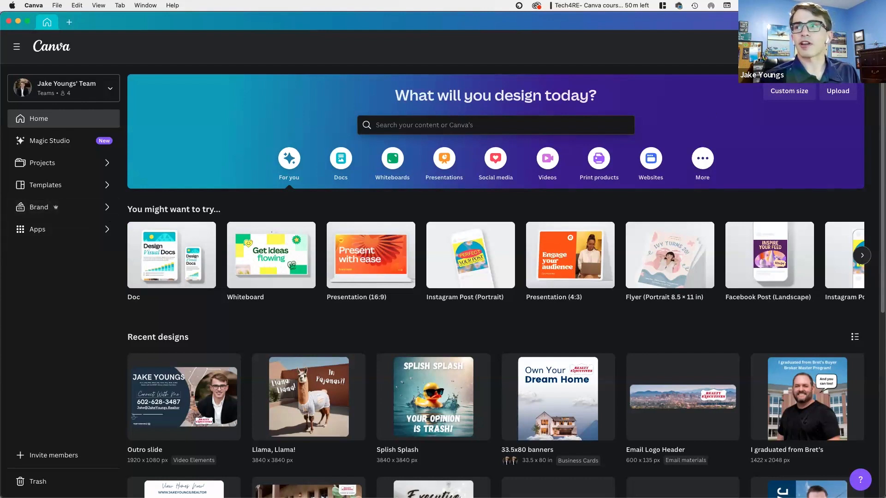
Open the account settings, look over the available settings categories and return to the home page.
click(867, 46)
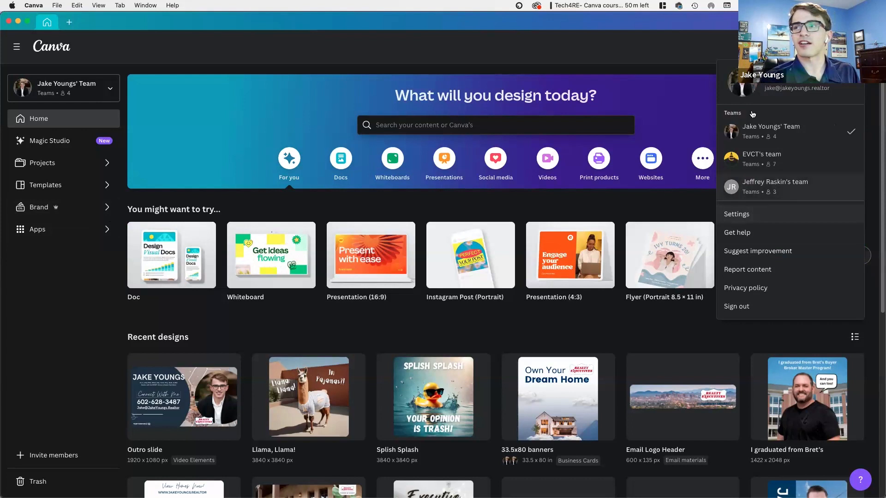
click(745, 47)
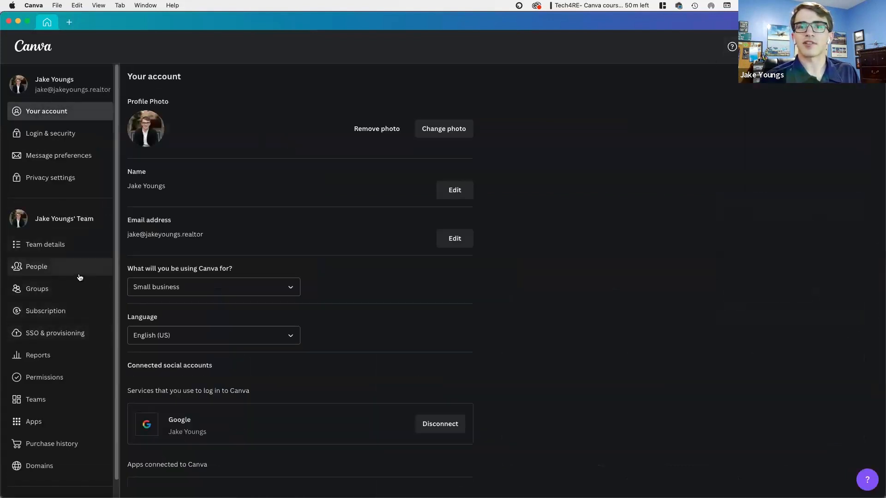
scroll(79, 277, down, 2)
scroll(81, 274, up, 2)
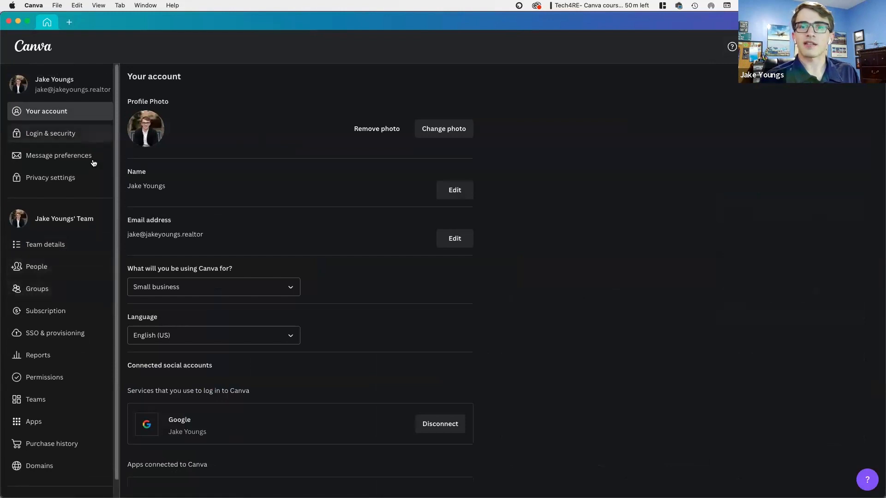
scroll(69, 346, down, 1)
click(30, 44)
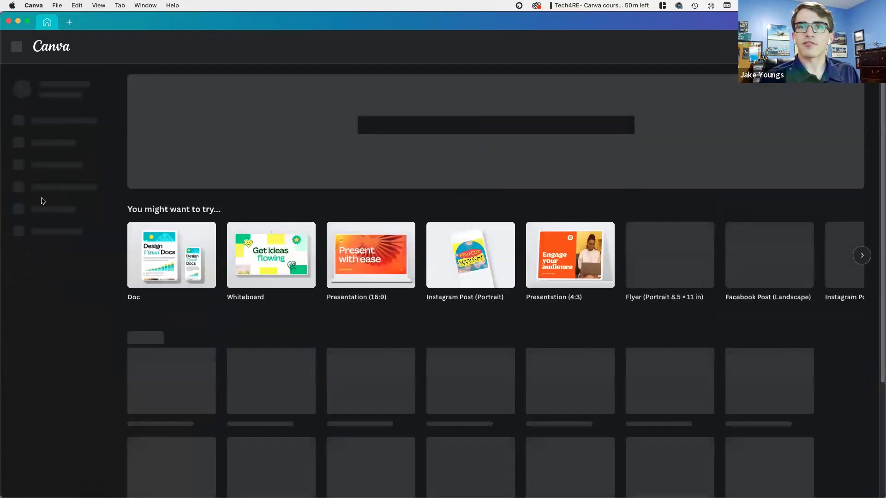
Open the Realty Executives Branding kit and expand its logo list to show all logos.
click(68, 209)
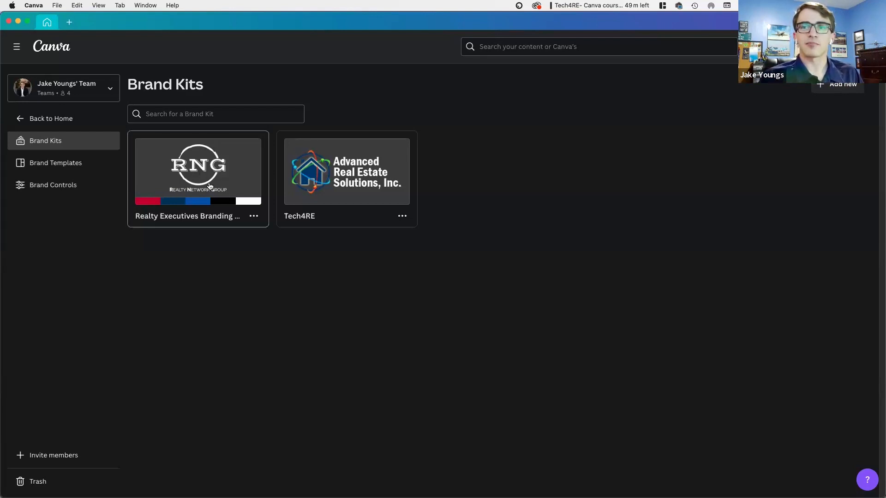
click(196, 188)
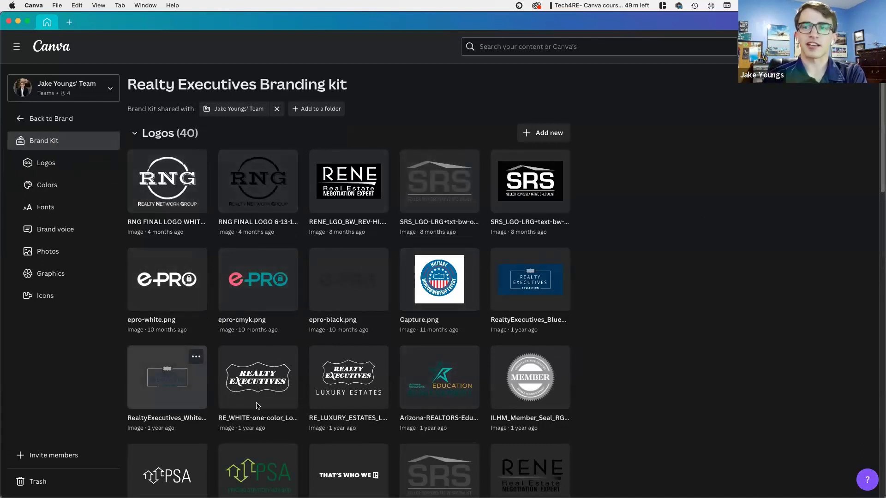
scroll(159, 385, down, 2)
scroll(160, 385, down, 2)
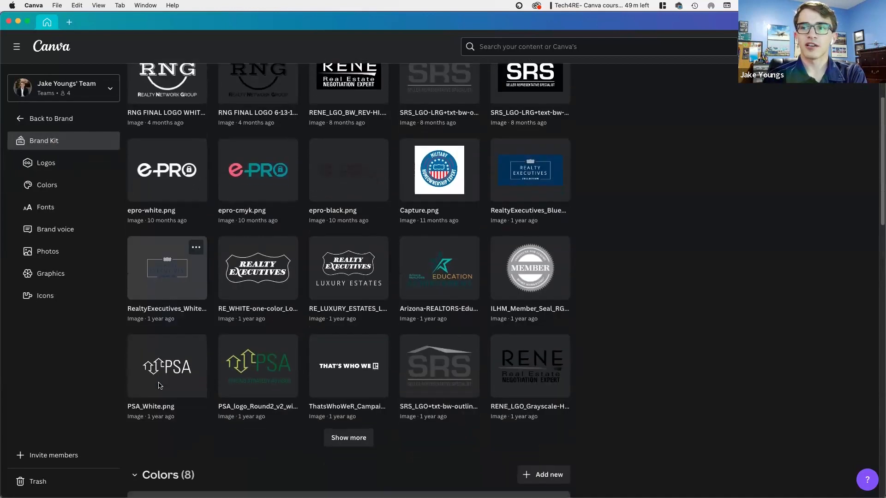
click(336, 438)
Look through the remaining logos in the brand kit down to its color palette.
scroll(340, 404, down, 8)
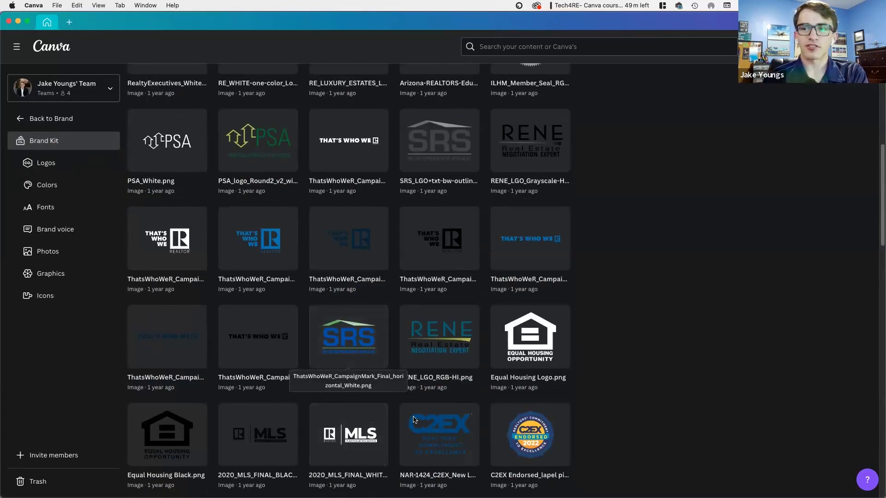
scroll(413, 418, down, 3)
scroll(412, 418, up, 2)
scroll(413, 418, up, 3)
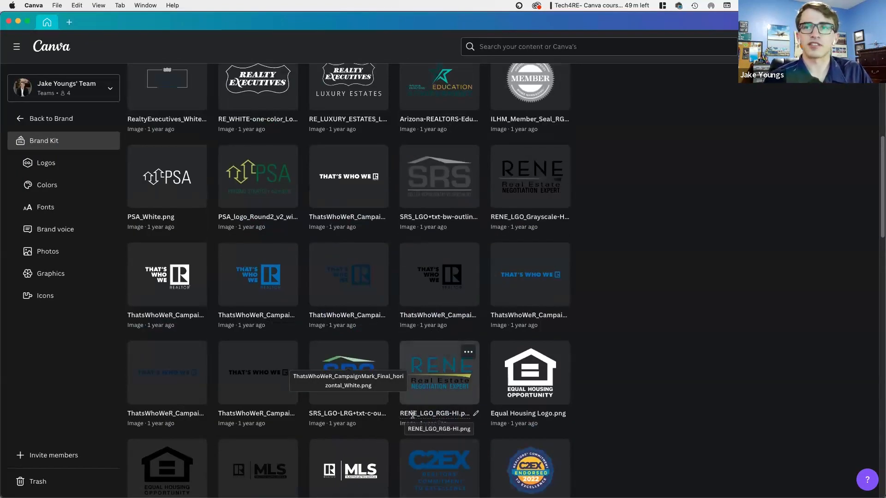
scroll(411, 397, down, 5)
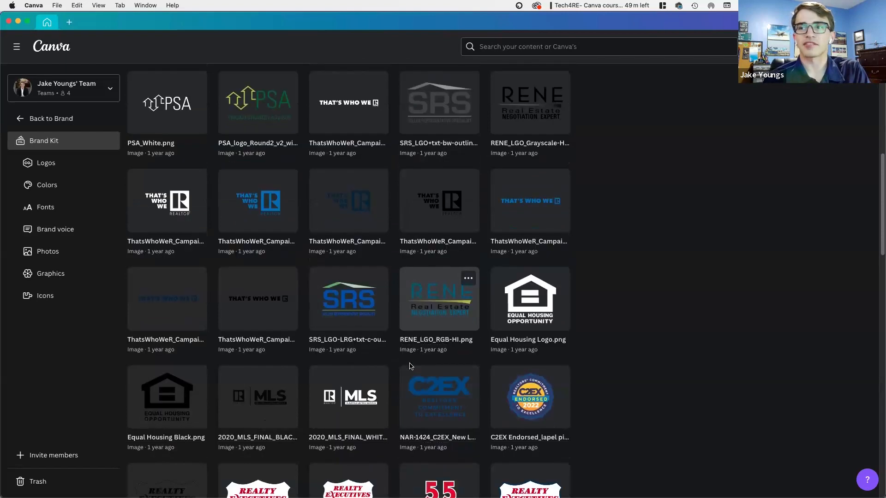
scroll(411, 366, down, 1)
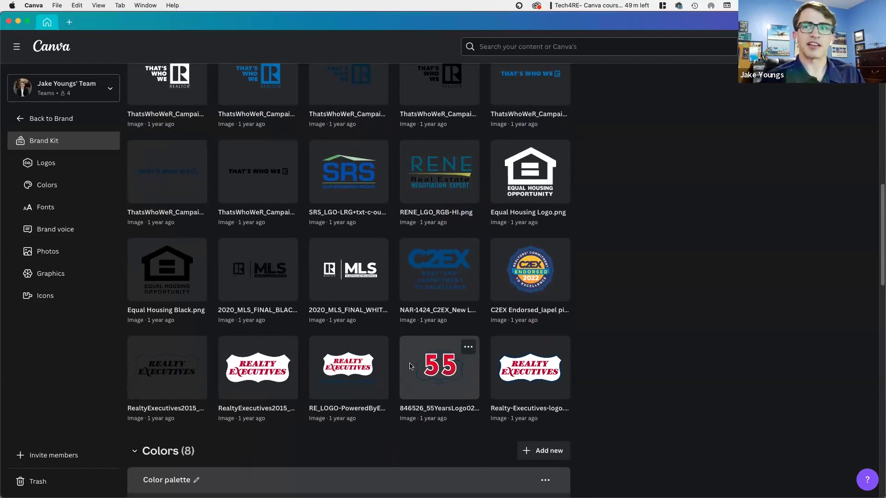
scroll(437, 325, down, 5)
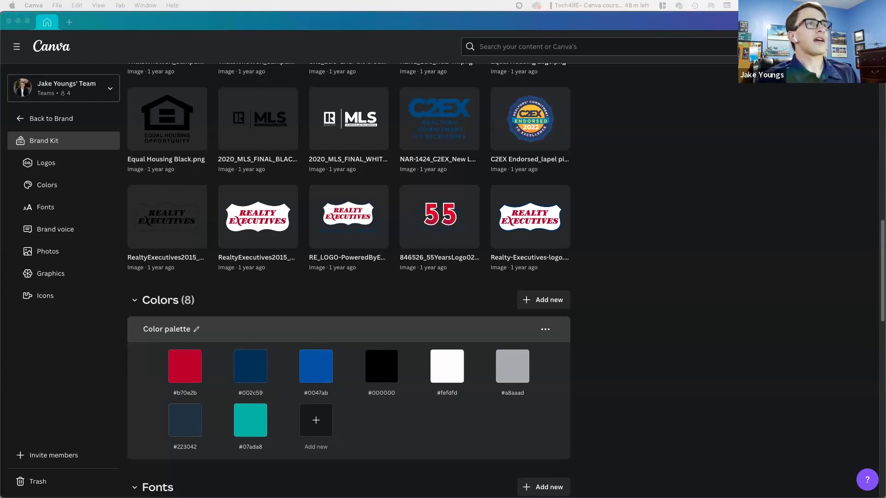
Switch to Adobe Color in the Brave browser and shift the analogous theme to golden hues around #E8CE66.
drag(1, 23, 304, 24)
double_click(304, 24)
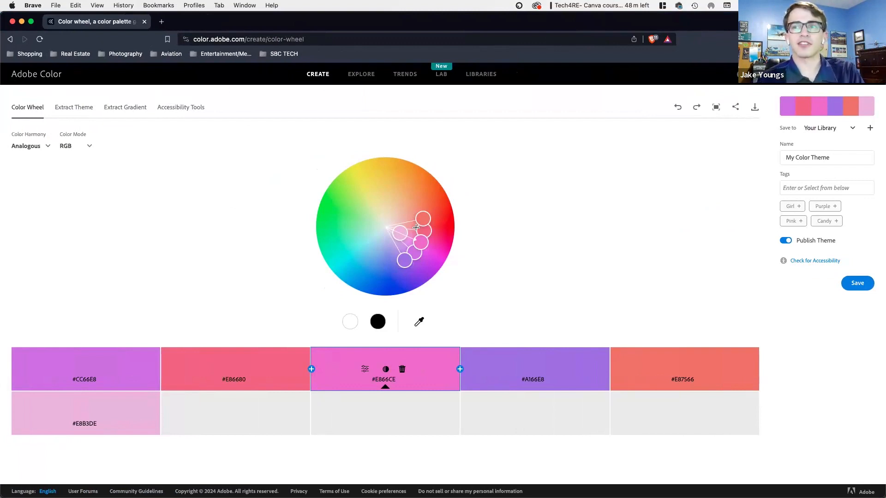
mouse_move(396, 233)
mouse_down()
mouse_move(359, 220)
mouse_move(385, 212)
mouse_up()
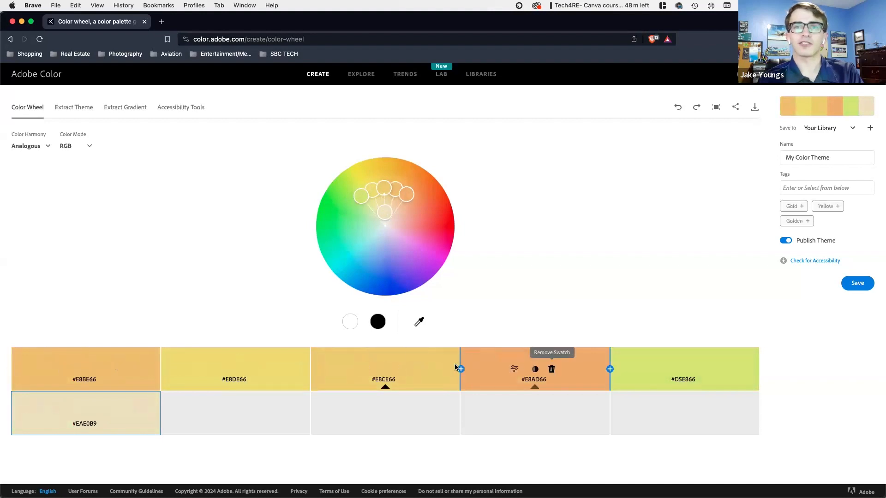
View Adobe Color's theme extraction, gradient extraction and accessibility tools.
click(76, 107)
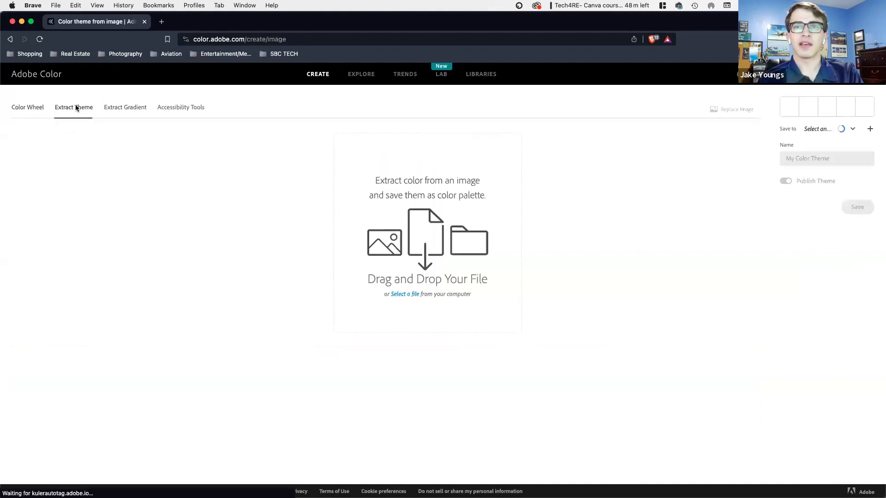
click(139, 109)
click(175, 113)
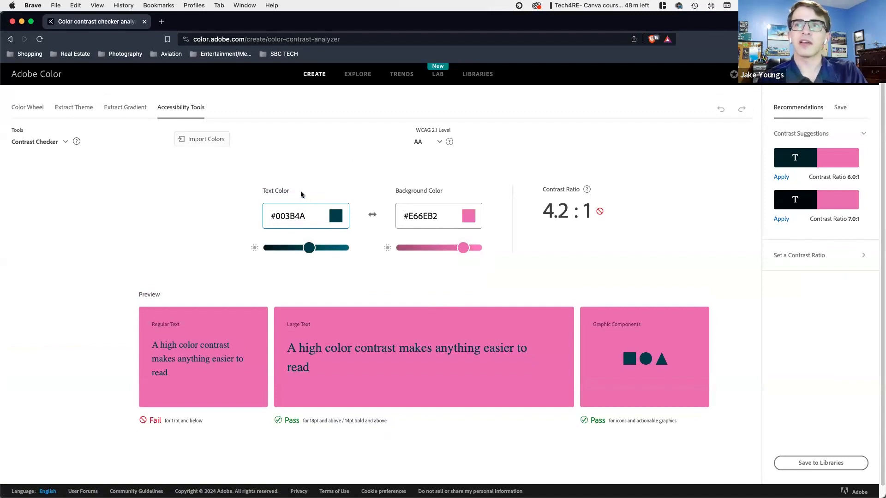
Browse the community color themes and current color trends, and open the beige sneaker palette from the Fashion trends.
click(358, 75)
scroll(431, 231, down, 5)
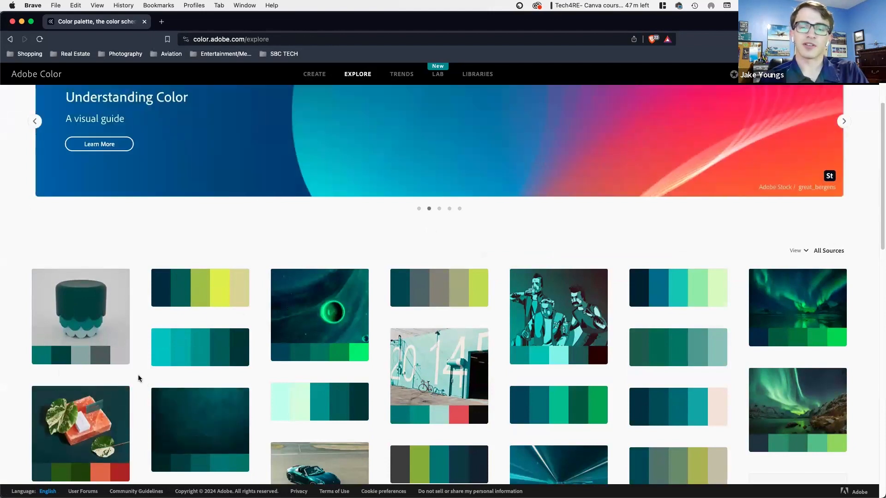
scroll(252, 422, up, 3)
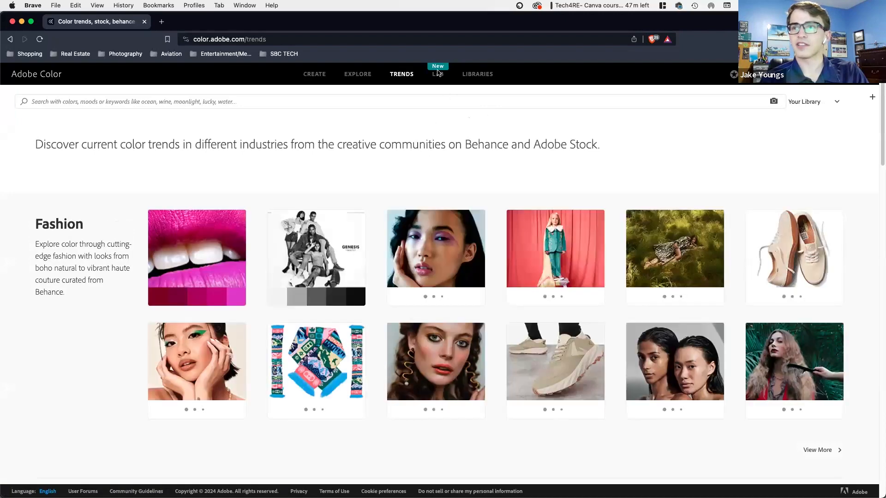
mouse_move(323, 272)
scroll(317, 282, down, 1)
scroll(317, 282, down, 2)
mouse_move(562, 291)
click(562, 291)
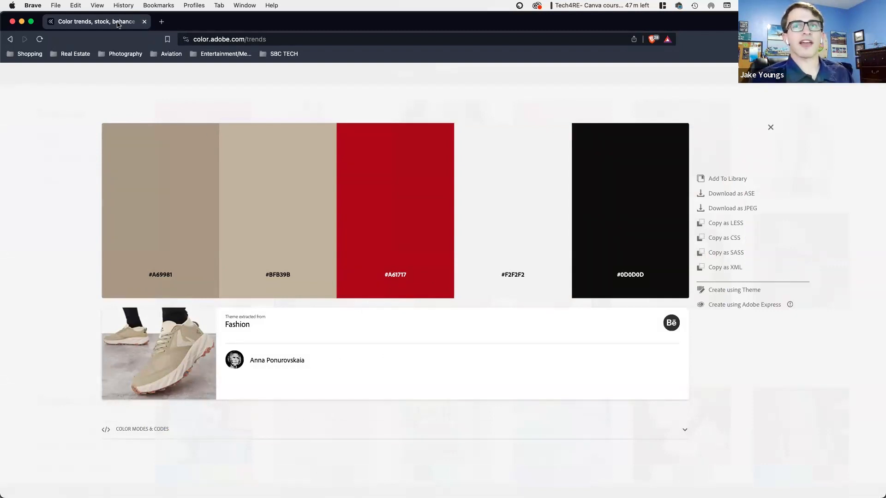
Switch back to Canva and rename the brand kit's color palette as "Real Estate BRand Kit".
drag(115, 27, 0, 26)
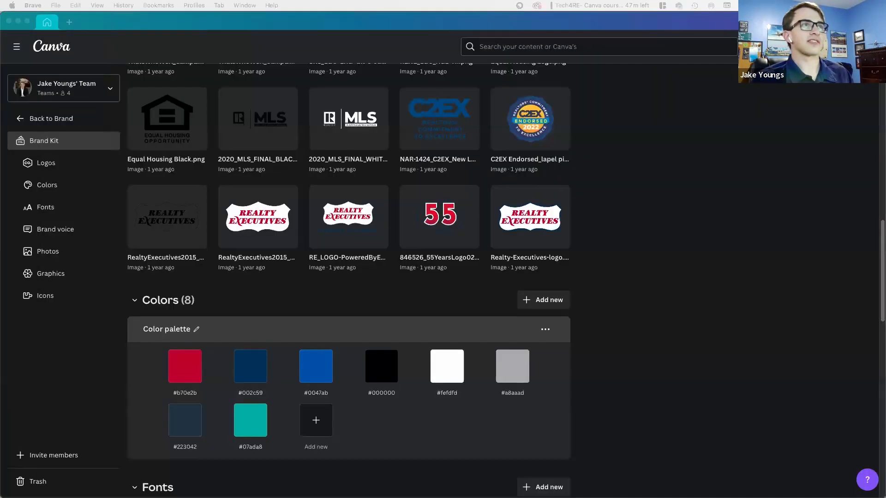
click(646, 287)
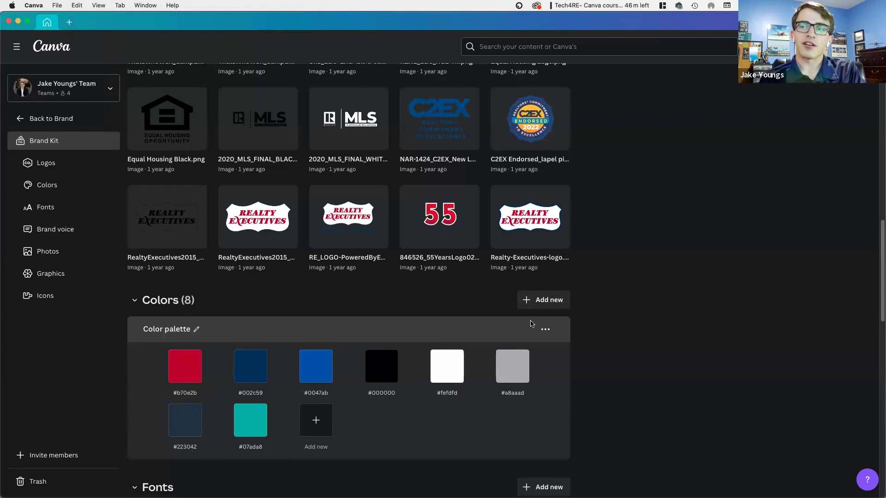
click(196, 328)
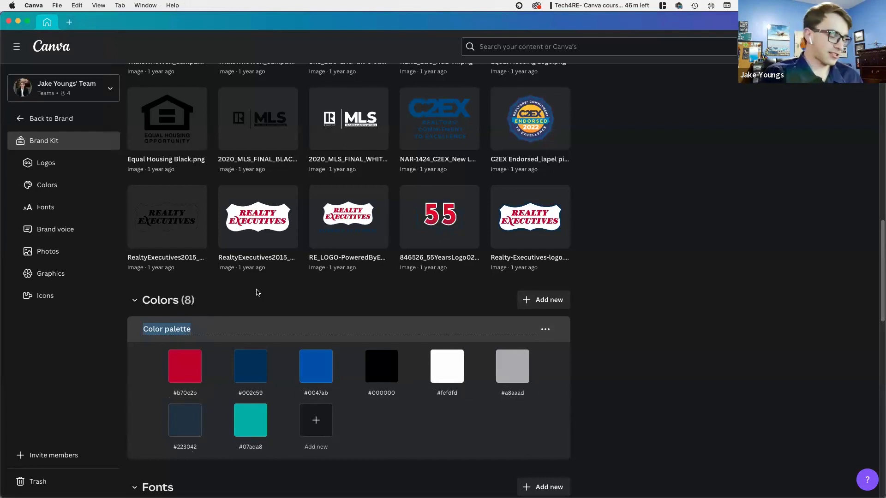
text(Real Estate BRand Kit)
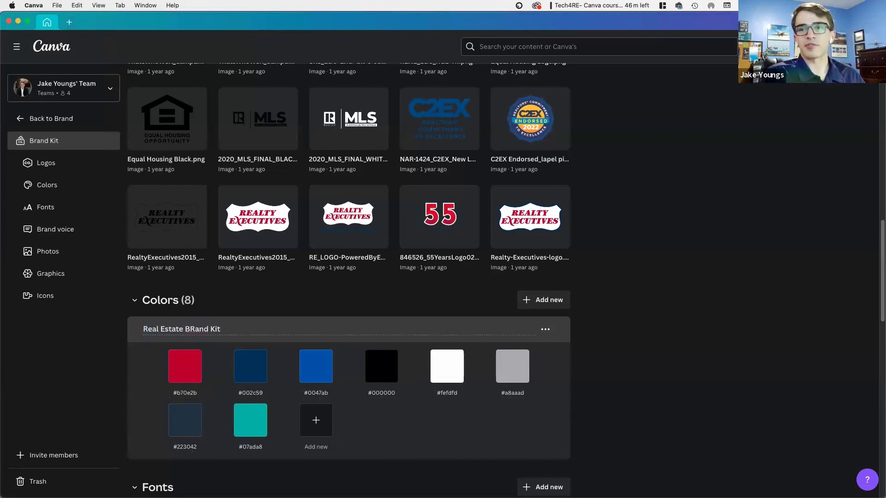
key(Return)
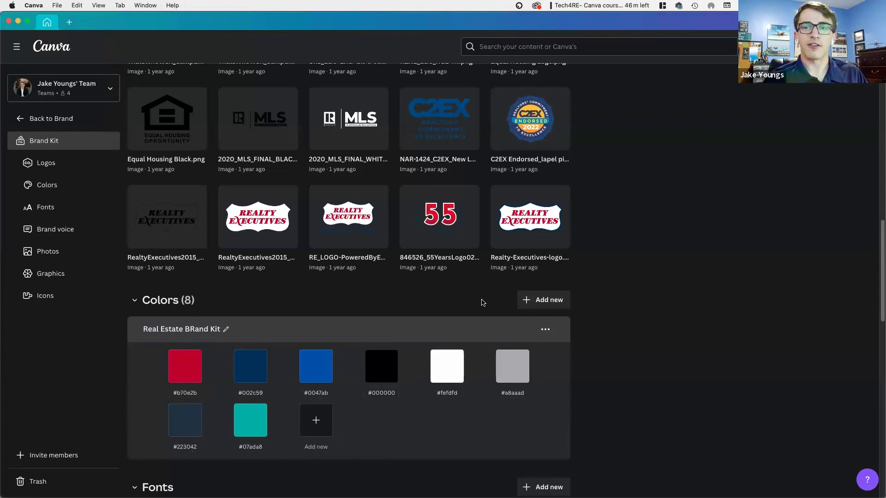
Start adding a new palette to the brand kit's colors and browse the preset palettes.
click(558, 301)
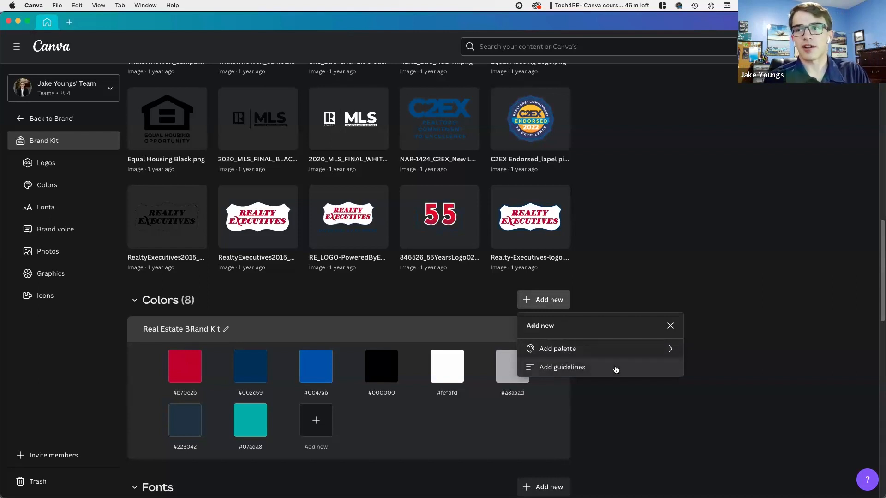
click(633, 352)
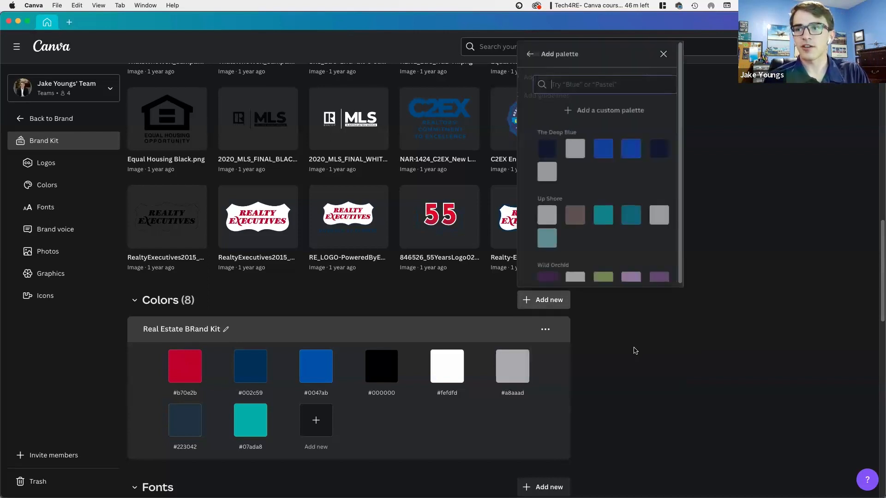
scroll(634, 153, down, 10)
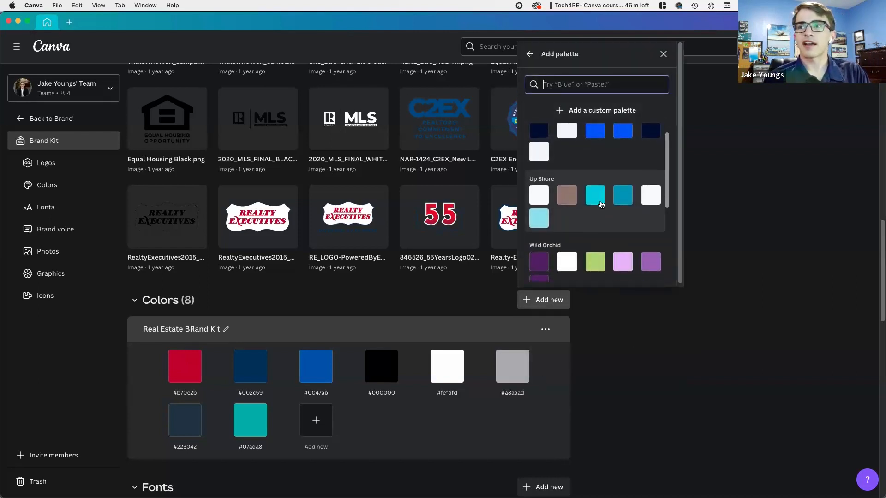
scroll(596, 259, down, 10)
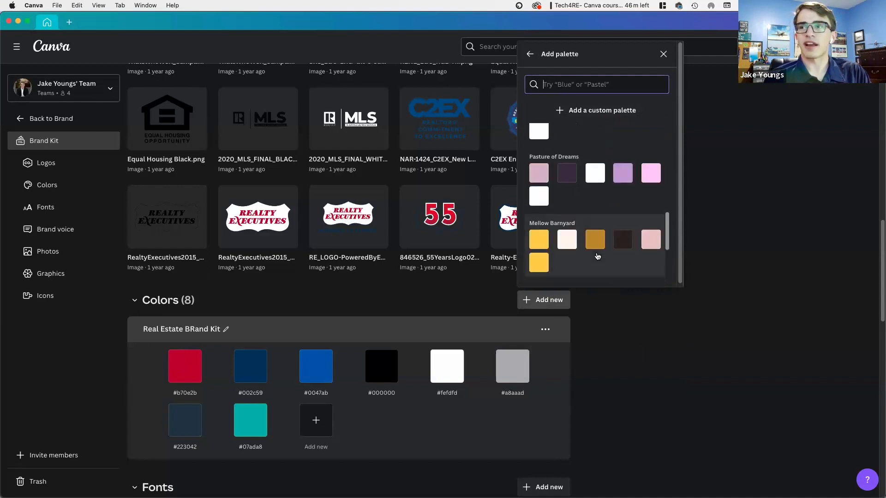
scroll(597, 253, down, 10)
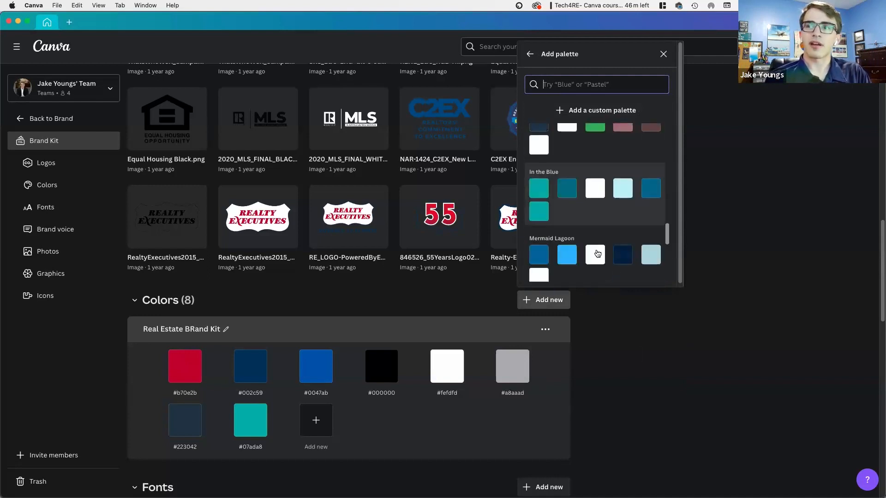
scroll(614, 285, down, 10)
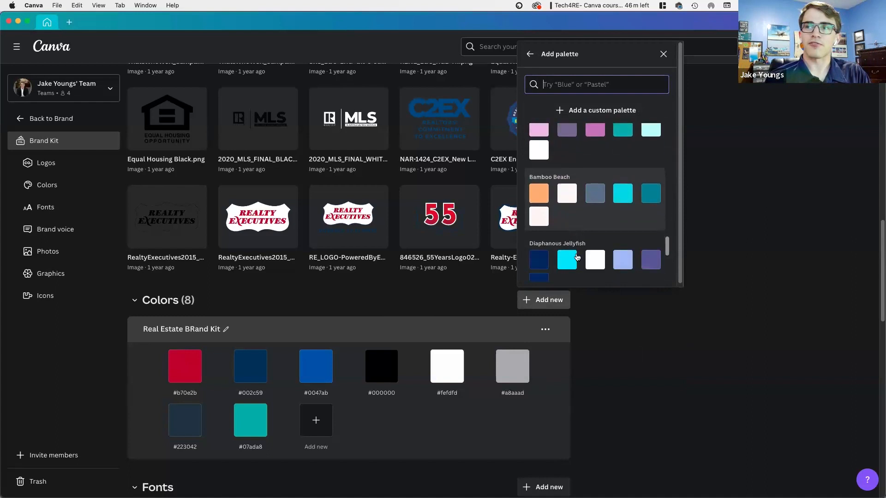
scroll(625, 259, down, 10)
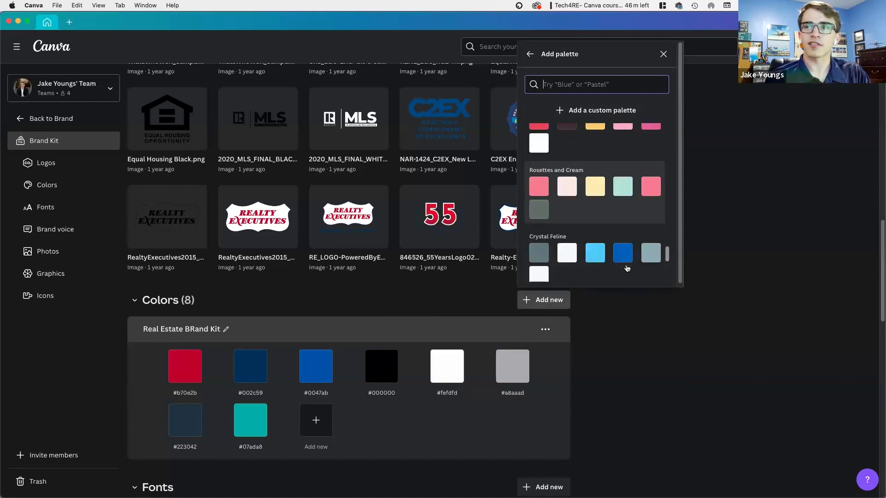
scroll(626, 269, up, 3)
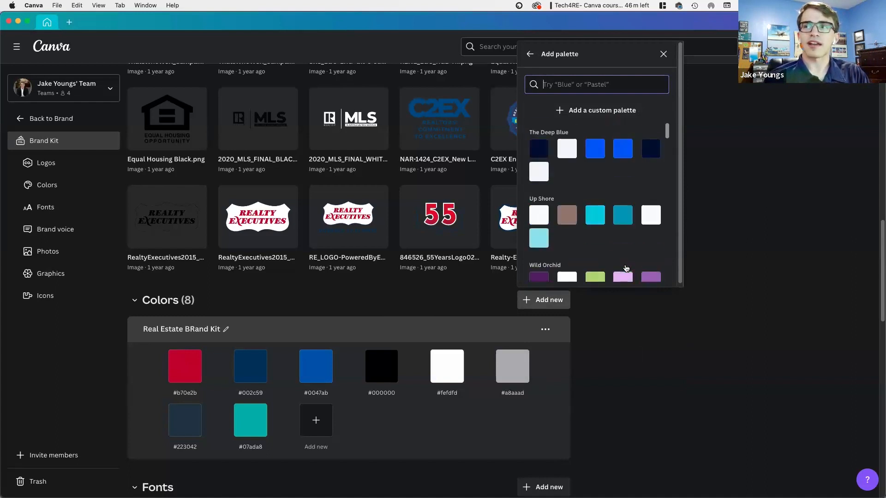
Search the preset palettes for "Gray" and look through the matching palettes.
click(584, 85)
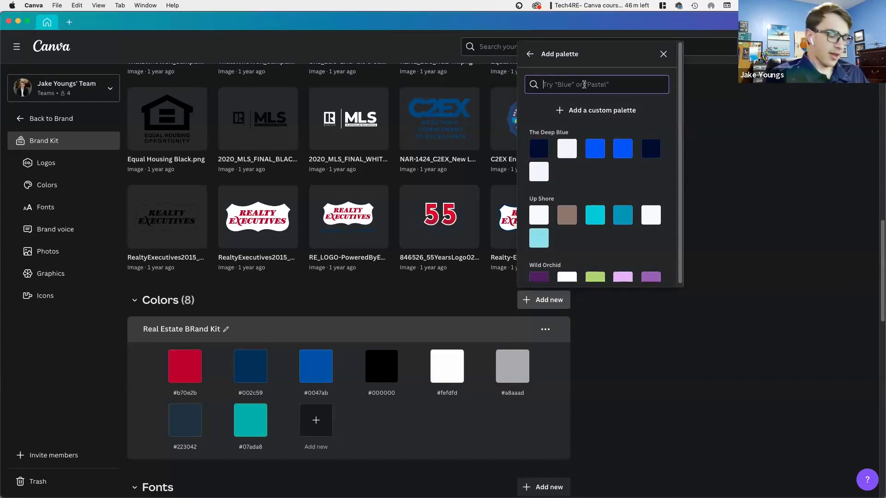
text(Gray)
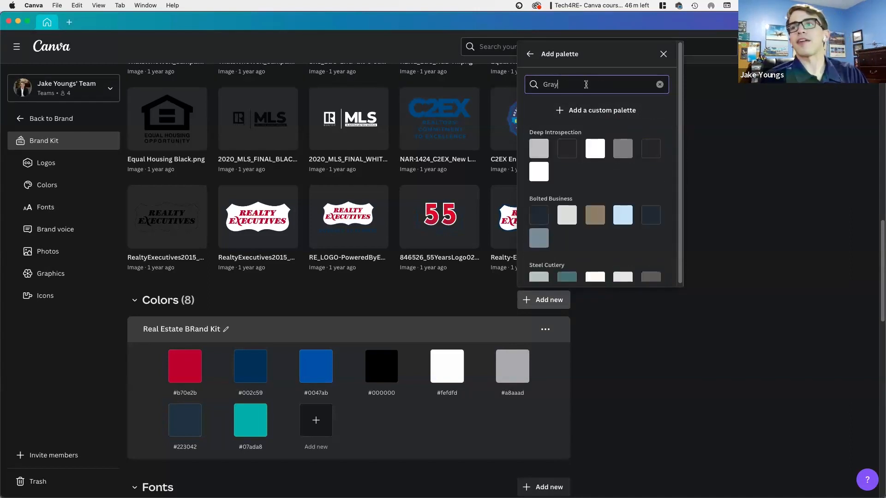
scroll(604, 194, down, 2)
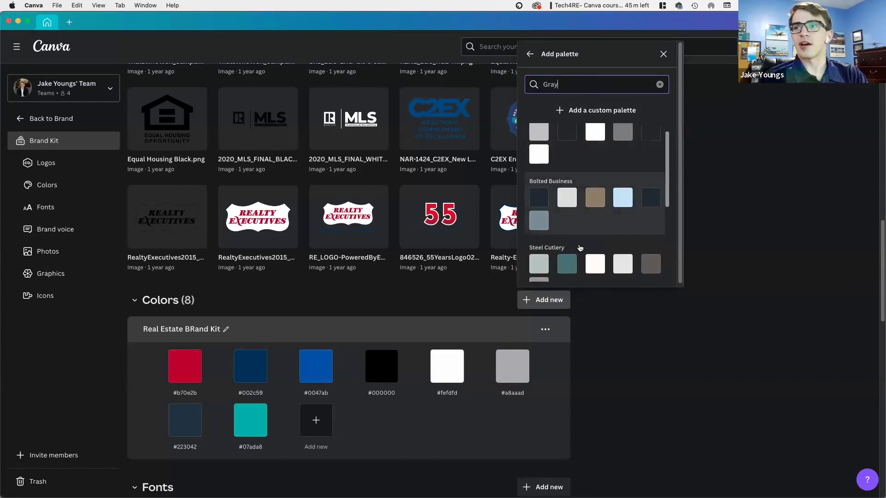
Add the preset "Bolted Business" palette from the Gray search results to the brand kit's colors.
scroll(600, 231, down, 5)
scroll(645, 198, up, 3)
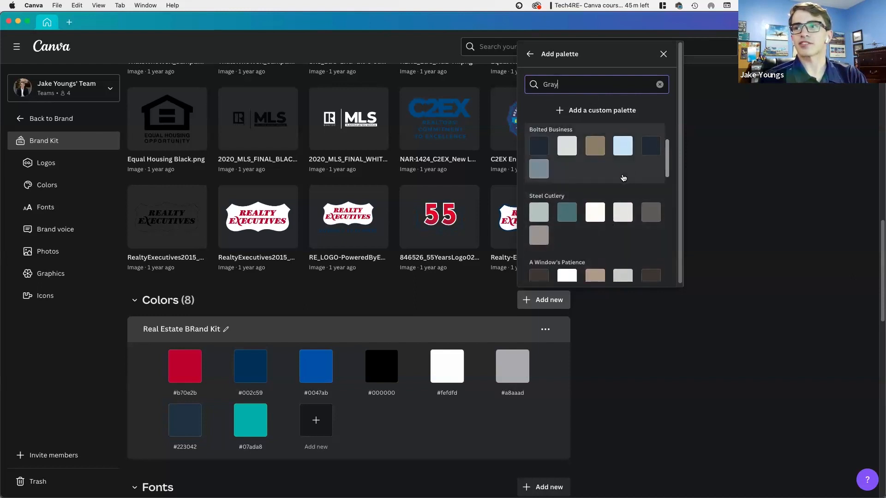
click(621, 171)
scroll(442, 371, down, 2)
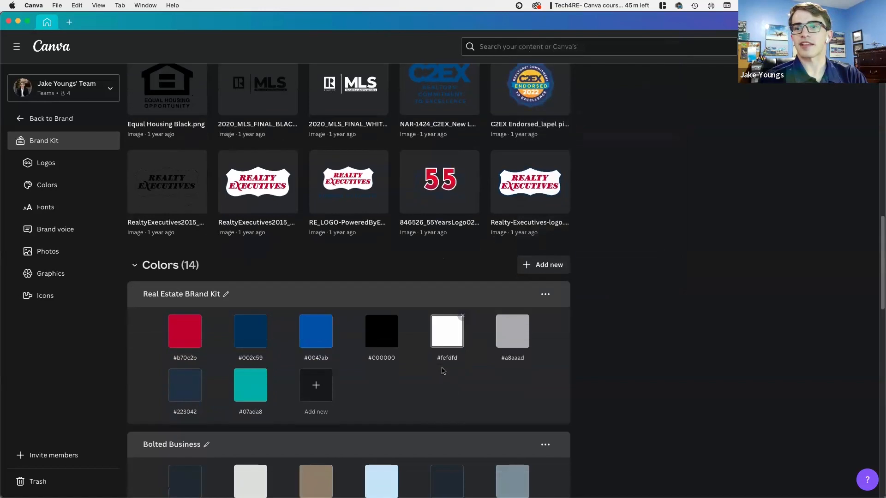
Add an empty custom palette to the brand kit's colors below the Bolted Business palette.
scroll(518, 386, down, 4)
scroll(518, 376, up, 1)
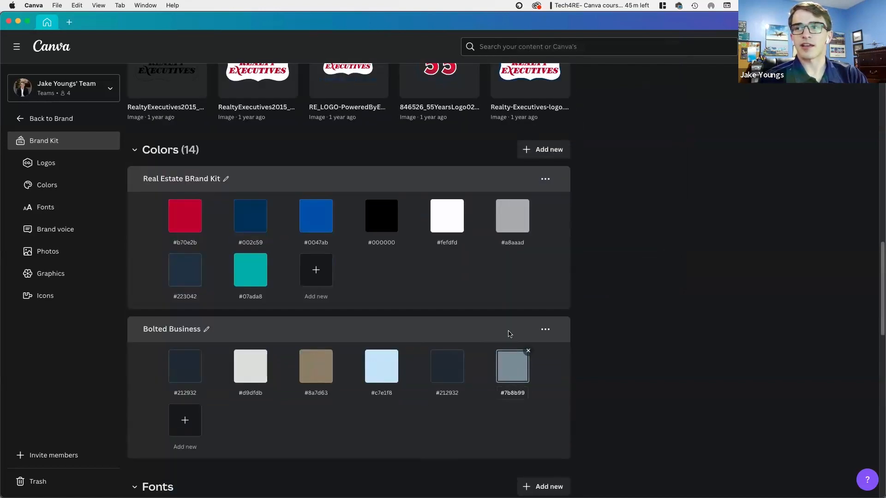
click(552, 153)
click(596, 204)
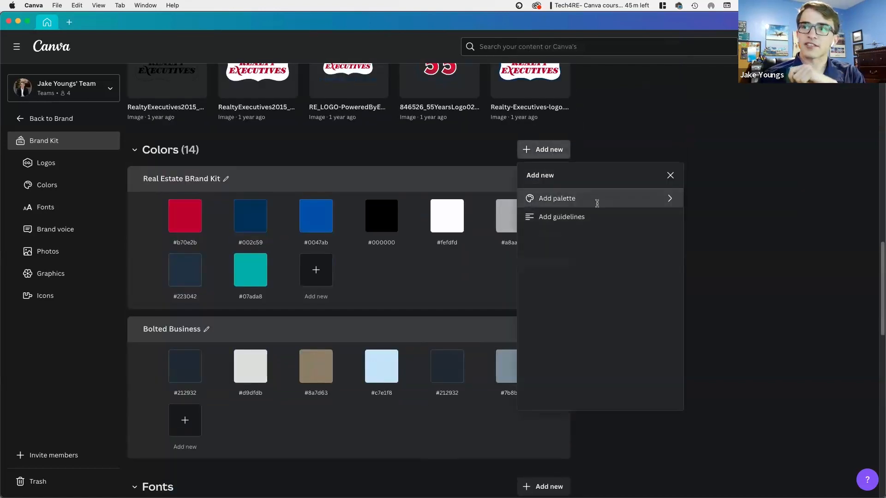
click(591, 232)
scroll(425, 259, down, 2)
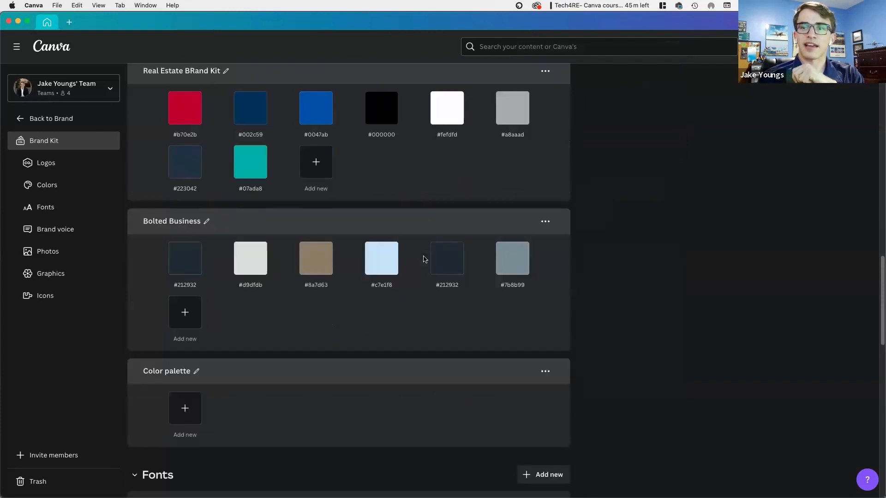
scroll(425, 259, down, 1)
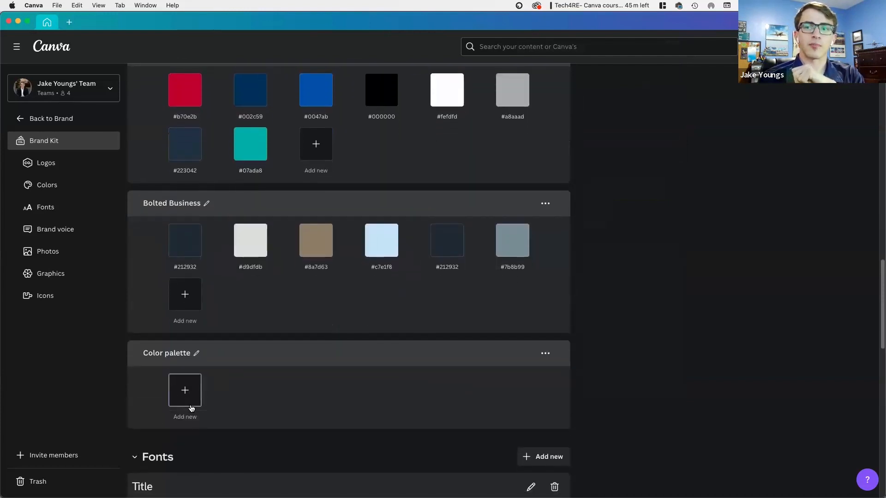
Add a muted purple solid color, #7C6B82, to the empty custom palette and name it "Washed out Purple".
click(187, 398)
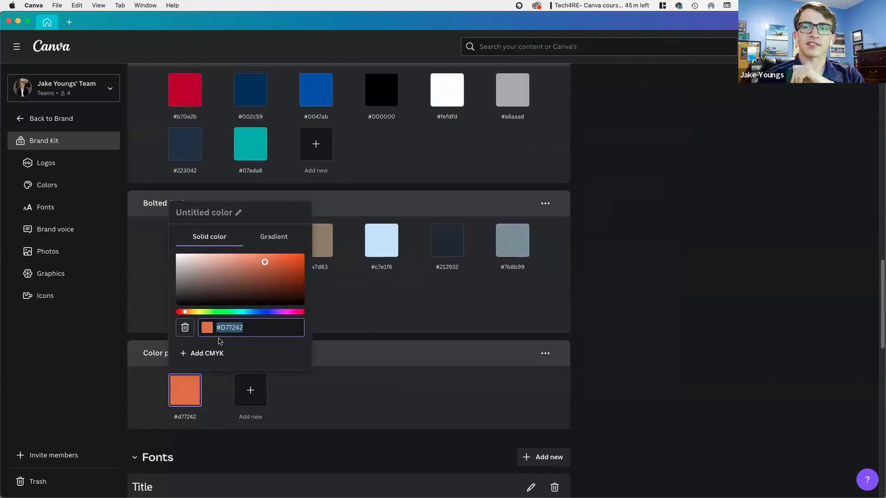
click(274, 236)
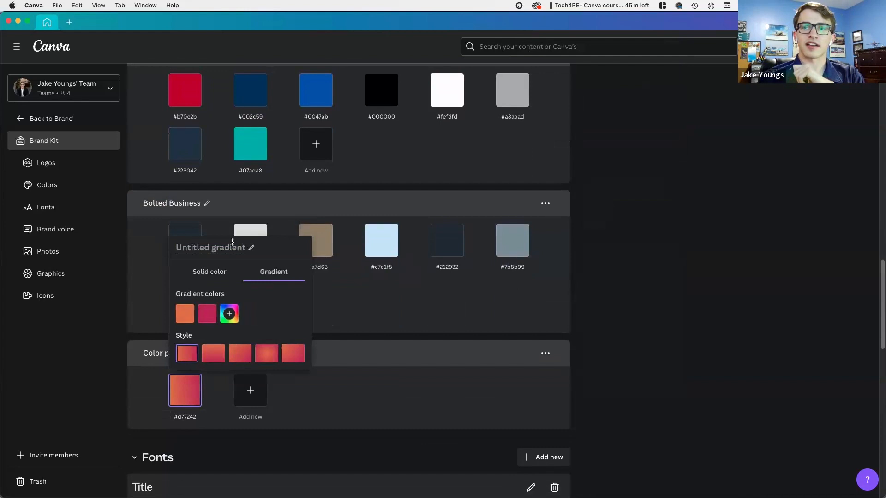
click(216, 272)
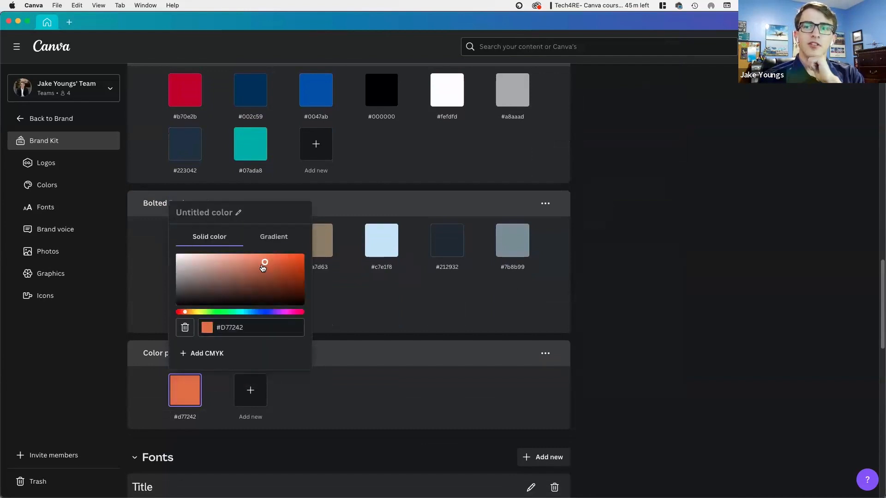
drag(185, 314, 275, 319)
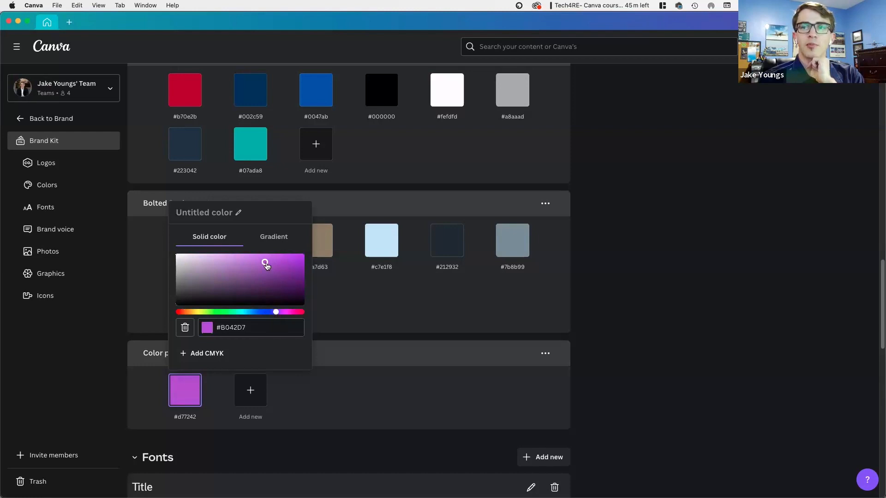
drag(264, 262, 198, 279)
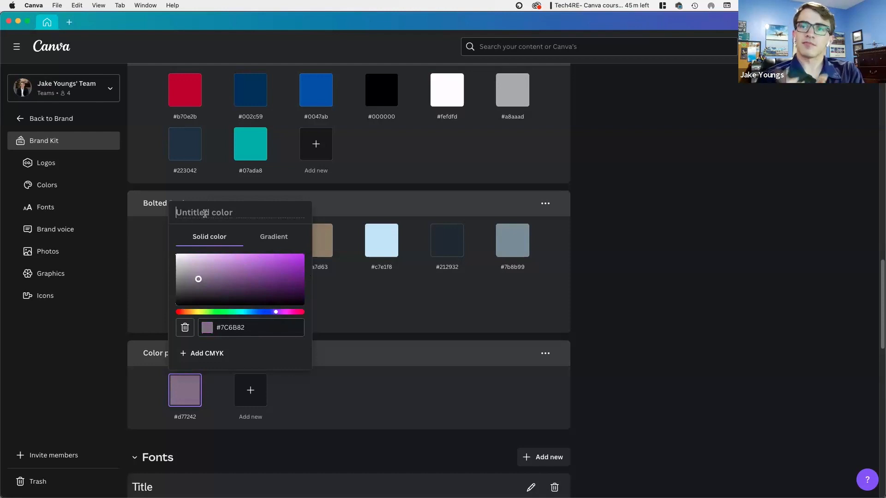
text(Washed ou)
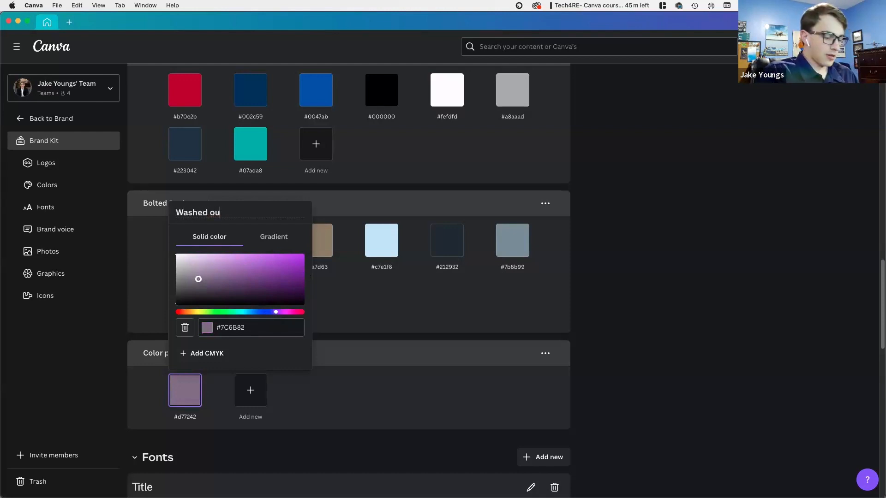
text(jt Purple)
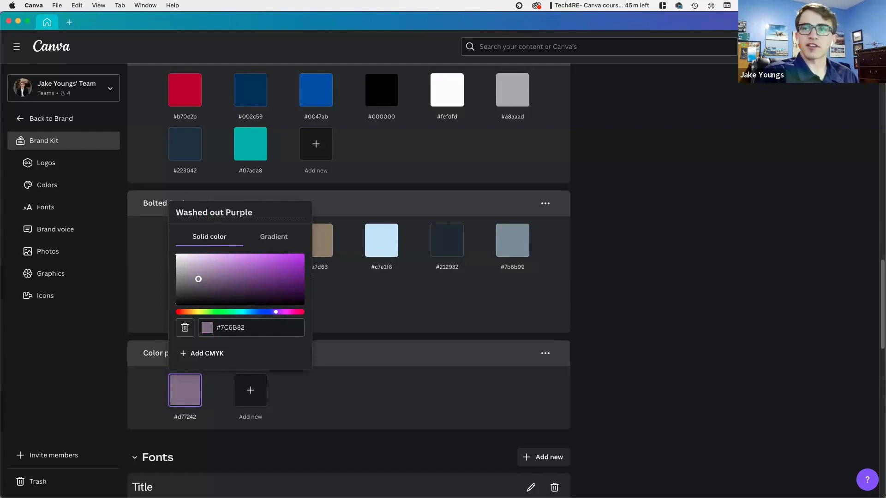
key(Return)
Add a second swatch to the custom palette as a gradient and give it a third color, red #FF4D4D.
click(249, 391)
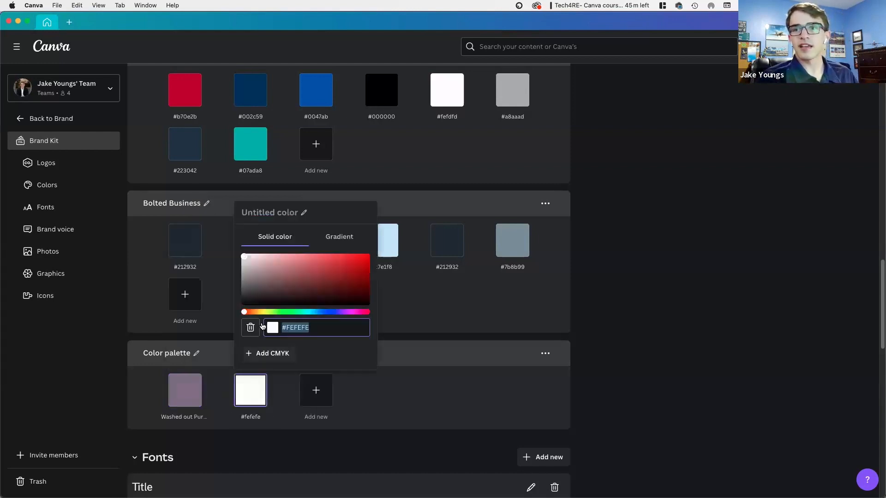
click(356, 238)
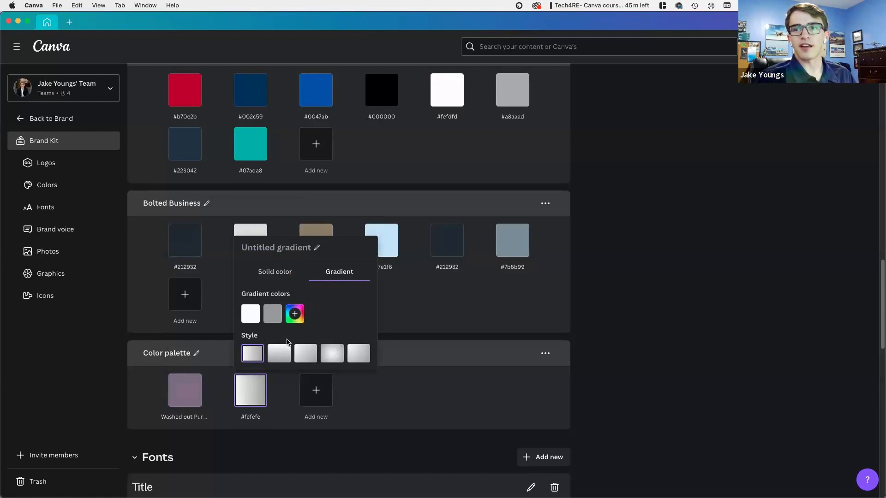
click(295, 314)
drag(296, 354, 383, 337)
click(353, 318)
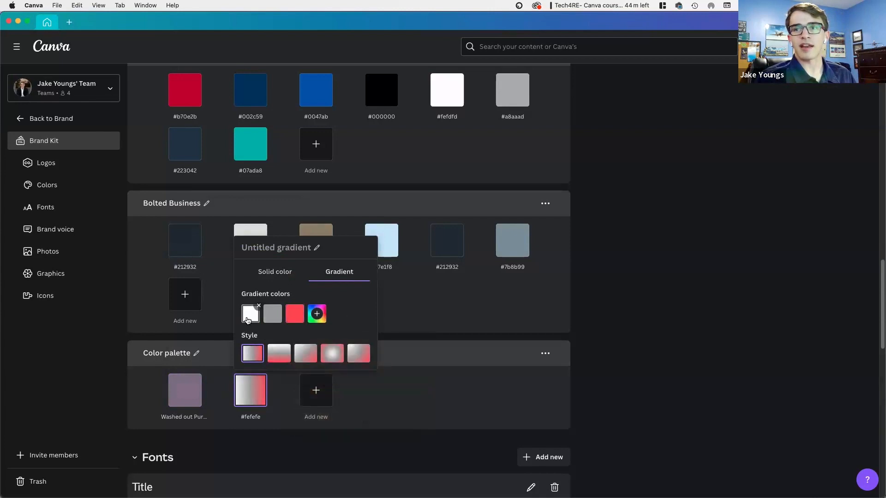
Change the gradient's gray color to tan #D4AD7A and its white color to pale yellow #FFFE88.
click(272, 314)
mouse_move(276, 393)
mouse_down()
mouse_move(296, 393)
mouse_move(285, 396)
mouse_up()
drag(273, 354, 326, 342)
click(250, 314)
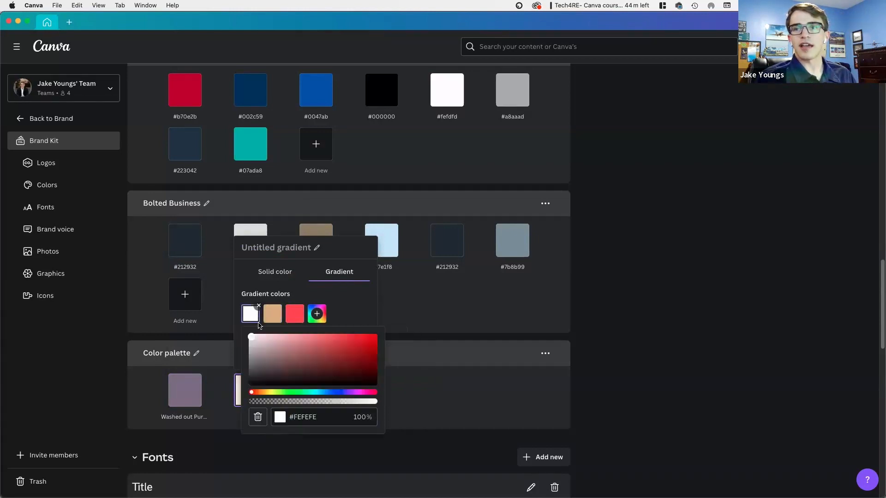
drag(254, 396, 273, 397)
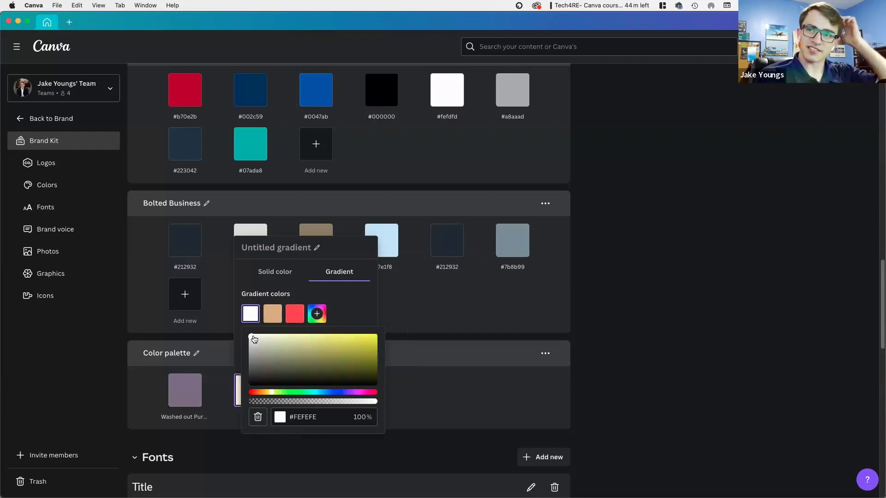
drag(251, 336, 300, 336)
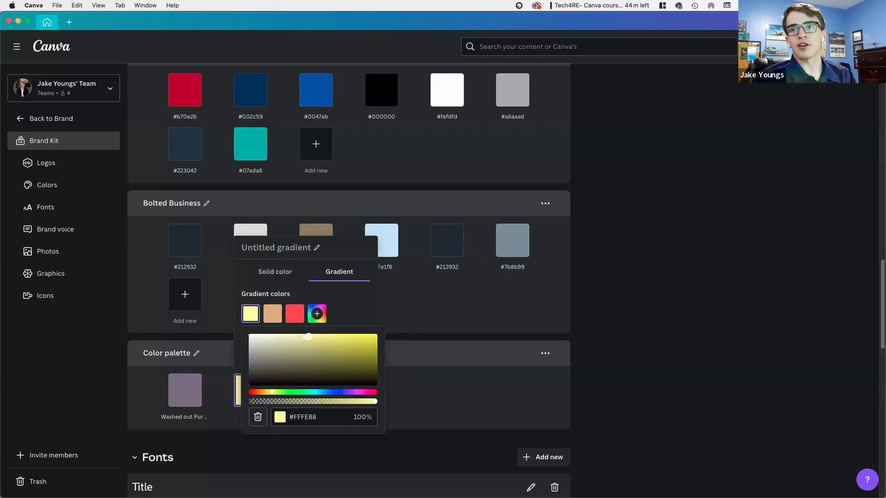
click(358, 307)
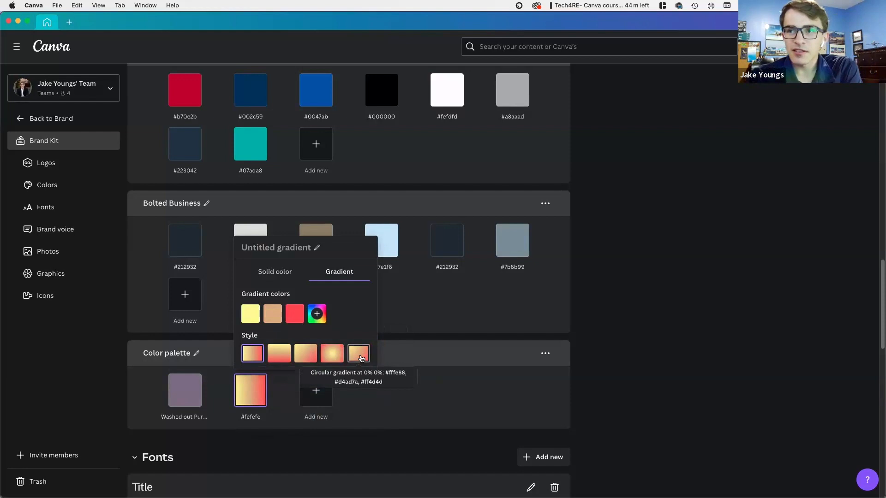
Name the gradient "Peach Gradient" and set its style to the circular gradient at 0% 0%.
click(281, 249)
text(Peac)
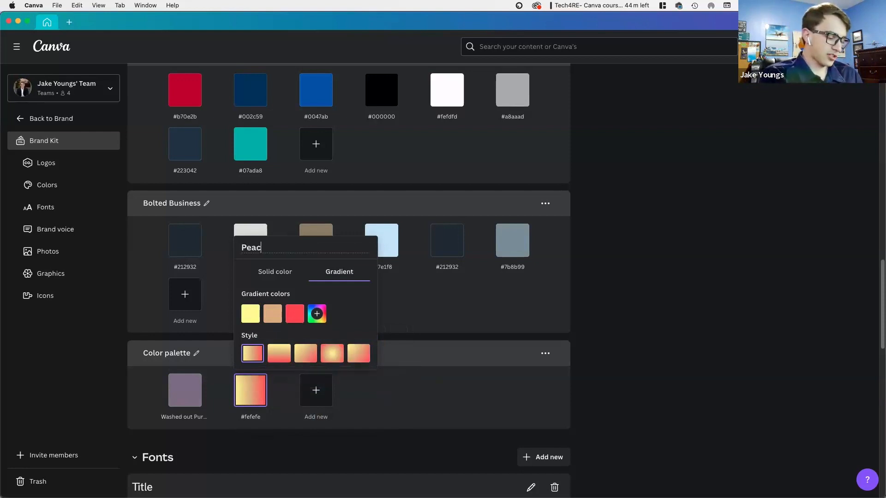
text(h Gradient)
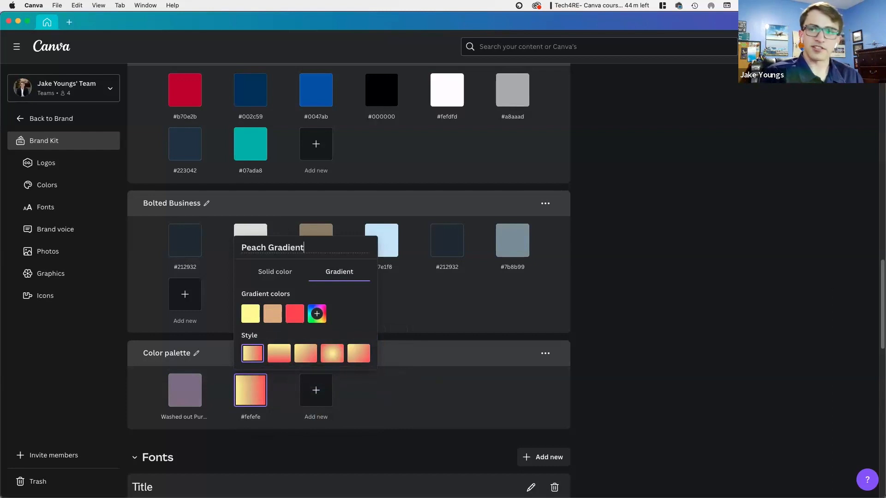
key(Return)
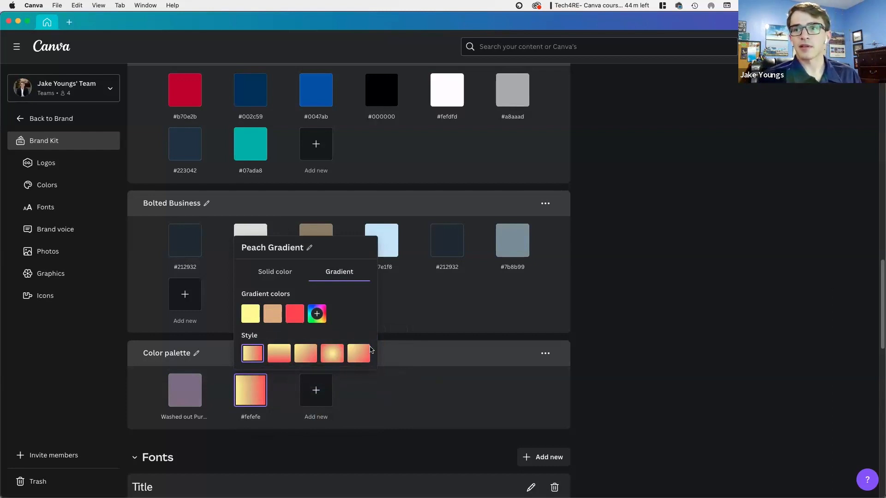
click(358, 354)
click(402, 401)
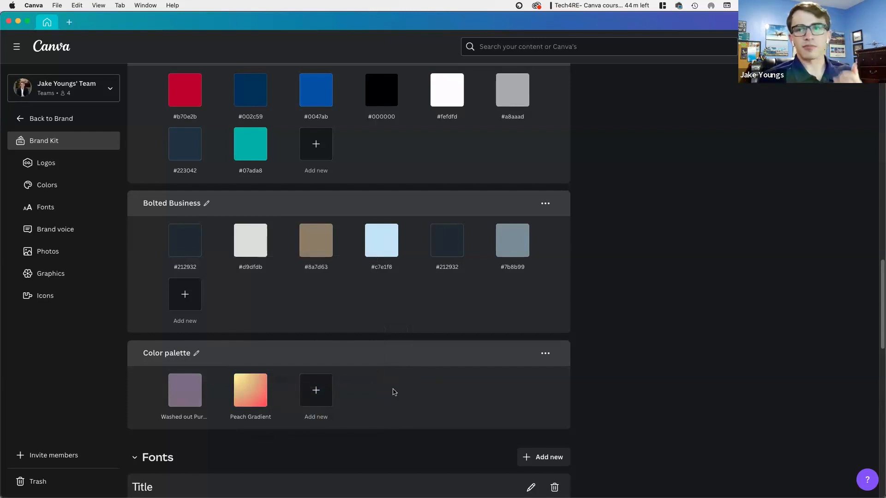
Review the brand kit's Fonts section and the text styles that can be added to it.
scroll(392, 392, down, 3)
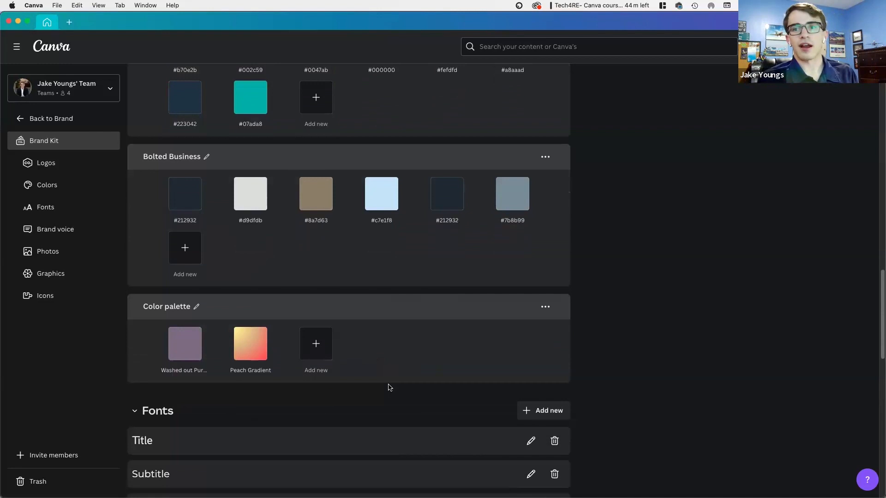
scroll(390, 388, down, 5)
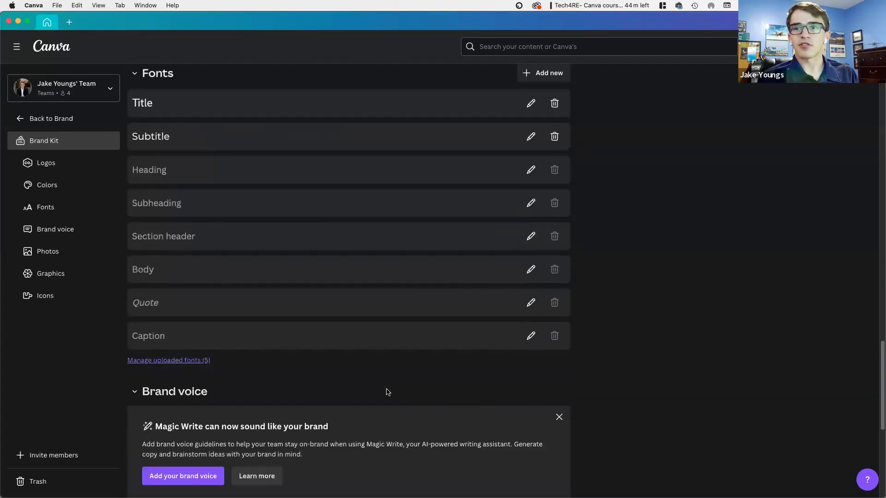
scroll(387, 393, up, 1)
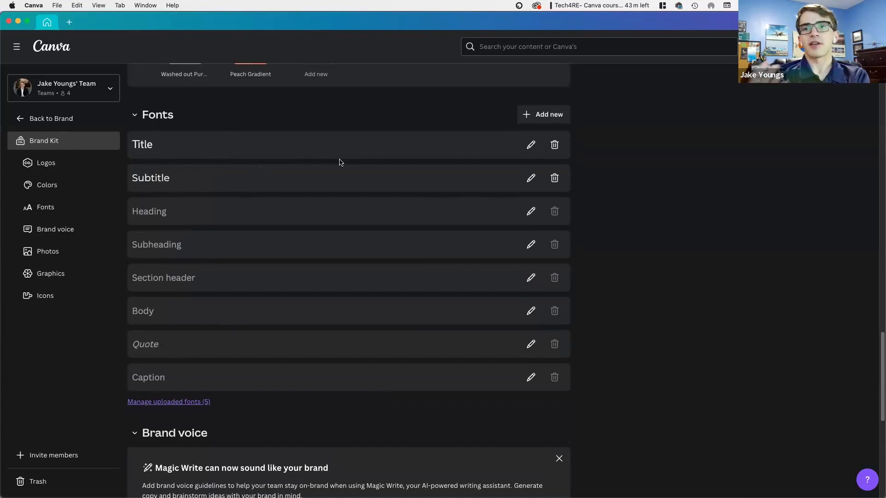
click(559, 115)
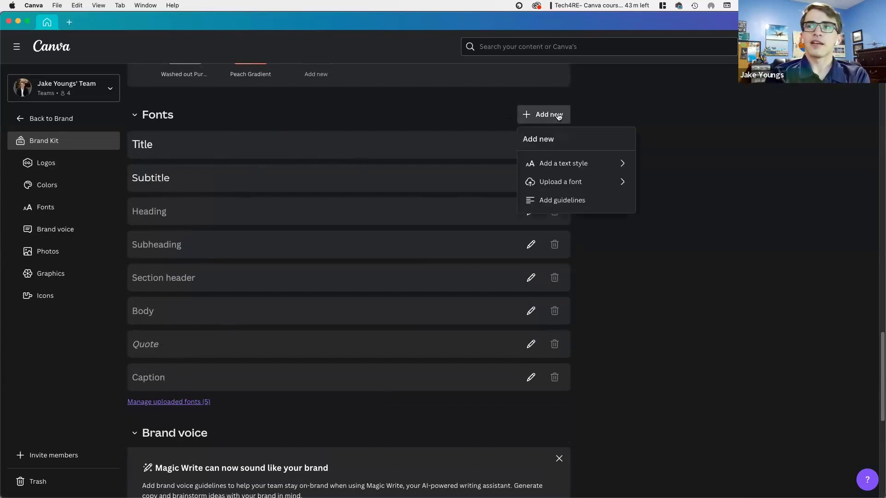
click(582, 164)
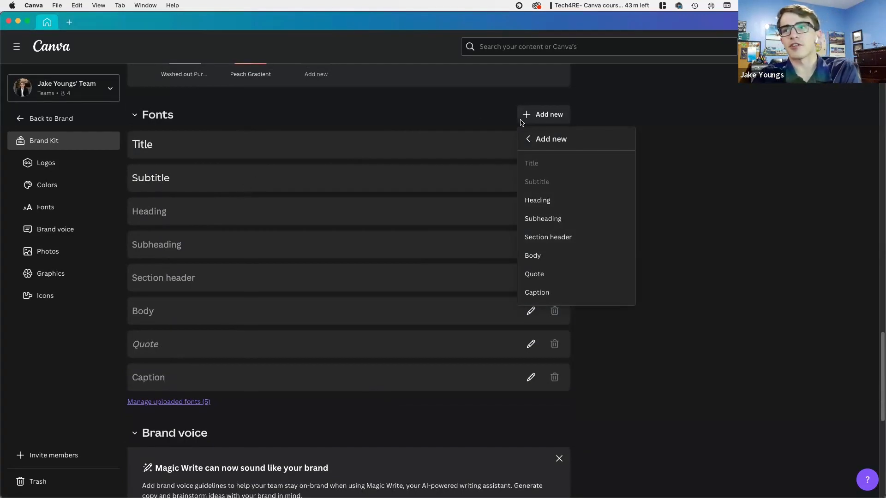
click(529, 139)
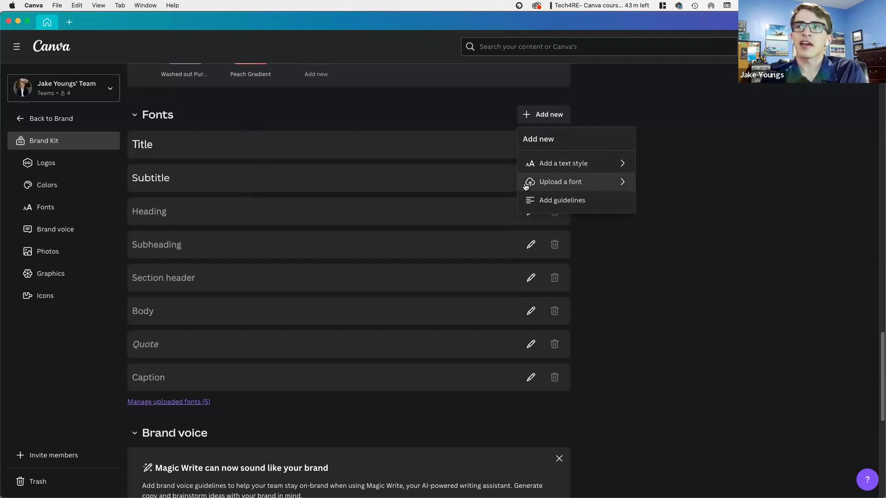
Check the brand kit's uploaded fonts and the option to upload a new one, without adding any font.
click(582, 183)
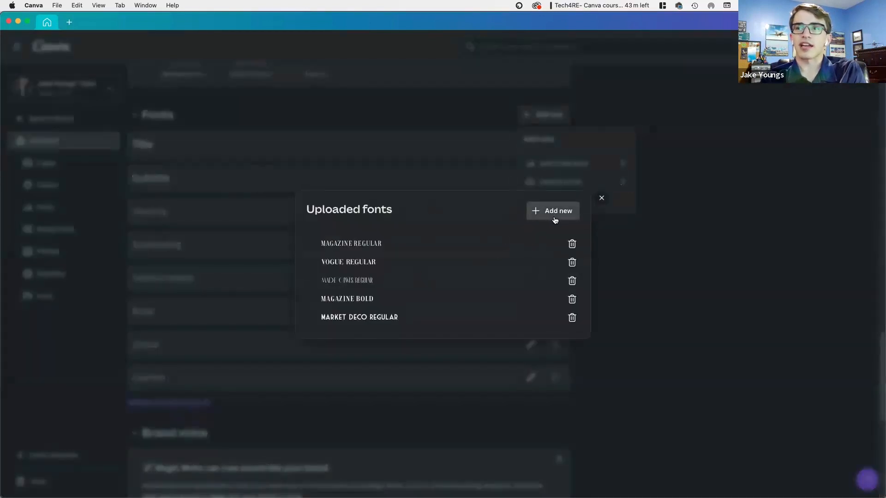
click(530, 210)
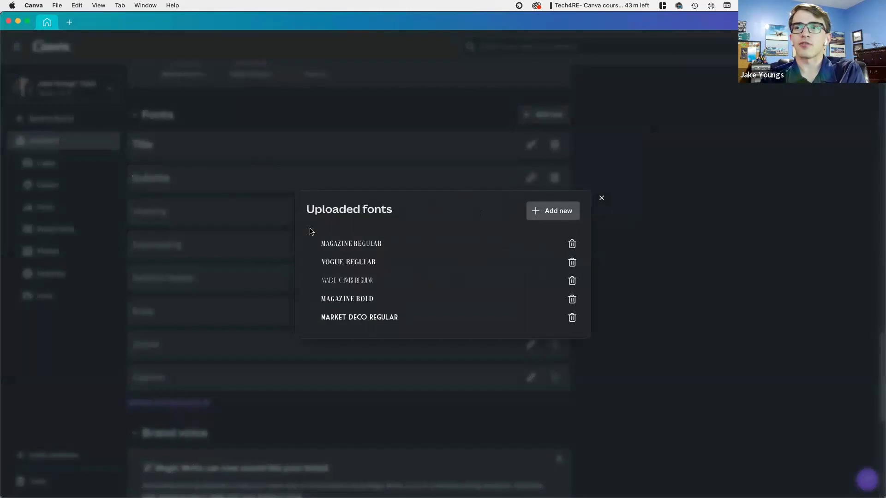
click(564, 344)
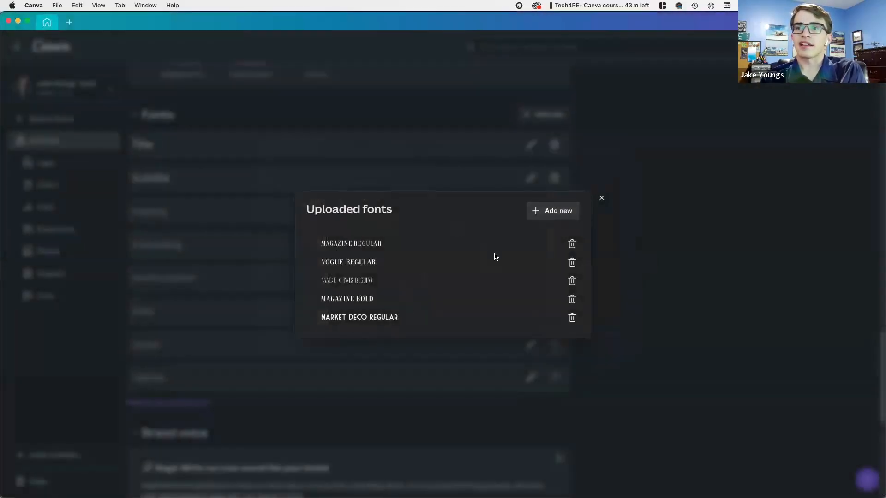
click(602, 199)
click(175, 404)
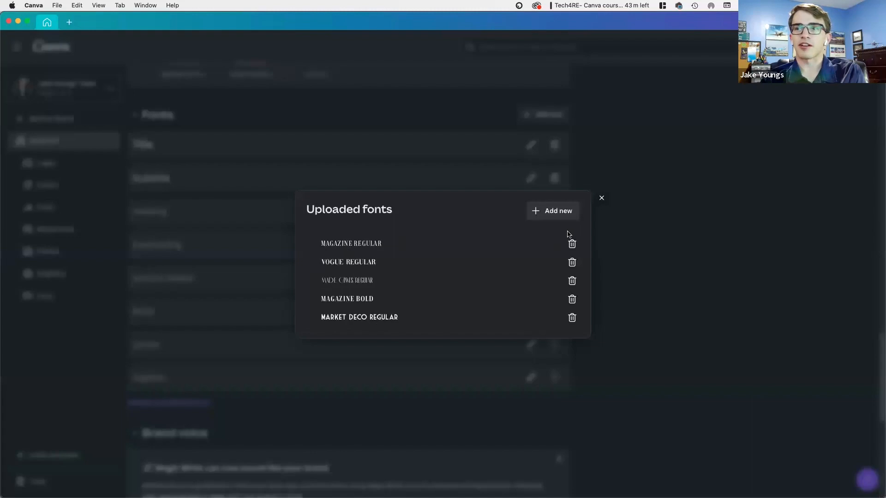
click(602, 200)
Look over the Brand voice section and the Photos and Graphics sections below it.
scroll(266, 319, down, 2)
scroll(266, 319, down, 5)
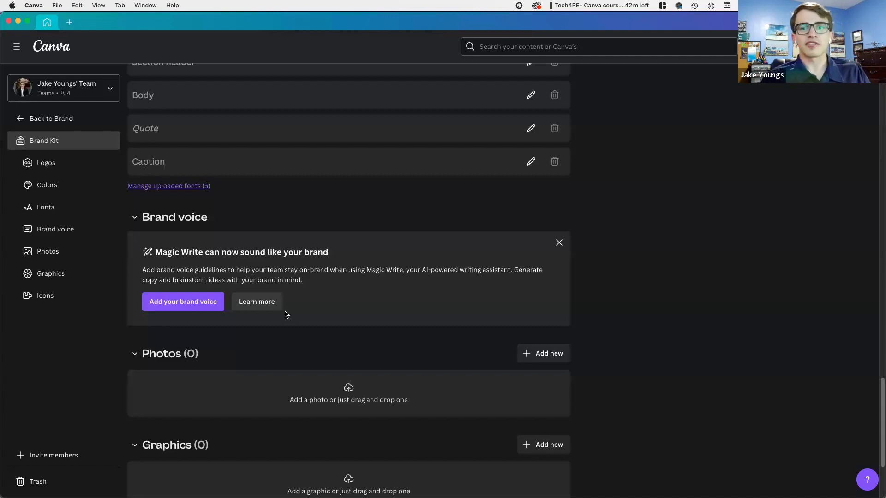
Look over the brand kit's Photos, Graphics and Icons sections and return to the overview of all brand kits.
scroll(286, 314, down, 4)
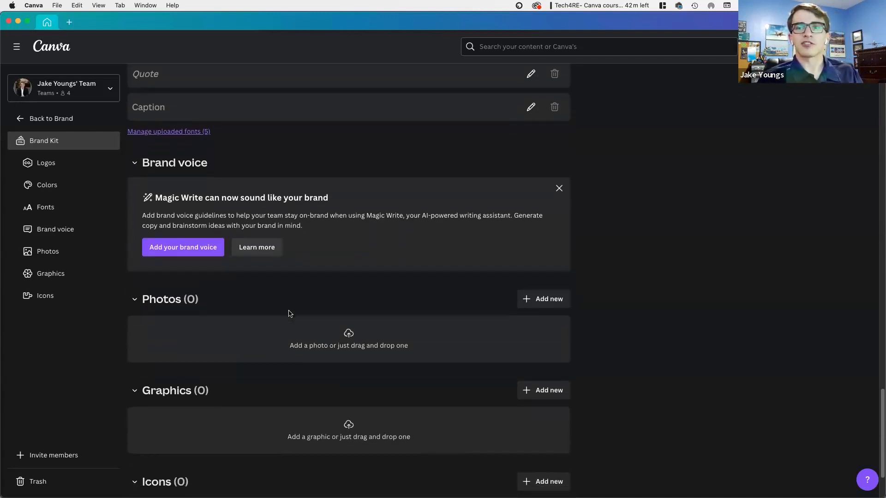
scroll(289, 313, down, 2)
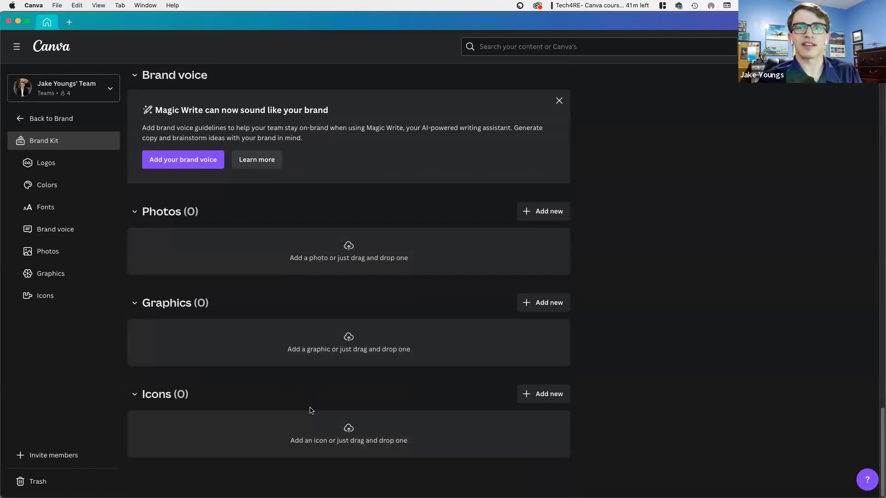
click(26, 119)
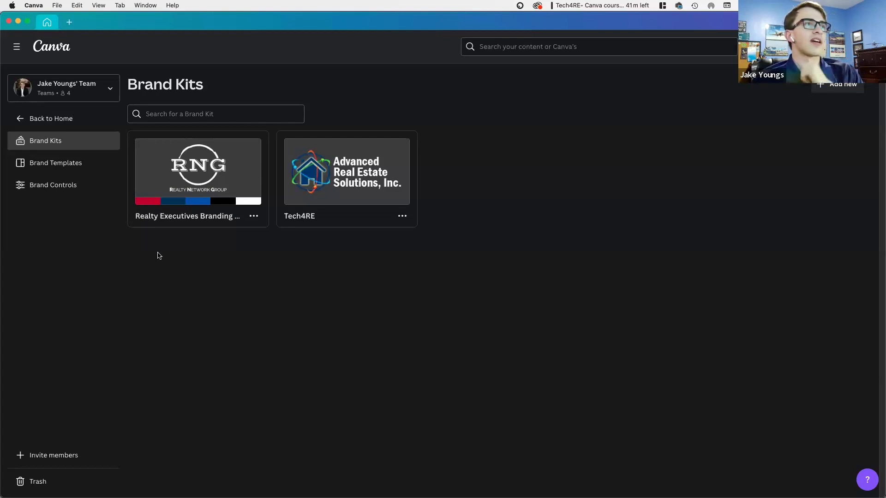
Switch to Adobe Color in the browser and look through its Trends, Explore, color wheel and Extract Theme pages.
drag(0, 29, 580, 26)
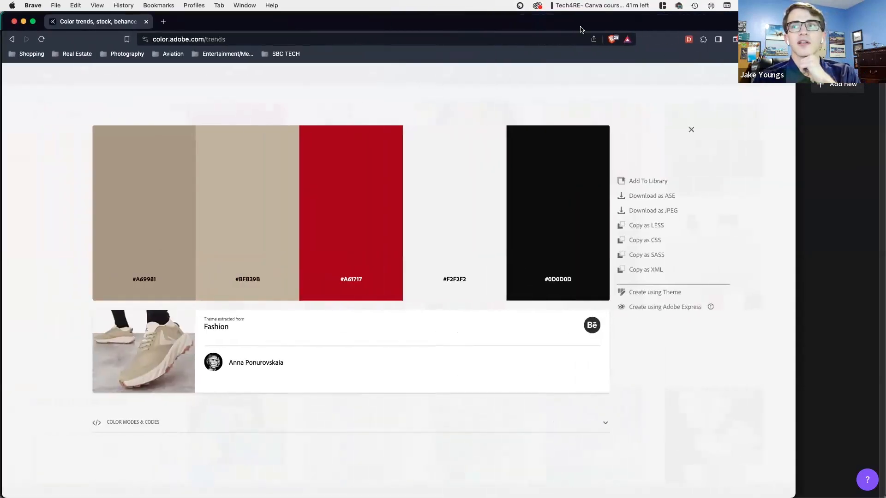
double_click(546, 23)
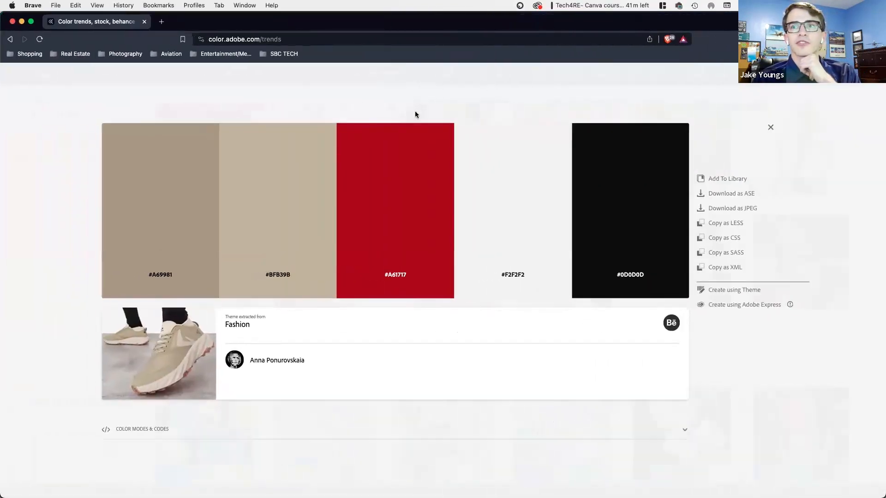
click(771, 129)
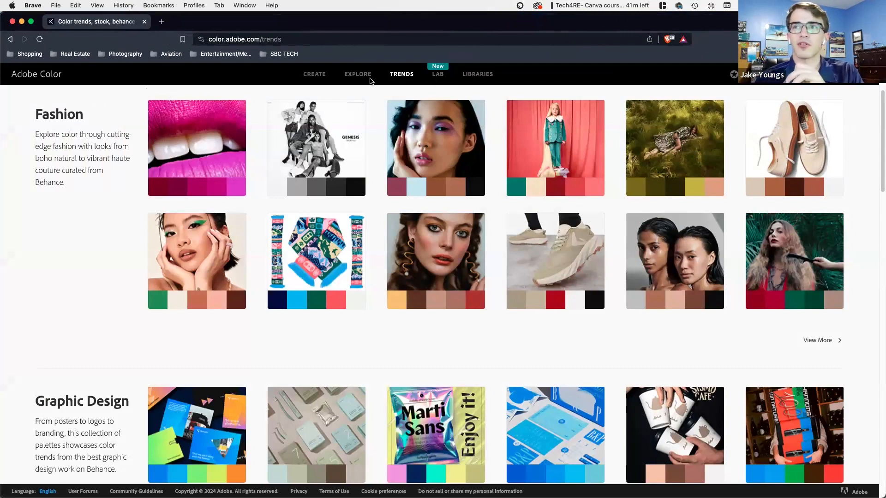
click(357, 75)
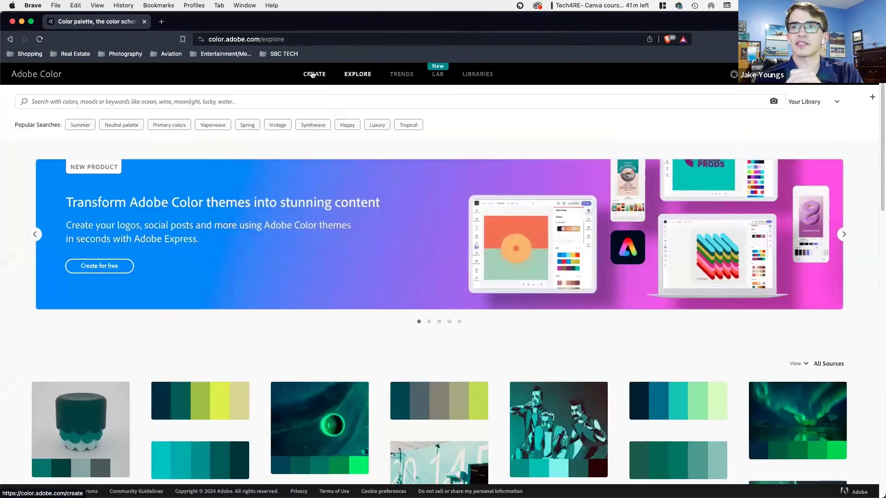
click(314, 74)
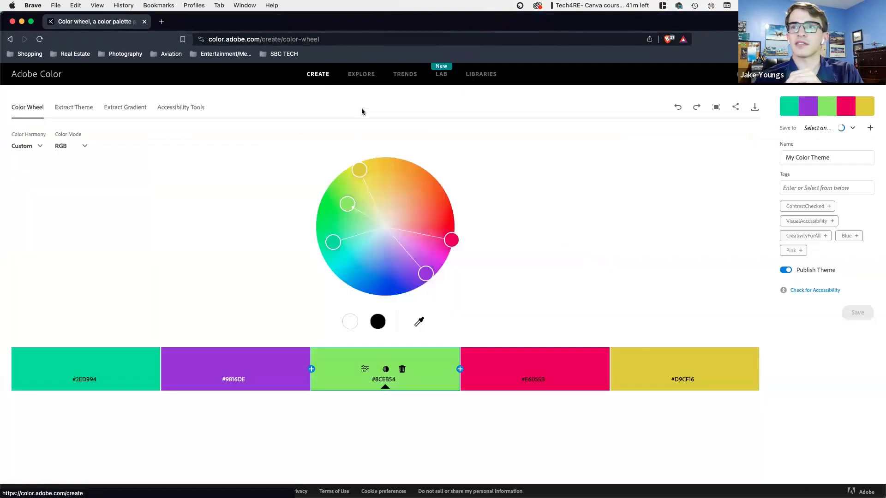
click(88, 109)
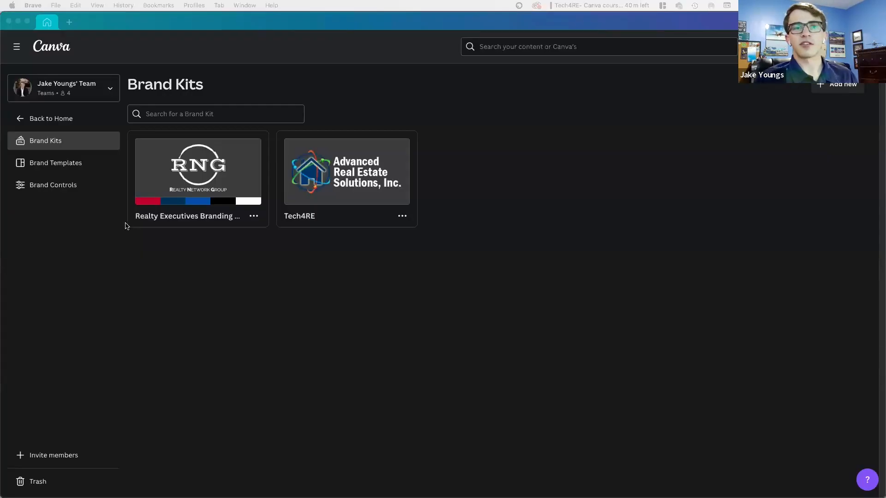
Return to Canva's home page and review the Docs, Whiteboards, Presentations, Social media, Videos, Print products and Websites design types.
click(192, 260)
click(45, 118)
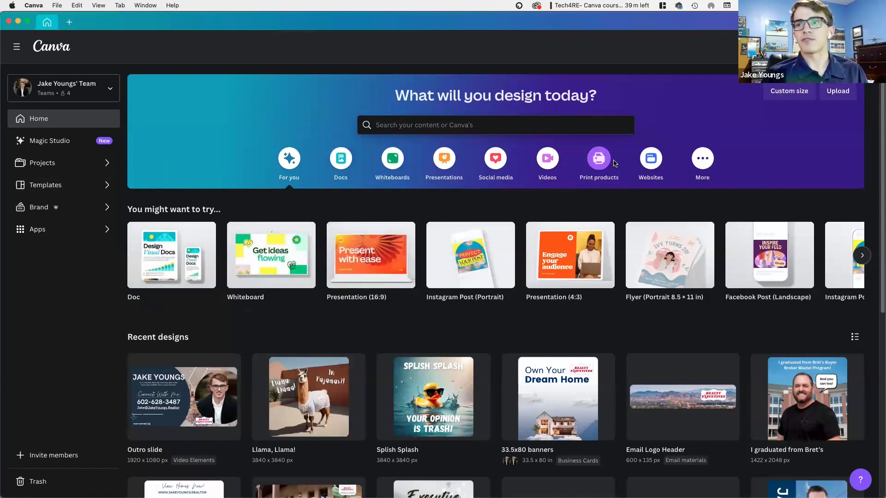
click(340, 163)
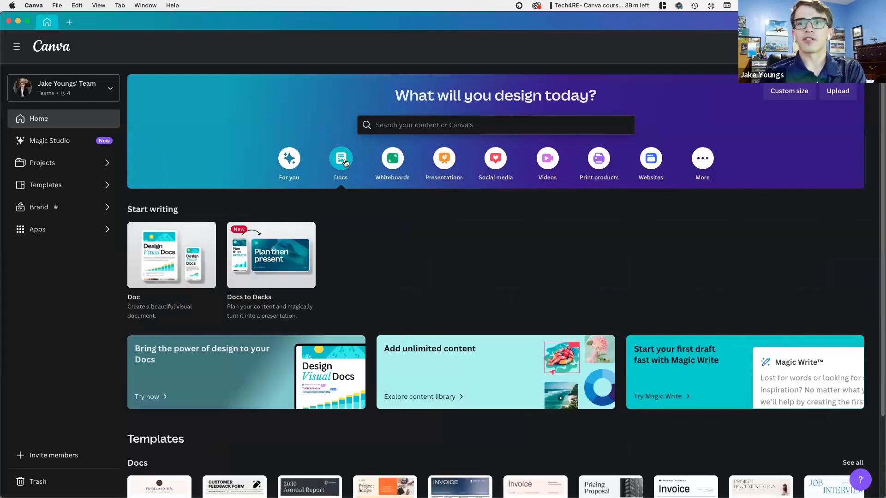
click(394, 160)
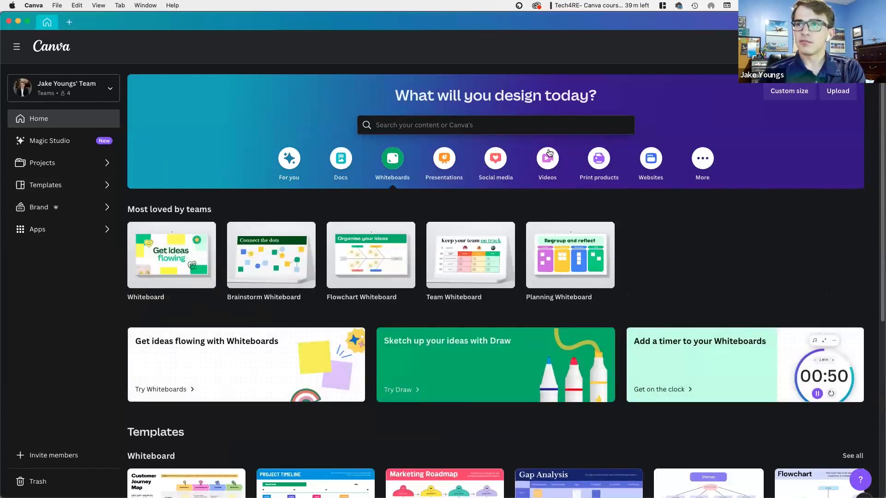
click(447, 159)
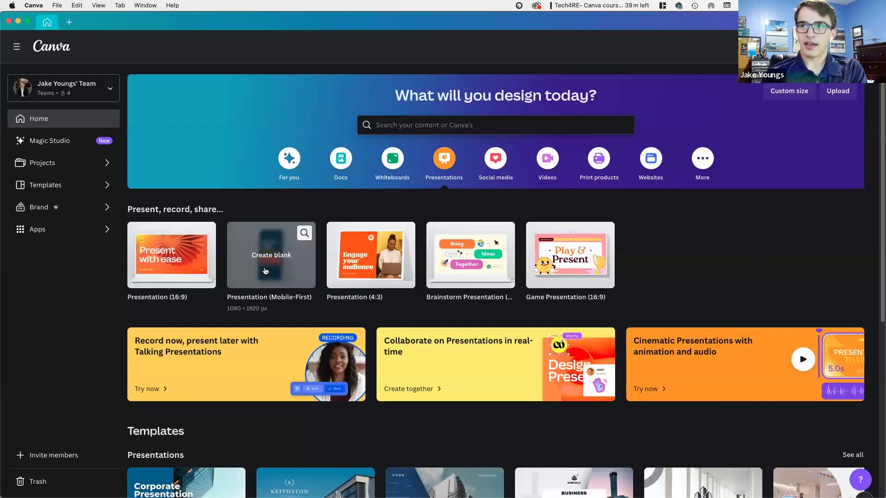
click(503, 158)
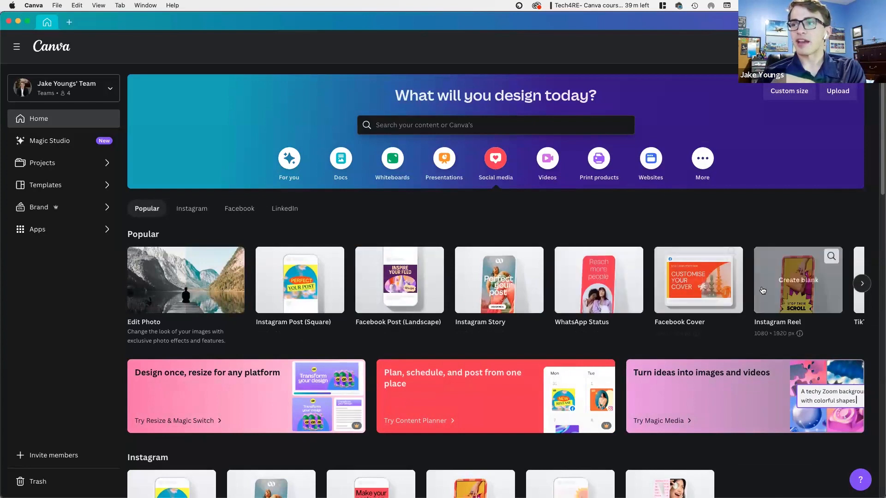
click(856, 286)
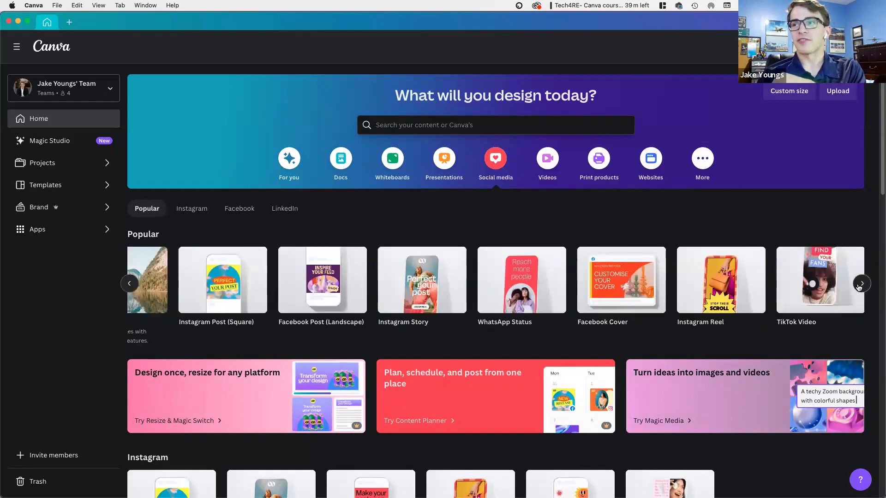
click(548, 158)
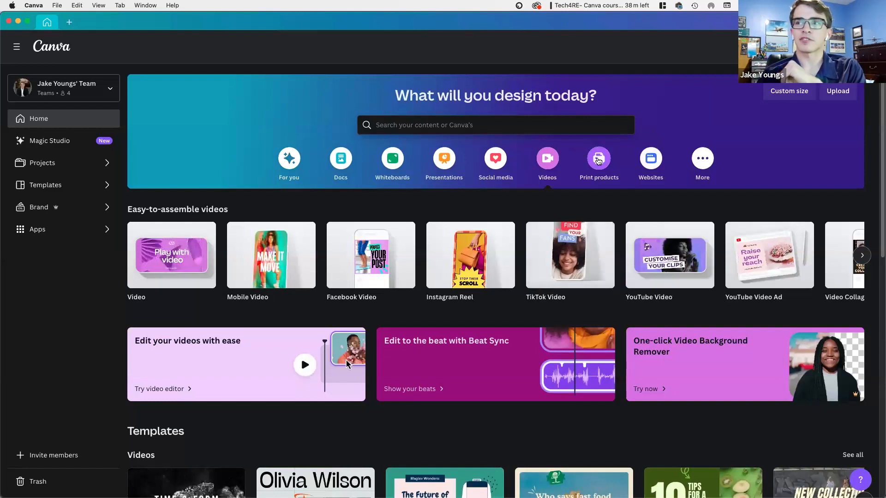
click(598, 159)
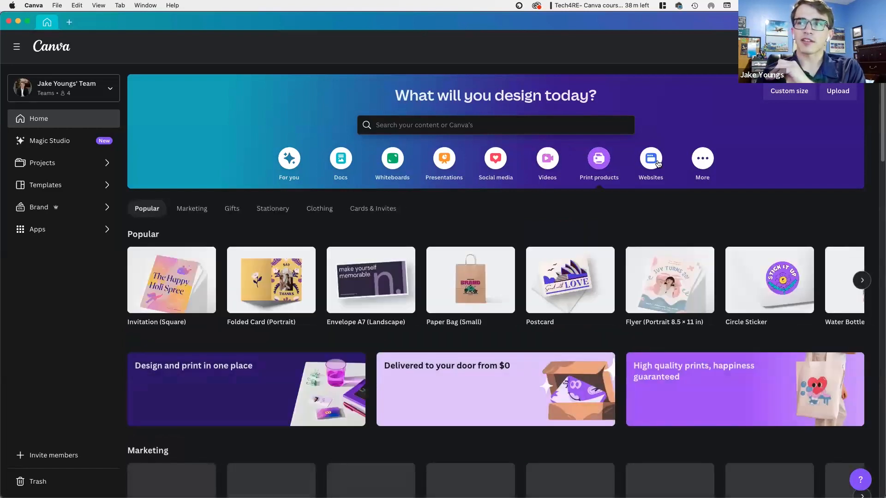
click(657, 162)
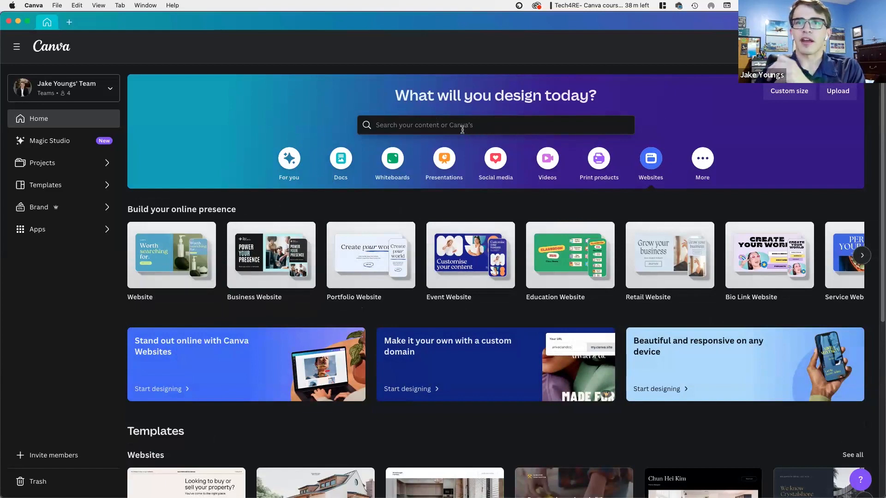
Create a new blank design of the type Instagram Post (Portrait).
click(70, 23)
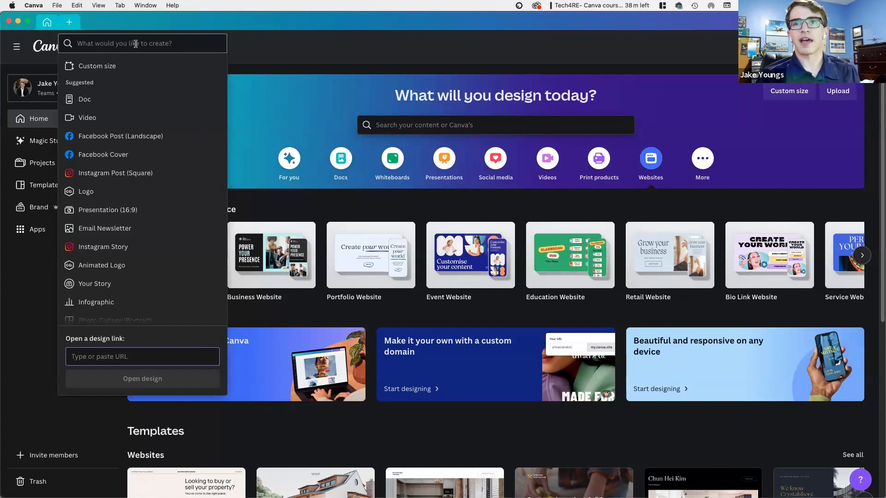
click(120, 38)
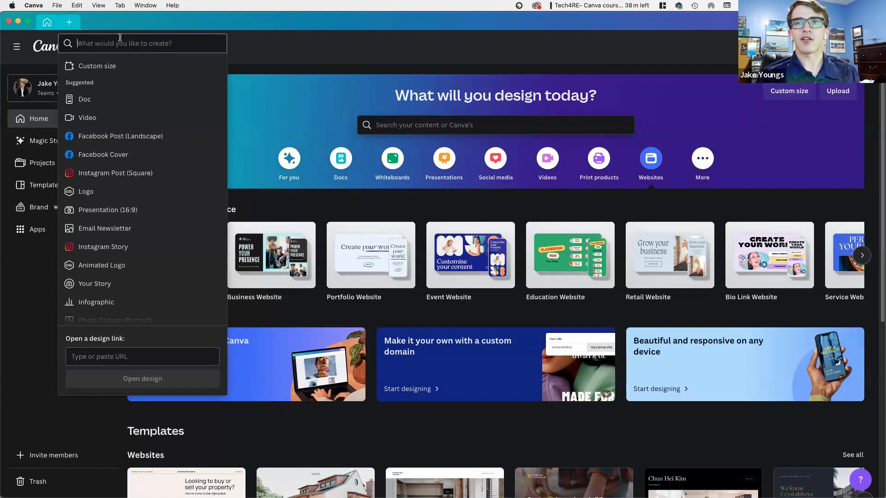
text(inst)
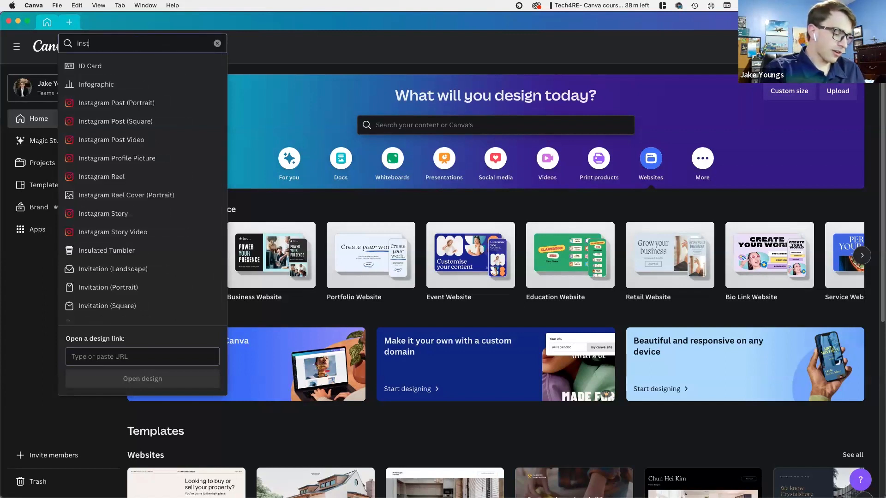
text(gram post)
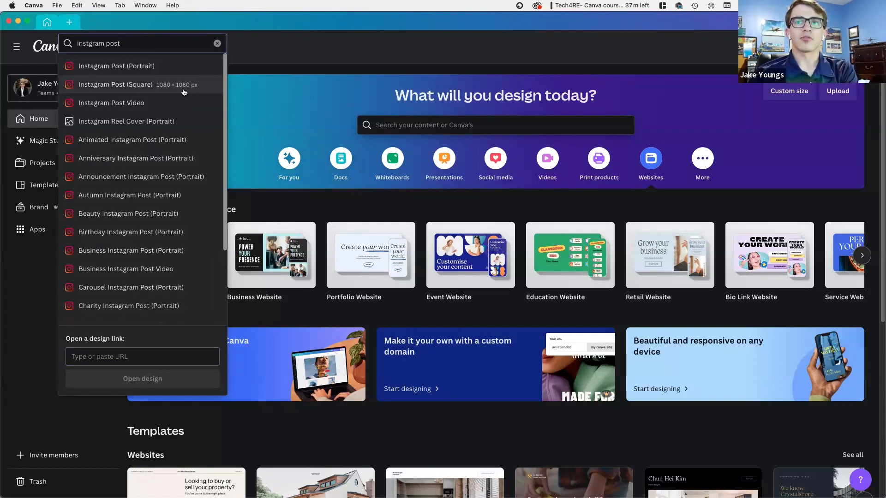
click(172, 69)
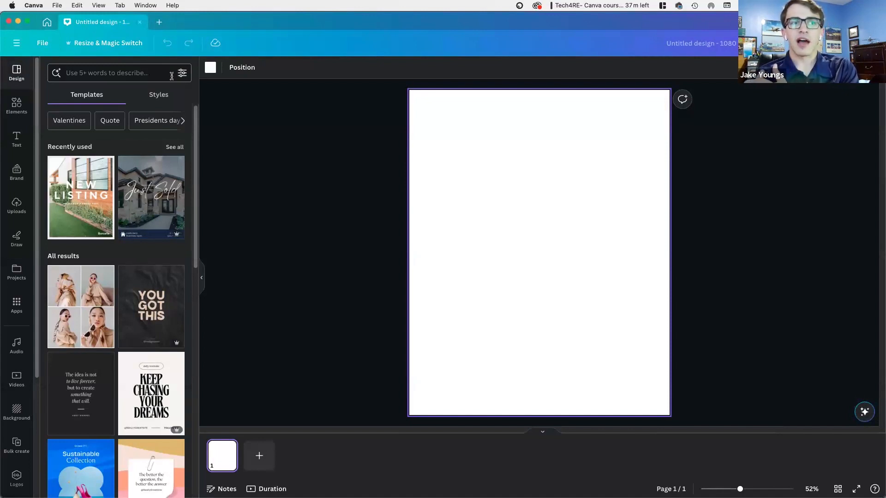
Search the design templates for "Open House Template" and shorten the search to "Open House".
click(126, 74)
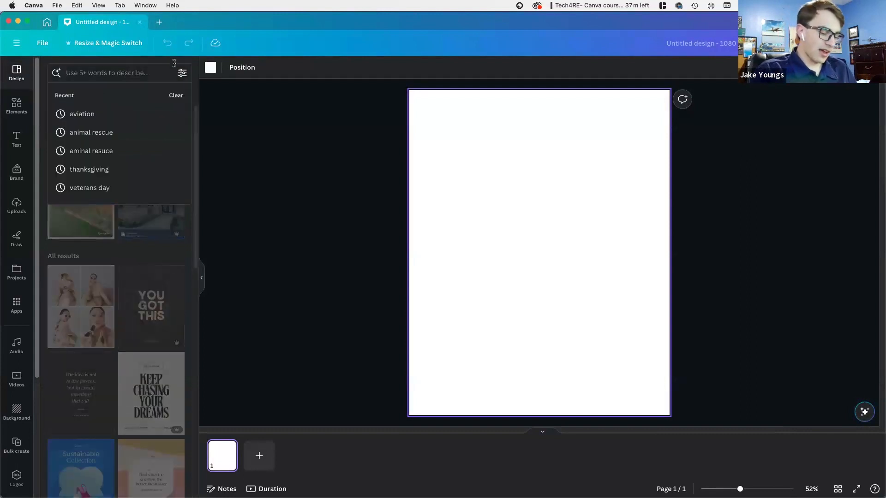
text(Ope)
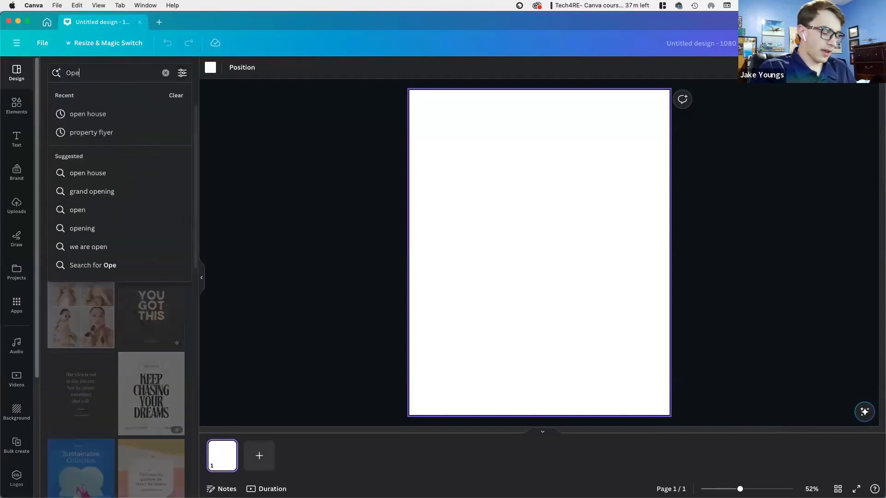
text(n House Template)
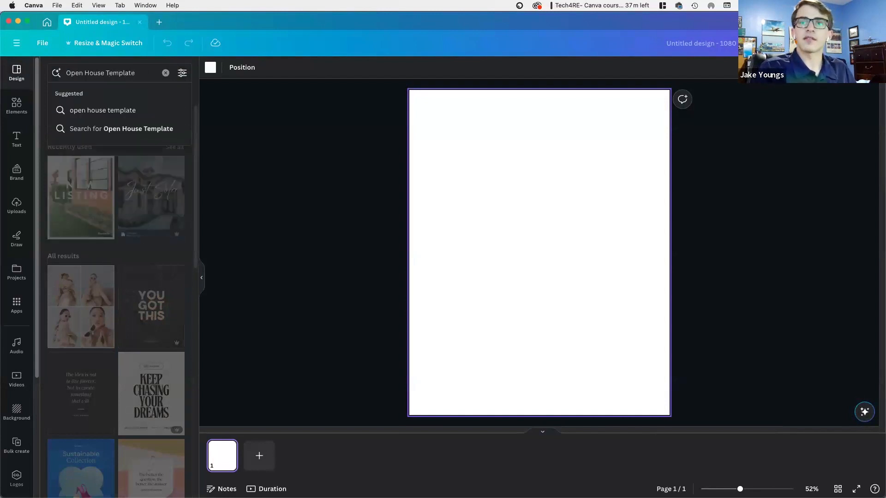
key(Return)
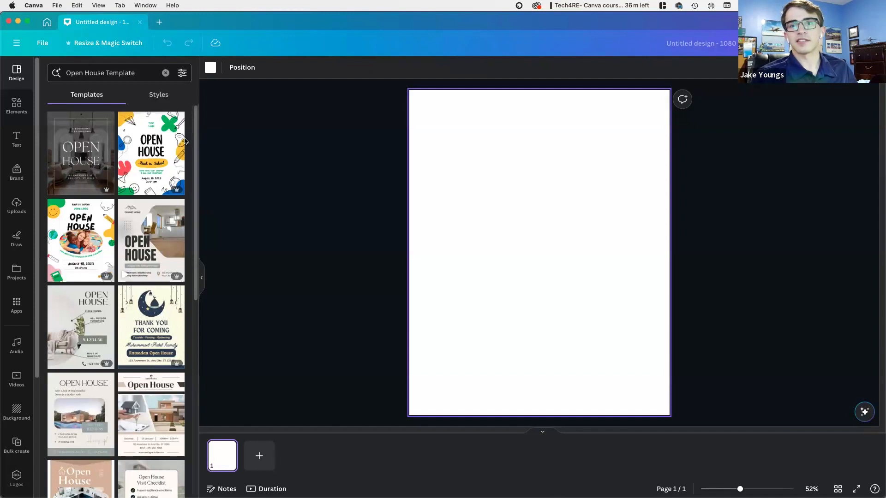
drag(142, 69, 107, 73)
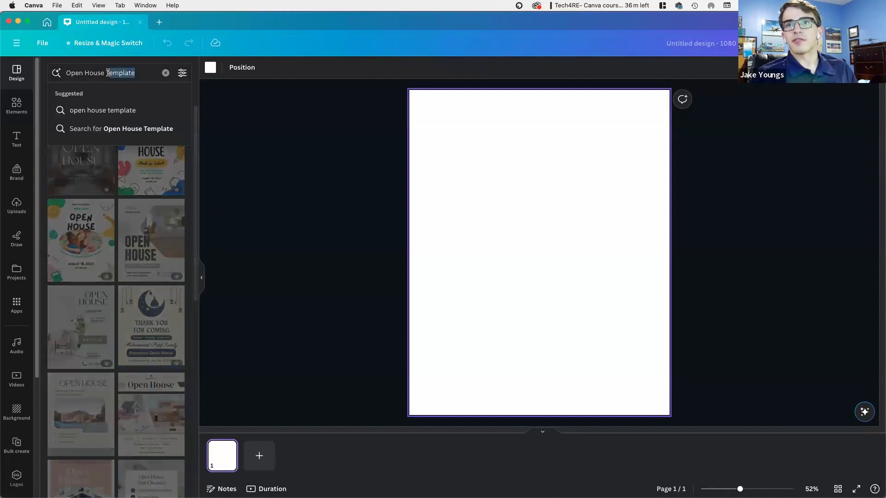
key(BackSpace)
key(Return)
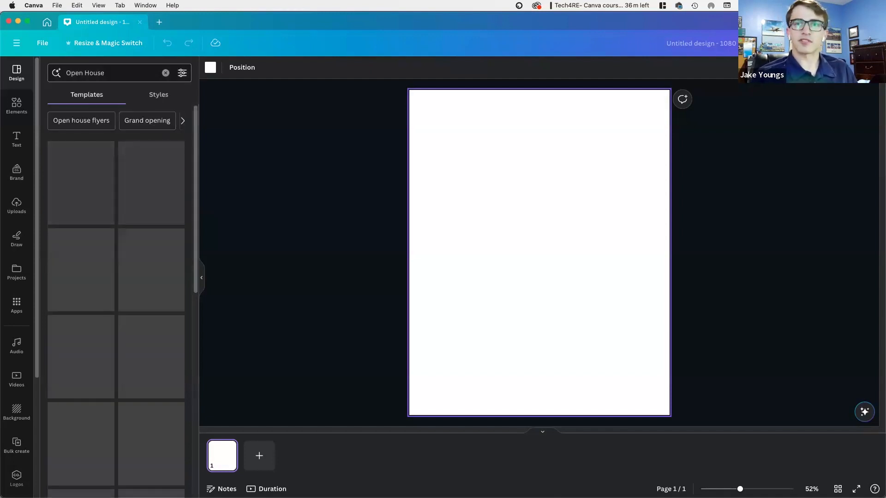
Apply the Blue And White Minimalist Future Home Sale Instagram Post template to the page and restyle it with its Alibaba Sans template style.
scroll(119, 284, down, 10)
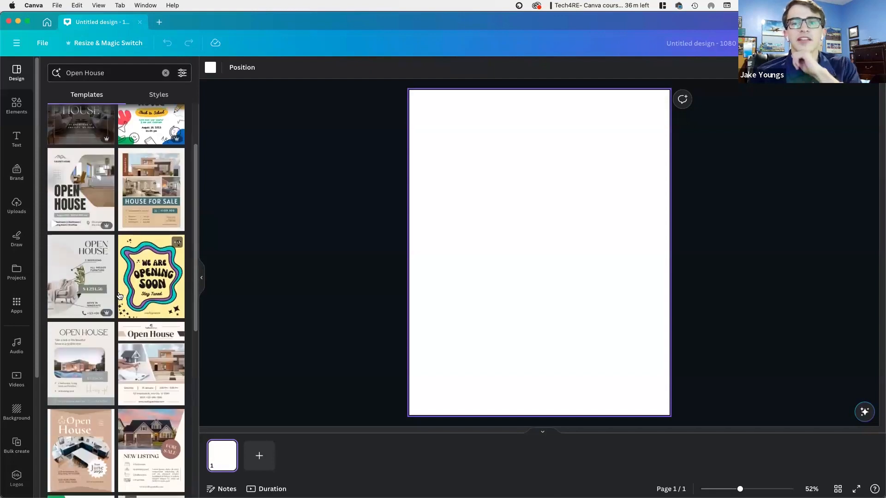
scroll(120, 296, down, 10)
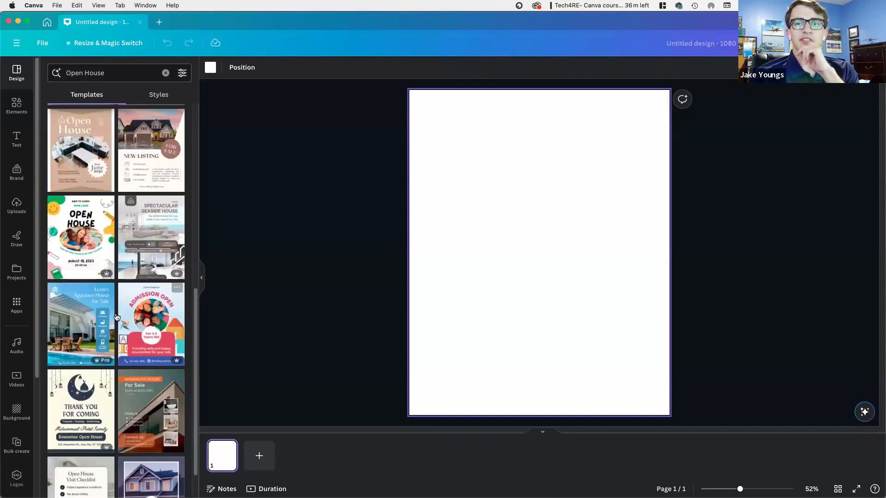
scroll(82, 328, down, 13)
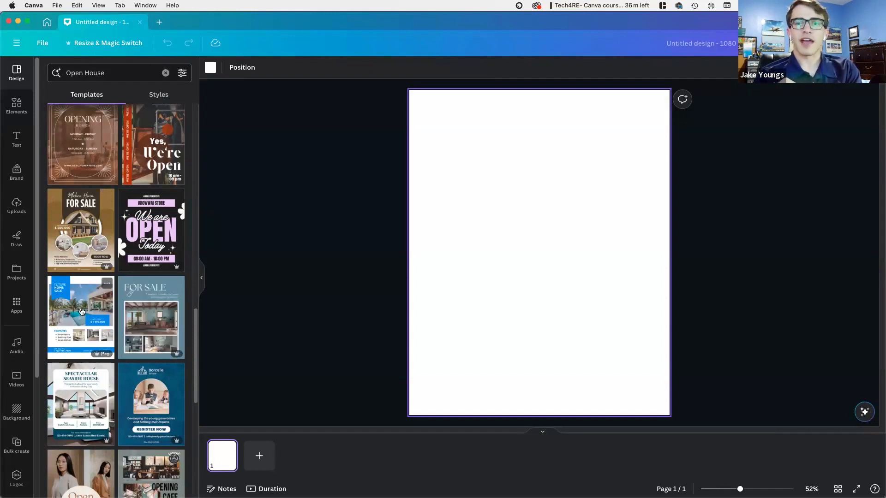
click(91, 316)
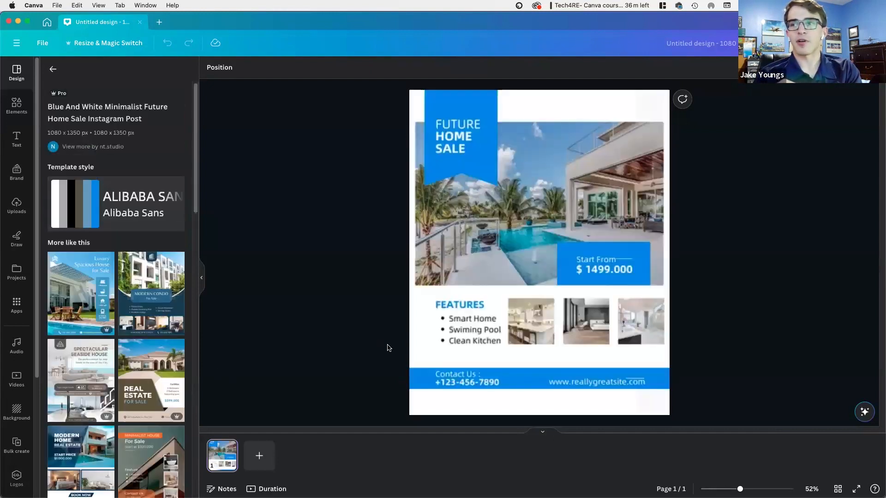
click(639, 397)
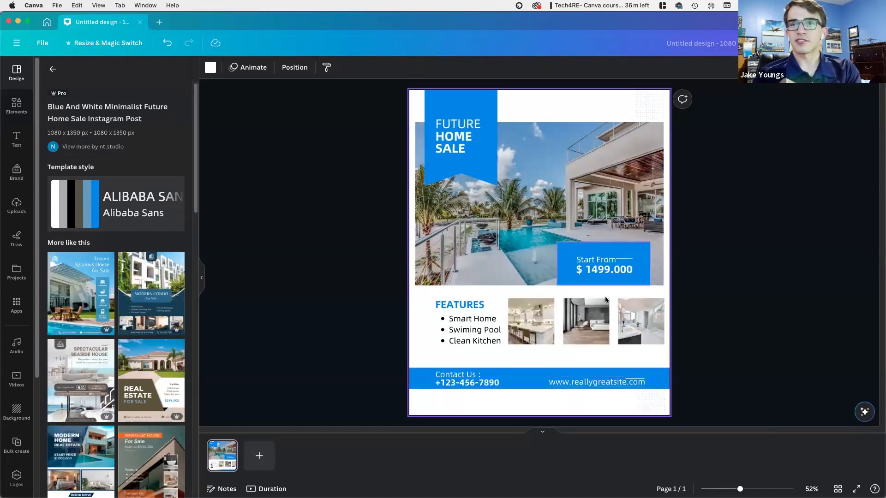
click(115, 193)
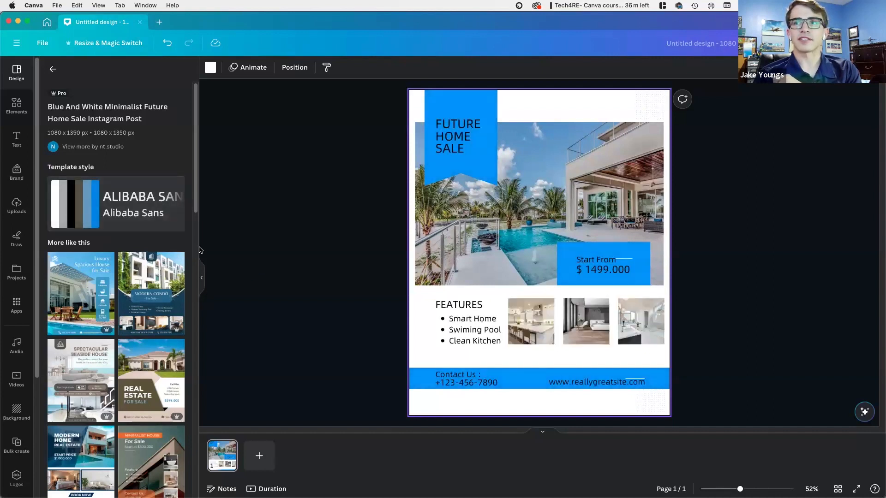
Undo the Alibaba Sans restyling of the Future Home Sale page and return to the Open House template results.
key(super+z)
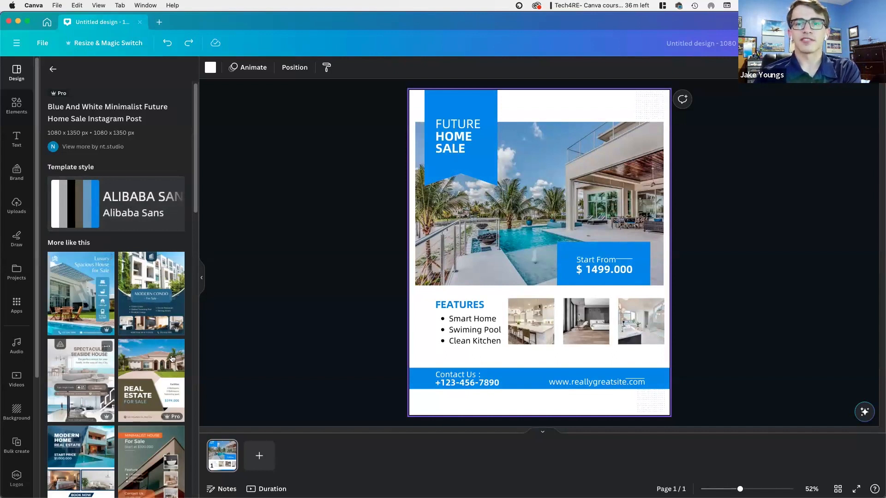
scroll(115, 441, down, 1)
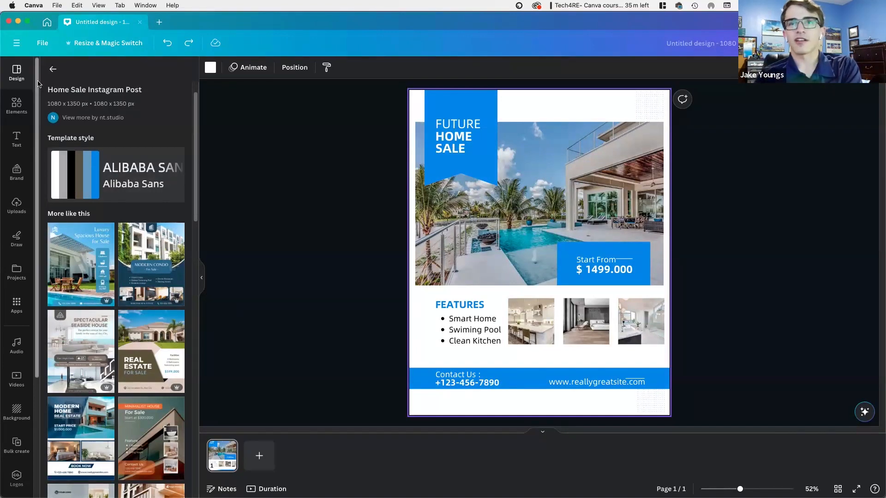
click(54, 70)
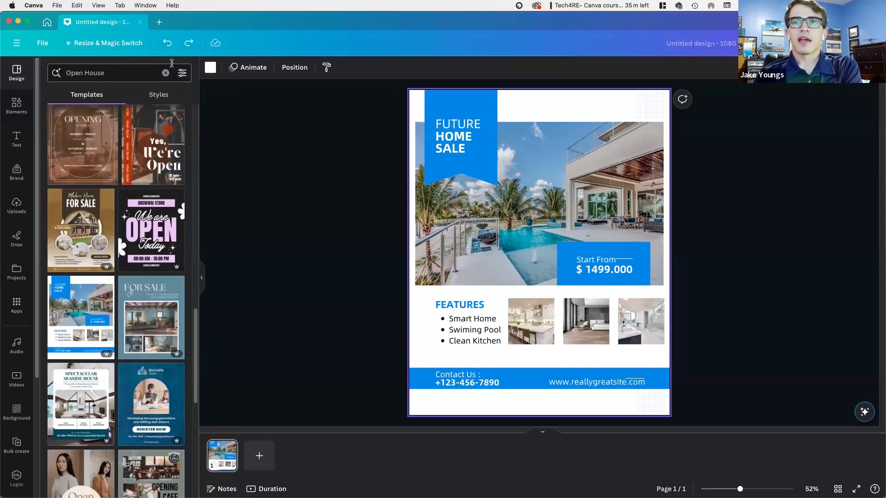
Add a blank second page to the design and search the templates for "real estate".
click(260, 456)
click(165, 73)
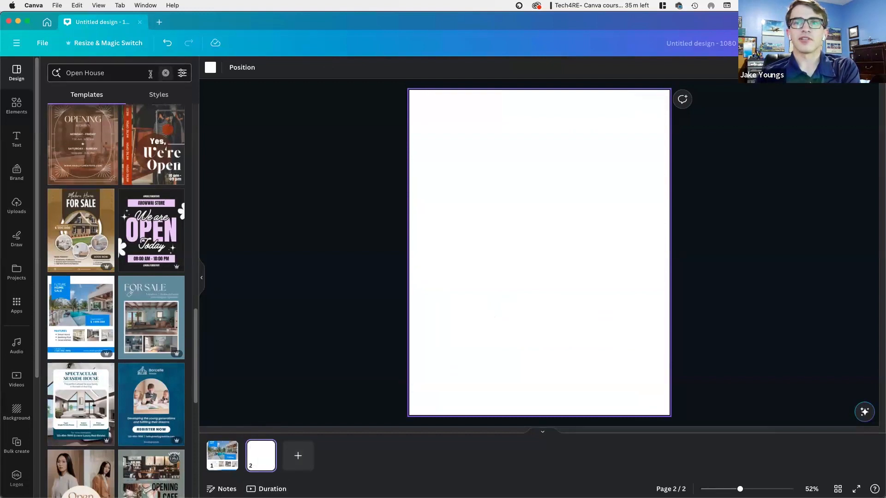
text(real estate)
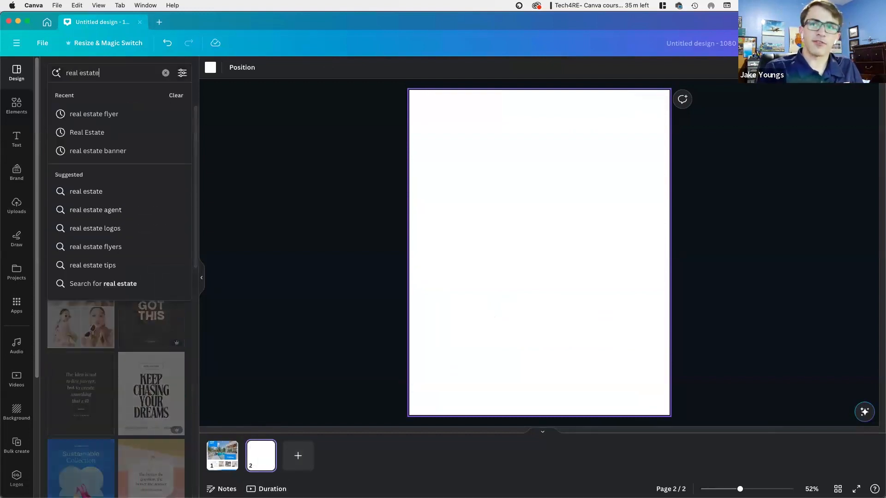
key(Return)
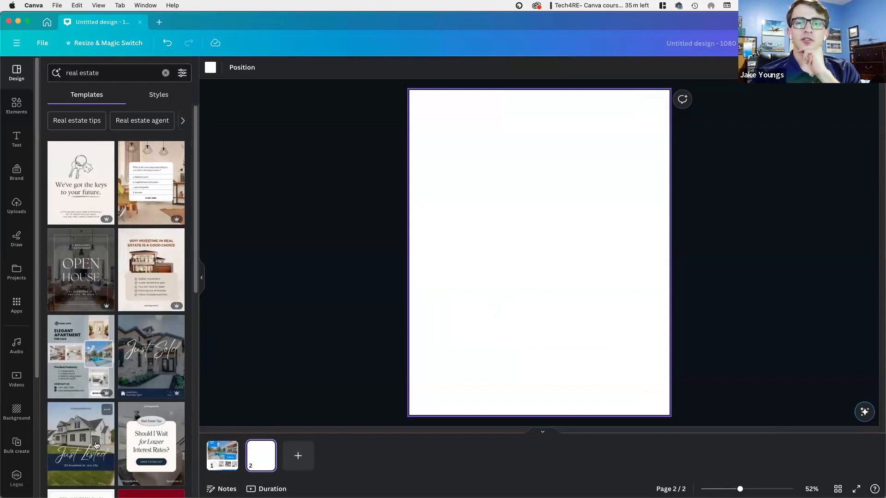
Apply the Dark Blue Minimalist Just Listed template to page 2 and the Blue and White Simple Just Sold template to a new page 3.
click(85, 458)
click(299, 457)
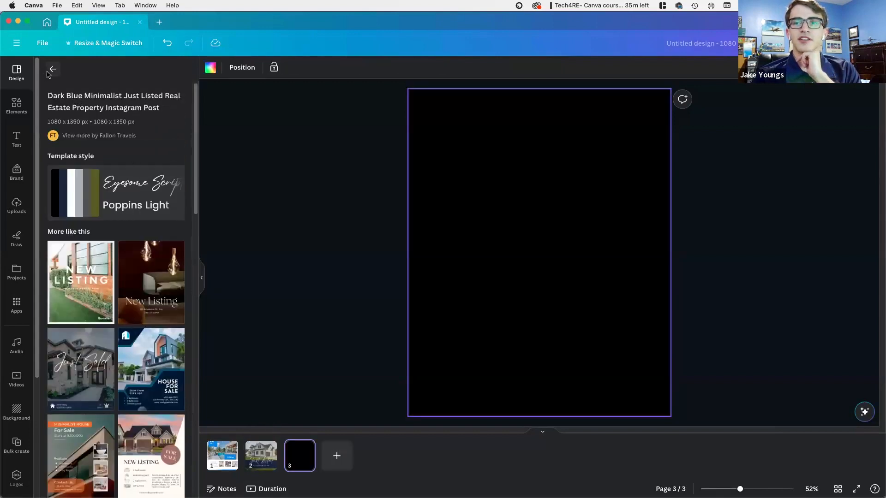
click(78, 375)
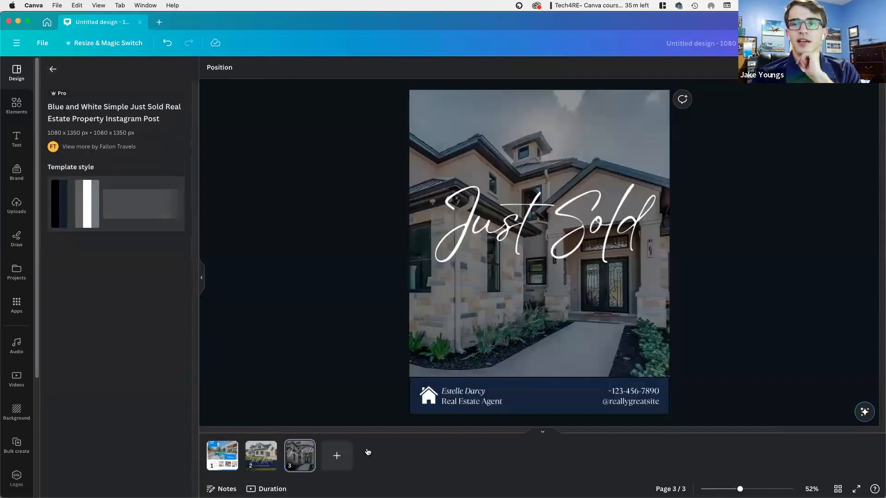
click(295, 310)
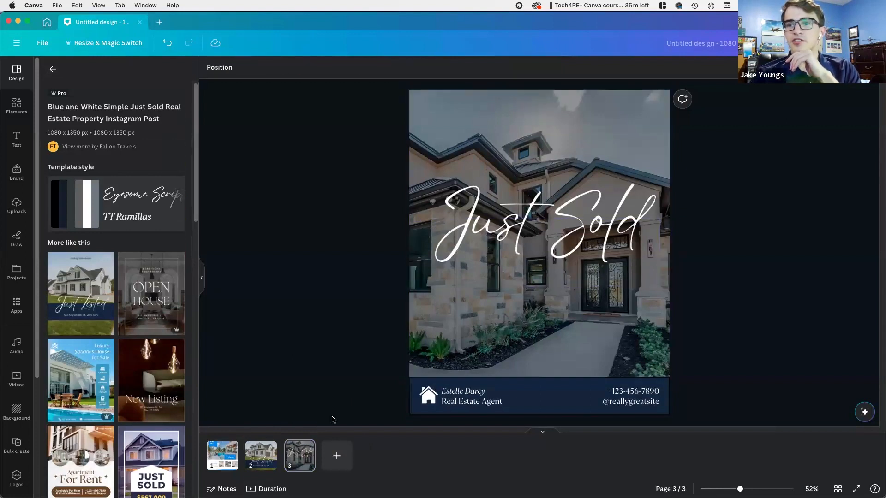
View the Just Listed design on page 2 and open its script heading for text editing without changing it.
click(261, 456)
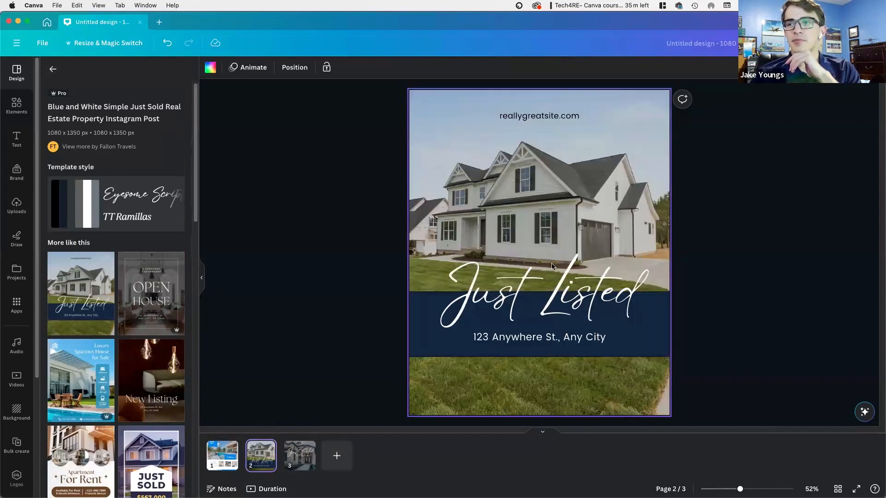
click(530, 300)
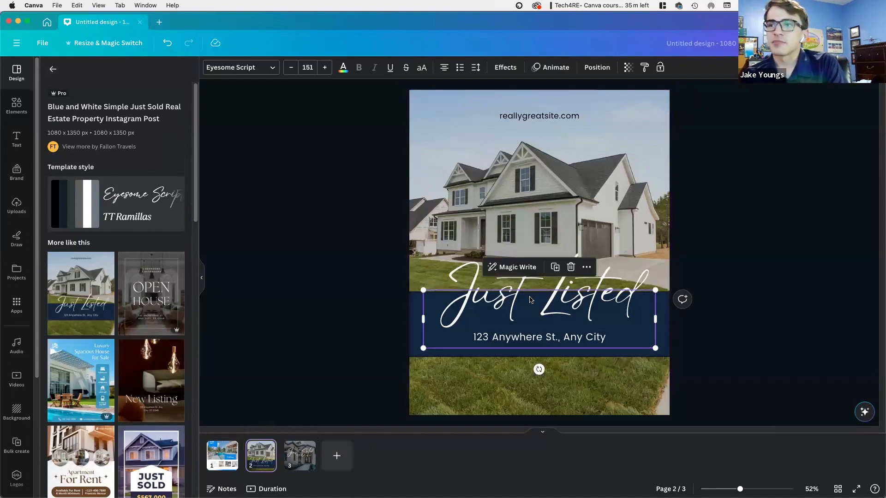
double_click(479, 299)
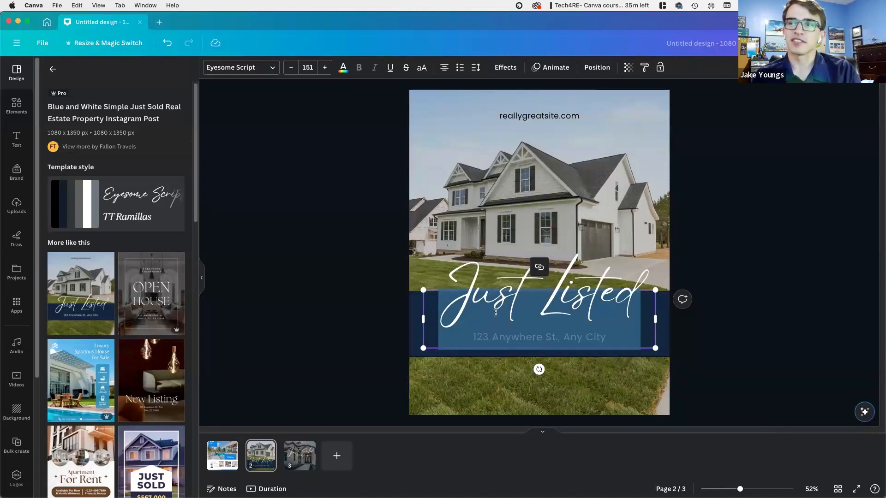
click(302, 317)
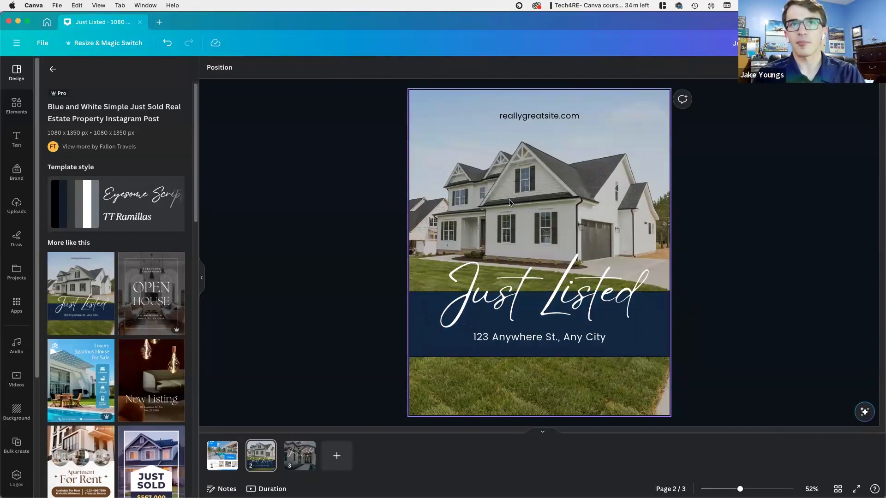
On page 1, change the blue ribbon shape behind the FUTURE HOME SALE heading to a rounded square.
click(221, 462)
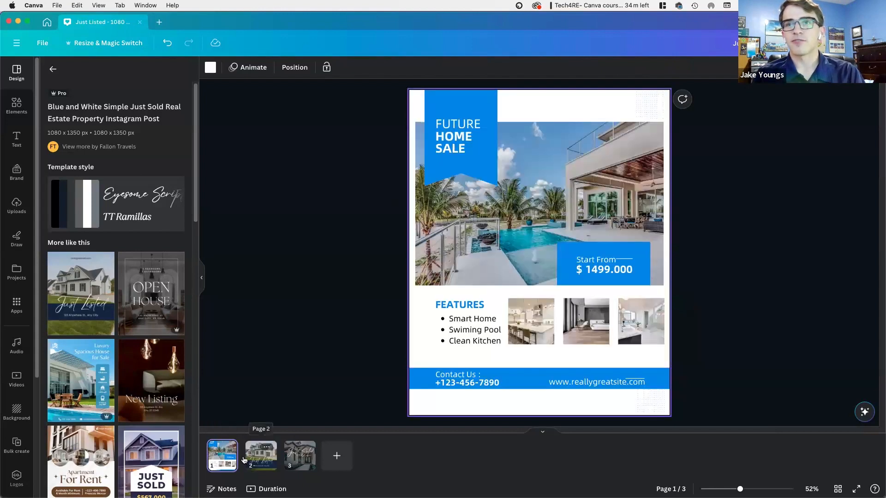
click(52, 69)
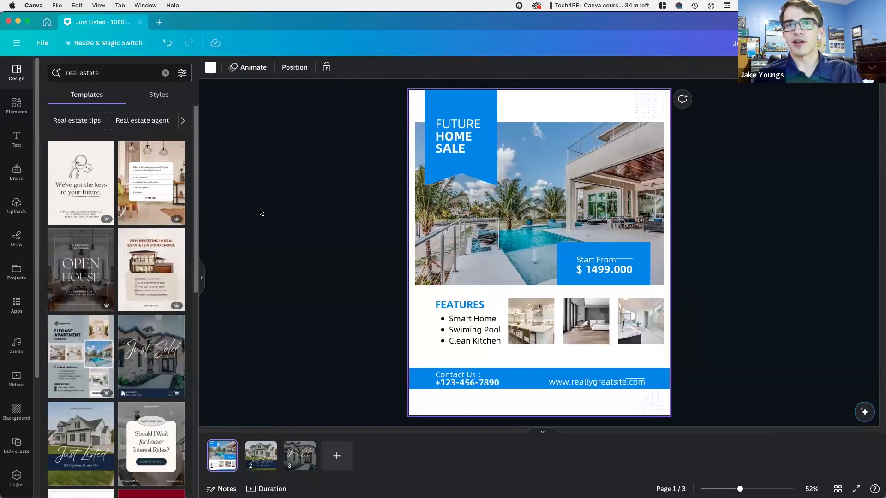
click(455, 99)
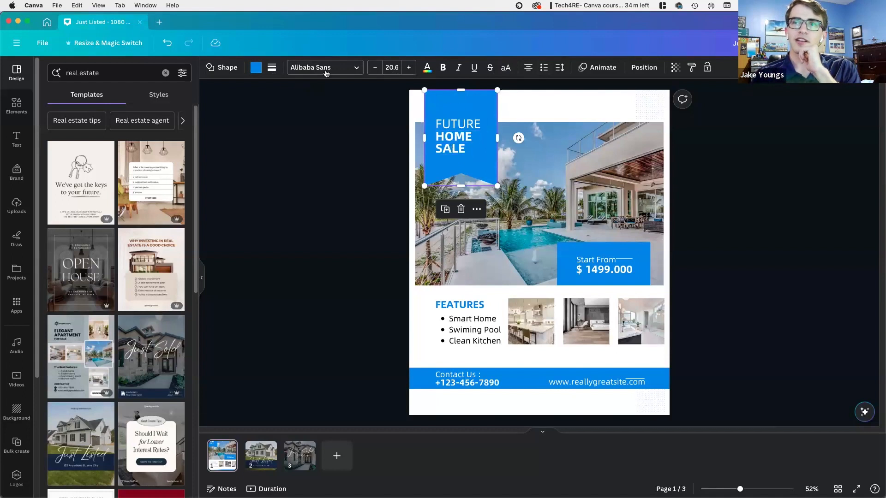
click(216, 69)
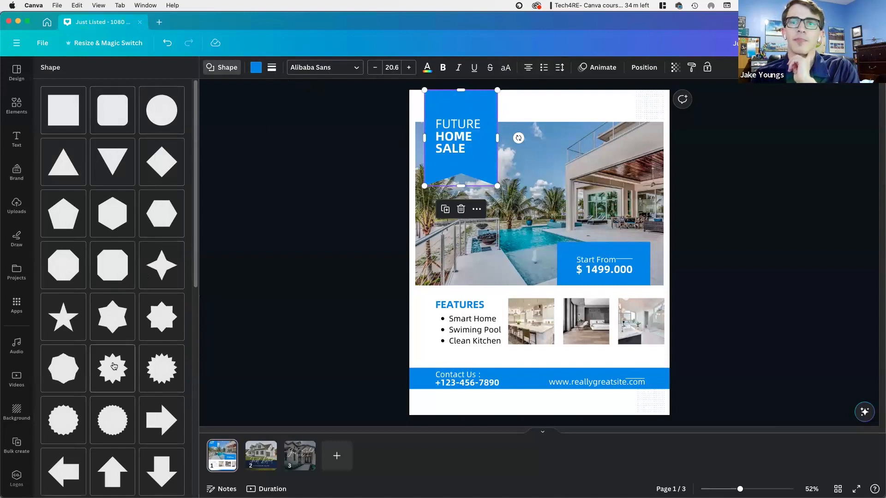
click(67, 121)
click(123, 126)
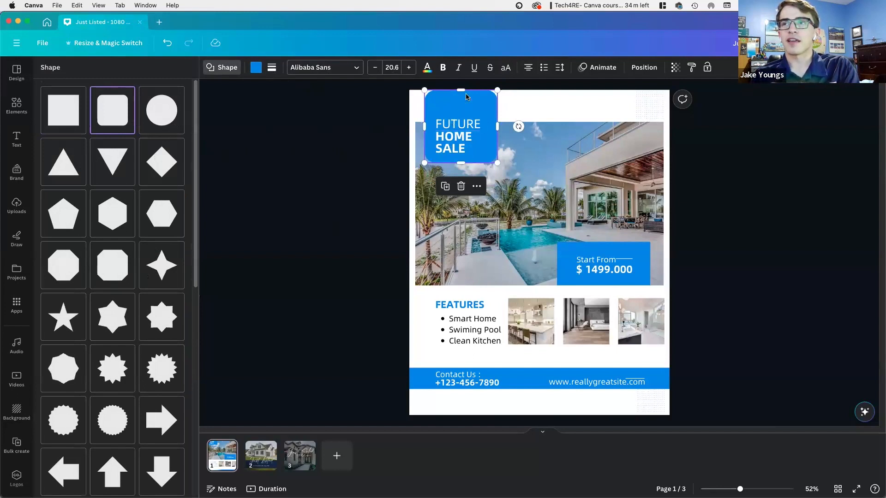
click(336, 131)
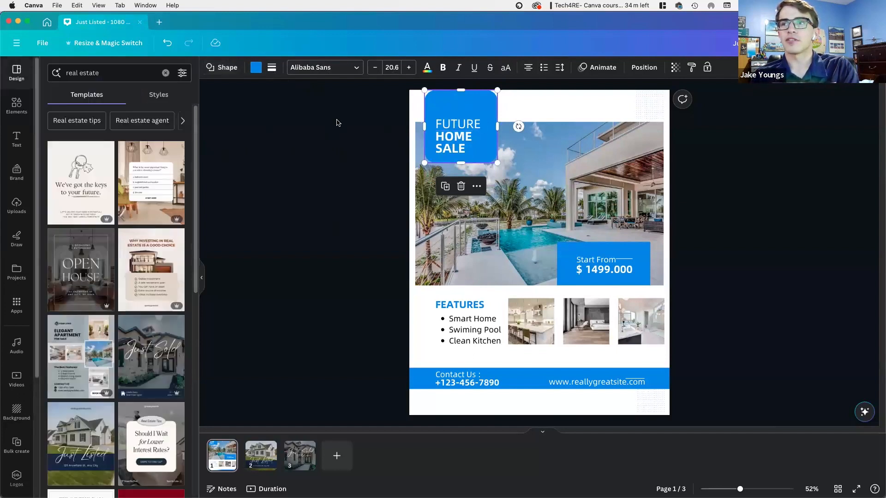
click(338, 121)
Move the rounded square together with its three heading lines up so the shape extends past the page's top edge.
click(466, 125)
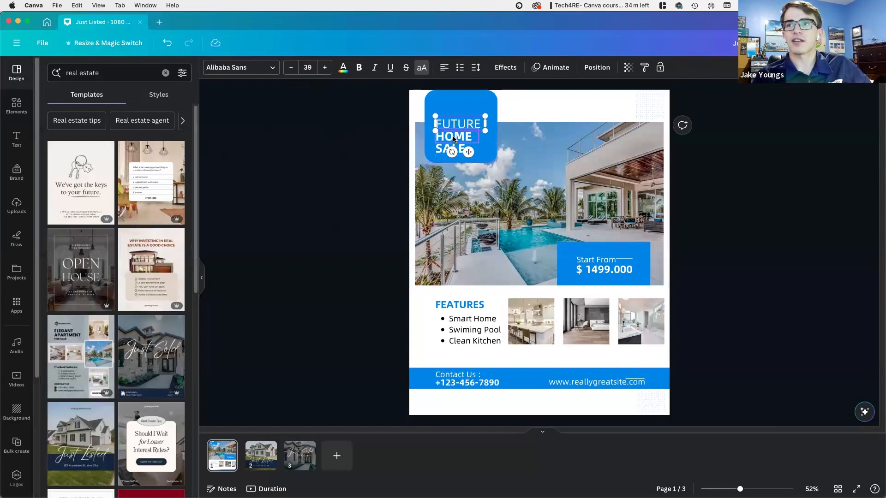
shift+click(429, 144)
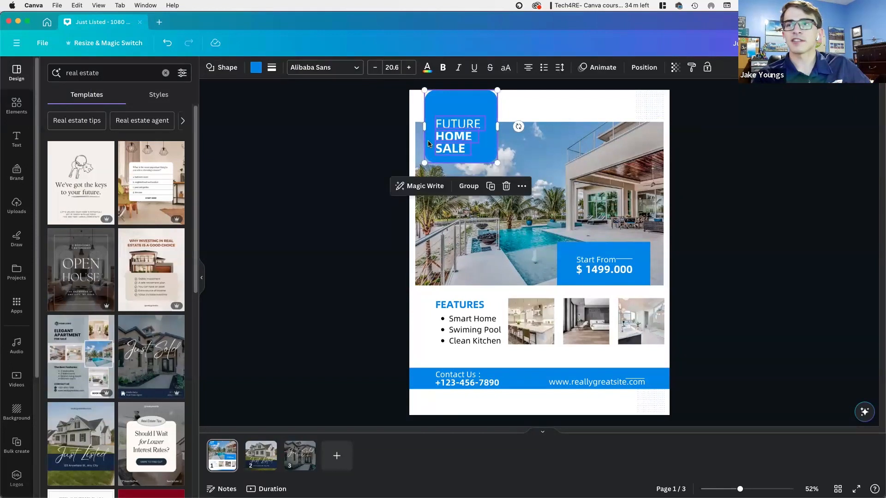
drag(433, 146, 435, 127)
click(342, 133)
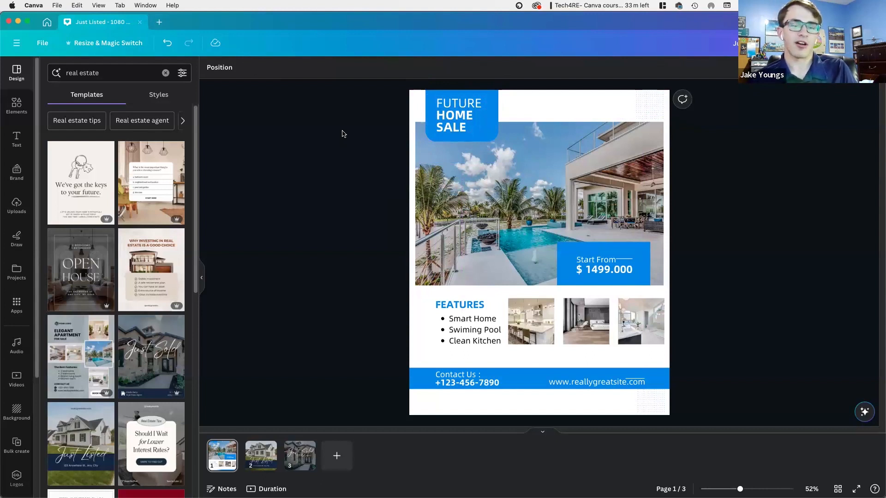
Group the FUTURE, HOME and SALE text lines and enlarge the group to better fill the rounded shape.
click(464, 103)
shift+click(458, 124)
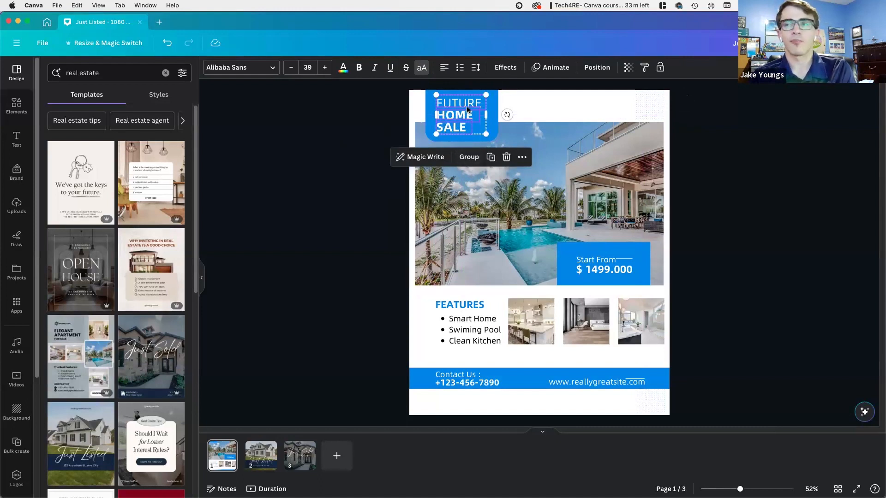
click(469, 158)
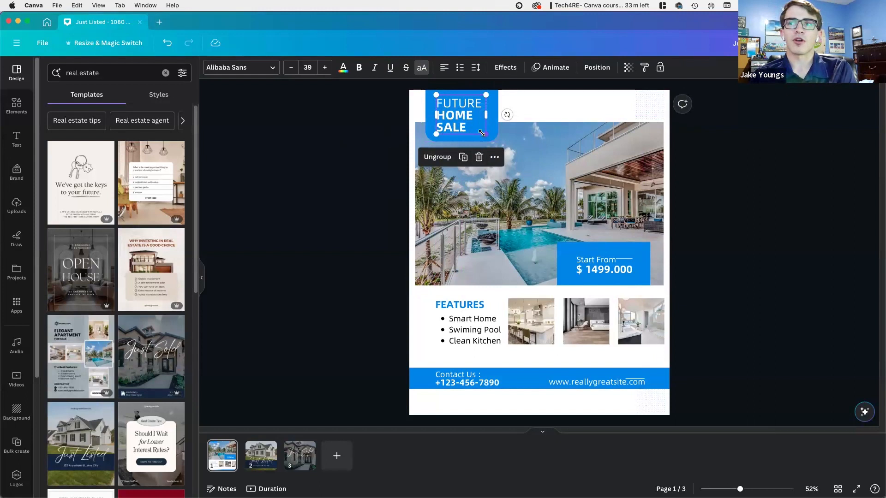
click(350, 158)
click(469, 119)
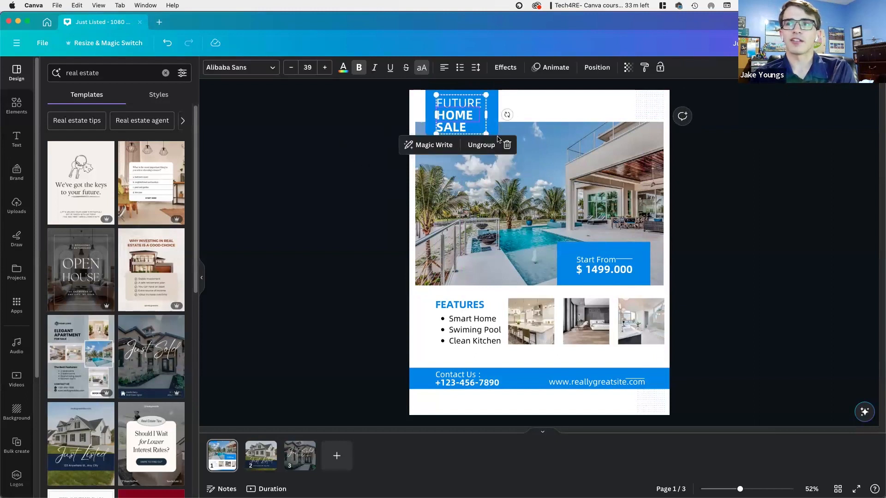
drag(487, 135, 467, 133)
click(336, 137)
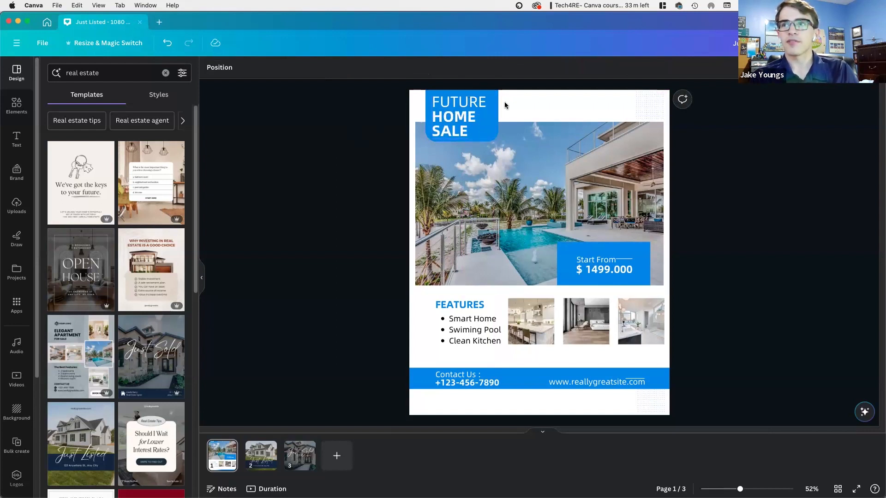
Recolor the rounded shape with the dark navy from the Real Estate Brand Kit palette and apply the color change to all matching elements.
click(494, 113)
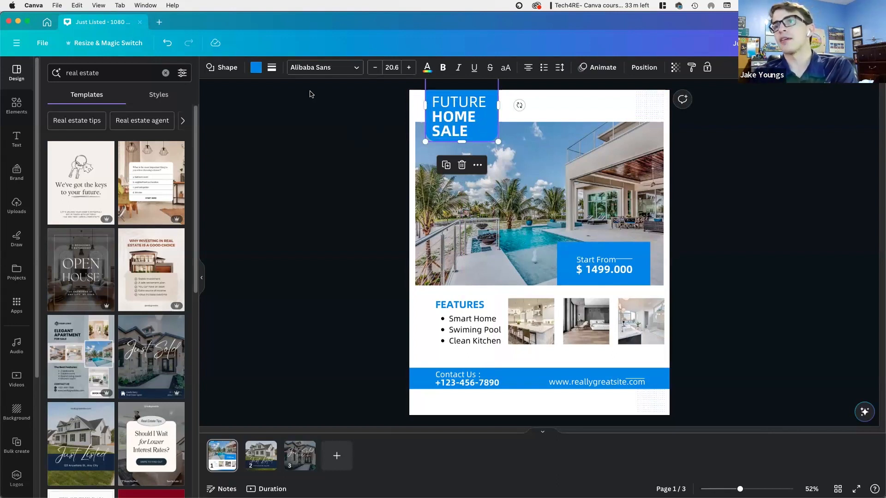
click(256, 67)
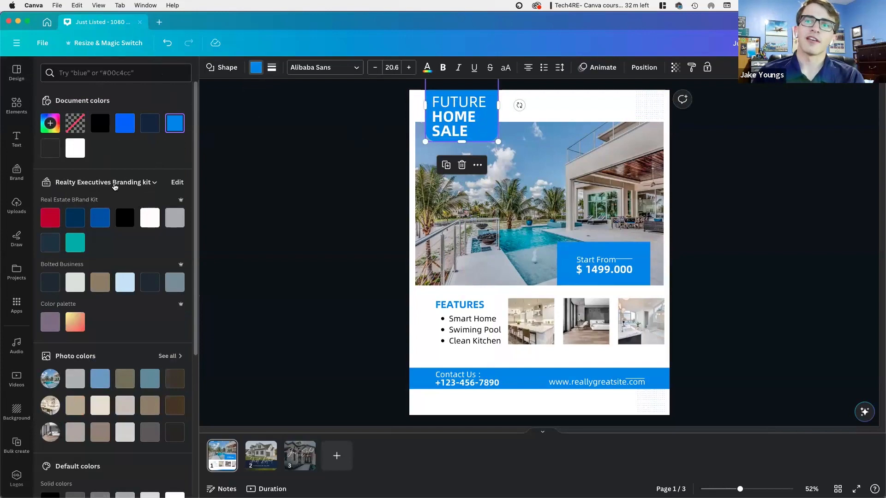
click(115, 184)
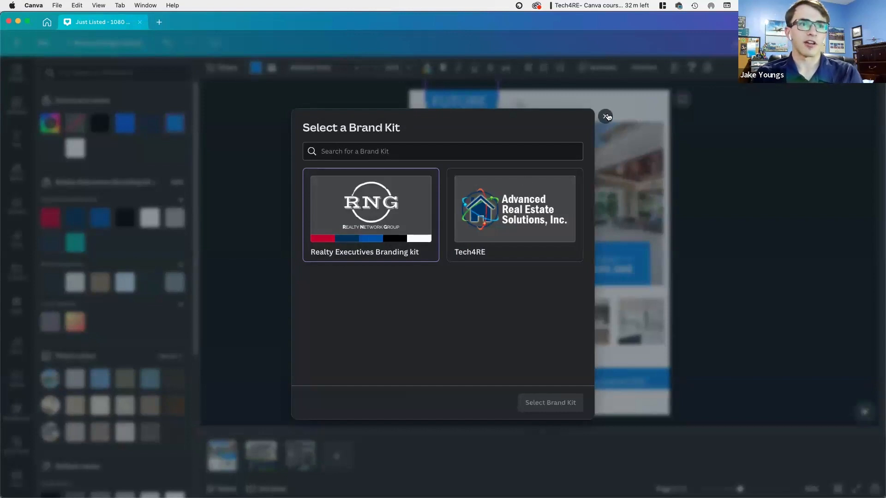
click(606, 116)
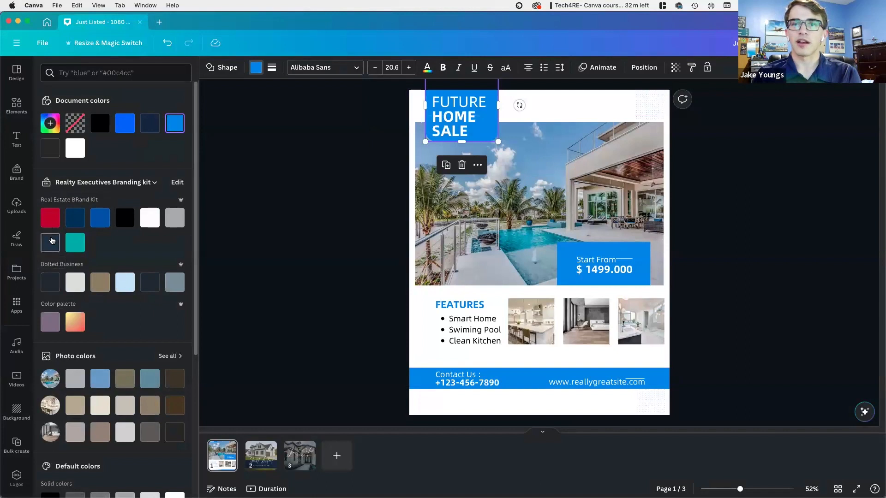
click(52, 244)
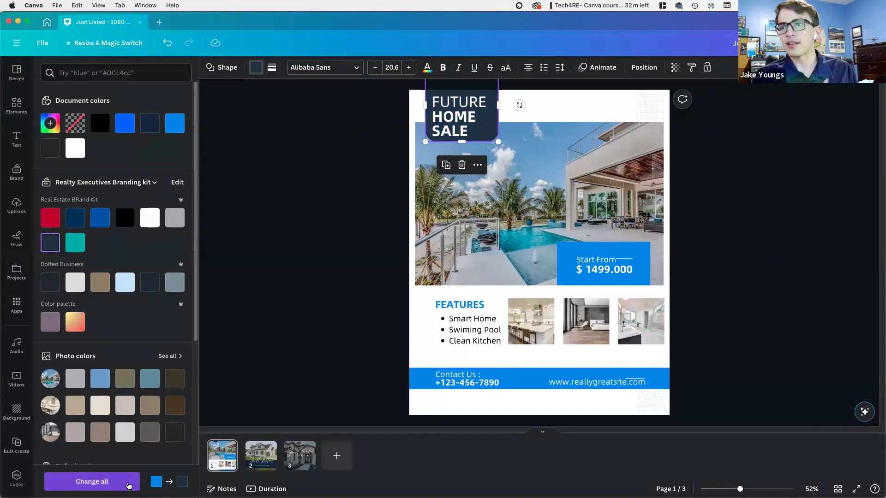
click(128, 485)
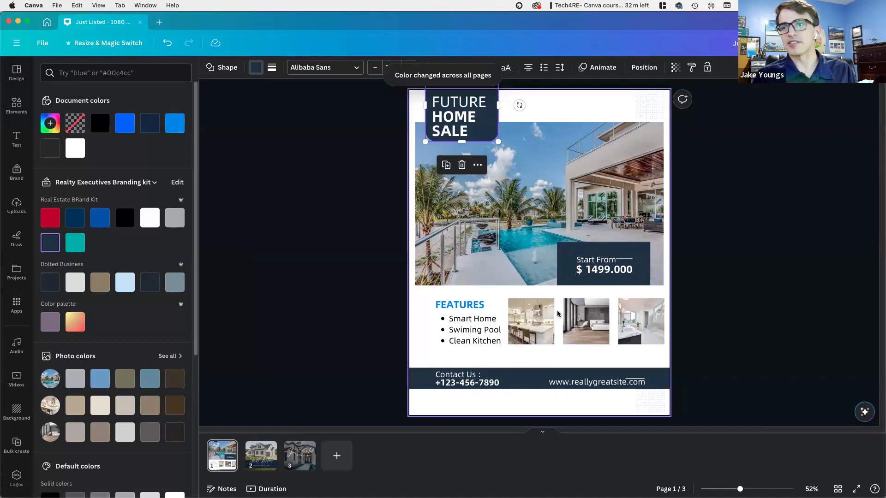
Try solid, dashed and dotted borders on the rounded shape behind the FUTURE HOME SALE heading, with border weights of 100 and 10.
click(465, 304)
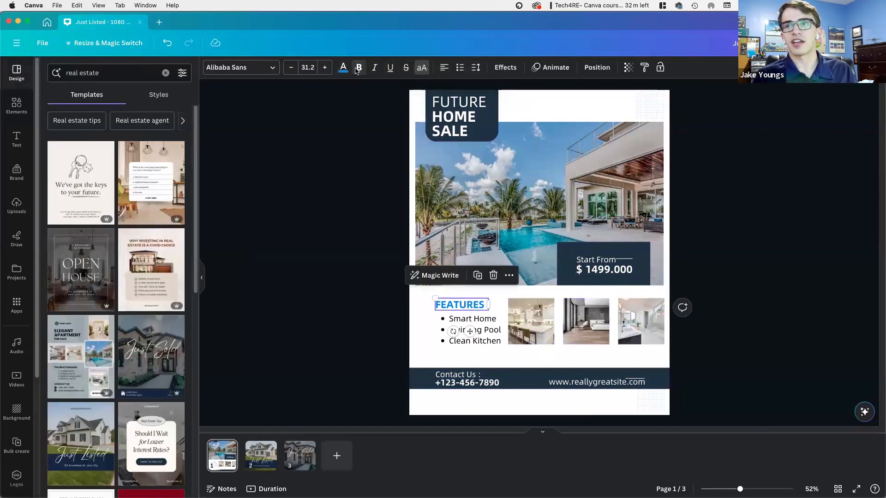
click(495, 129)
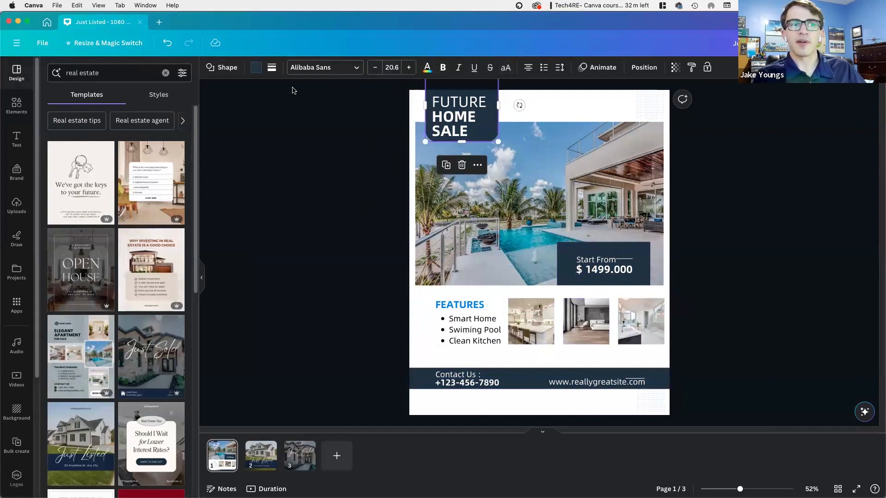
click(273, 69)
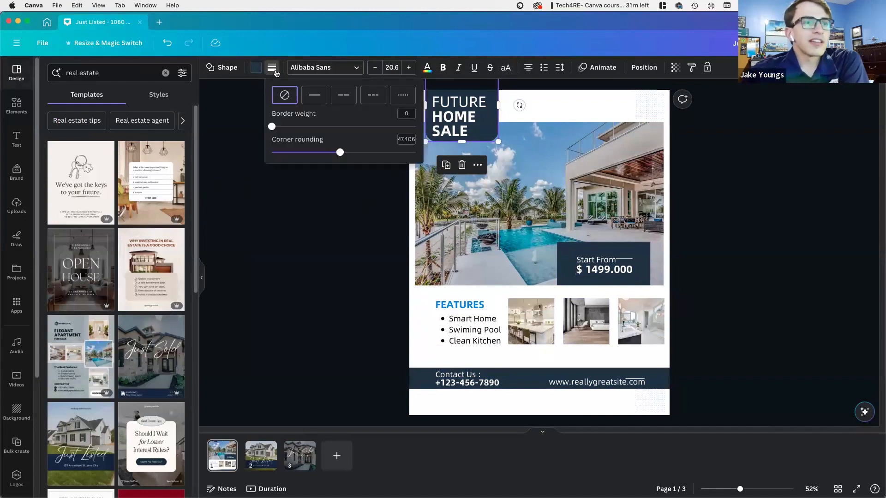
click(310, 101)
click(346, 99)
click(371, 101)
click(408, 99)
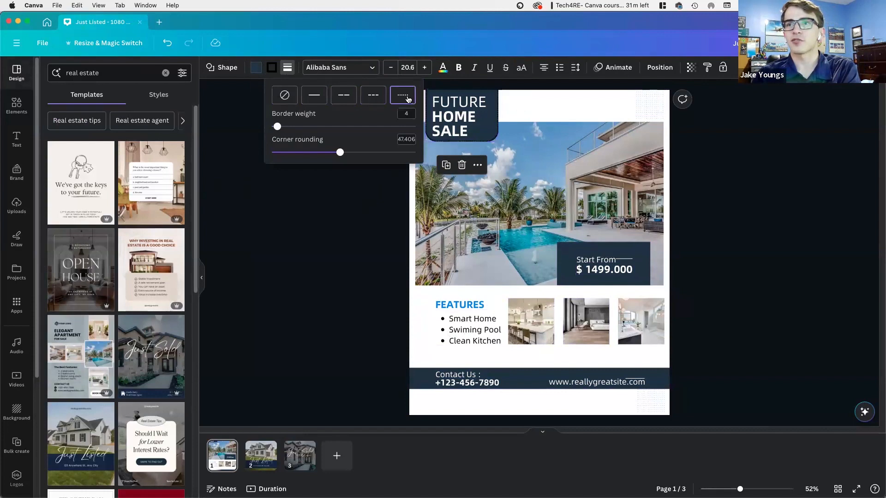
drag(277, 127, 442, 124)
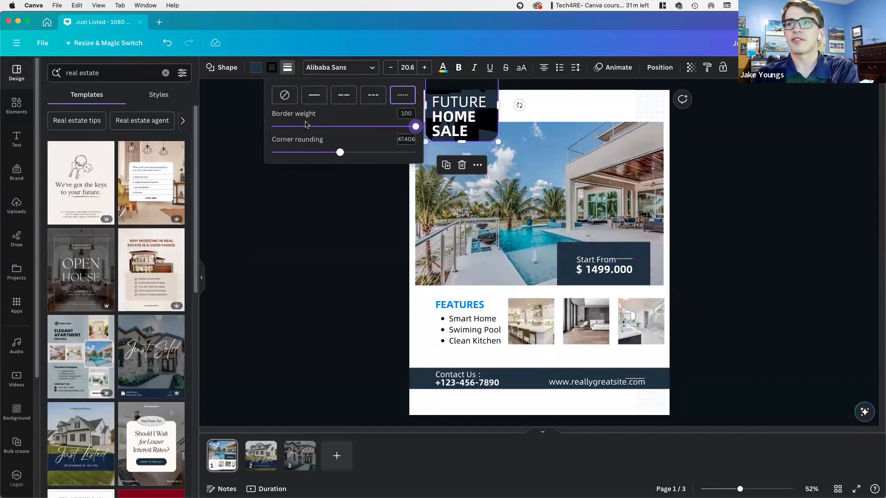
drag(415, 128, 286, 127)
click(344, 96)
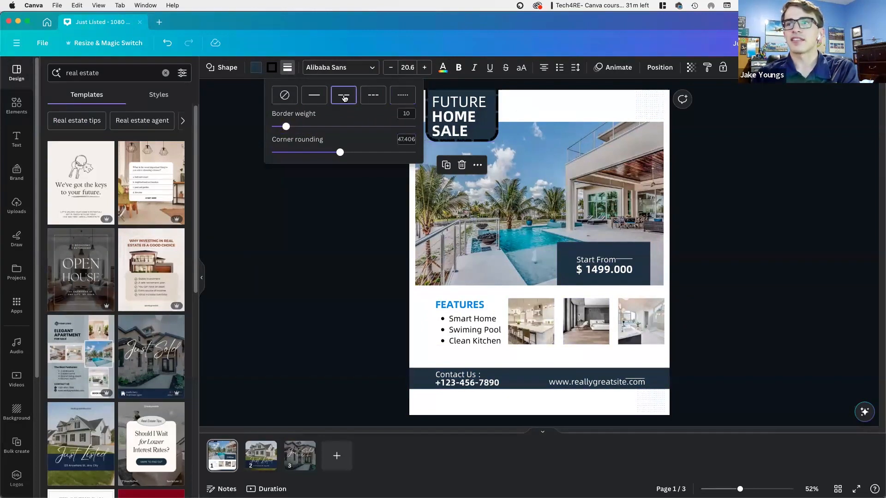
Give the rounded heading shape a solid white (#ffffff) border with a weight of 4.
click(314, 95)
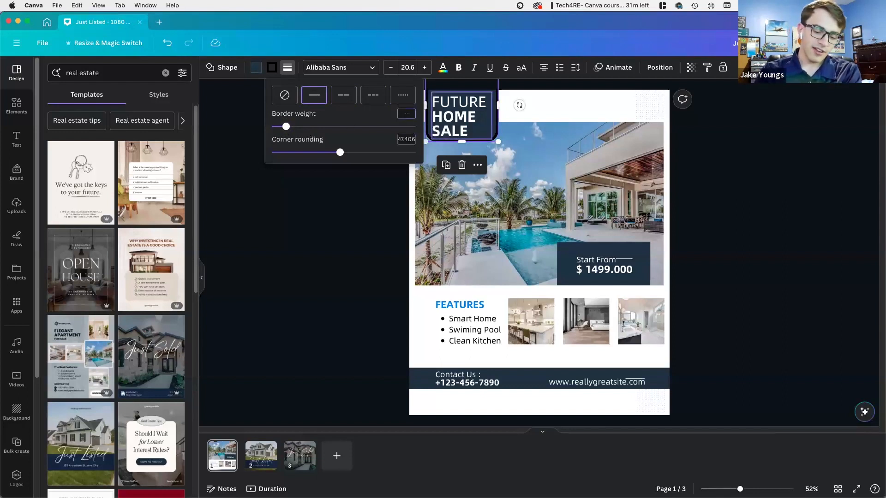
text(4)
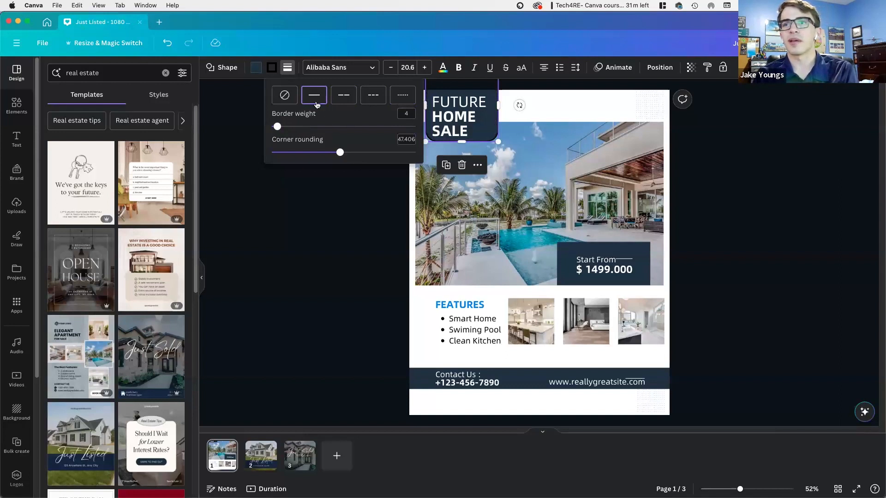
click(271, 73)
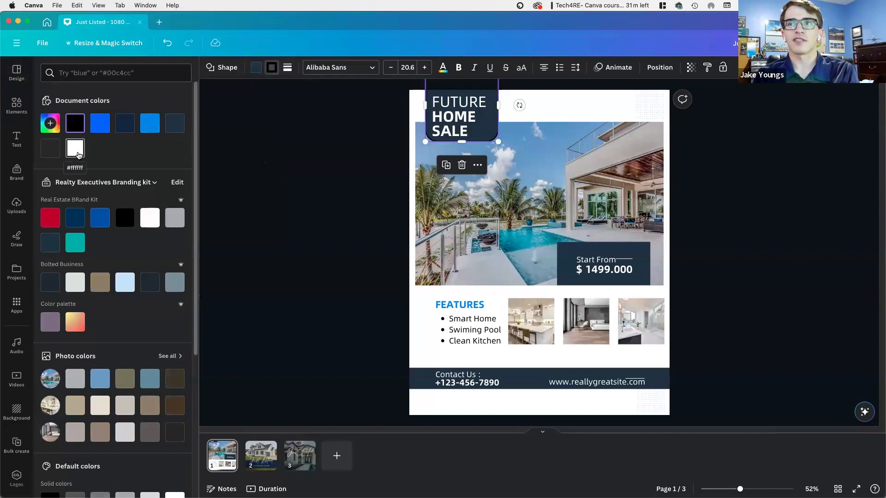
click(78, 155)
key(Escape)
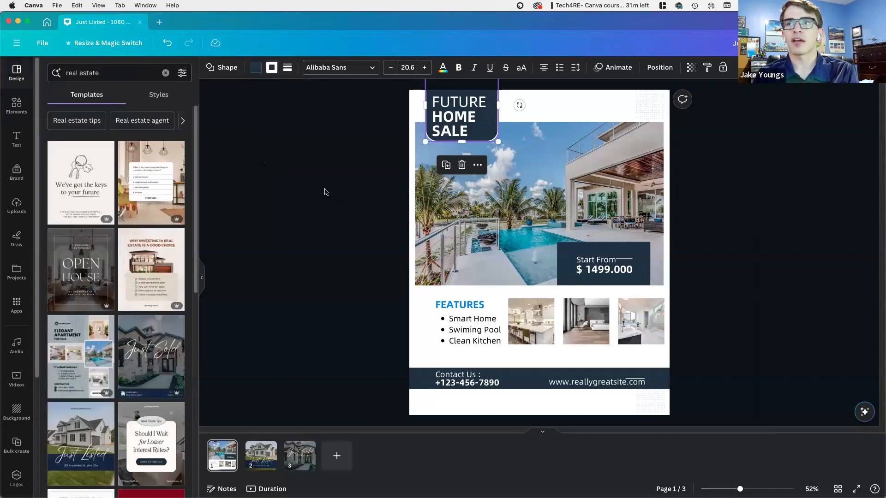
click(324, 192)
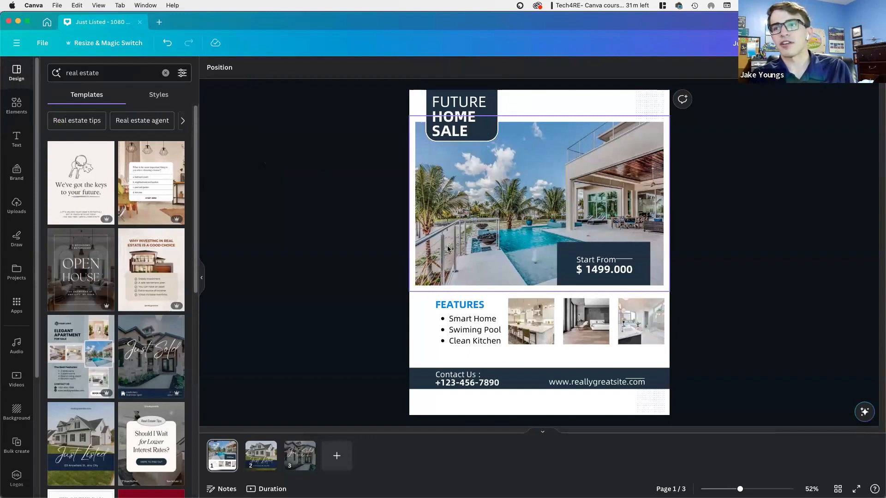
Change the font of the FEATURES heading to the uploaded font Market Deco Regular.
double_click(464, 307)
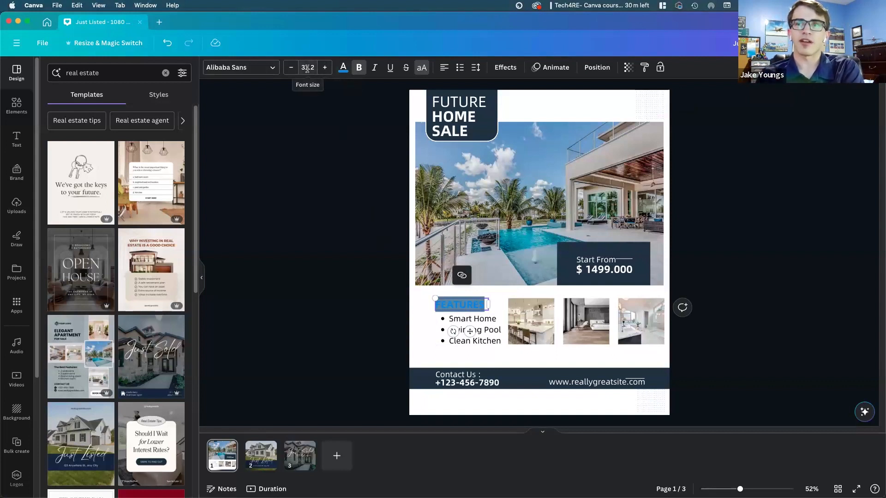
click(272, 69)
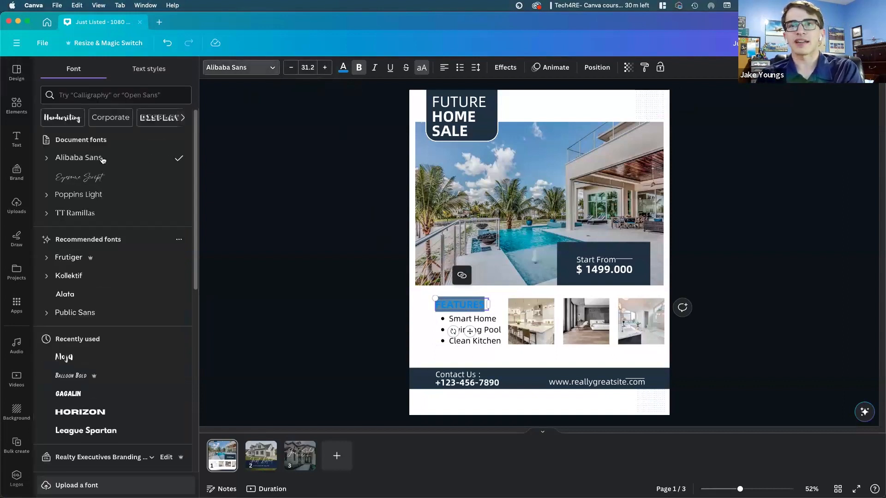
scroll(109, 198, down, 3)
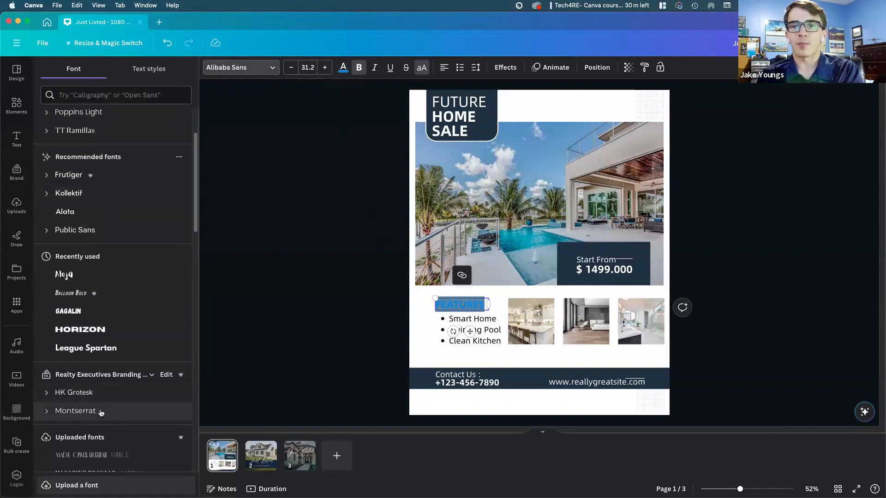
scroll(104, 410, down, 1)
scroll(111, 410, down, 2)
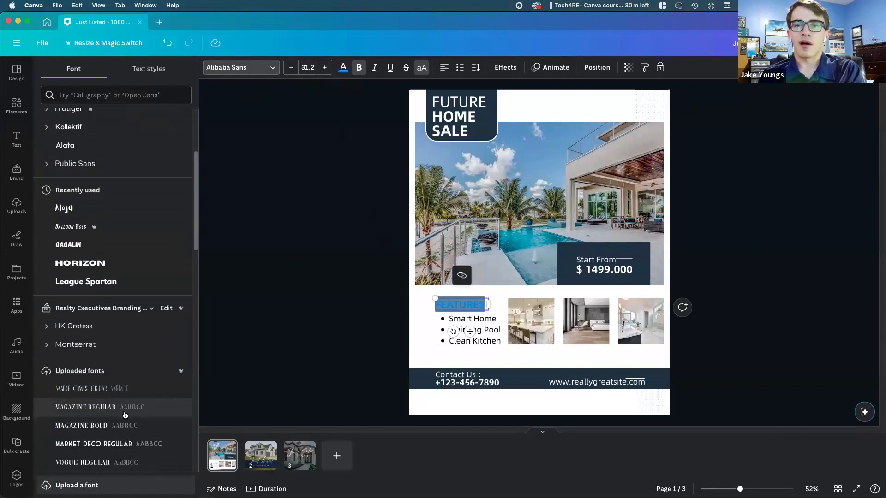
click(127, 445)
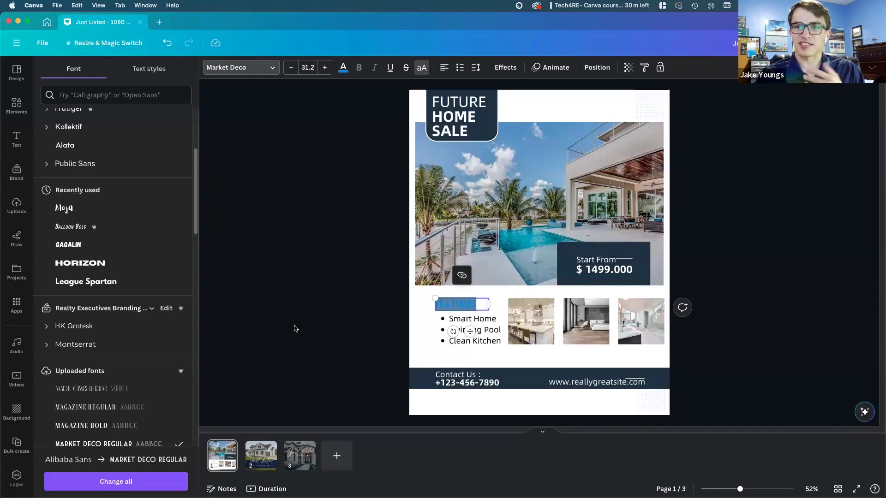
Increase the FEATURES heading's font size to 36.2 and color it with the dark navy from the Real Estate Brand Kit palette.
click(326, 67)
click(326, 68)
click(326, 67)
click(326, 68)
click(326, 67)
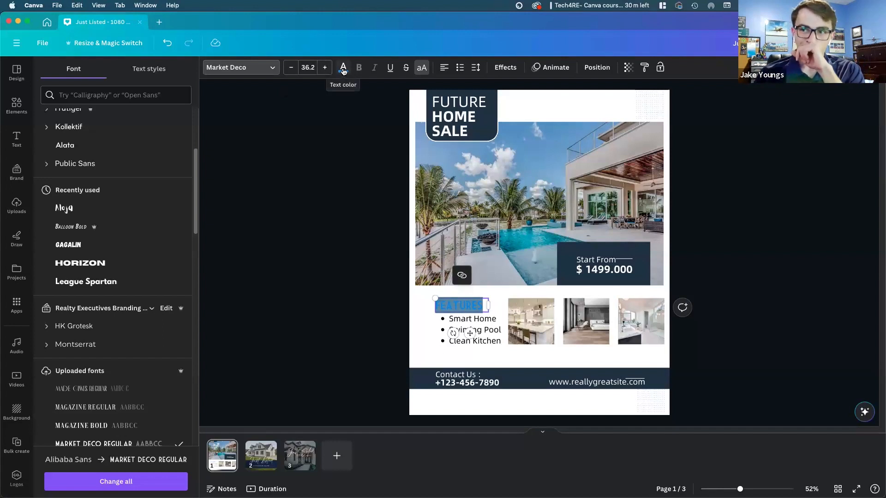
click(343, 69)
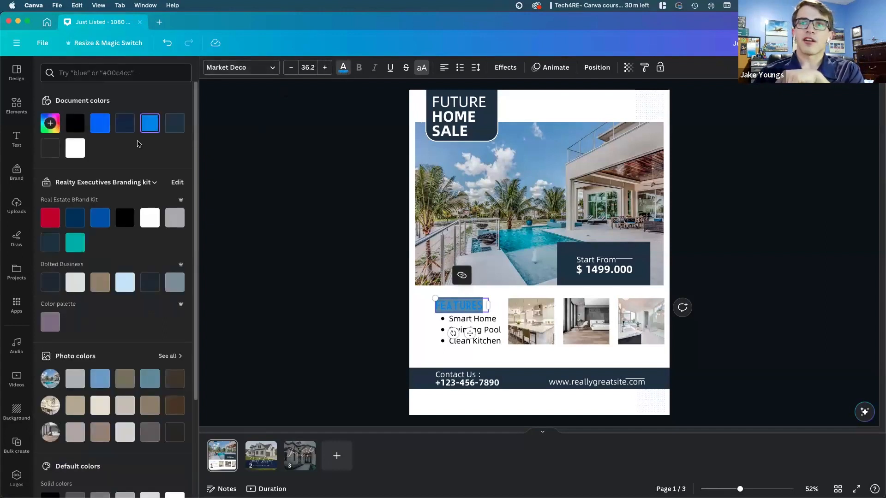
click(50, 242)
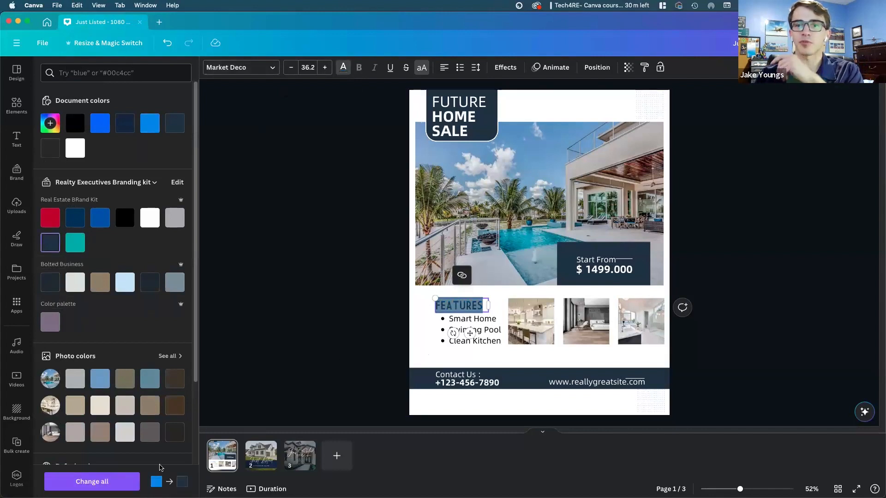
click(317, 364)
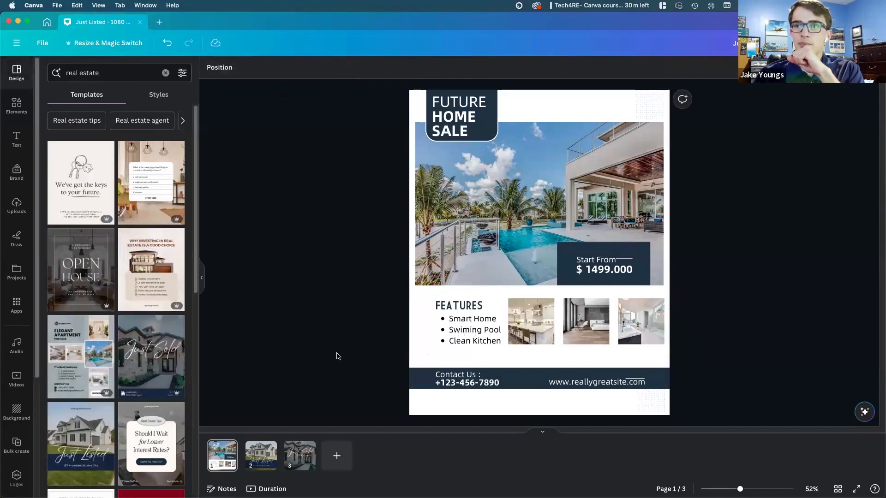
Align the FEATURES heading with its bullets, and group it with the list at a larger size in the space beside the photos.
drag(470, 299, 474, 334)
click(292, 336)
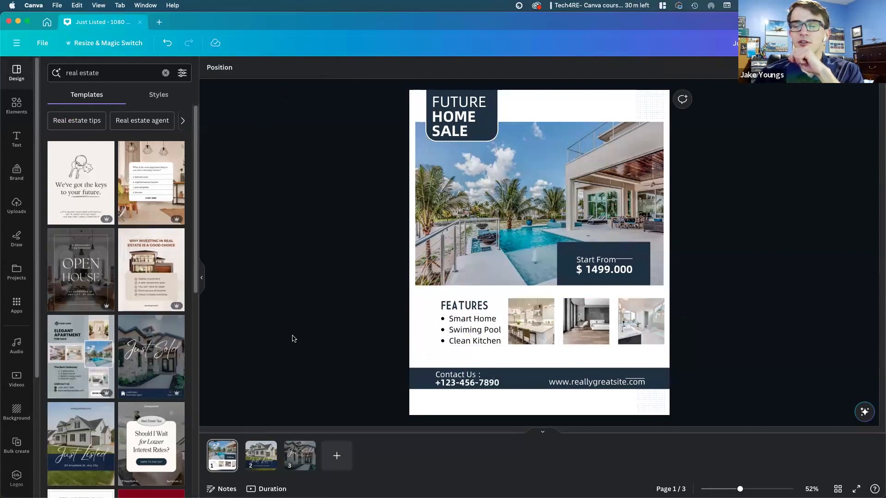
click(472, 309)
shift+click(461, 329)
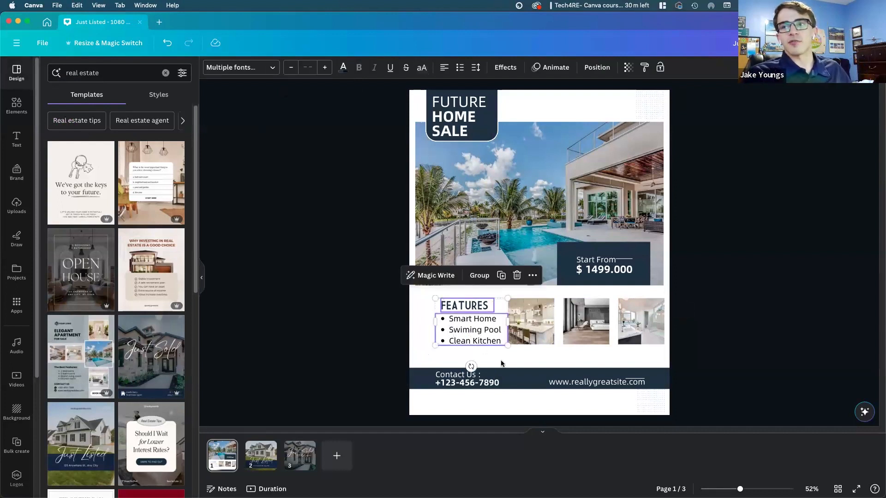
click(482, 277)
drag(507, 345, 470, 341)
click(349, 330)
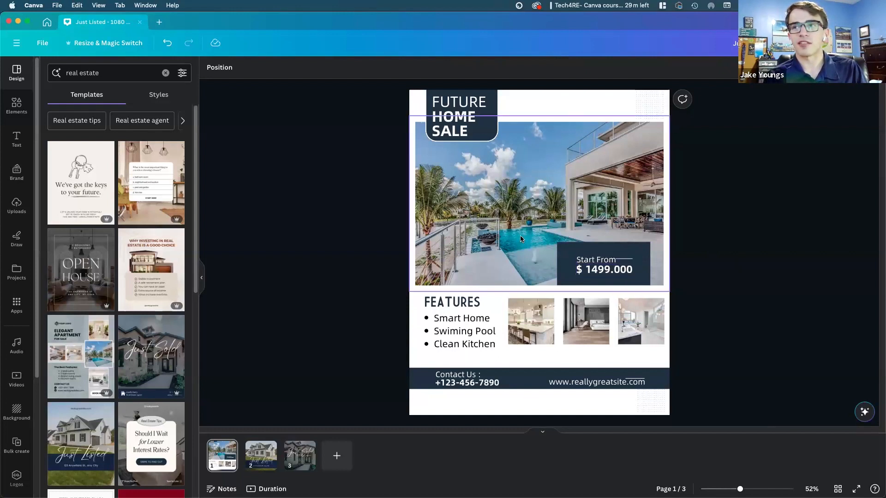
Apply the Shadow text effect to the FEATURES heading.
click(483, 306)
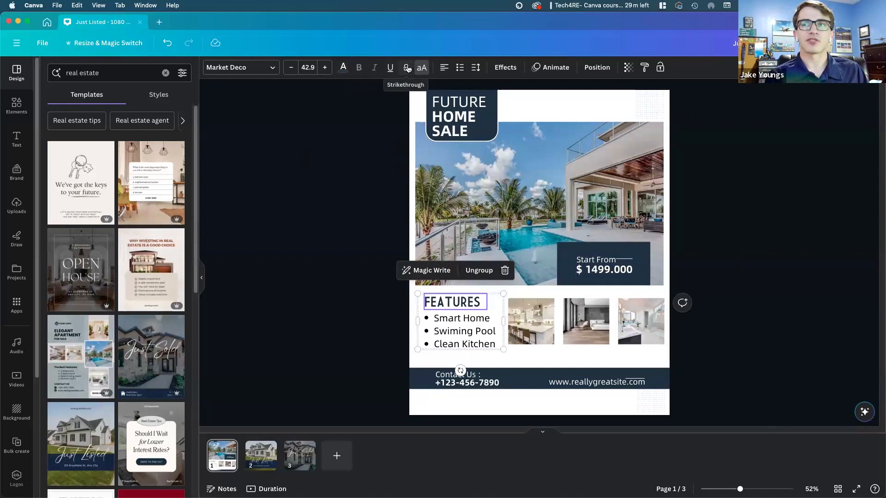
double_click(475, 103)
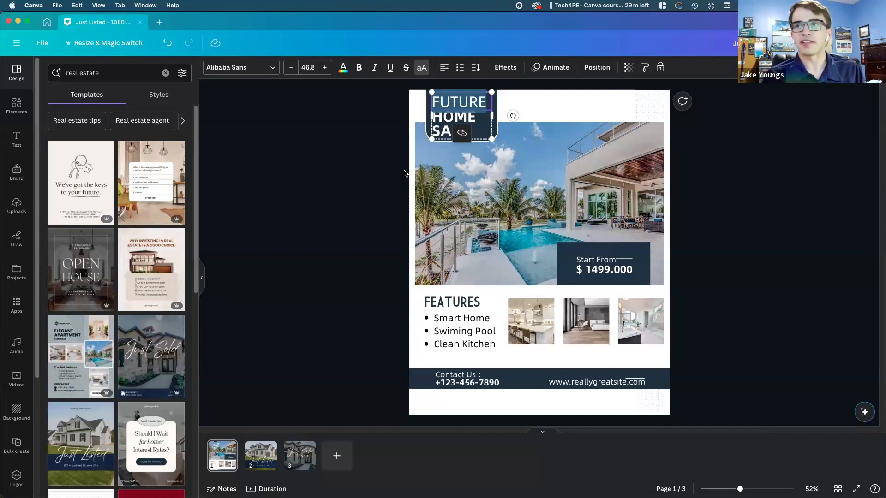
click(504, 68)
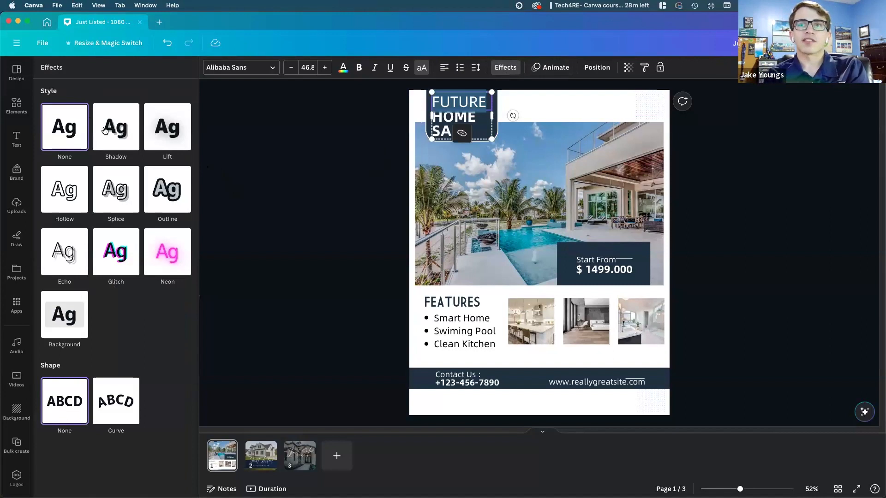
click(455, 302)
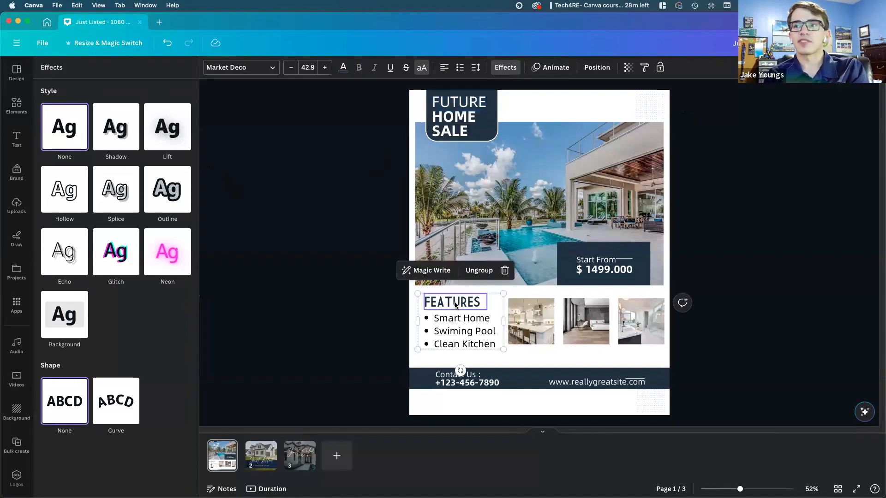
double_click(455, 302)
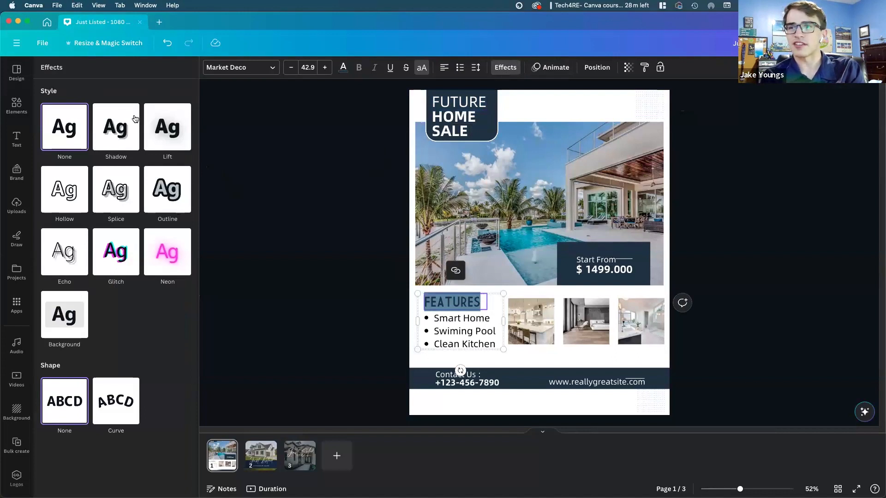
click(126, 134)
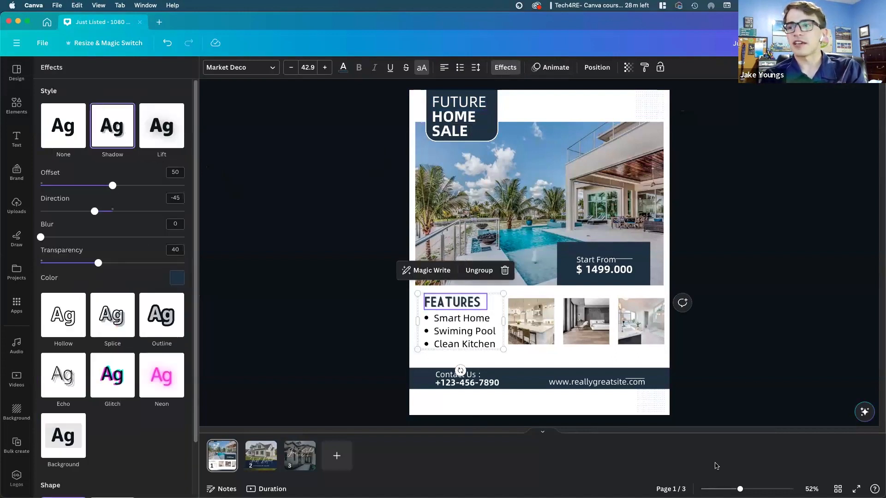
Set the FEATURES heading's shadow offset to 100 and its direction to 66.
scroll(459, 370, up, 10)
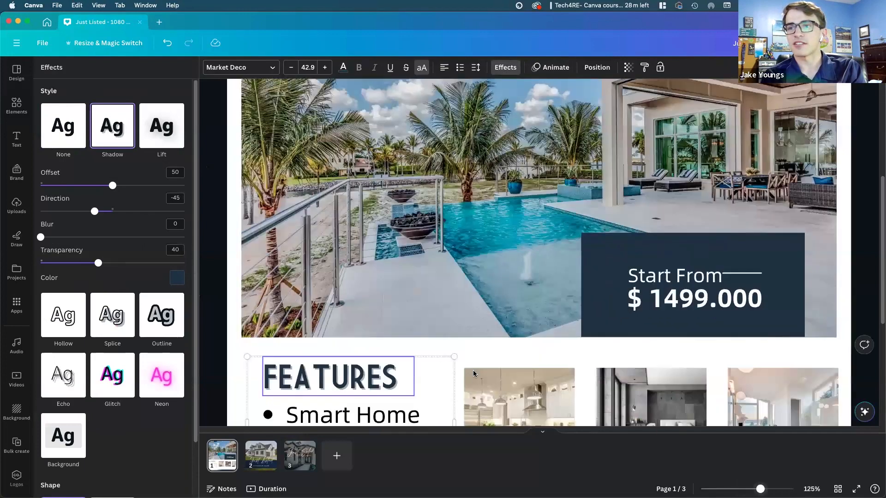
scroll(456, 371, down, 3)
scroll(455, 372, left, 1)
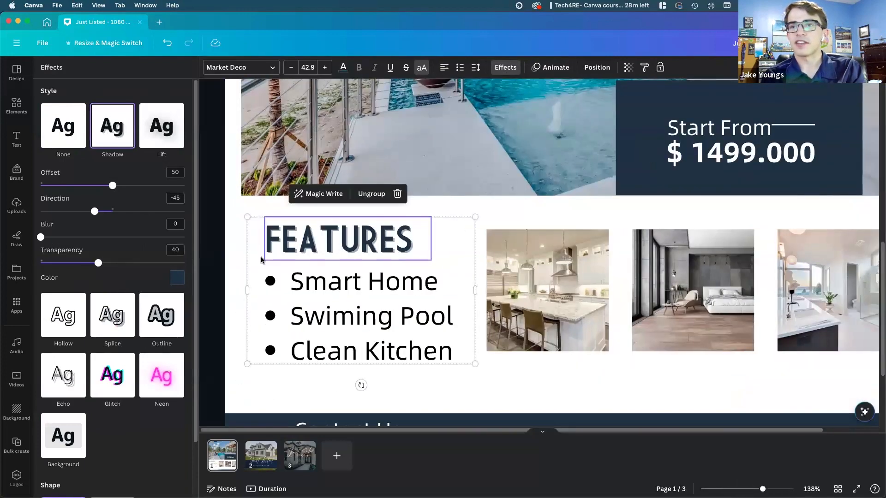
drag(113, 186, 118, 212)
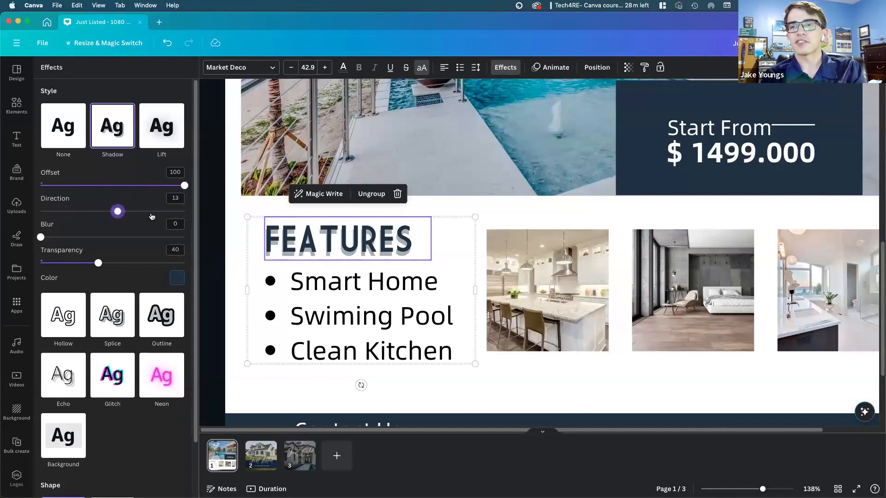
scroll(496, 242, up, 5)
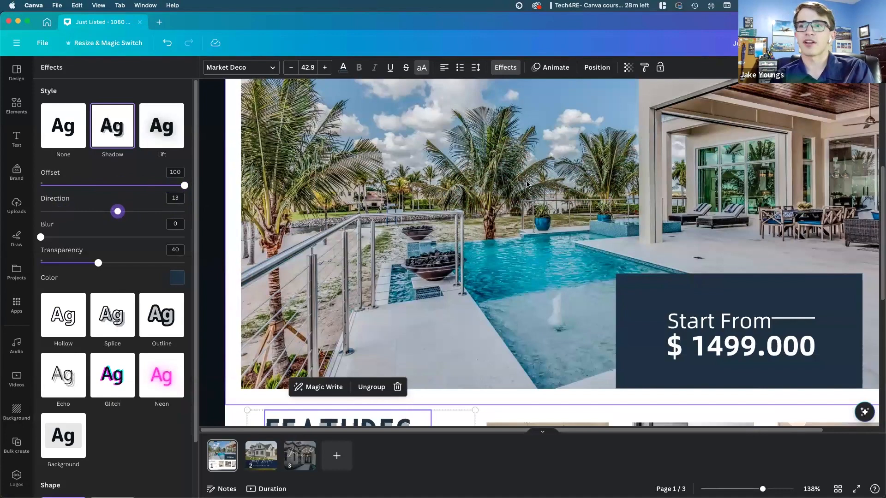
scroll(527, 184, down, 1)
scroll(526, 184, down, 1)
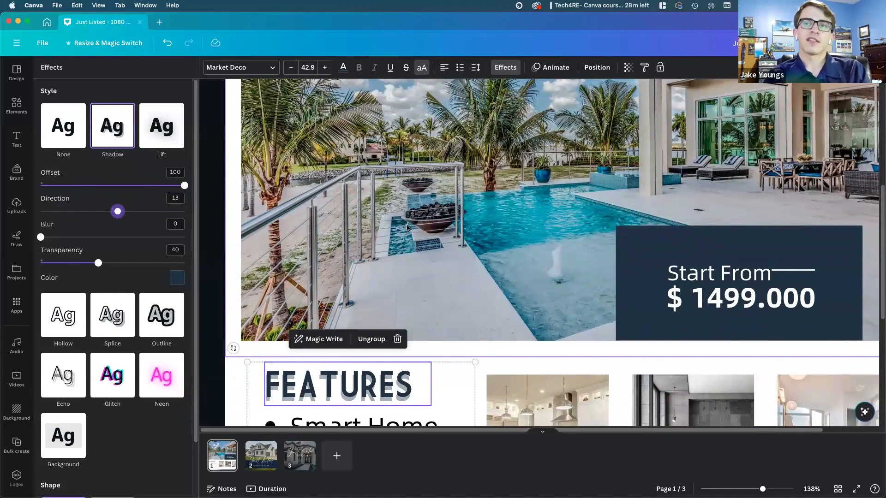
drag(117, 212, 139, 215)
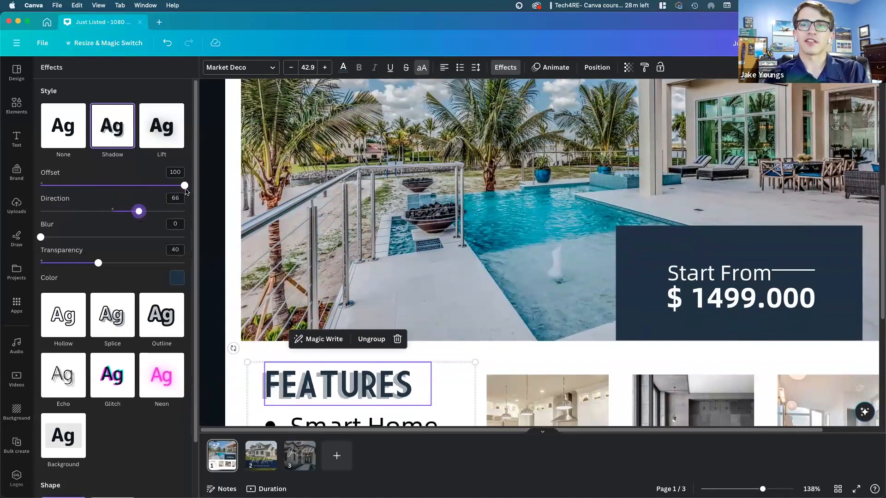
Set the FEATURES heading's shadow offset to 44, blur to 0 and transparency to 37.
drag(184, 188, 104, 197)
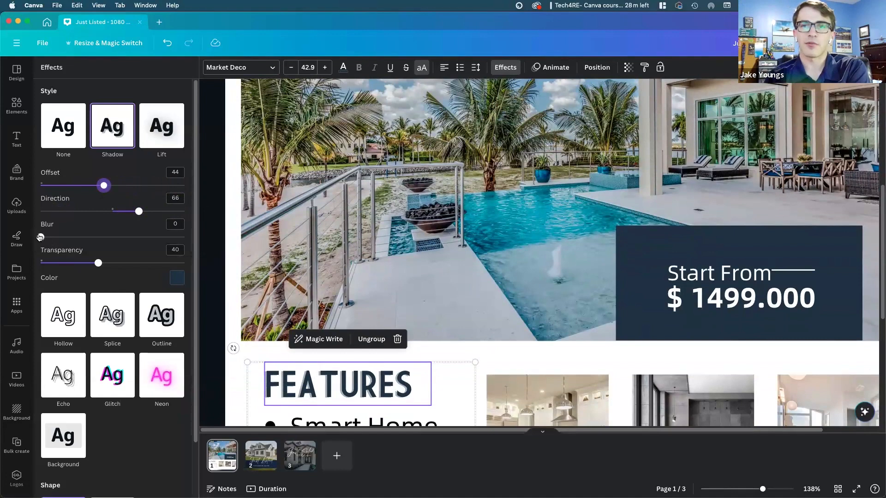
drag(40, 237, 170, 230)
mouse_move(41, 237)
mouse_down()
mouse_move(183, 236)
mouse_move(40, 235)
mouse_up()
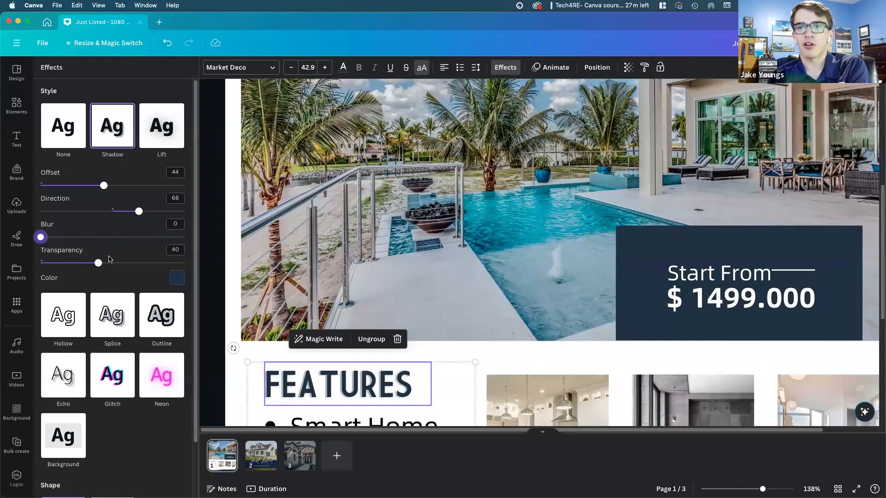
drag(98, 263, 200, 261)
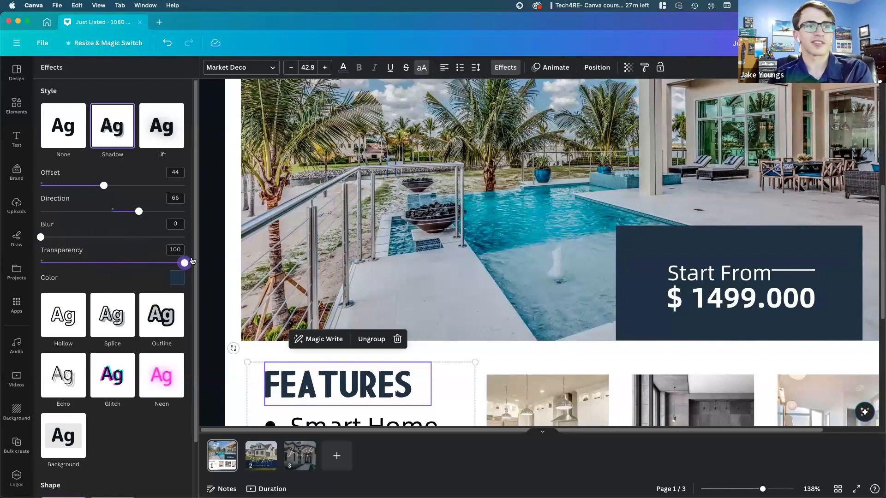
drag(192, 261, 94, 260)
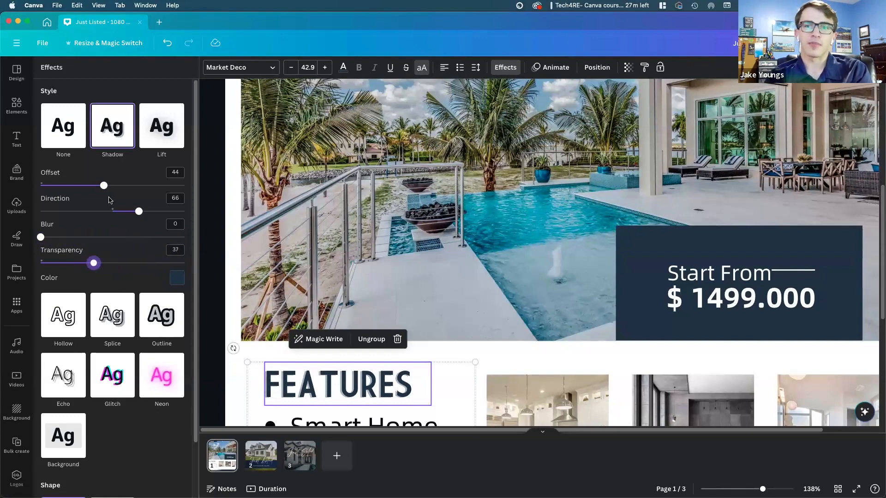
Try the Lift effect at intensity 12 on the FEATURES heading, followed by the Hollow and Splice effects.
click(167, 129)
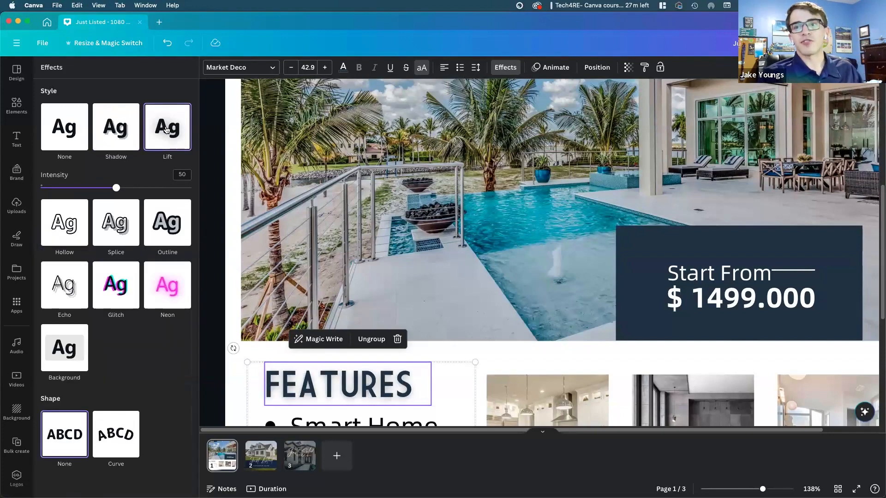
mouse_move(117, 188)
mouse_down()
mouse_move(162, 188)
mouse_move(48, 186)
mouse_move(179, 186)
mouse_move(117, 185)
mouse_up()
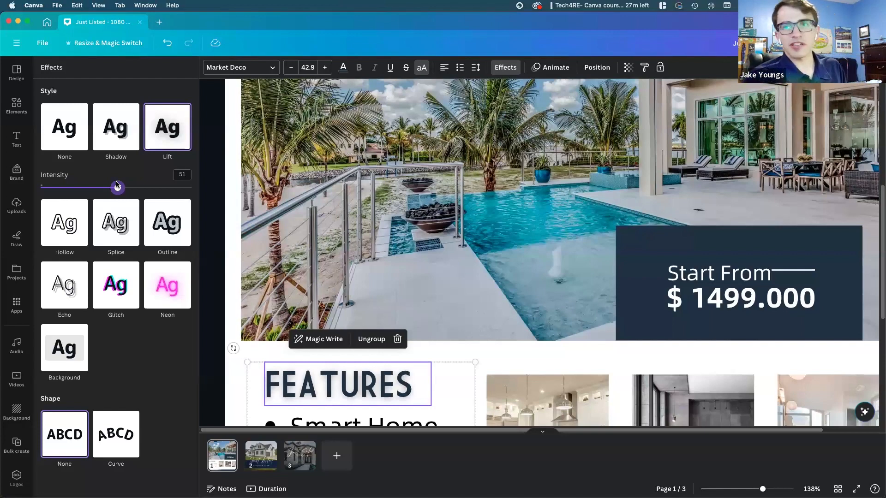
drag(117, 186, 59, 188)
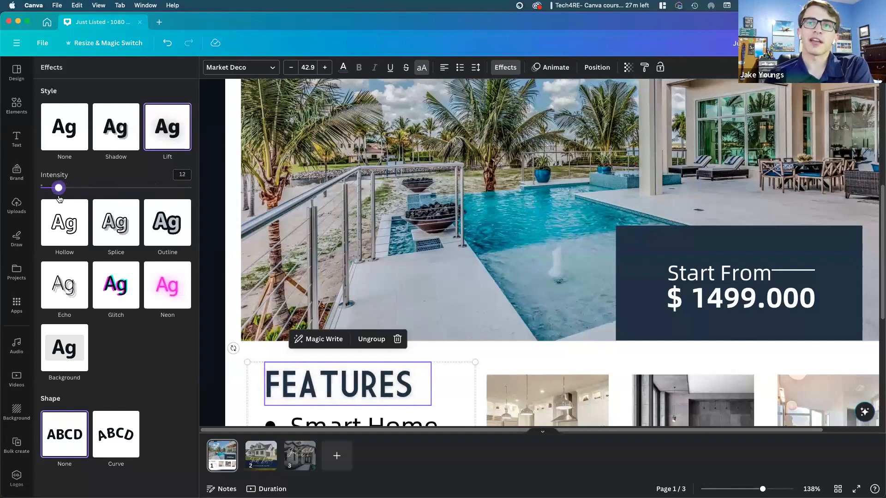
click(61, 224)
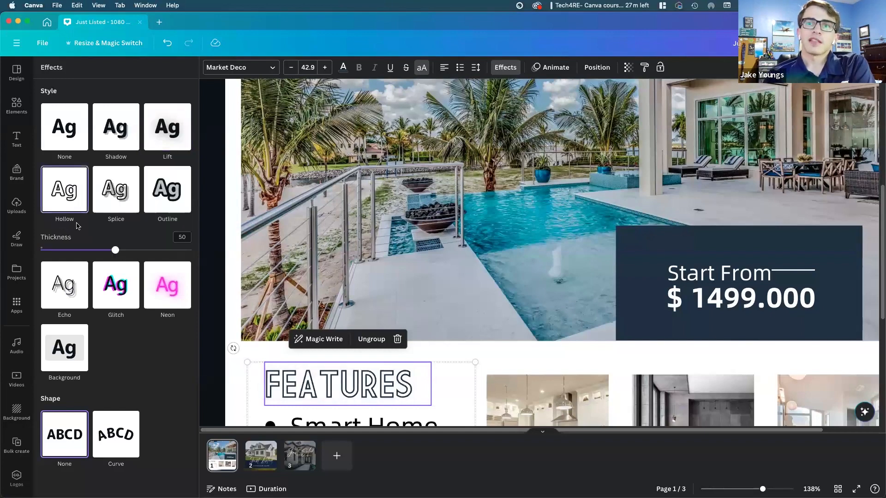
click(128, 204)
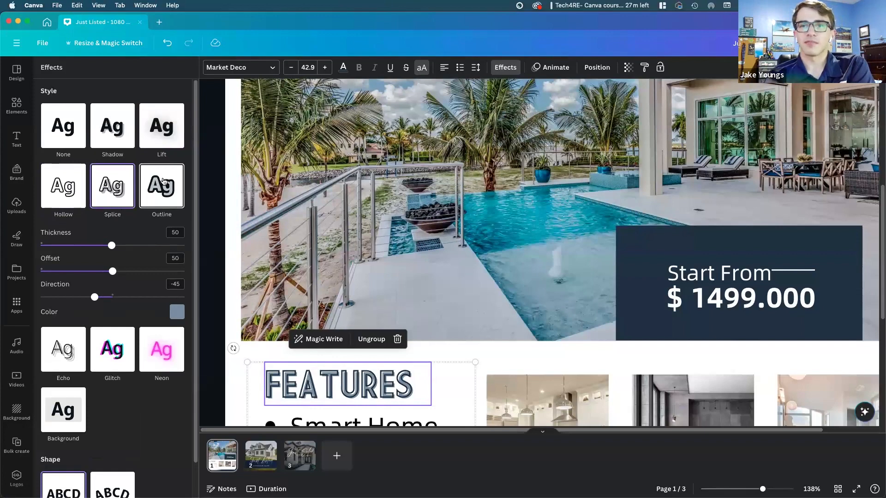
Apply the Outline effect to the FEATURES heading with thickness 16 and the red from the Real Estate Brand Kit palette.
click(172, 191)
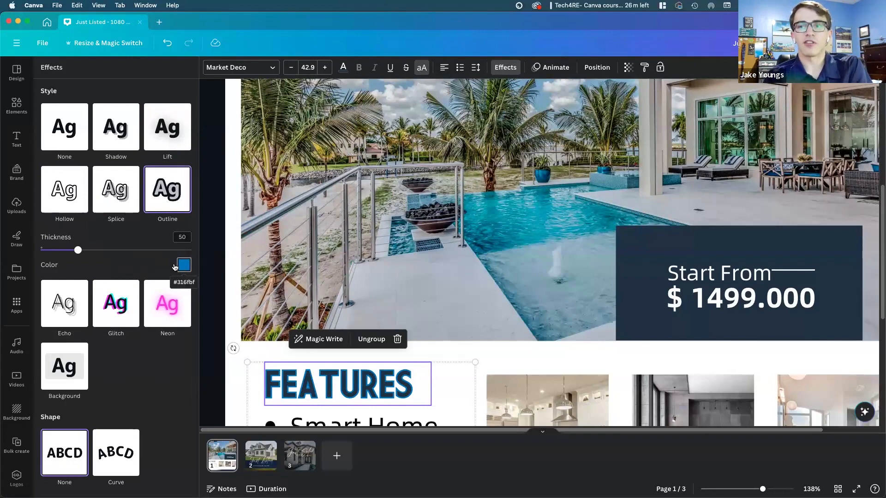
click(190, 251)
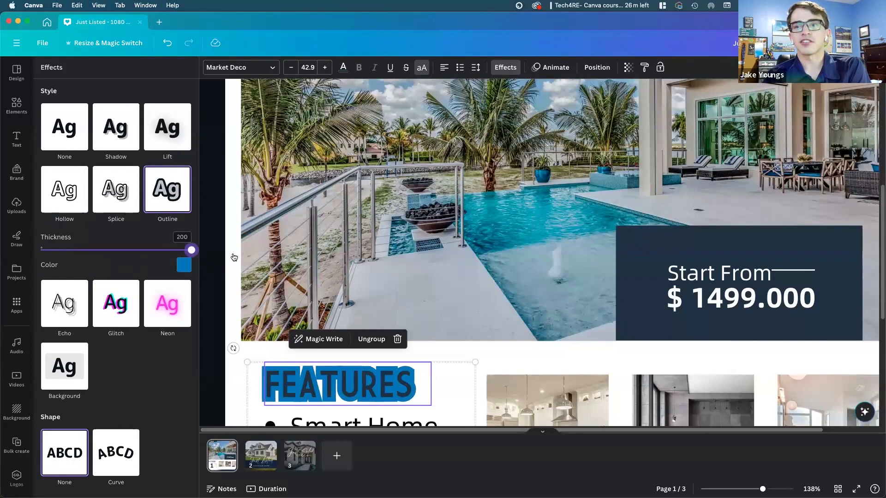
drag(191, 250, 213, 259)
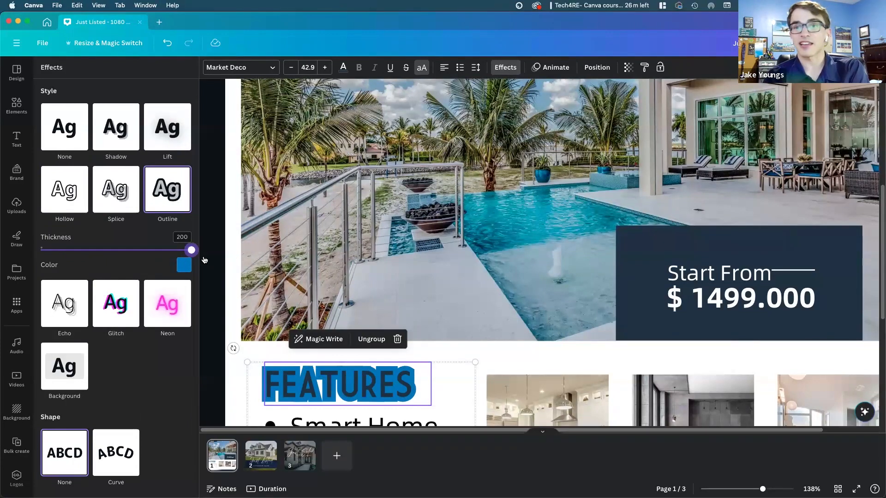
drag(193, 259, 53, 259)
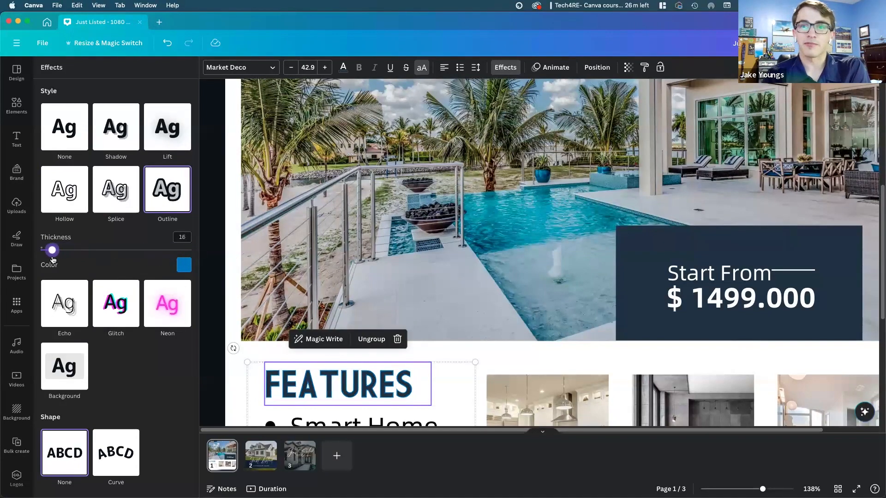
click(183, 268)
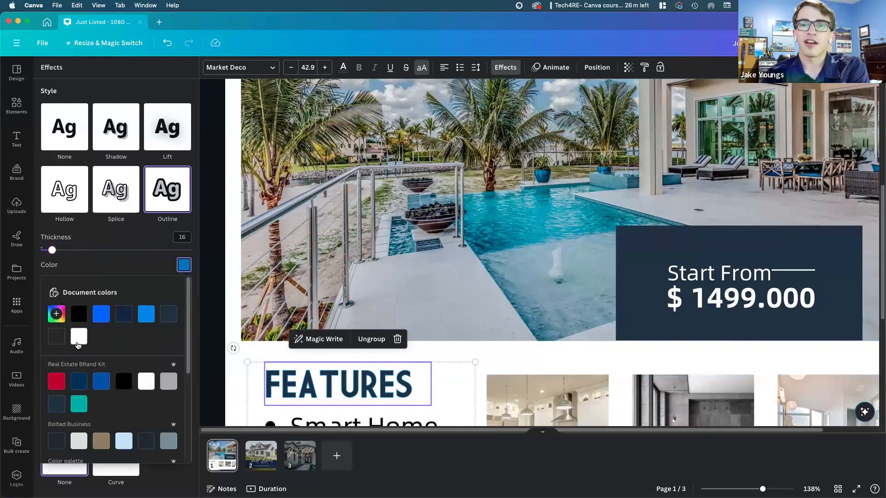
click(53, 382)
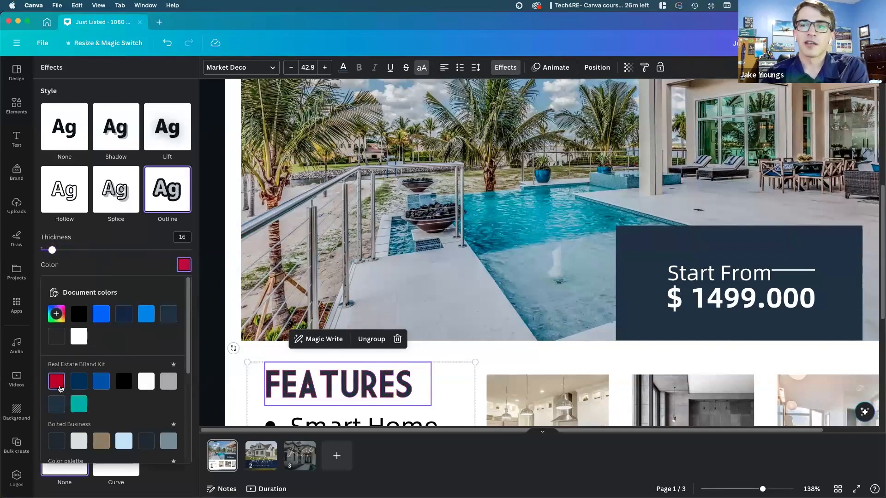
click(175, 269)
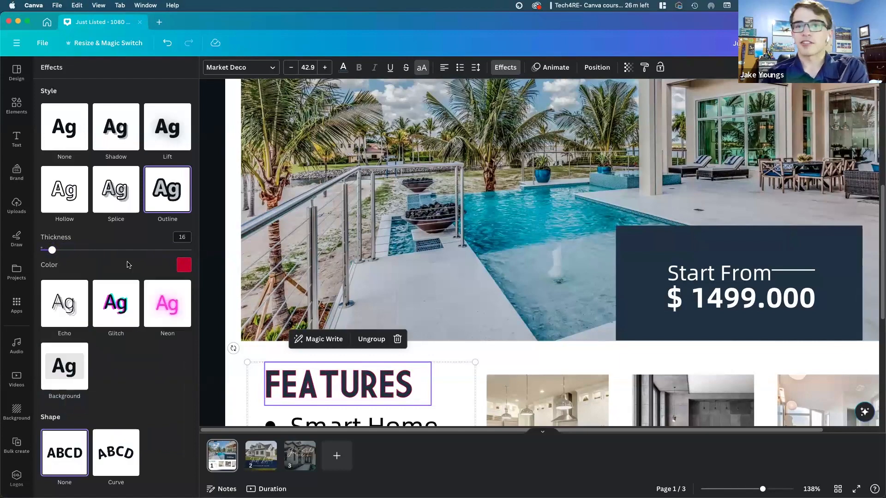
Try the Echo and Glitch effects on the FEATURES heading, followed by Neon at intensity 100.
click(70, 303)
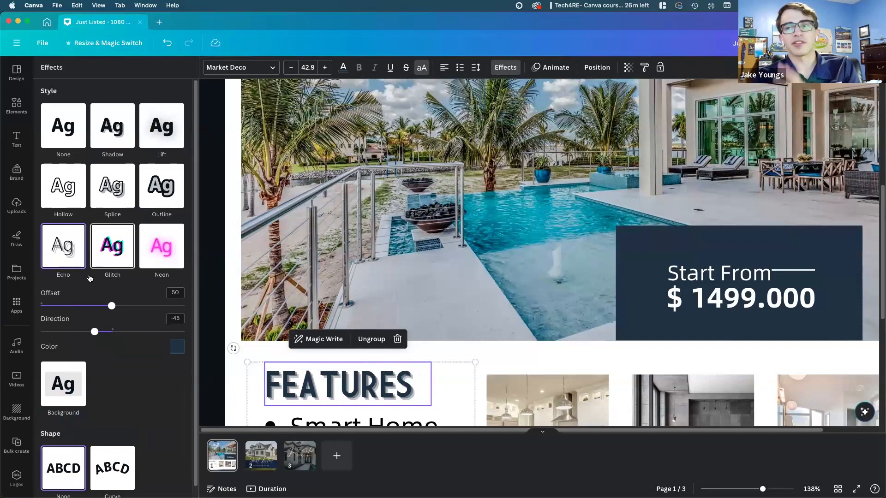
click(118, 250)
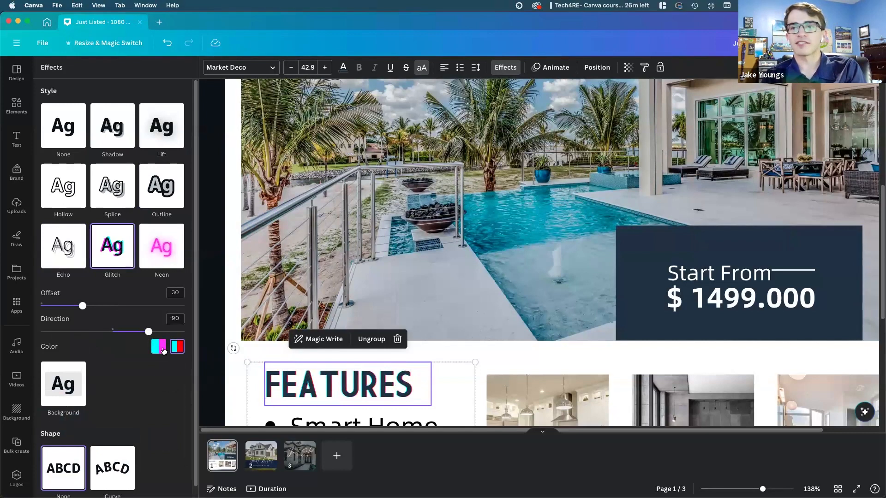
click(159, 256)
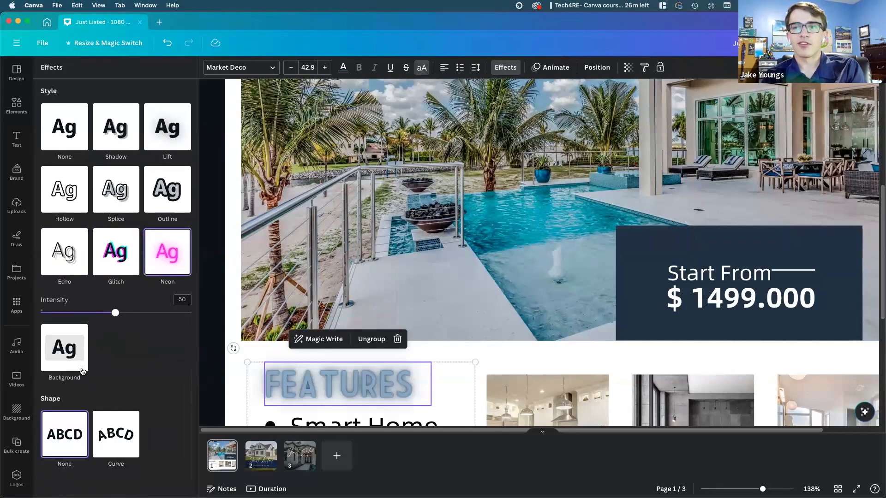
drag(115, 313, 225, 320)
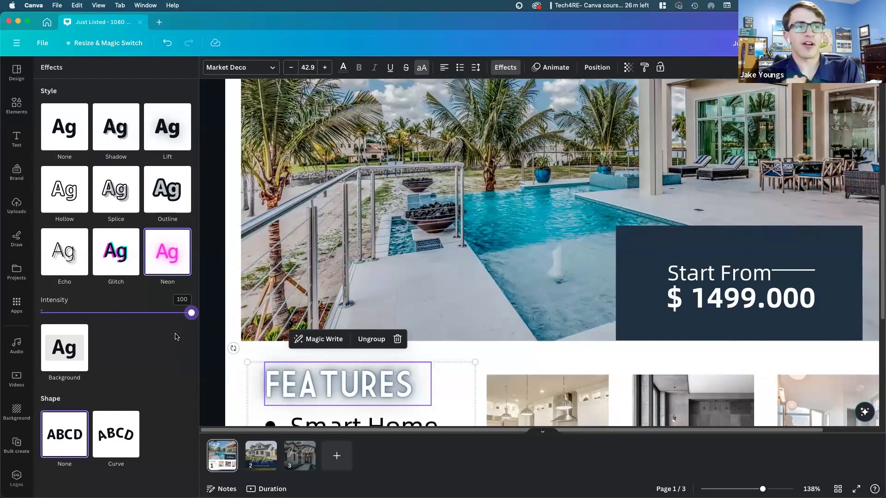
Apply the Background effect to the FEATURES heading with roundness, spread and transparency all at 100.
click(53, 351)
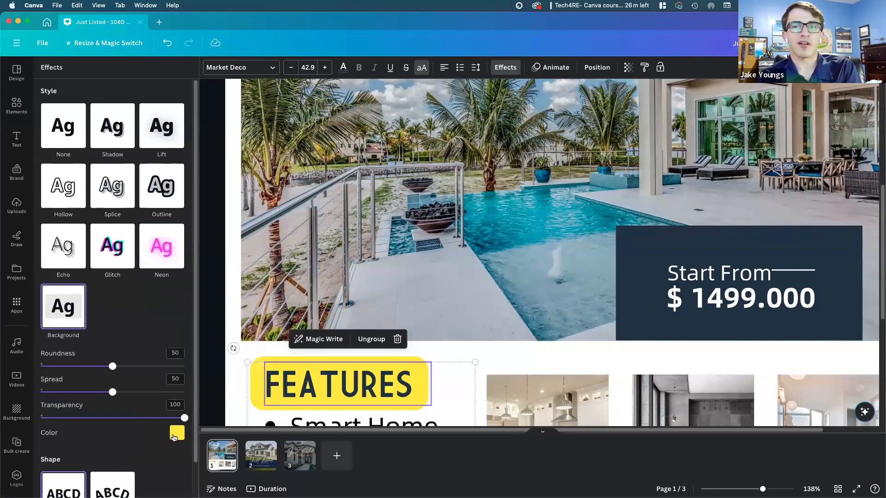
drag(113, 366, 240, 365)
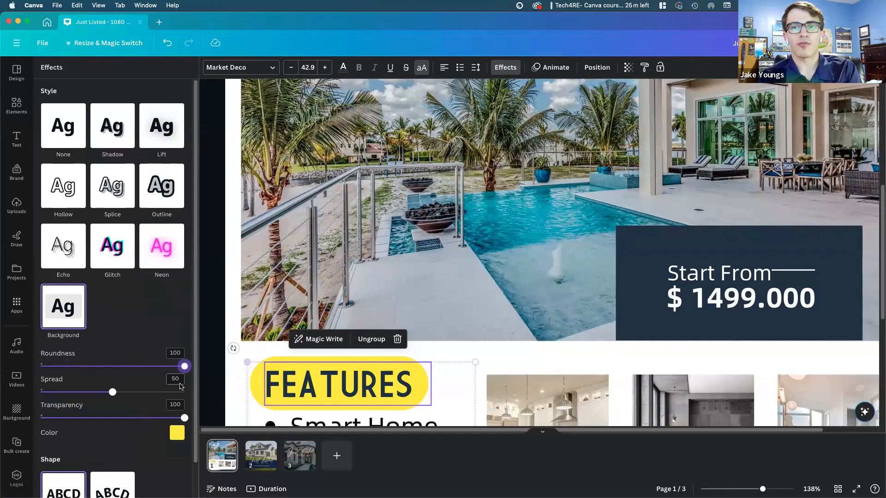
drag(114, 392, 185, 418)
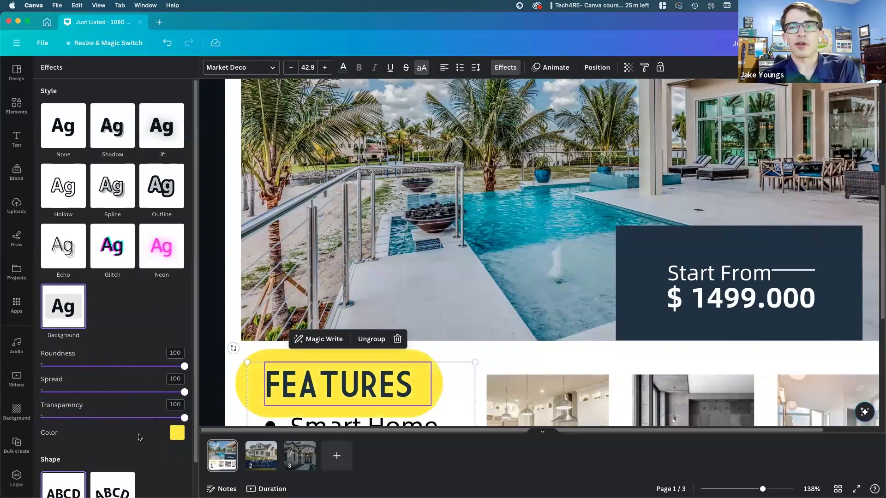
Try the Curve shape on the FEATURES heading with a reduced curve amount, and return its shape to None.
scroll(138, 437, down, 2)
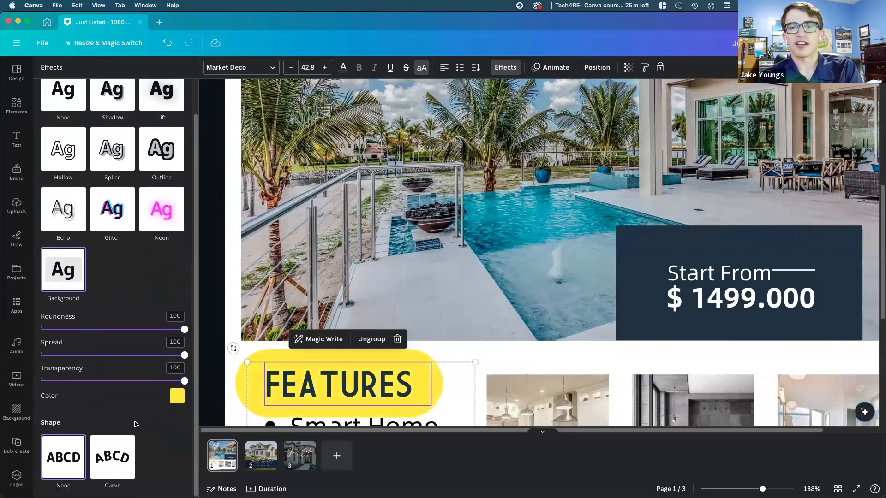
click(117, 454)
scroll(129, 424, down, 2)
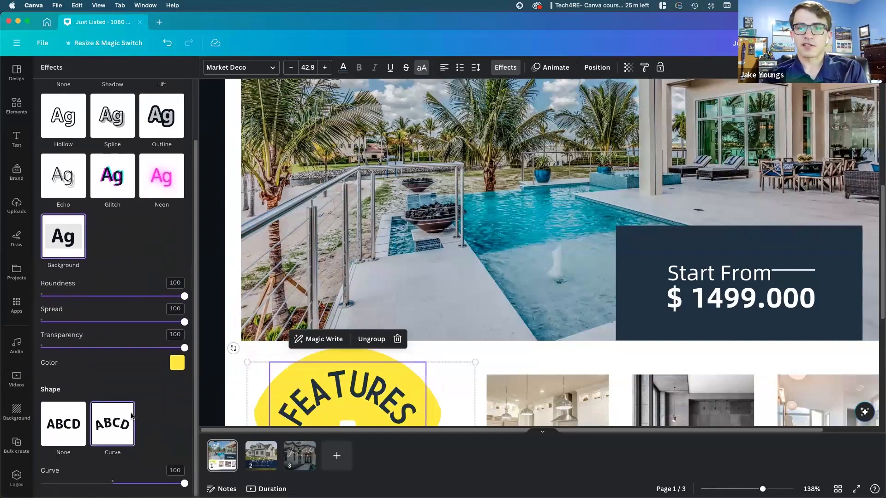
drag(184, 484, 130, 481)
click(72, 444)
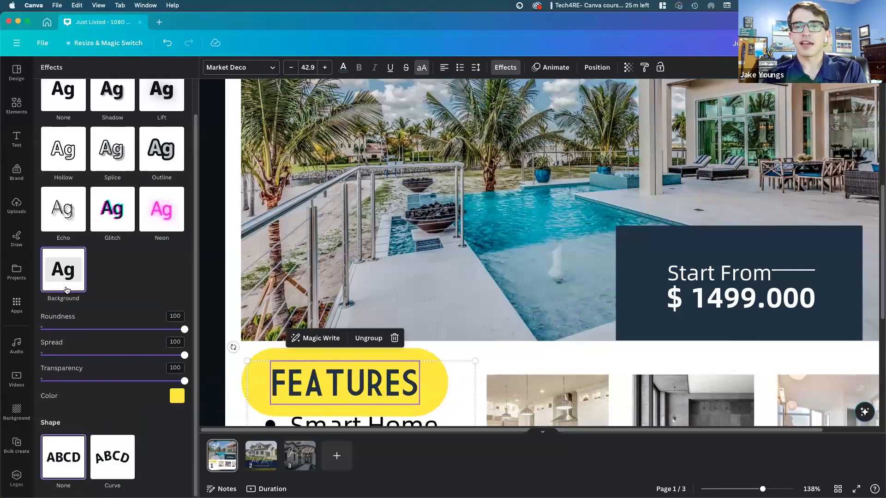
Remove the text effect from the FEATURES heading by setting its style to None, and deselect it.
scroll(64, 276, up, 3)
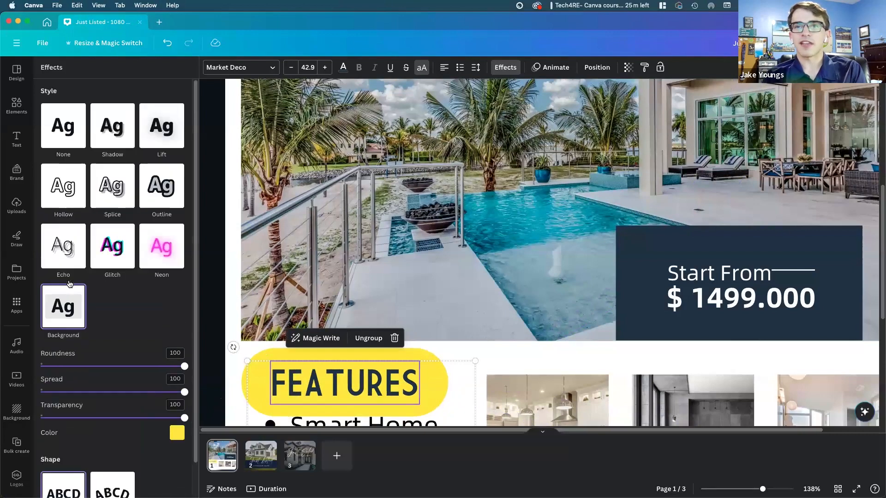
click(62, 119)
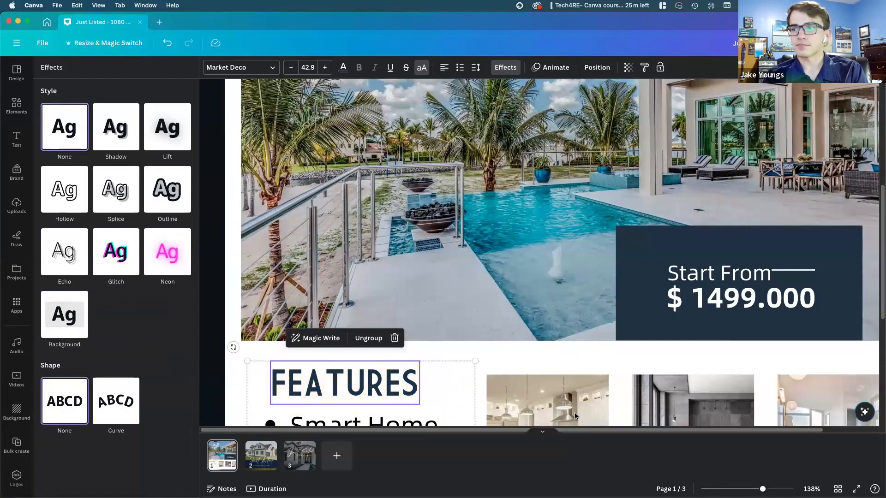
drag(762, 489, 745, 489)
click(794, 324)
scroll(790, 319, up, 1)
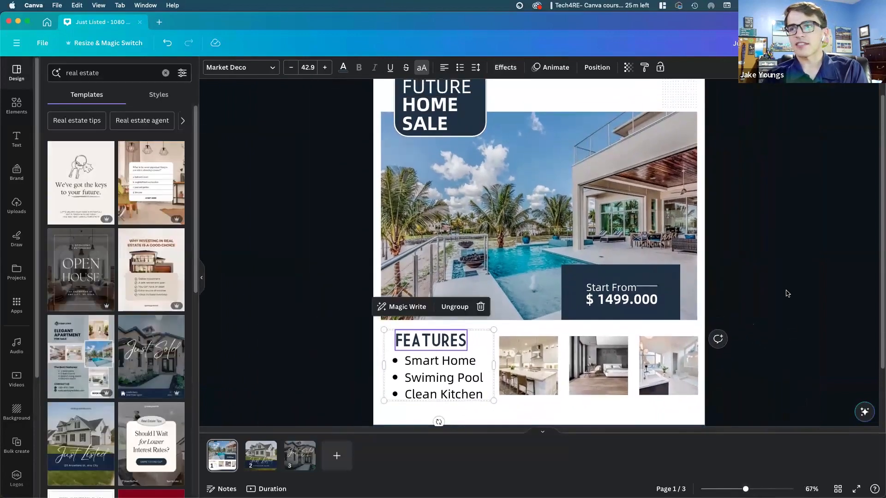
click(787, 293)
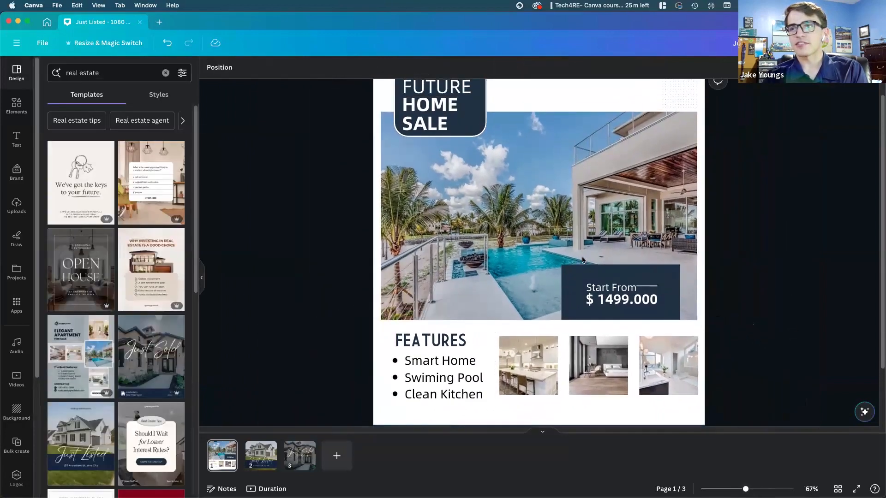
Try Magic Expand on the large pool photo, check its Crop options, and cancel the edit.
click(458, 184)
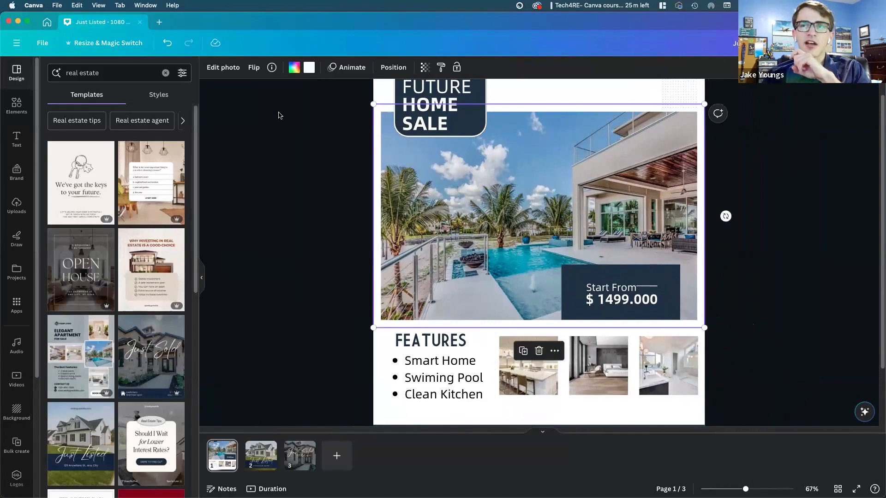
click(223, 68)
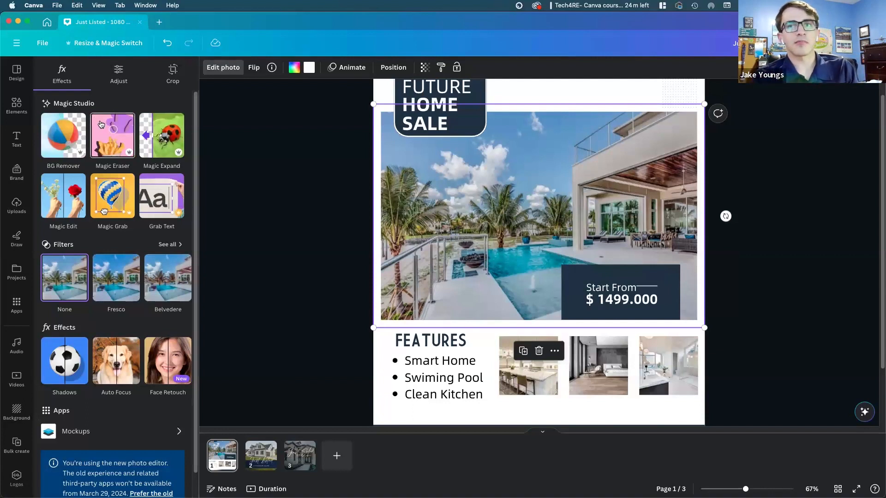
click(165, 137)
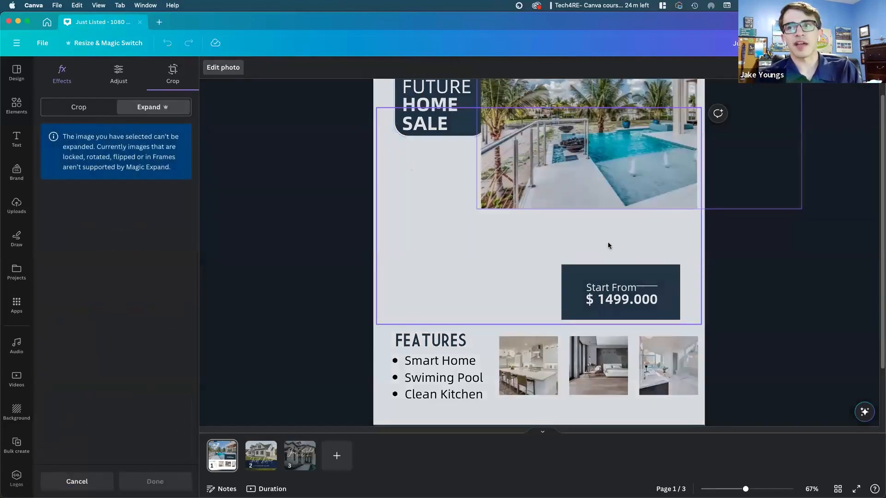
scroll(762, 279, up, 1)
scroll(605, 253, down, 1)
scroll(605, 252, up, 1)
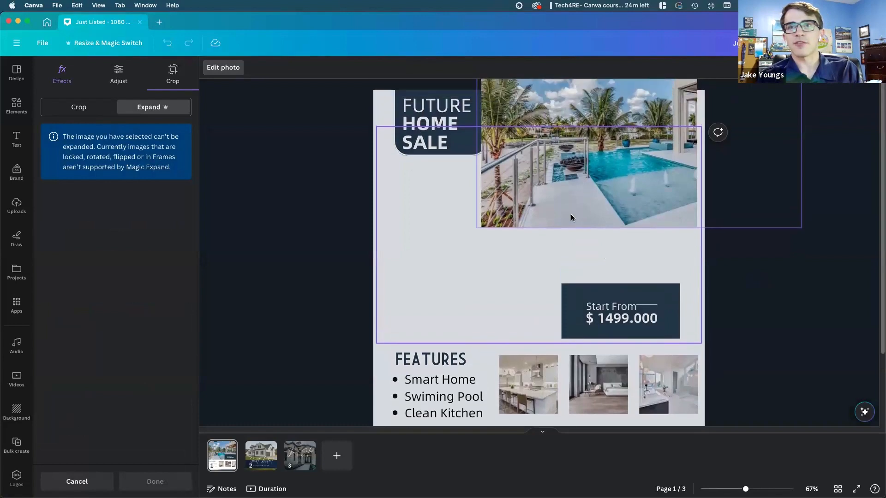
click(78, 114)
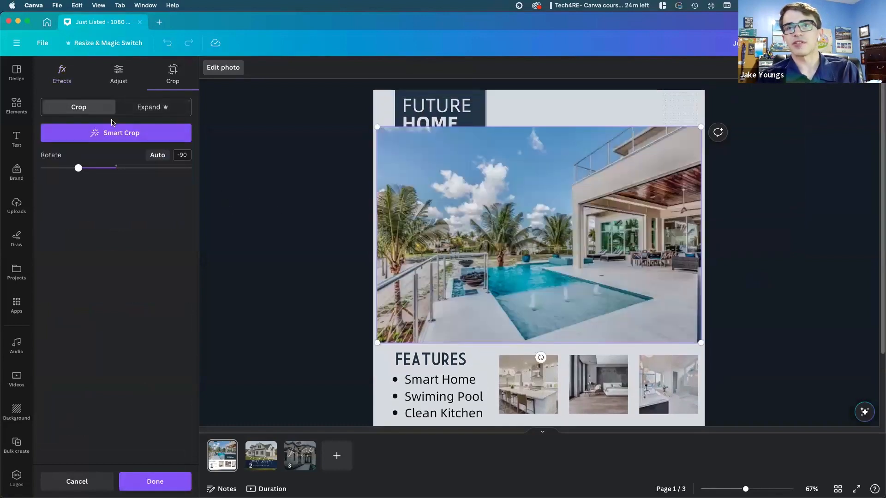
click(87, 481)
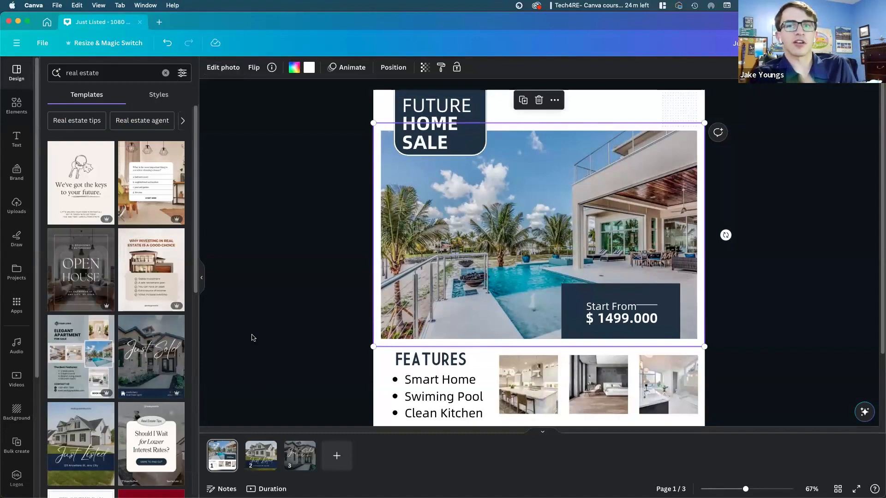
Look through the photo editing effects available for the pool photo, including the Duotone presets, without applying any.
click(223, 68)
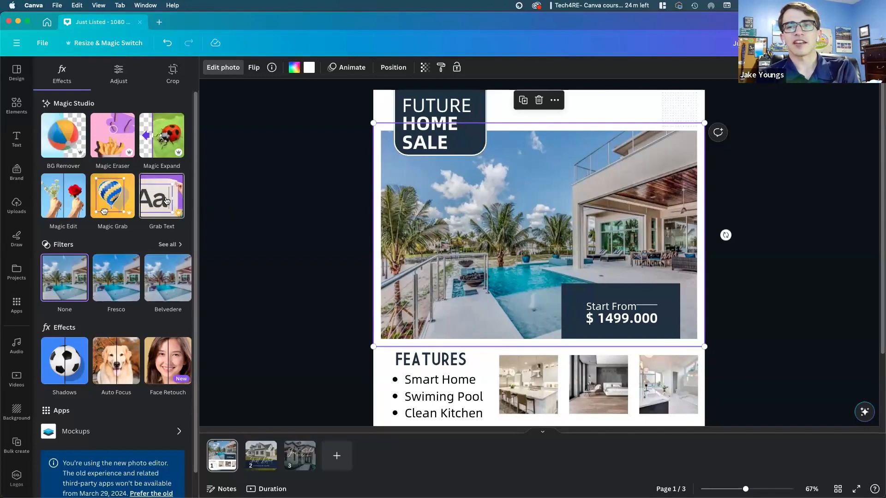
scroll(116, 342, down, 1)
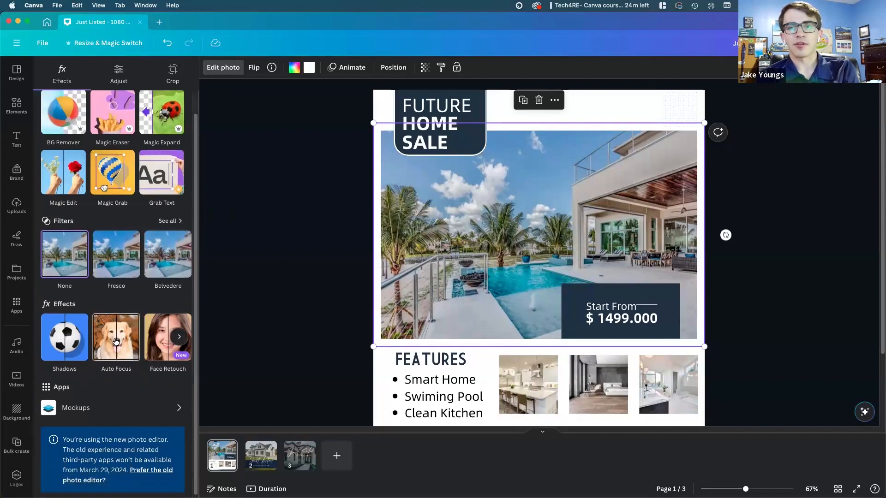
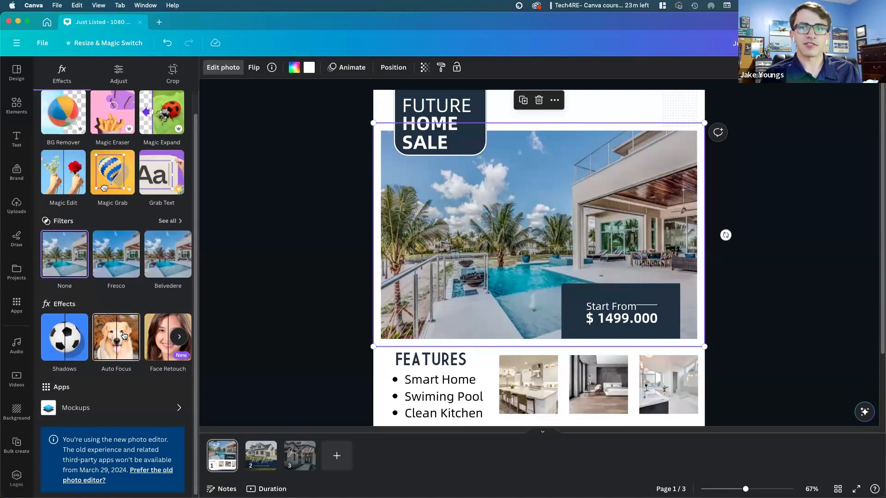
click(180, 338)
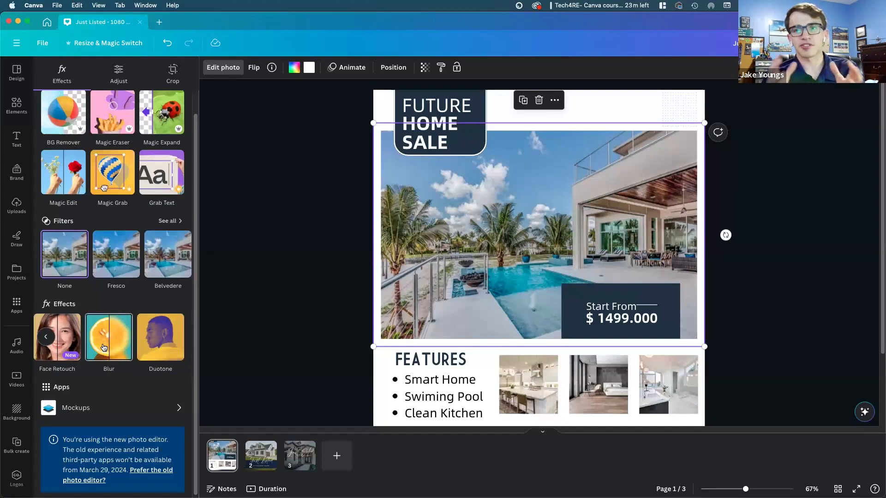
click(167, 333)
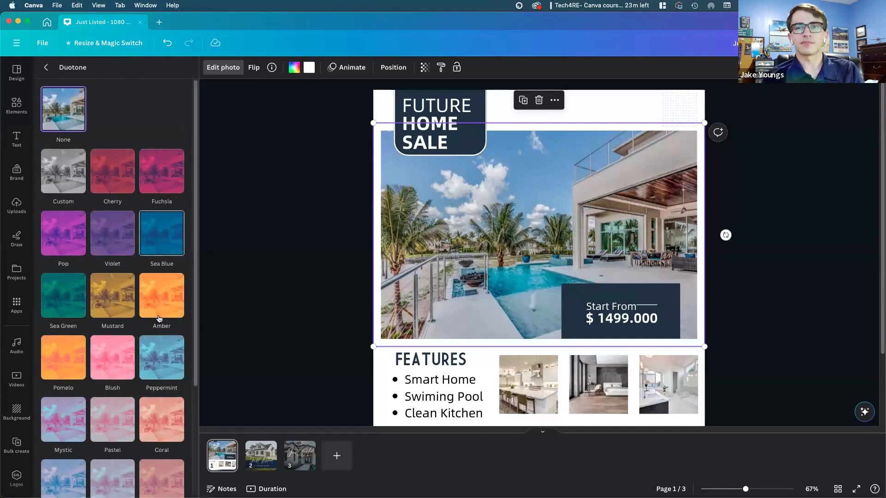
scroll(154, 321, down, 3)
scroll(153, 321, up, 3)
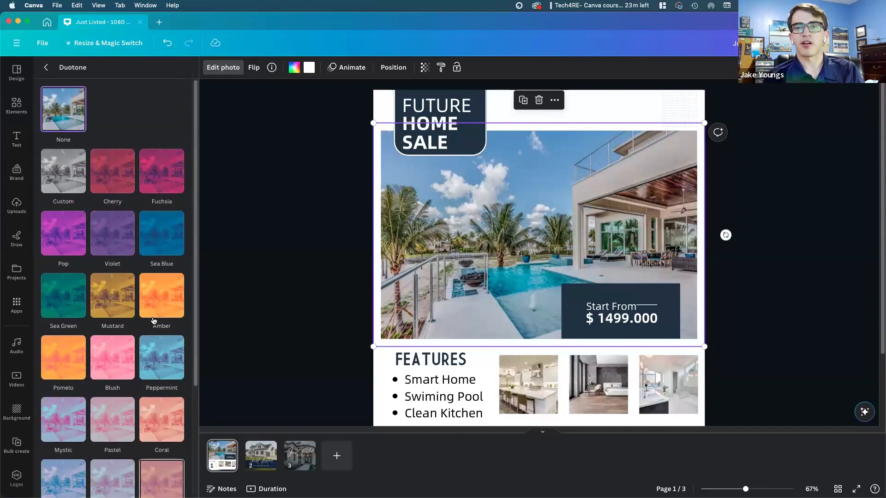
click(43, 74)
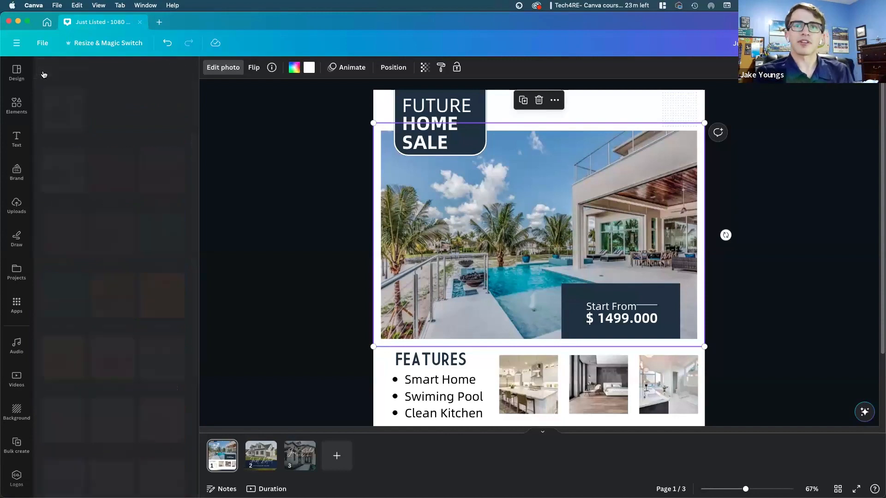
Browse the full collection of lines and shapes, add a square to the design, and delete it.
click(17, 106)
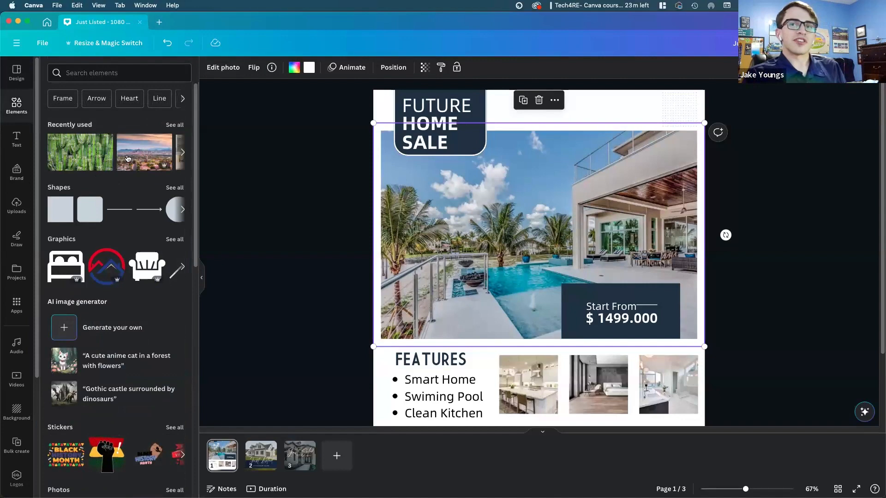
click(174, 189)
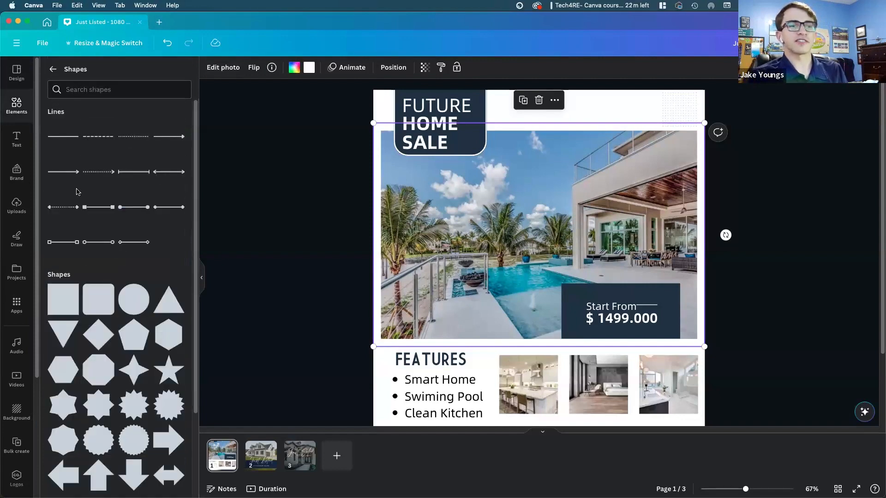
scroll(85, 193, down, 10)
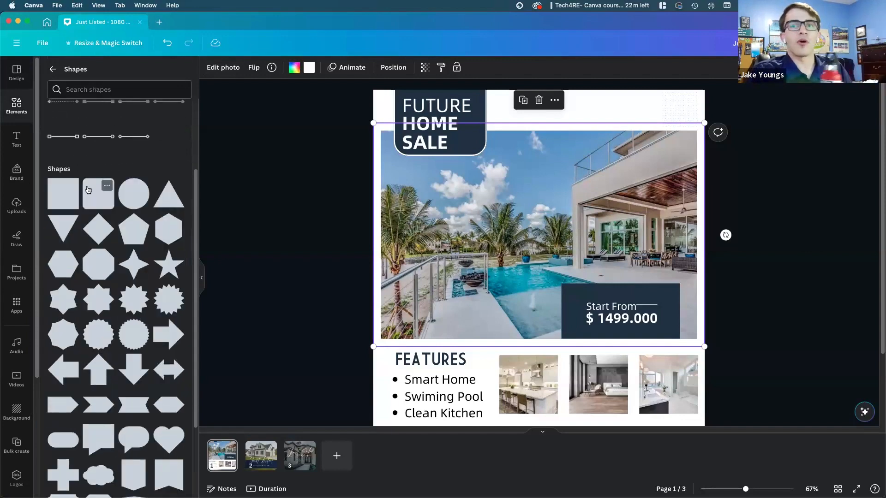
scroll(84, 259, up, 3)
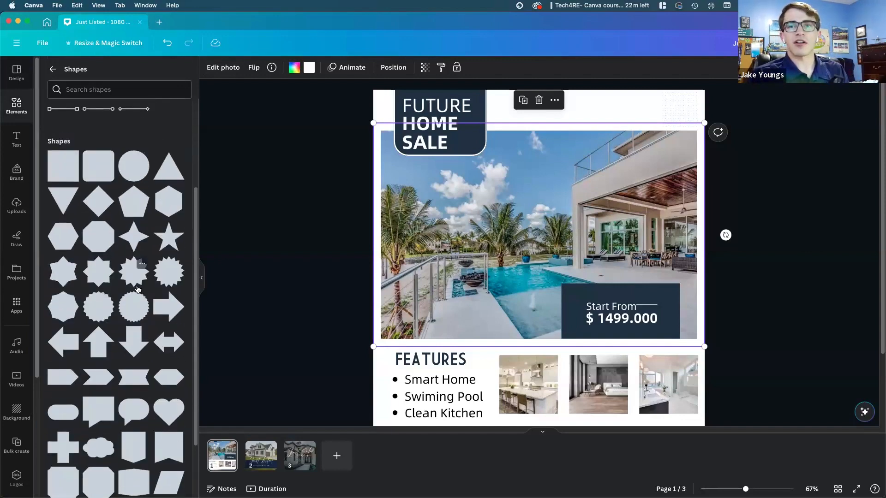
scroll(133, 289, down, 4)
scroll(133, 290, up, 11)
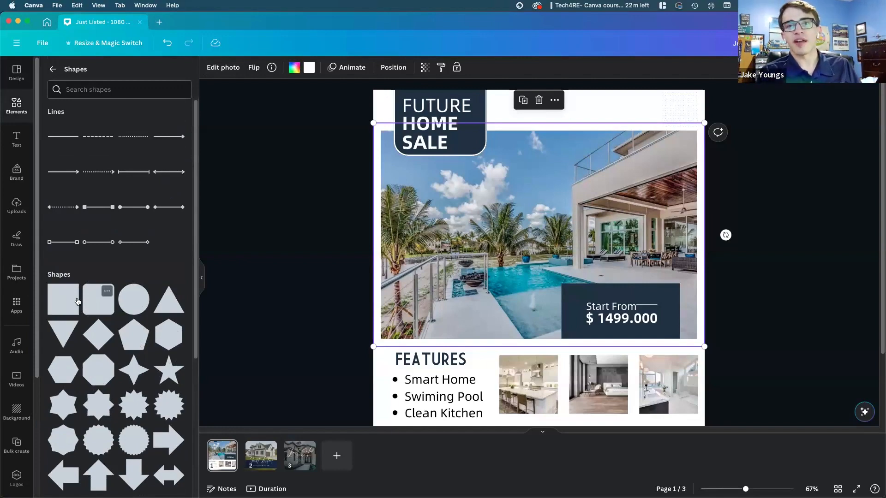
click(62, 301)
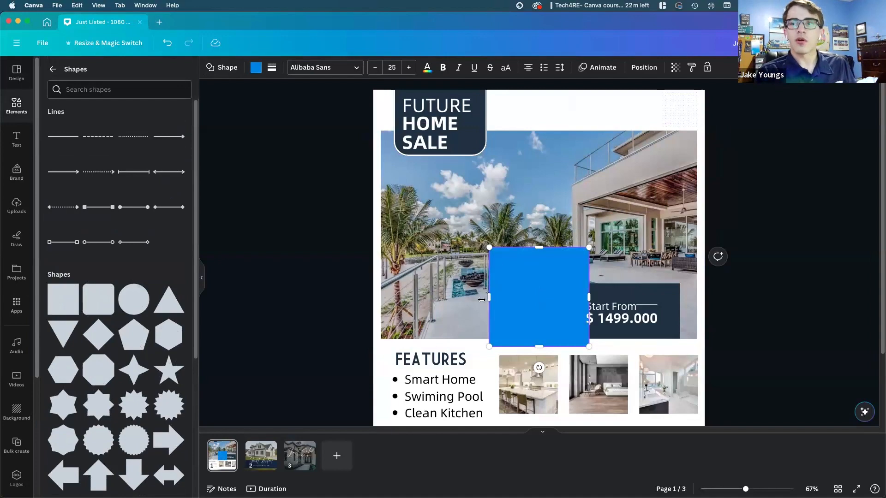
key(Delete)
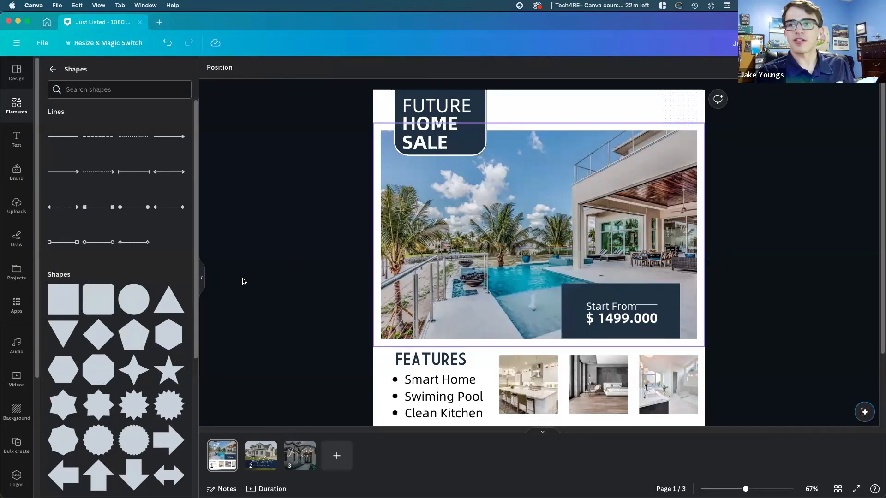
Add another square, stretch it into a wide rectangle across the photo's lower edge, and delete it.
click(70, 296)
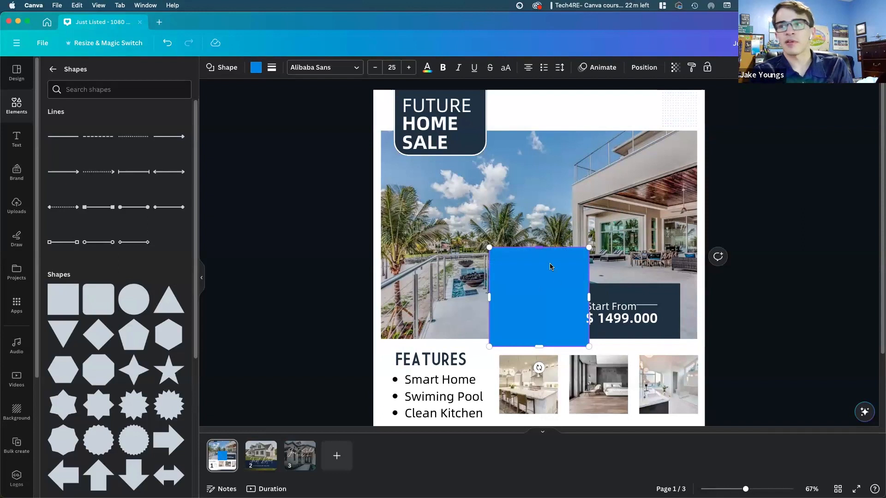
drag(591, 298, 636, 298)
mouse_move(562, 248)
mouse_down()
mouse_move(558, 299)
mouse_move(558, 240)
mouse_up()
drag(483, 240, 458, 280)
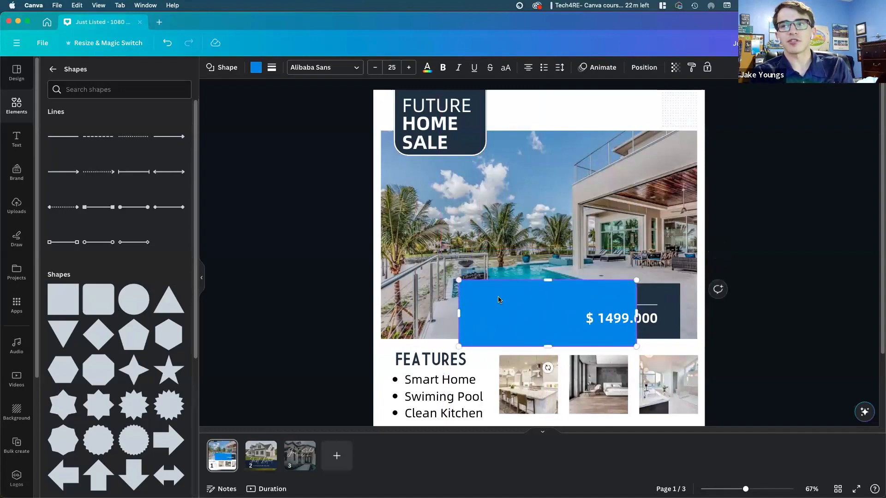
click(775, 296)
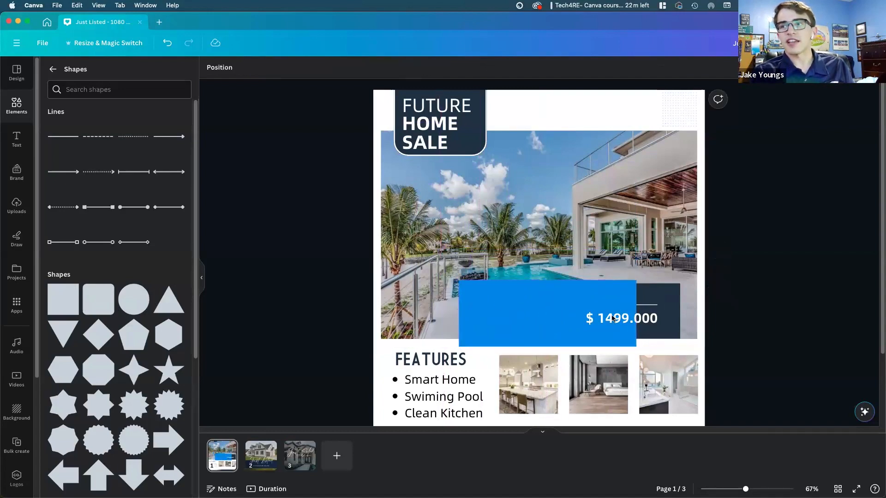
click(511, 310)
key(Delete)
Shrink the dark box behind the Start From price to about 362 by 154 px and deselect it.
click(565, 294)
mouse_move(561, 284)
mouse_down()
mouse_move(518, 253)
mouse_move(539, 289)
mouse_move(568, 292)
mouse_up()
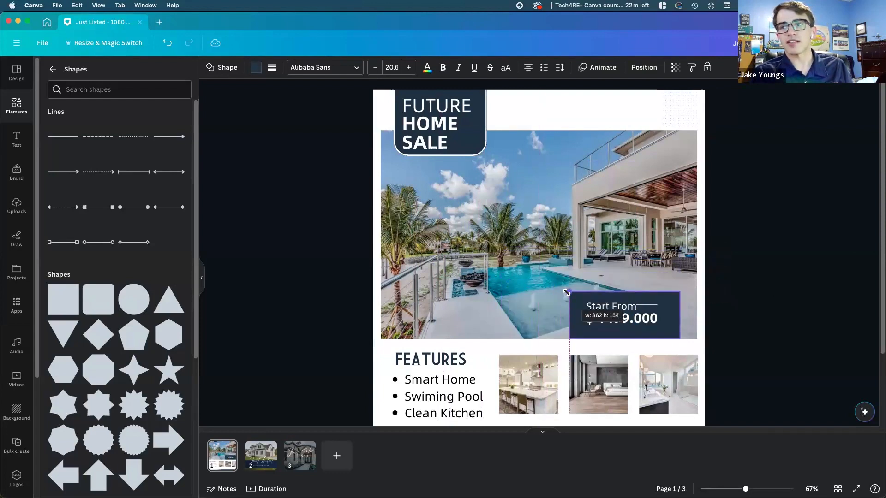
click(752, 307)
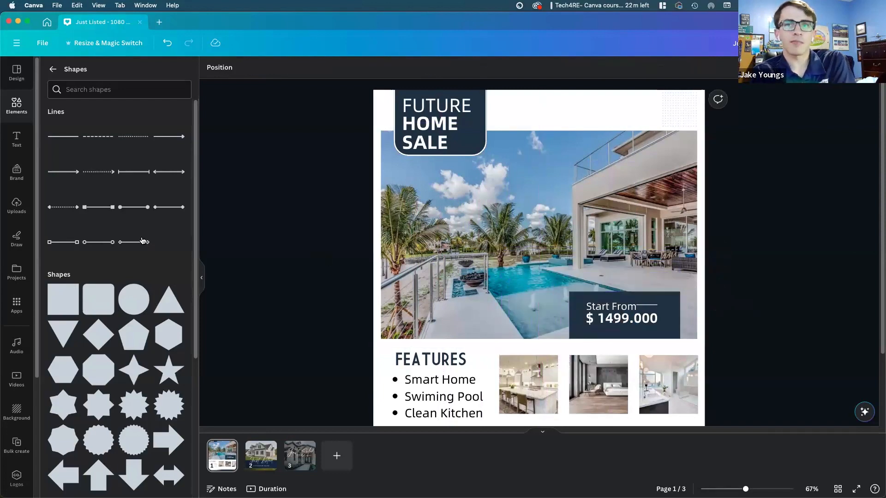
Look through the full graphics collection, including the featured items, gradients, stickers and themed collections.
click(53, 69)
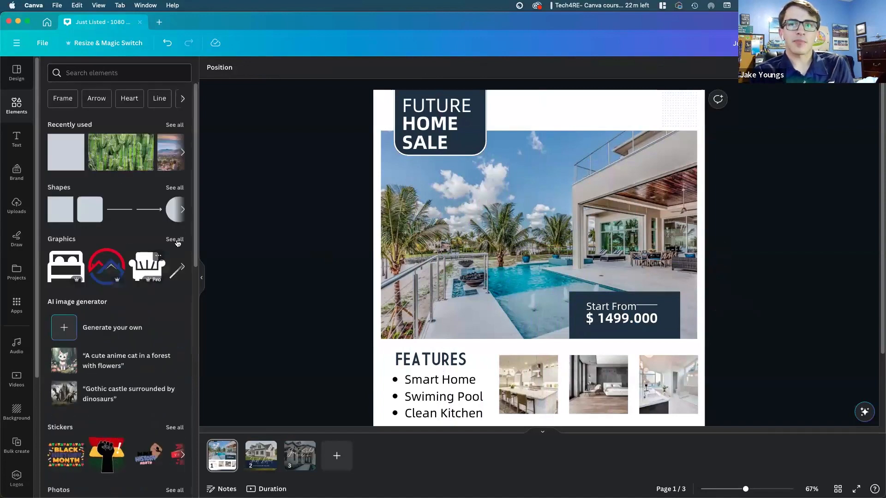
click(174, 240)
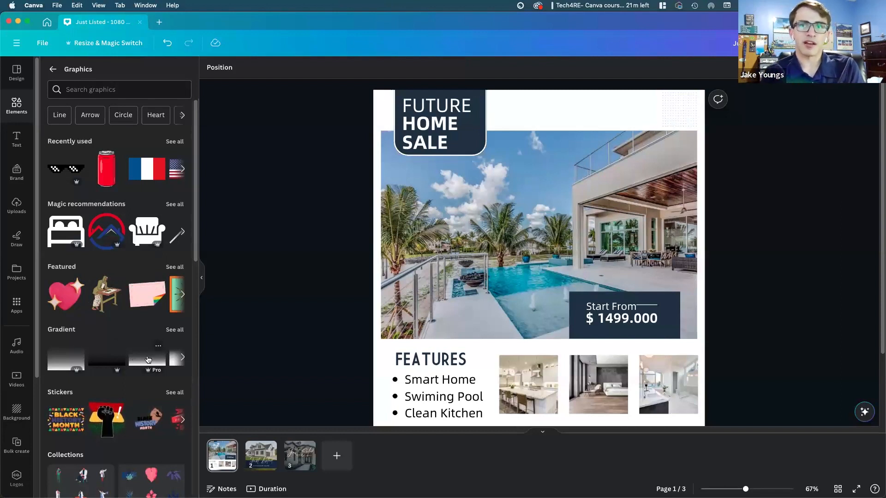
scroll(58, 401, down, 1)
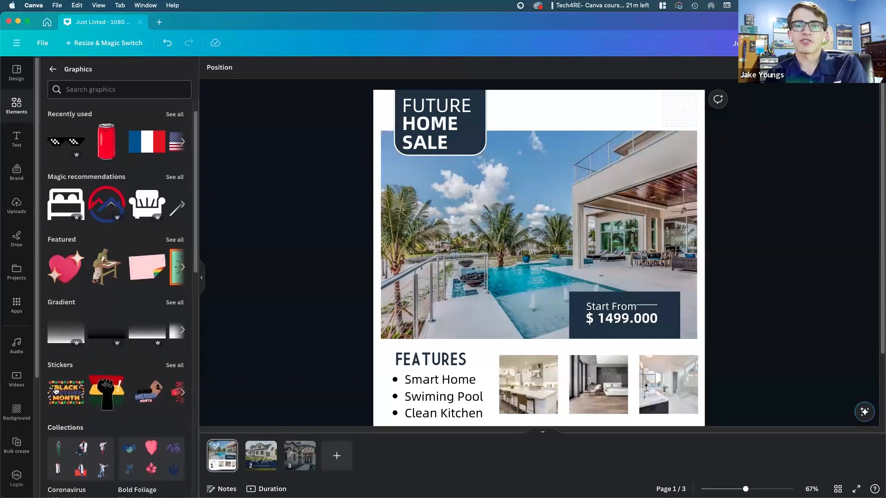
scroll(174, 394, down, 1)
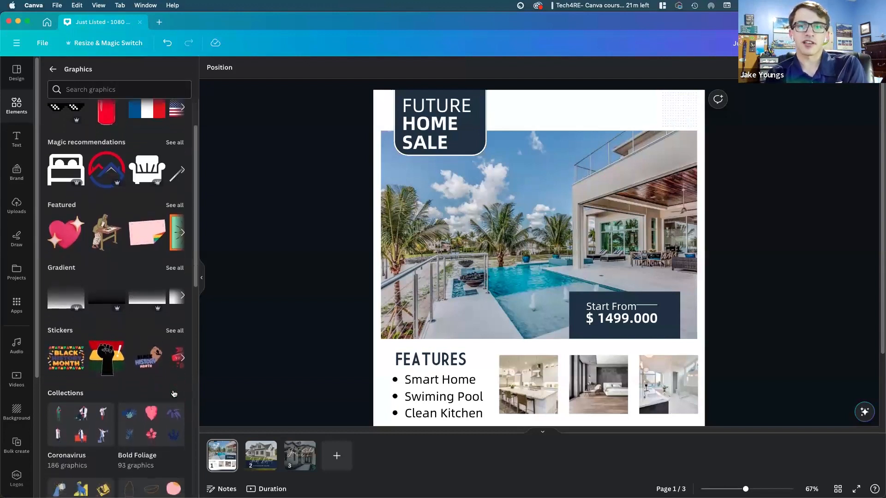
scroll(174, 394, down, 4)
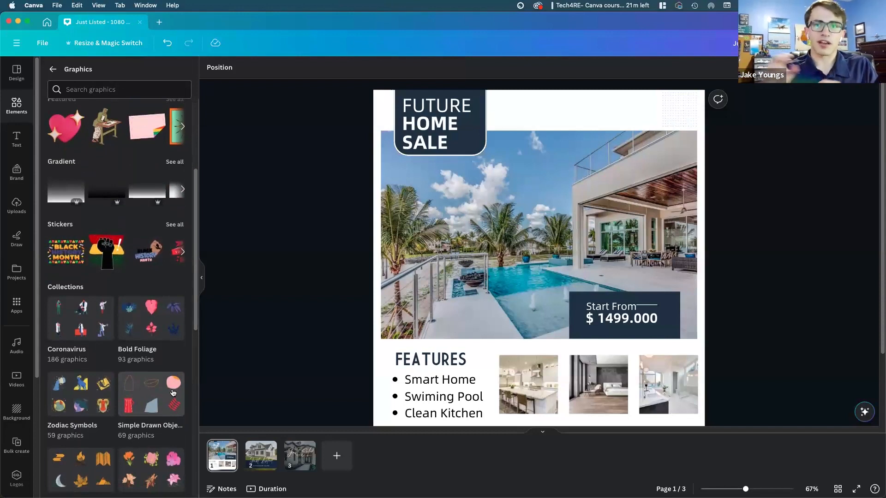
scroll(138, 362, down, 5)
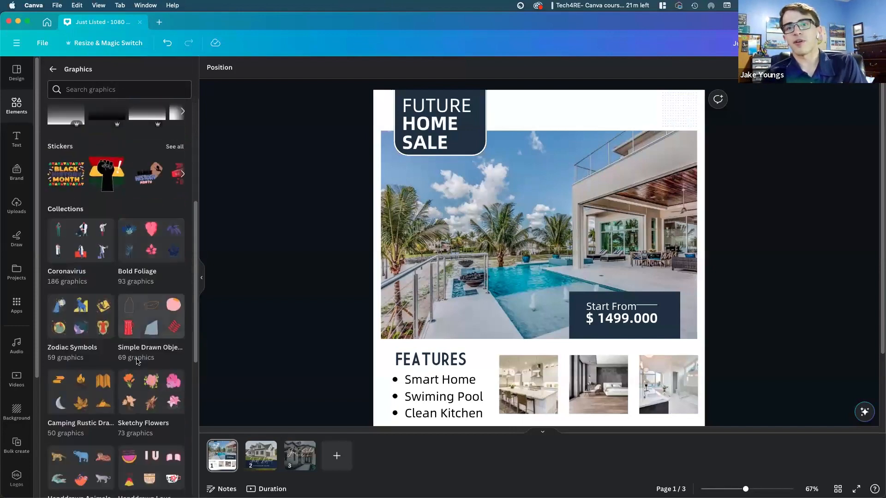
scroll(136, 360, up, 10)
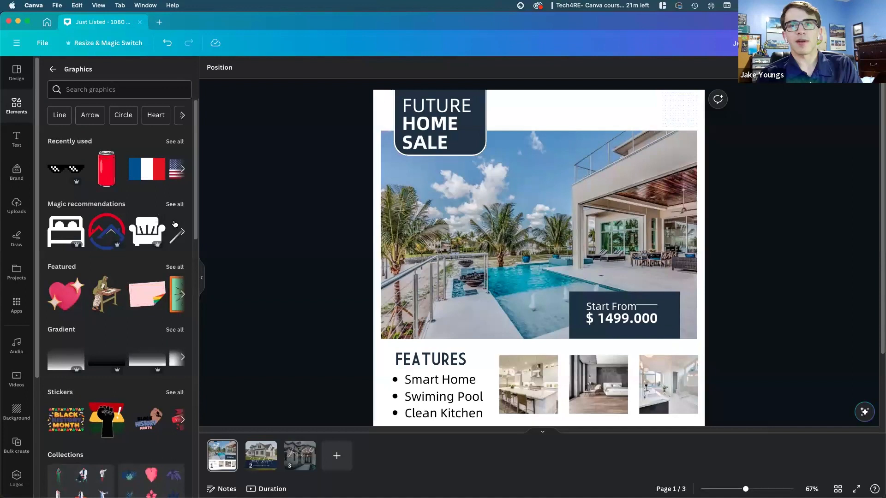
Add the red can graphic, shrink it to about 137 by 270 px, and place it near the page's upper-right corner.
click(103, 171)
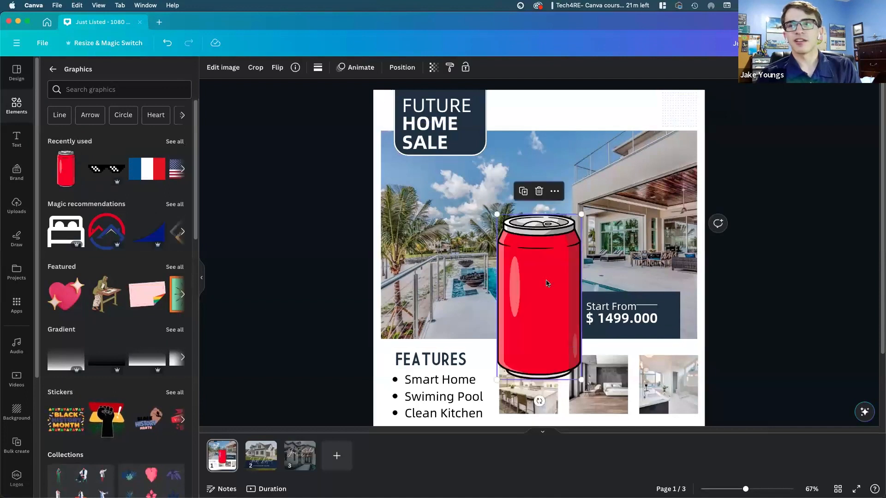
drag(529, 253, 469, 222)
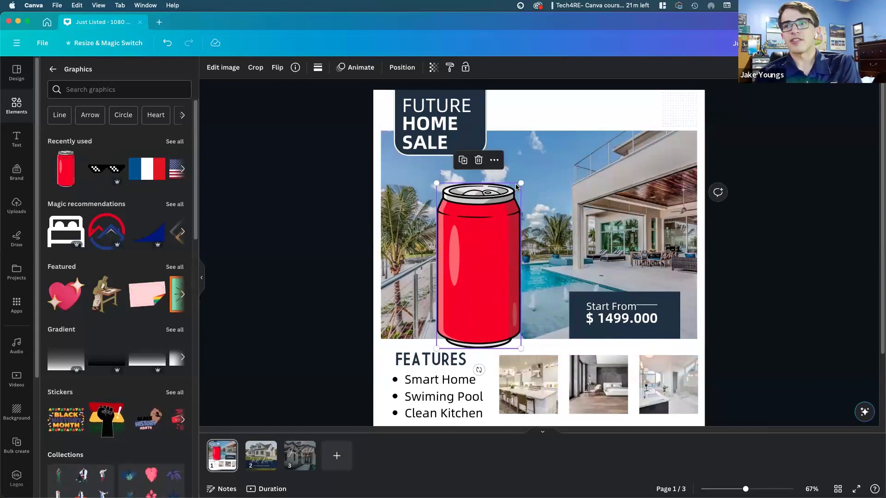
drag(521, 182, 480, 266)
drag(465, 302, 628, 148)
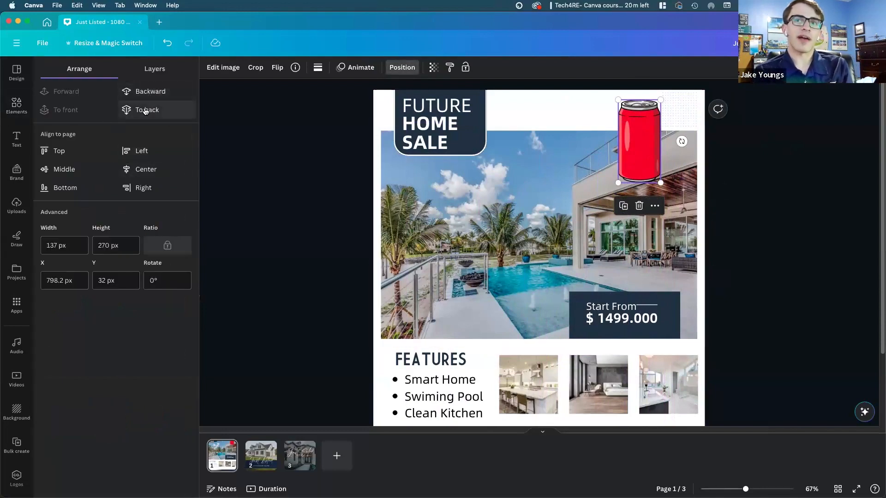
Reorder the layers so the red can graphic sits directly beneath the large pool photo.
click(162, 69)
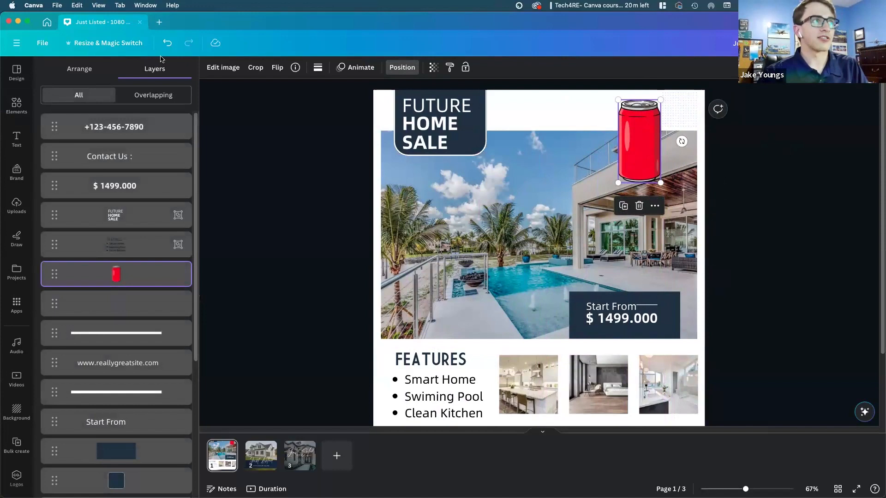
scroll(77, 270, down, 3)
scroll(77, 269, down, 6)
scroll(74, 295, up, 3)
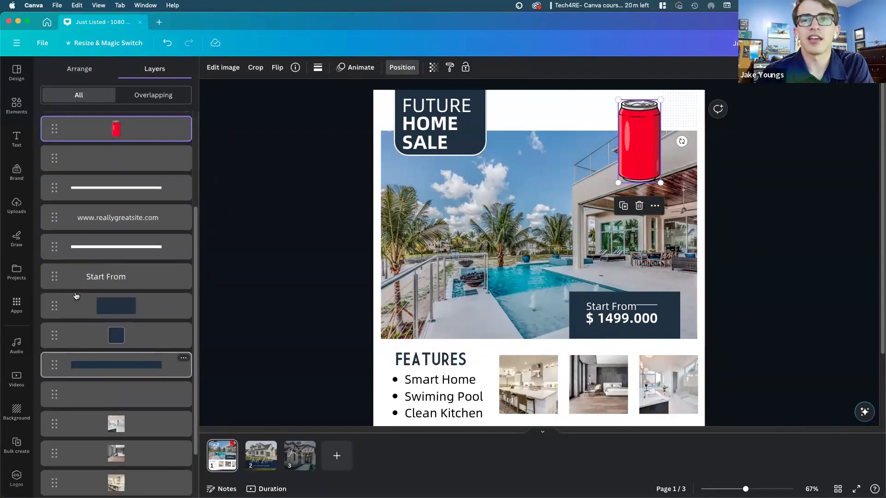
drag(57, 125, 53, 464)
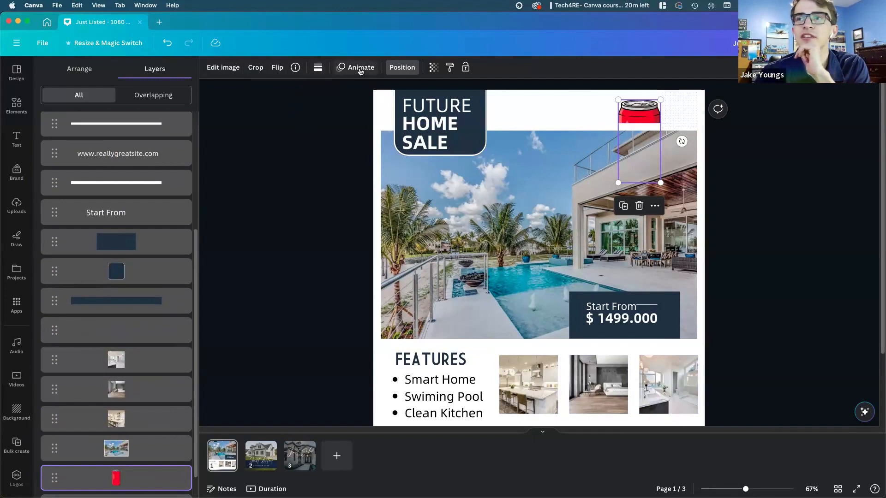
click(431, 67)
mouse_move(434, 105)
mouse_down()
mouse_move(413, 111)
mouse_move(438, 106)
mouse_up()
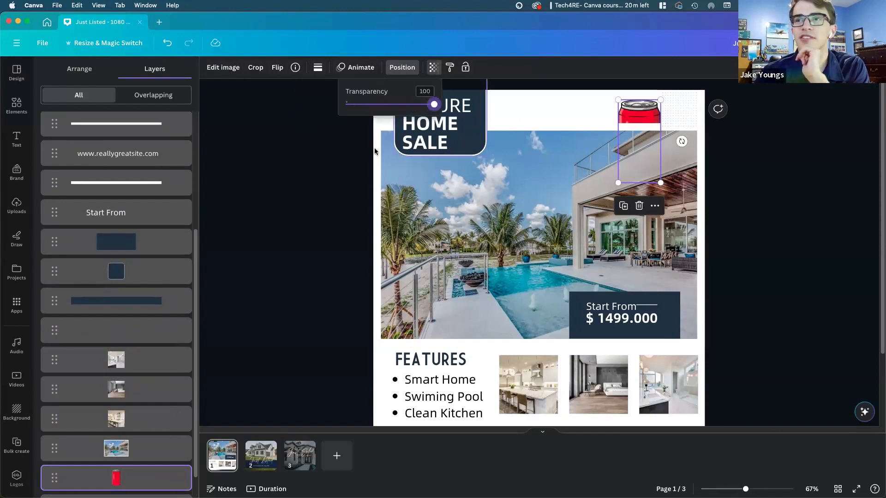
click(343, 157)
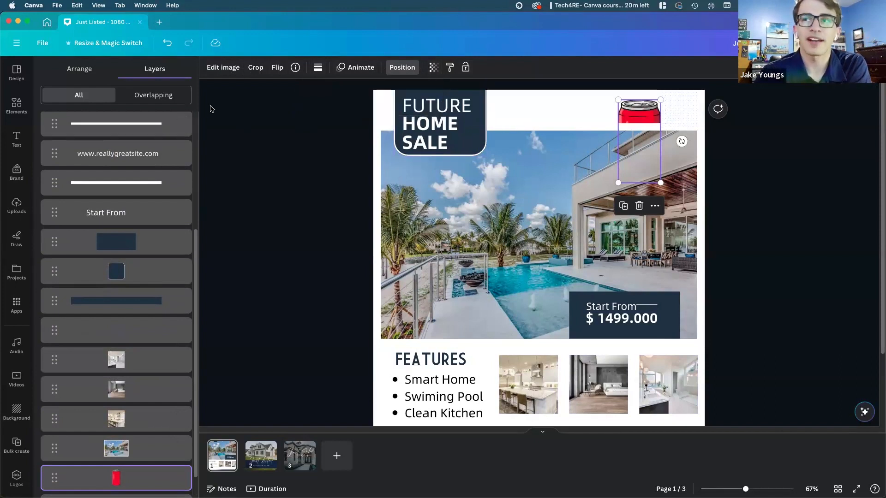
Generate AI images from the prompt "Neighborhood in Phoenix in a rain storm" with no style applied.
click(16, 107)
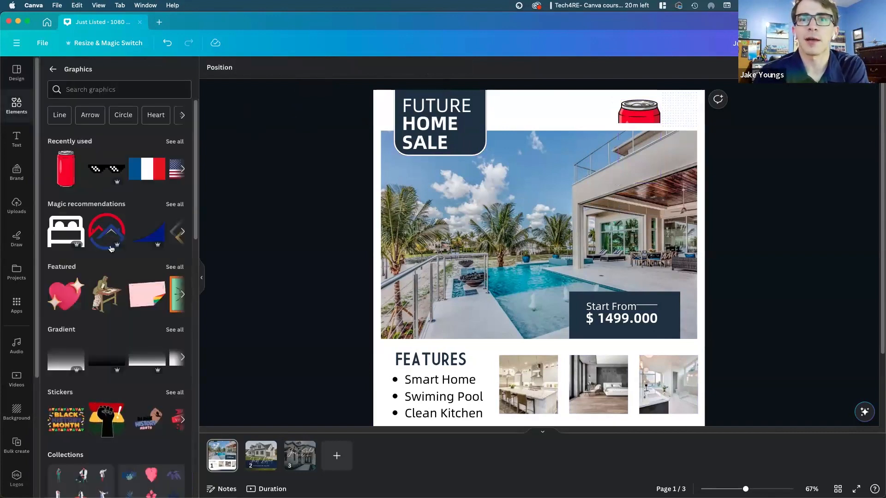
click(16, 116)
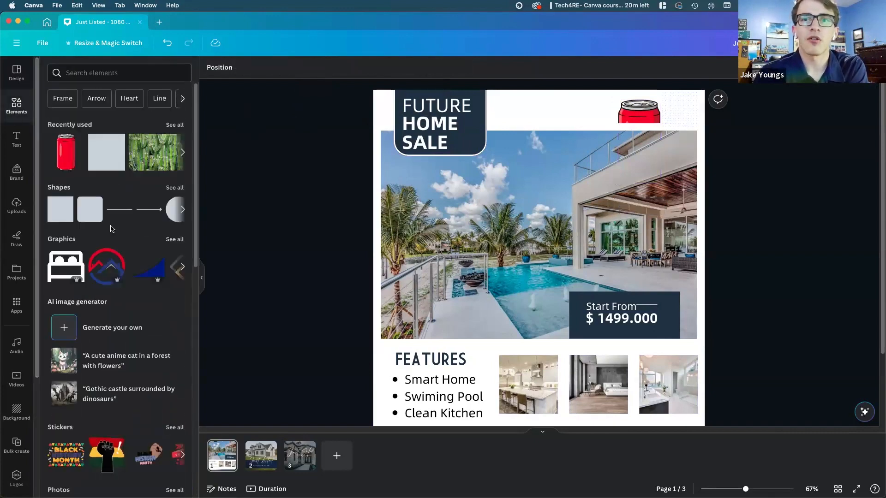
scroll(110, 231, down, 2)
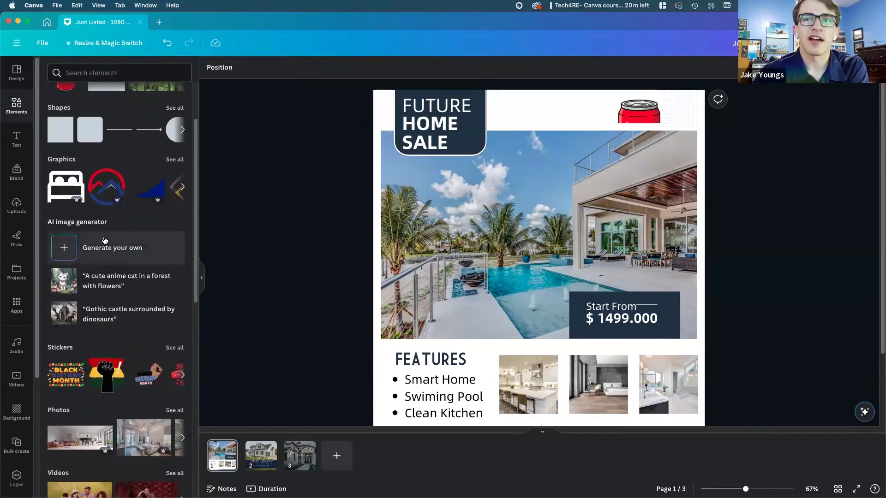
click(78, 249)
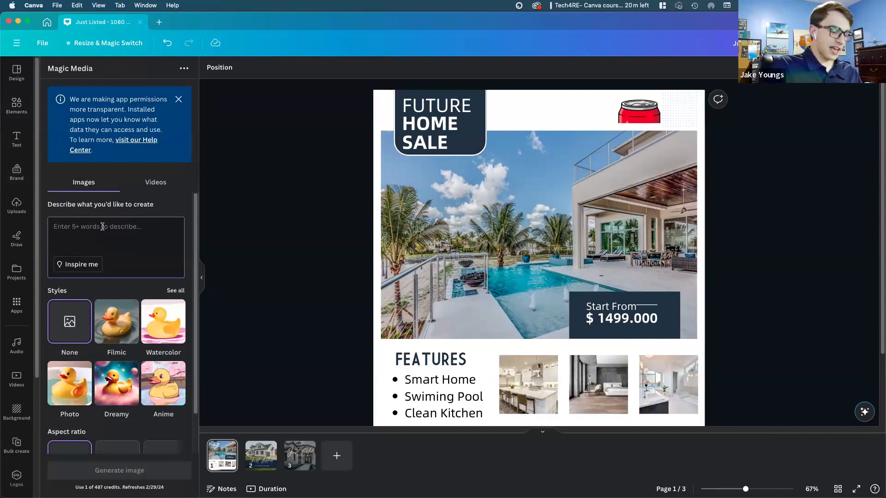
text(Neight)
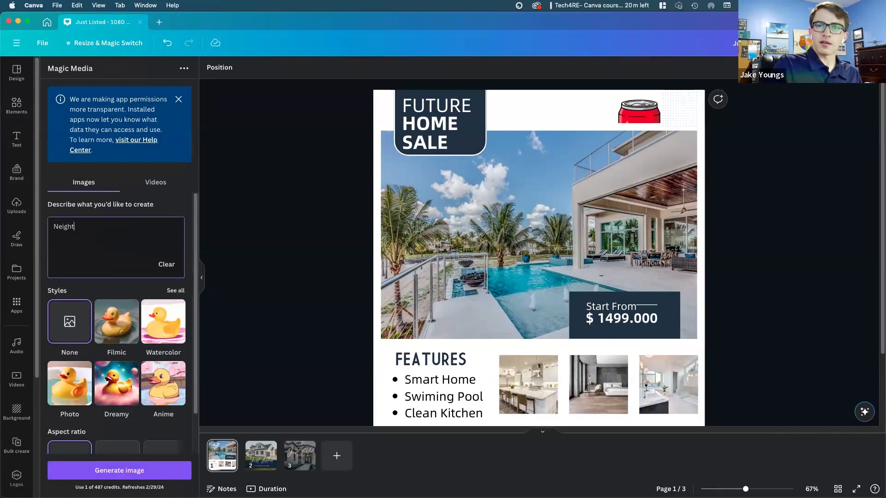
key(BackSpace)
text(borhood in Phoenix in a rain storm)
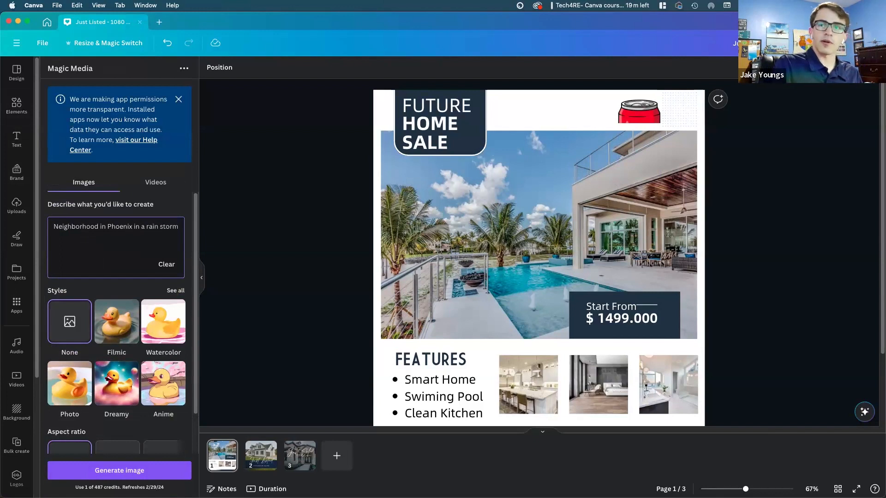
key(Return)
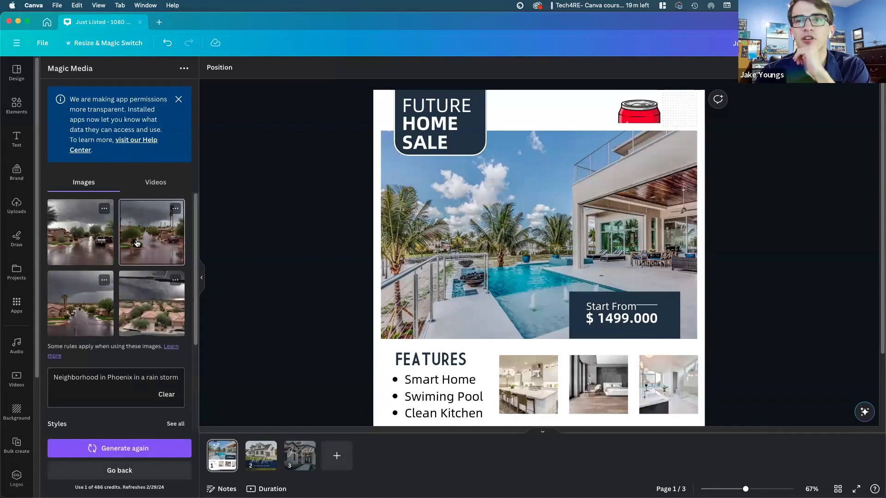
Replace the pool photo and its white frame with the first generated storm image, sized across the page to about 1080 by 629 px.
drag(93, 238, 81, 184)
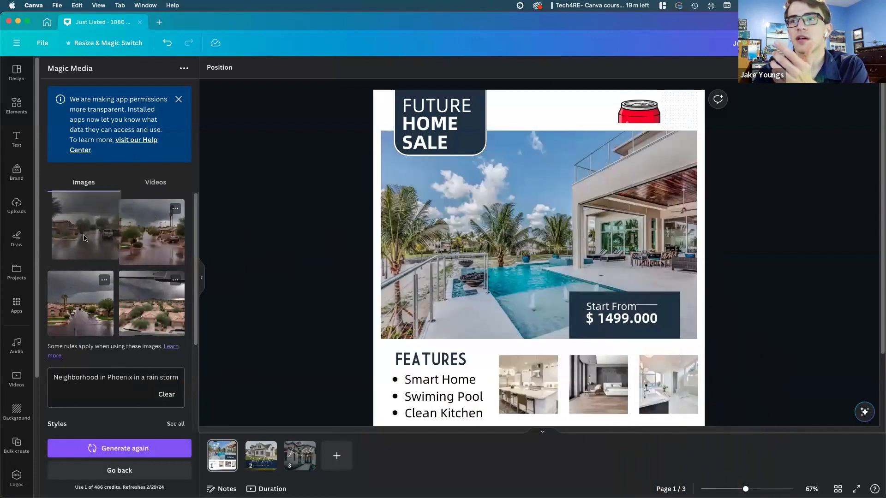
click(529, 239)
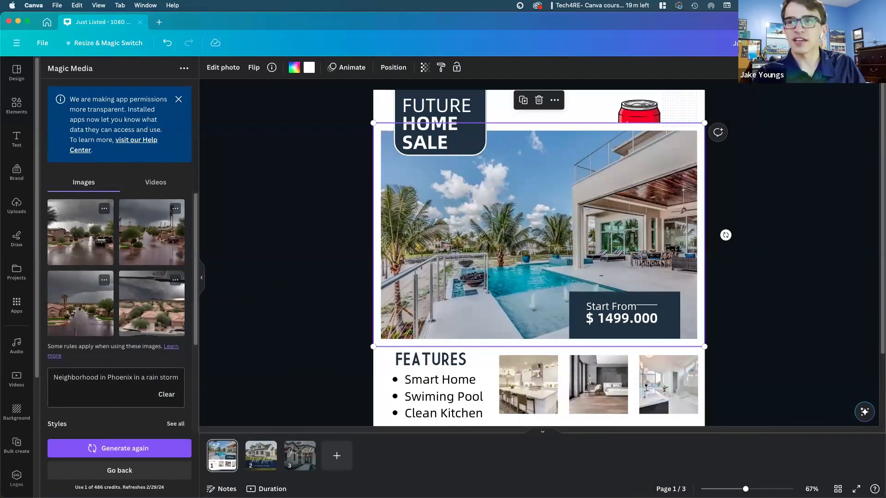
key(Delete)
key(Delete)
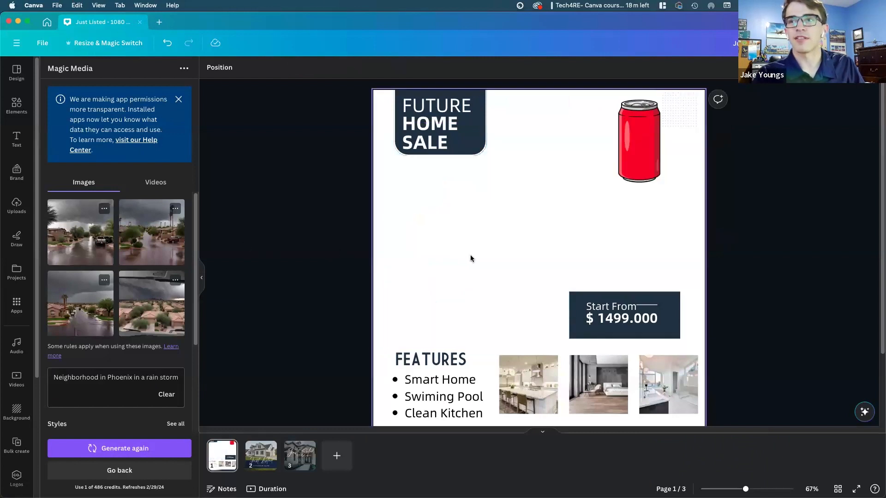
drag(483, 305, 375, 245)
drag(627, 245, 706, 247)
Send the storm image to the back, bring it forward in front of the red can, and deselect it.
click(378, 67)
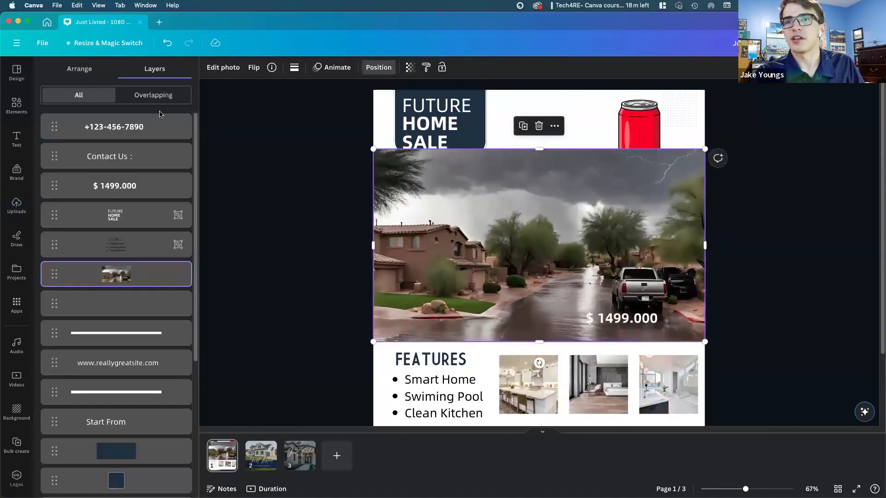
click(79, 69)
click(147, 110)
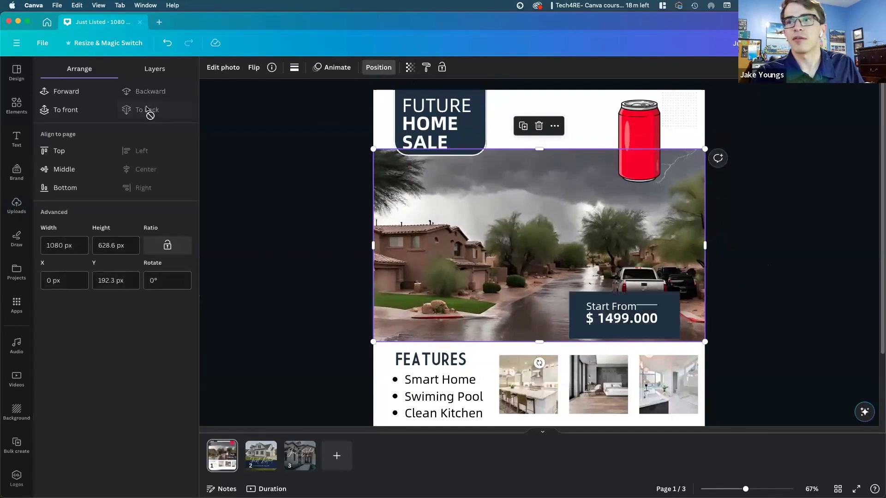
click(98, 98)
click(272, 267)
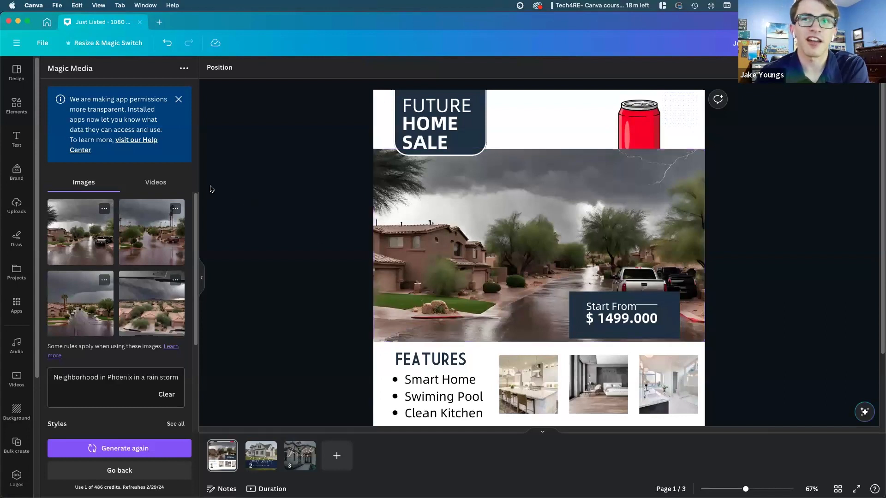
Start generating an AI video from the prompt "Neighborhood in Phoenix in the summer".
click(157, 183)
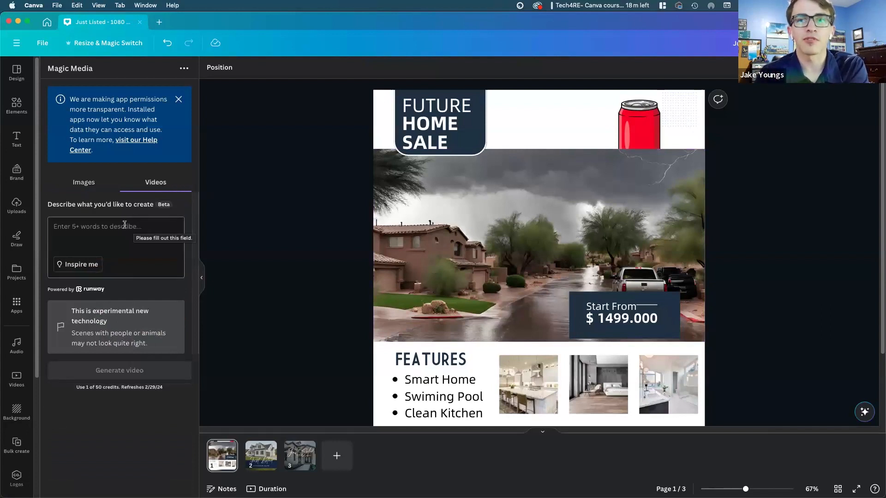
text(Neighborhood in Phoenix in the summer)
key(Return)
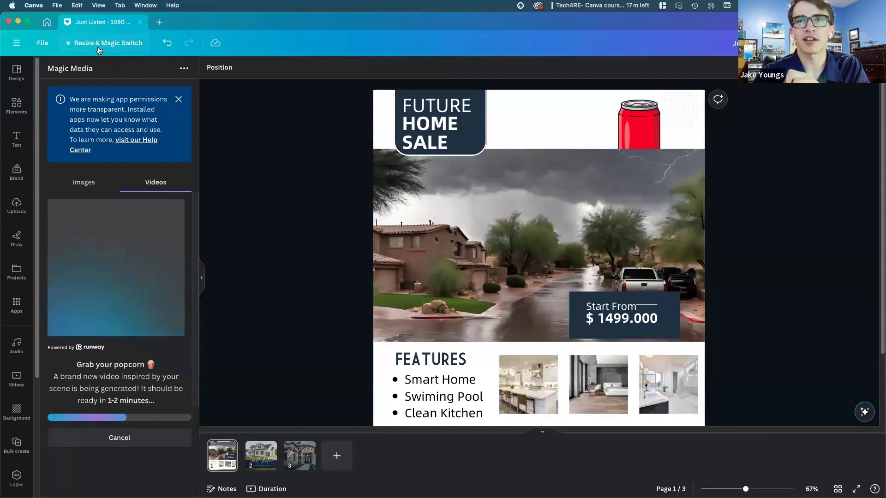
Preview all three pages as Document (US Letter Portrait), 8.5 × 11 in, and create a resized copy of the design.
click(99, 48)
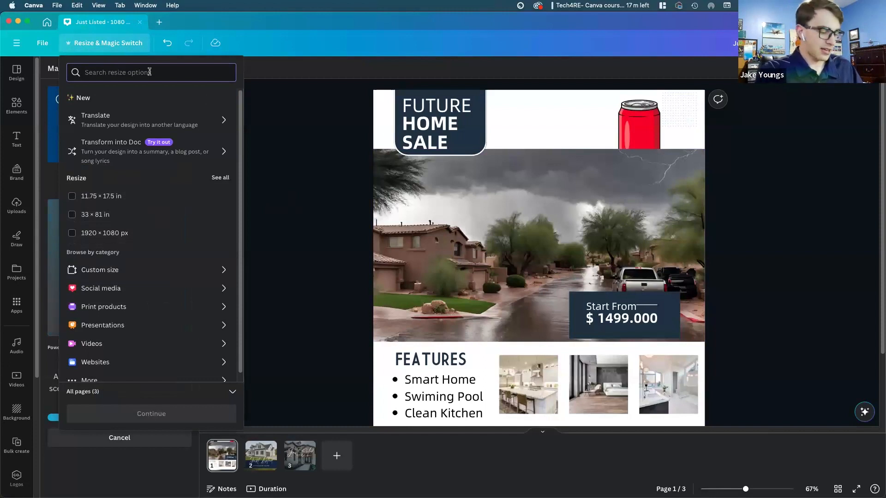
text(docu)
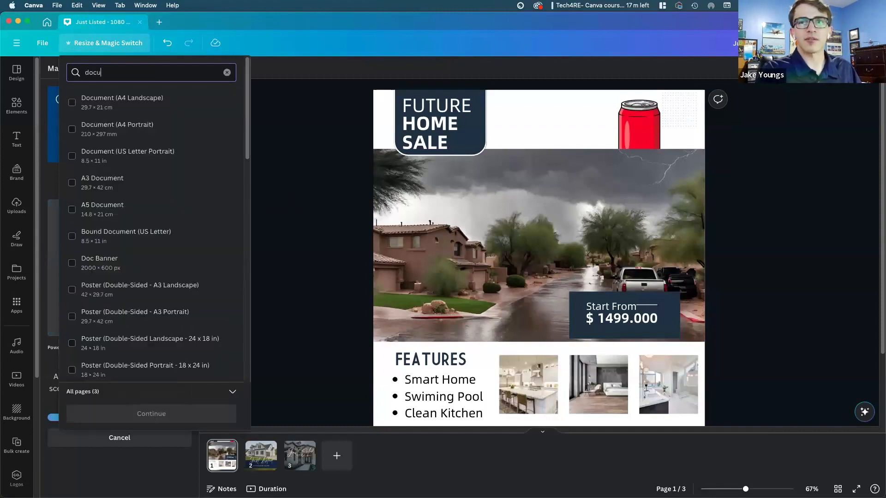
click(143, 159)
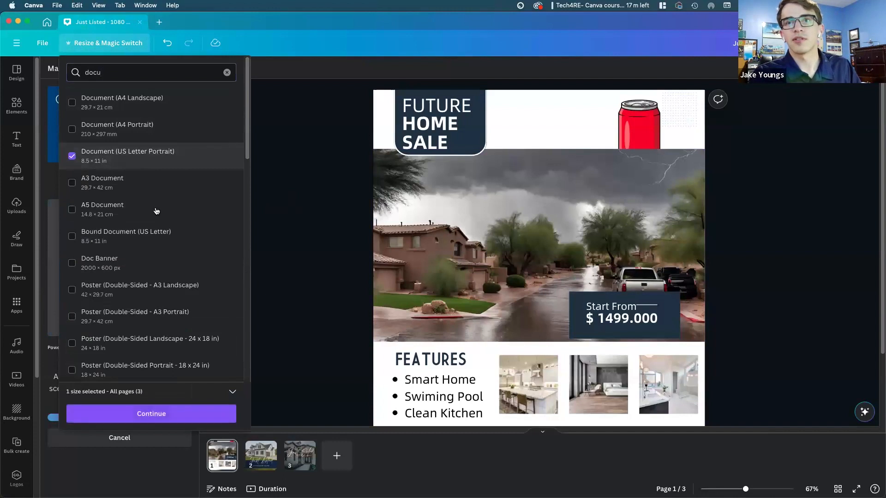
click(196, 416)
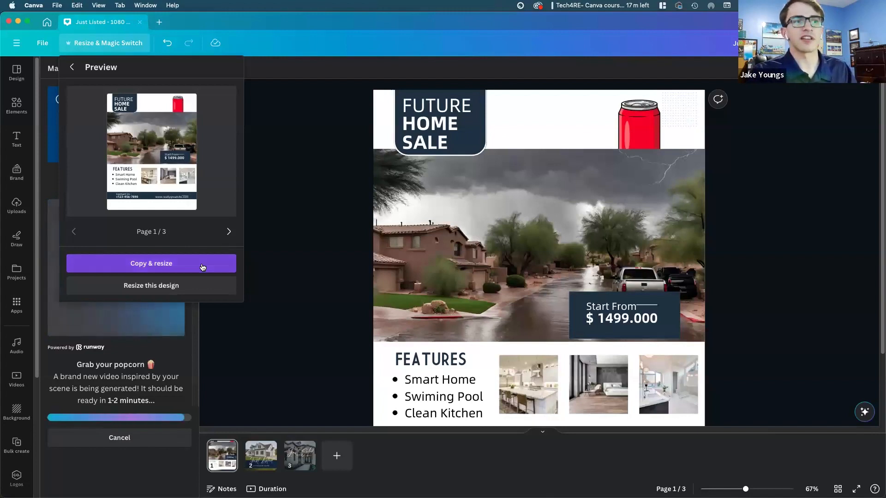
click(228, 232)
click(229, 232)
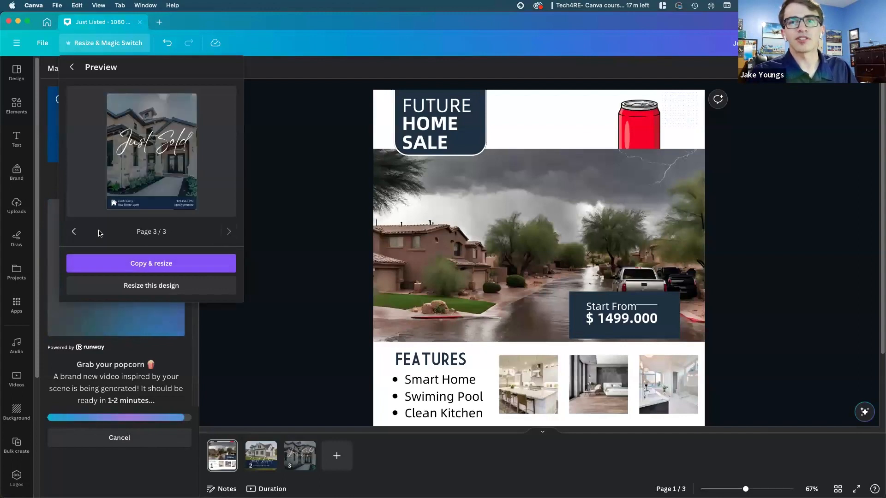
click(74, 232)
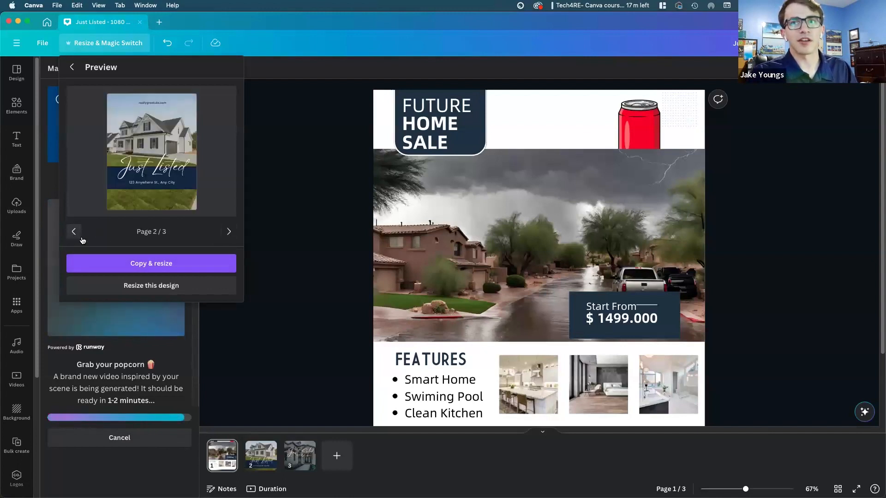
click(185, 270)
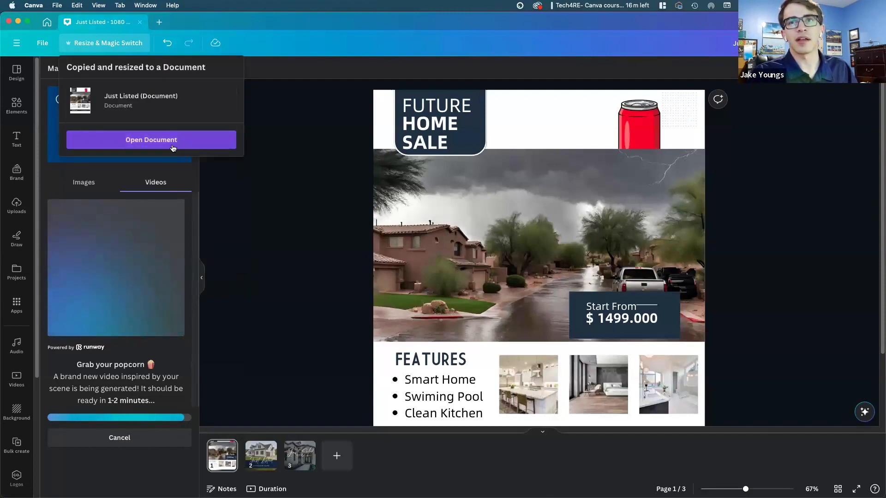
Open the resized Just Listed document to check its layout, and return to the original Instagram post design.
click(174, 144)
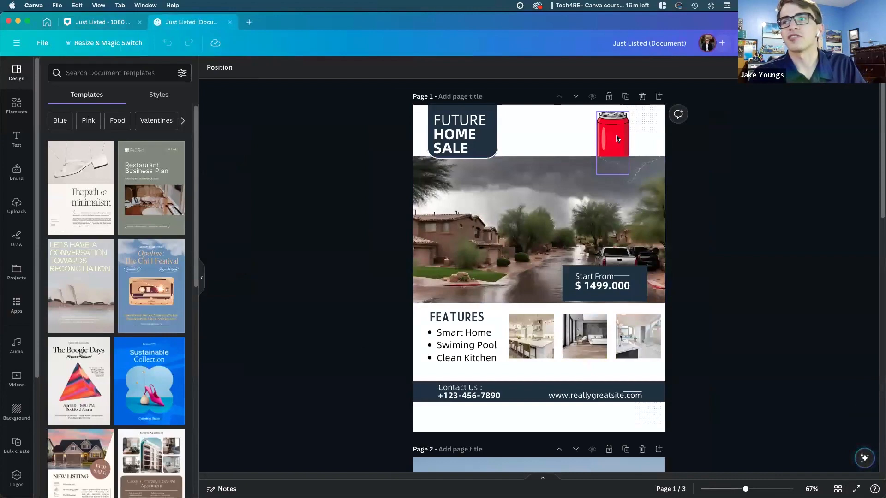
click(619, 142)
click(99, 21)
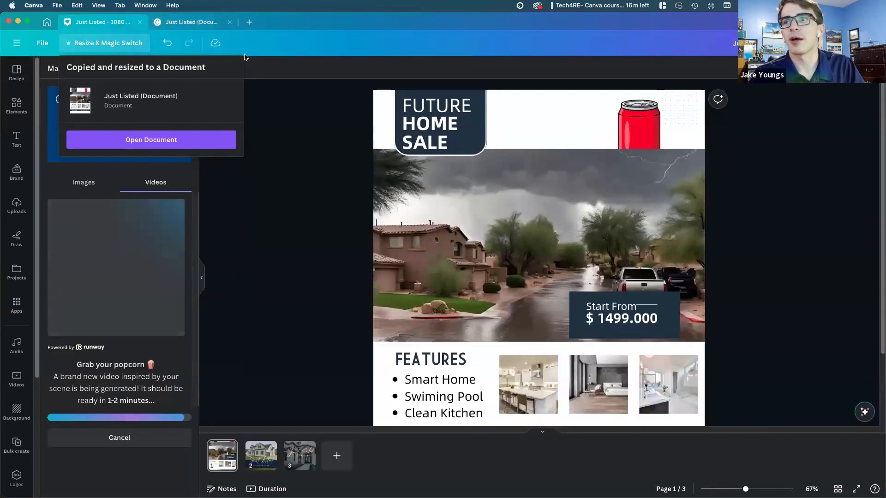
Switch to the resized Just Listed (Document) and extend the stormy street photo's upper edge on page 1 upward.
click(174, 26)
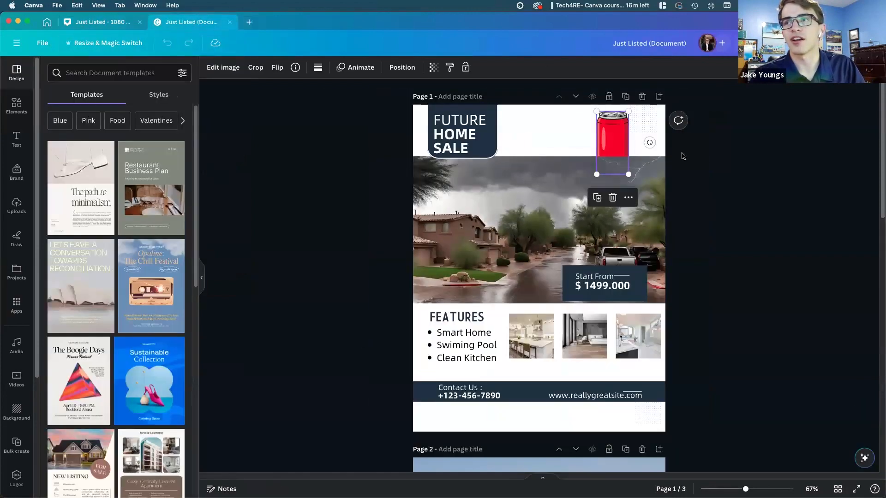
click(547, 171)
drag(542, 158, 541, 143)
click(787, 240)
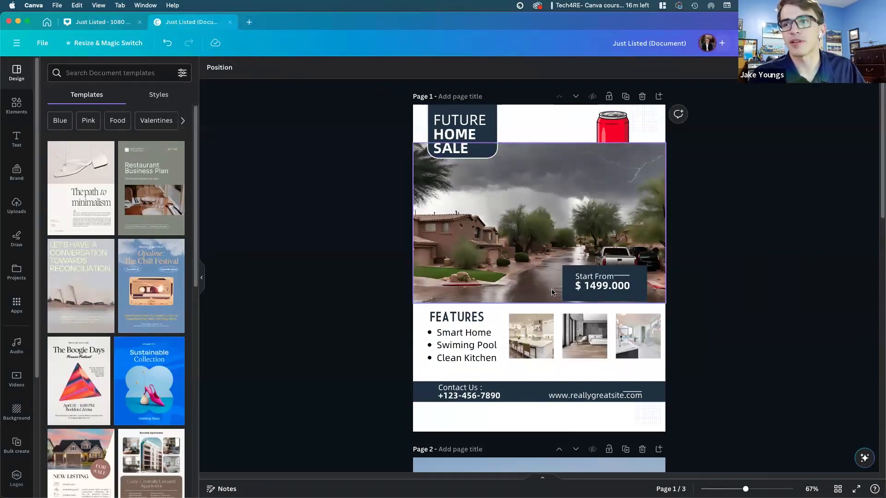
Move the navy banner with the "Just Listed" title and address on page 2 down toward the page's lower edge.
scroll(580, 427, down, 5)
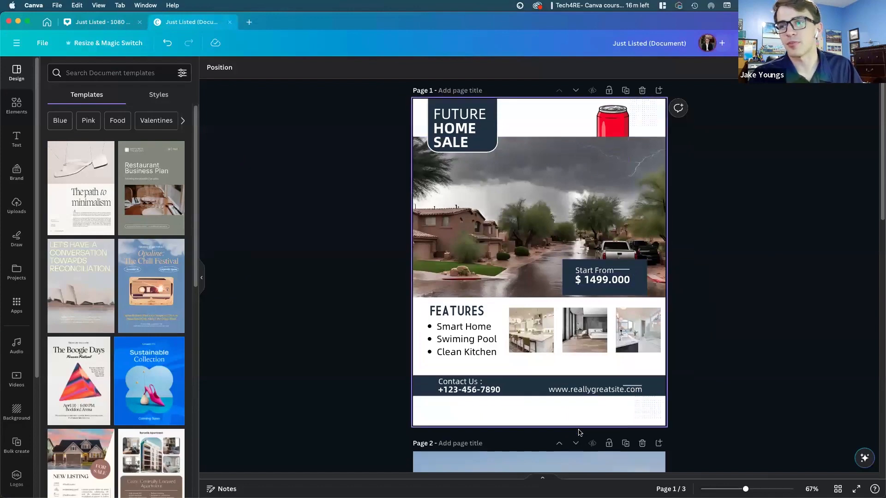
scroll(579, 426, down, 10)
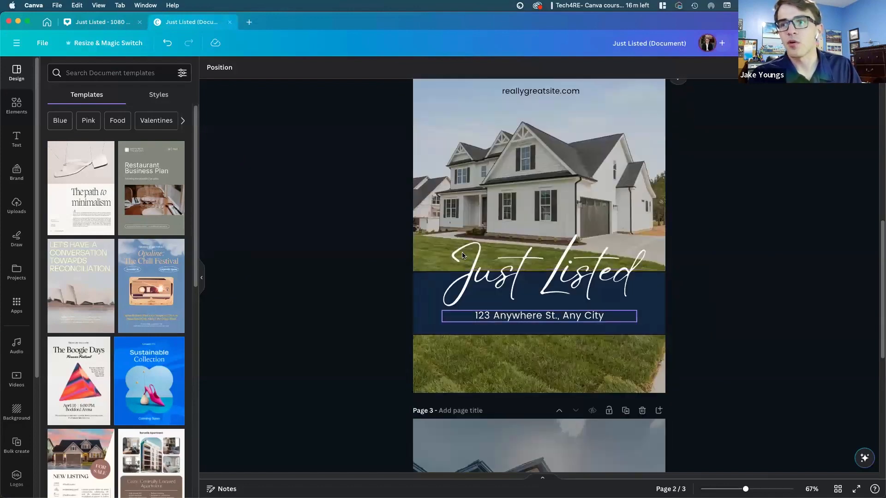
drag(381, 308, 652, 322)
drag(418, 318, 418, 347)
click(375, 314)
Align the navy agent contact bar and its text with the lower edge of page 3.
scroll(376, 314, down, 10)
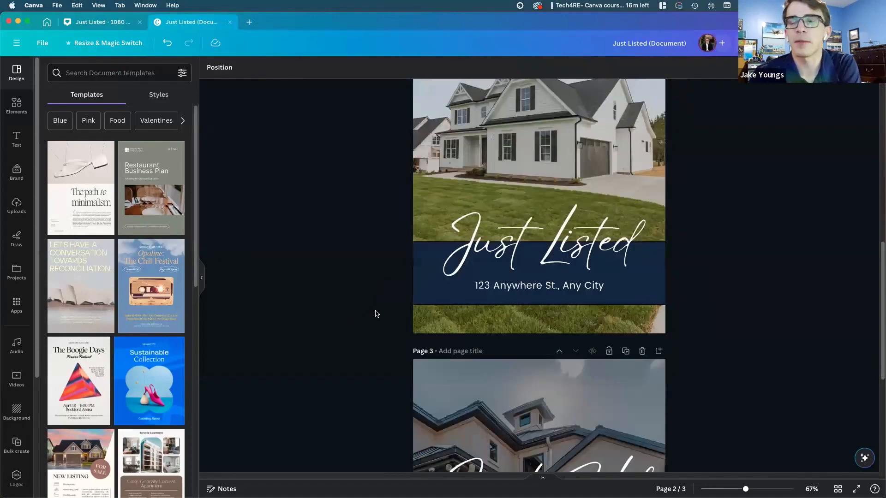
scroll(375, 313, down, 2)
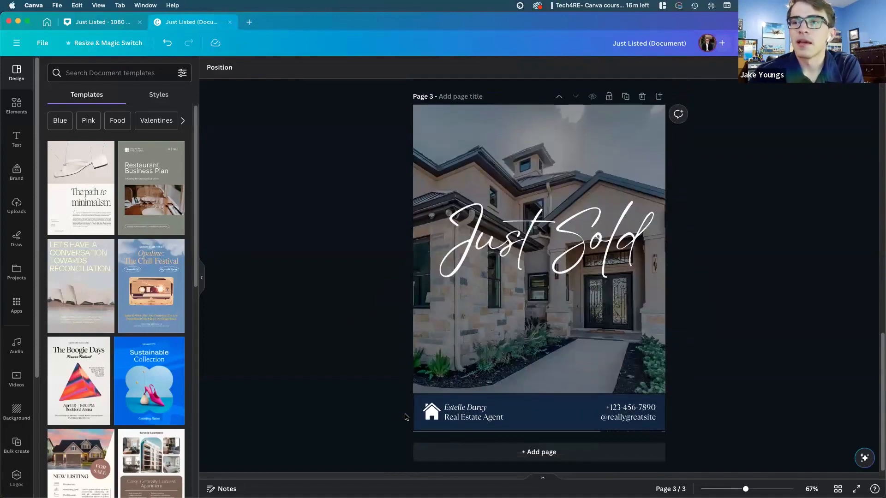
drag(384, 413, 642, 421)
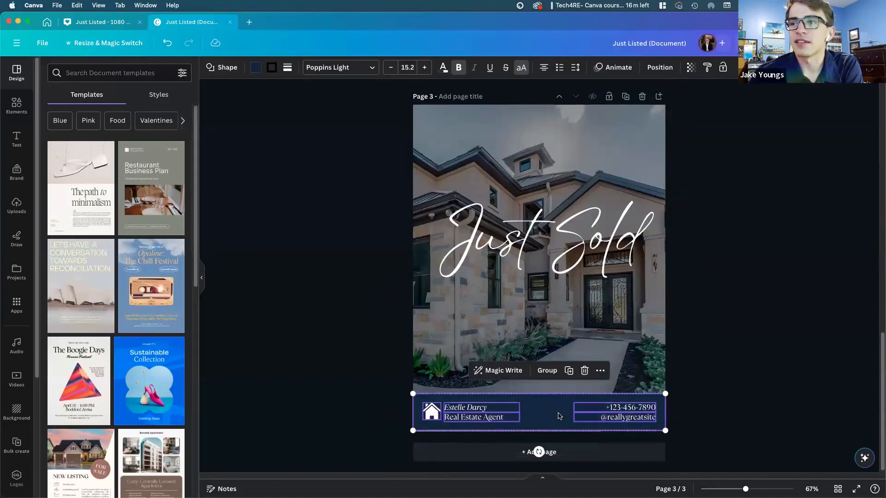
click(735, 362)
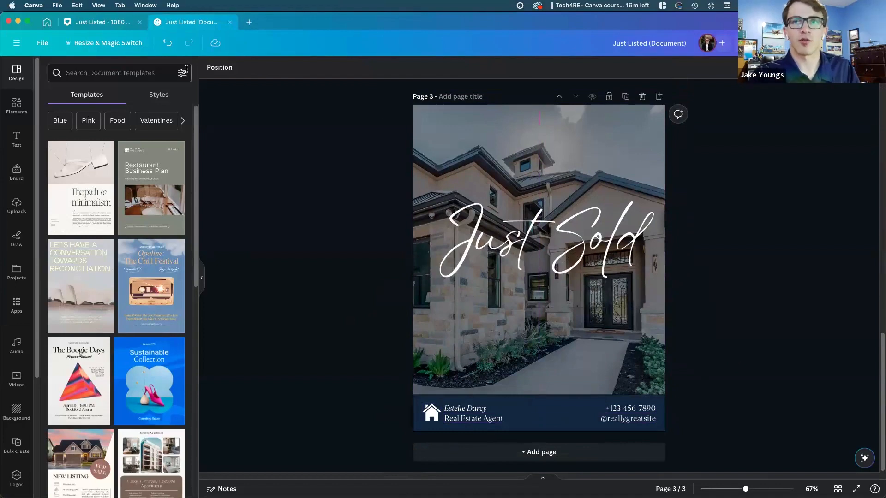
Return to the original Just Listed design and place the generated neighborhood video over the page 1 storm photo.
click(97, 22)
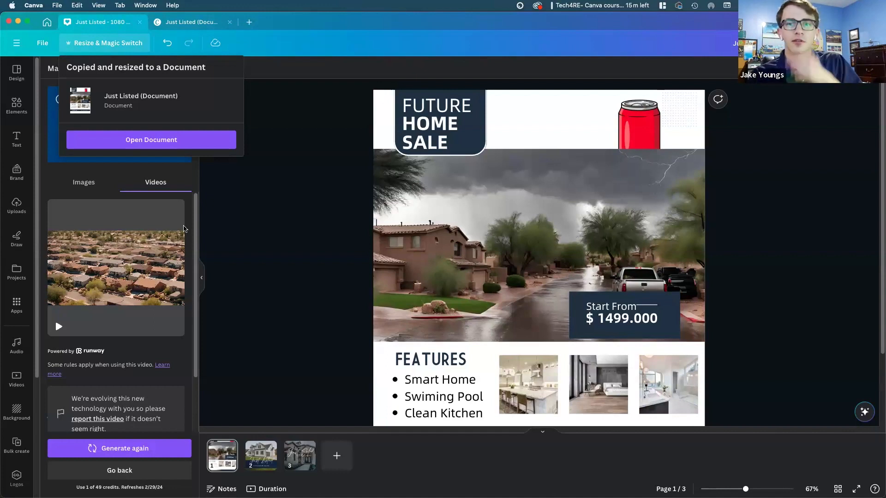
mouse_move(131, 293)
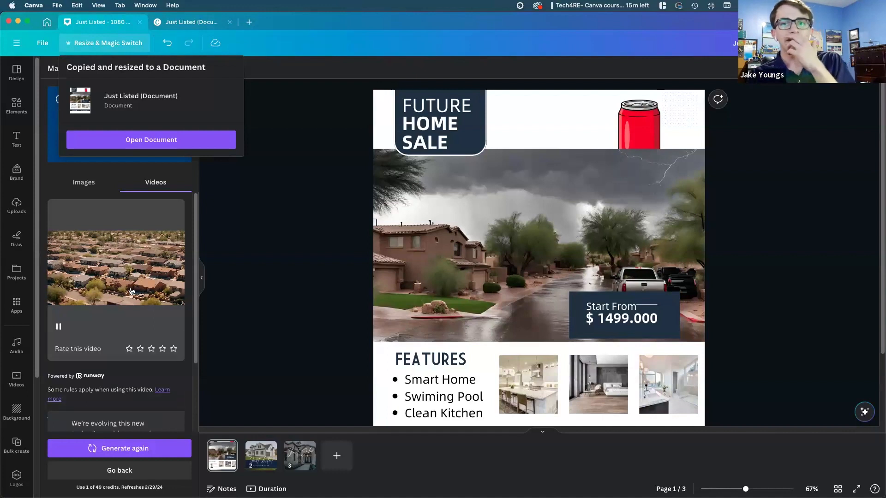
click(96, 316)
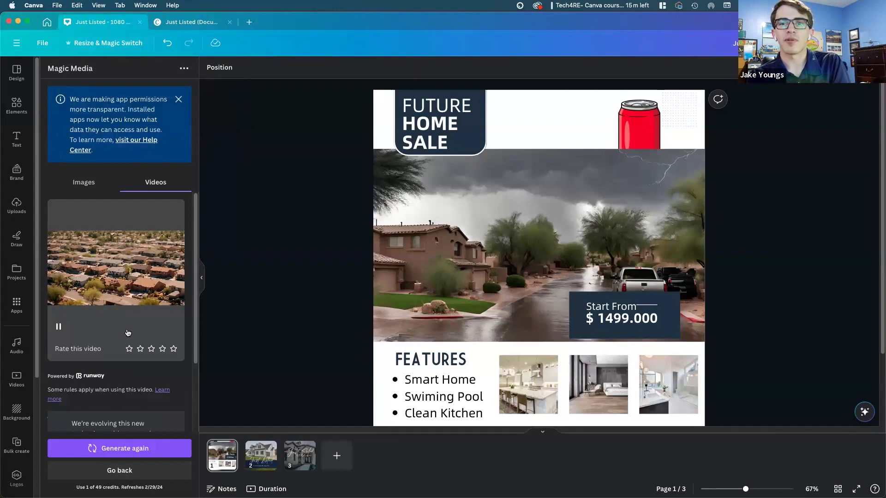
click(538, 298)
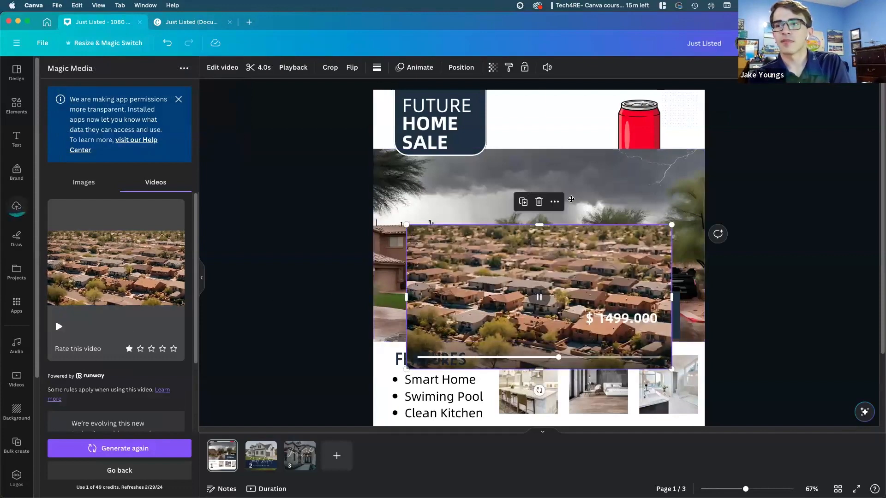
drag(588, 245, 571, 186)
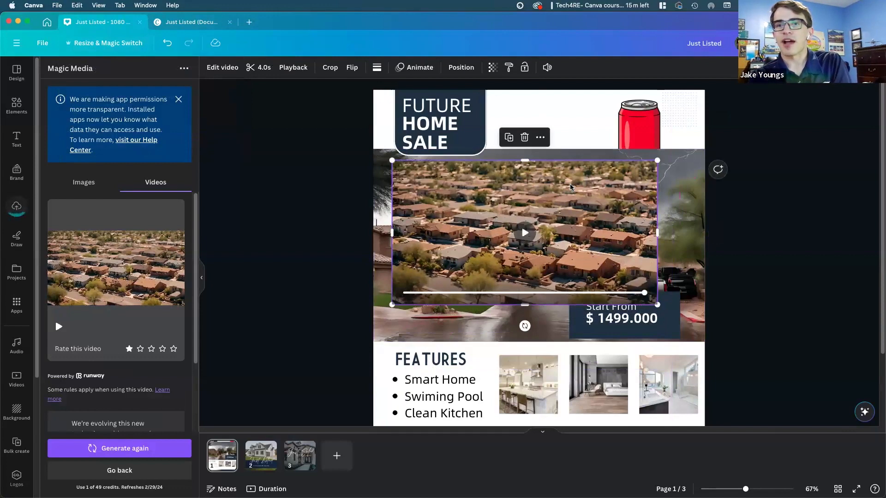
Regenerate the video with the prompt ending changed to "a monsoon" and delete the placed neighborhood video from page 1.
scroll(134, 332, down, 3)
scroll(135, 333, down, 1)
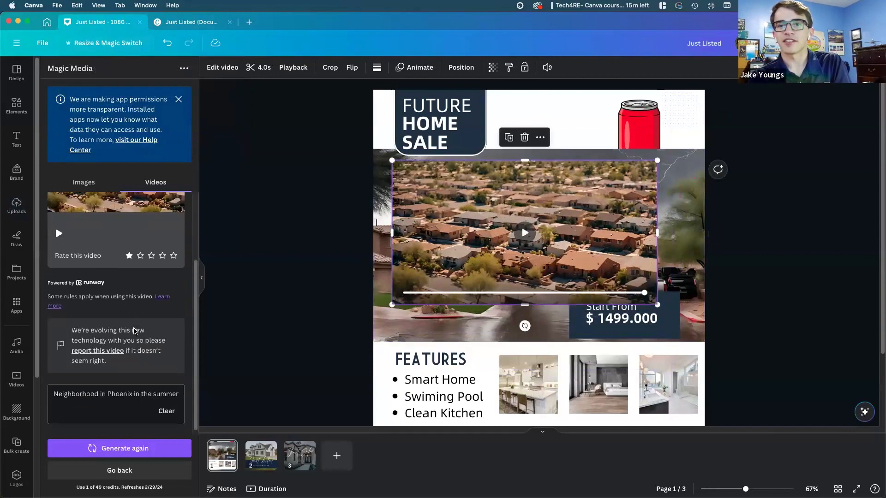
drag(179, 396, 142, 397)
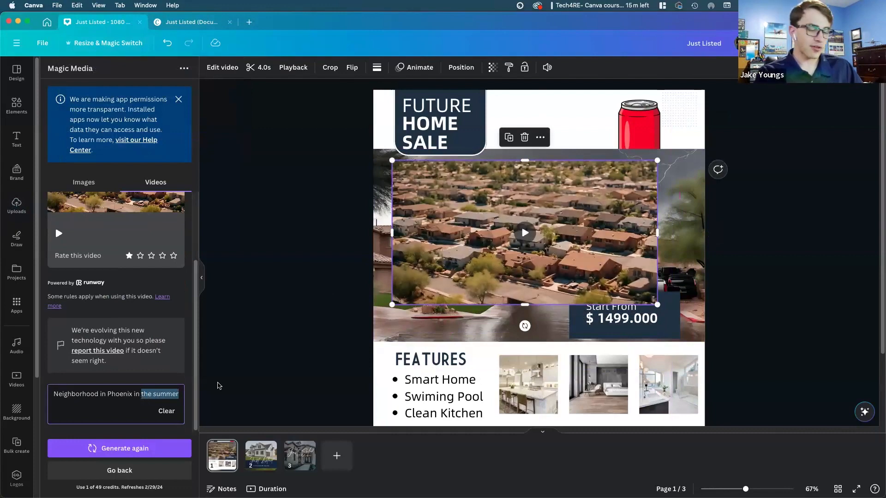
key(BackSpace)
text(a monsoon)
key(Return)
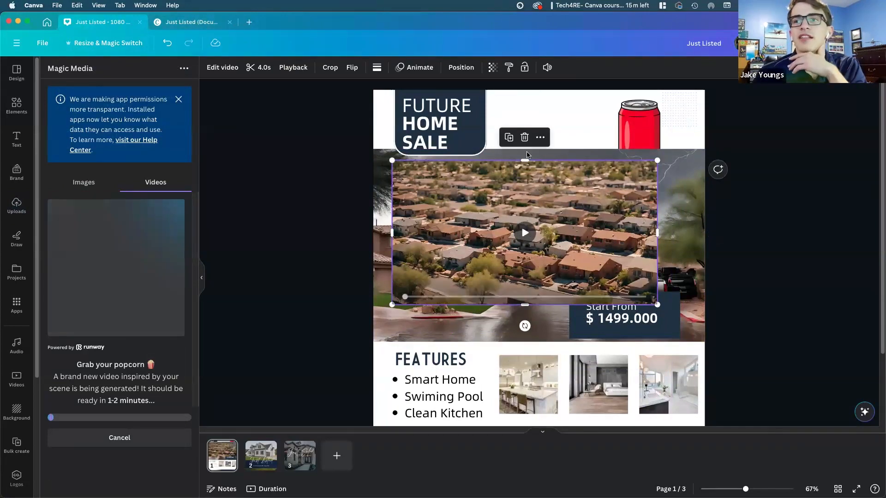
click(524, 138)
Switch to the Just Listed (Document) and browse all the Magic recommendations photos.
click(192, 21)
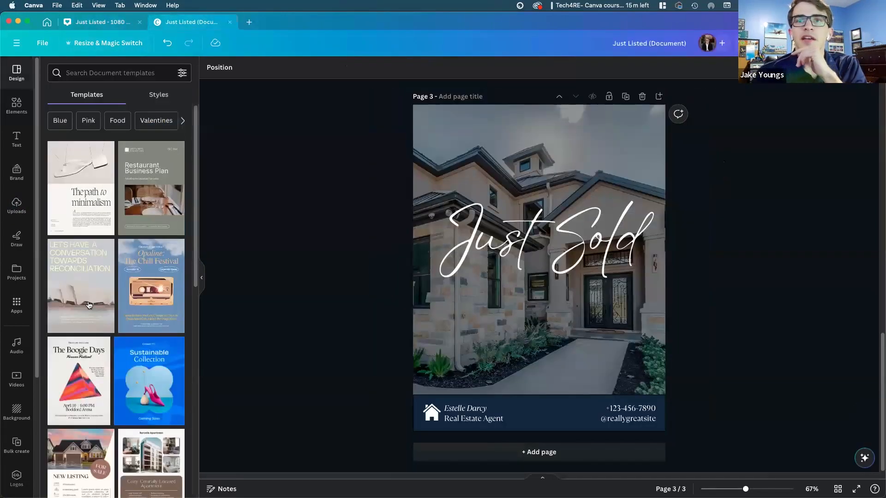
click(17, 105)
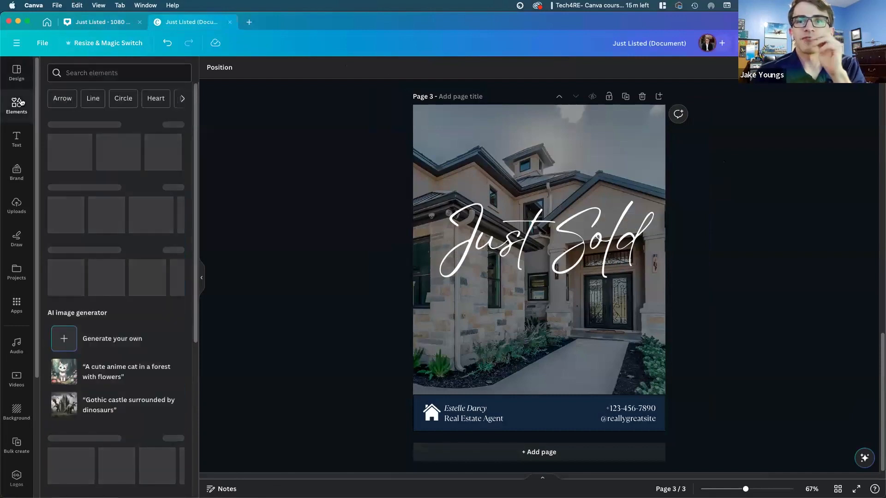
scroll(122, 413, down, 5)
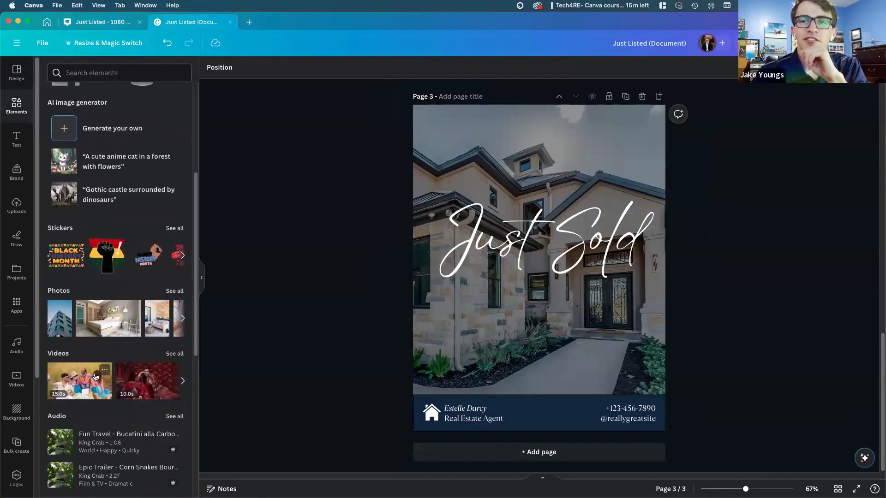
click(174, 290)
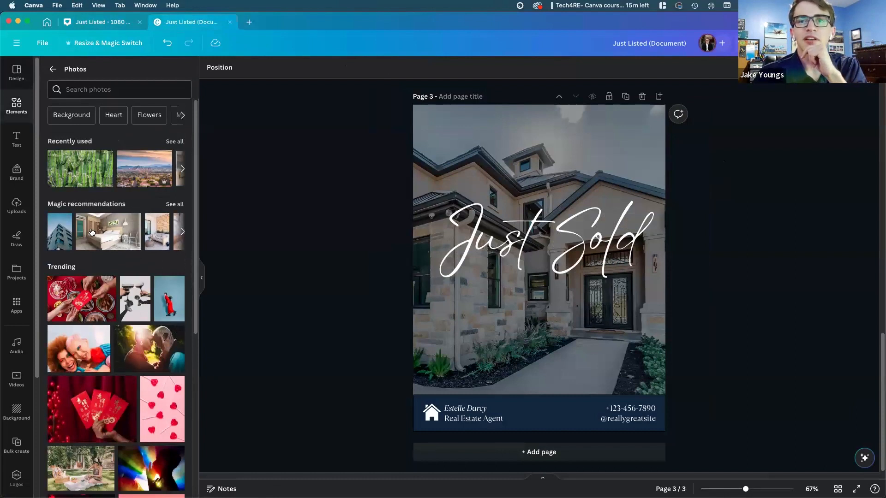
click(174, 204)
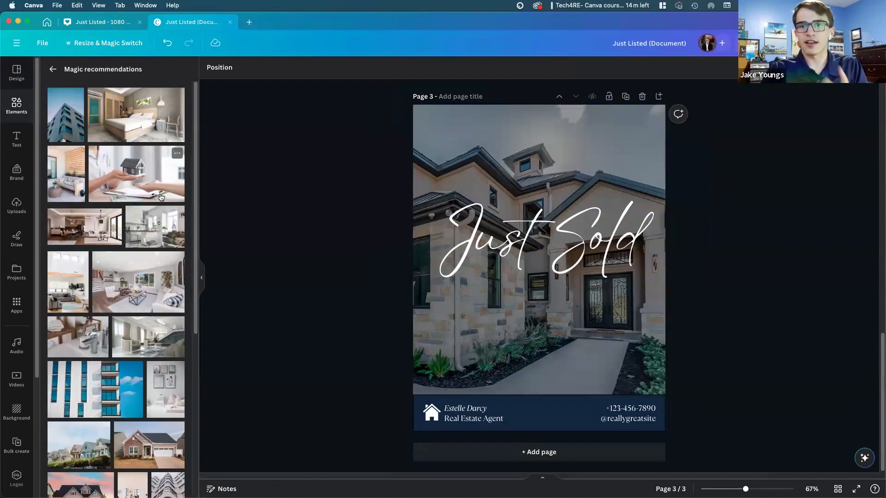
scroll(121, 316, down, 5)
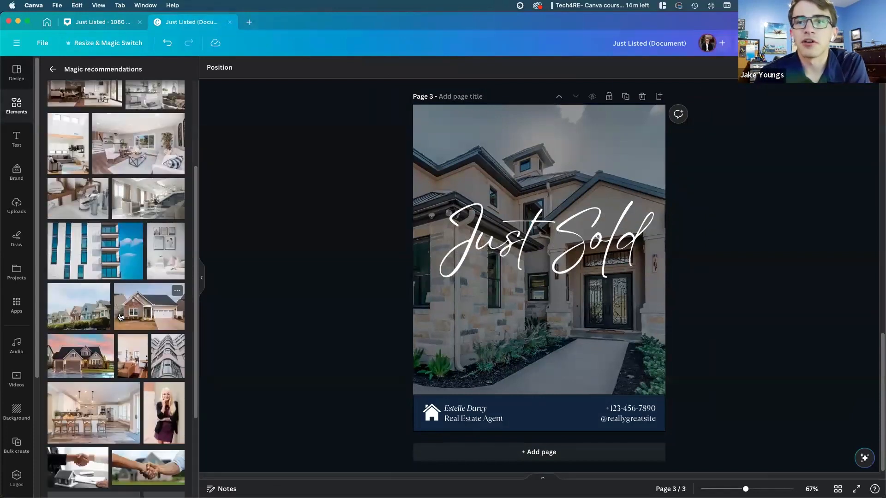
scroll(121, 317, up, 5)
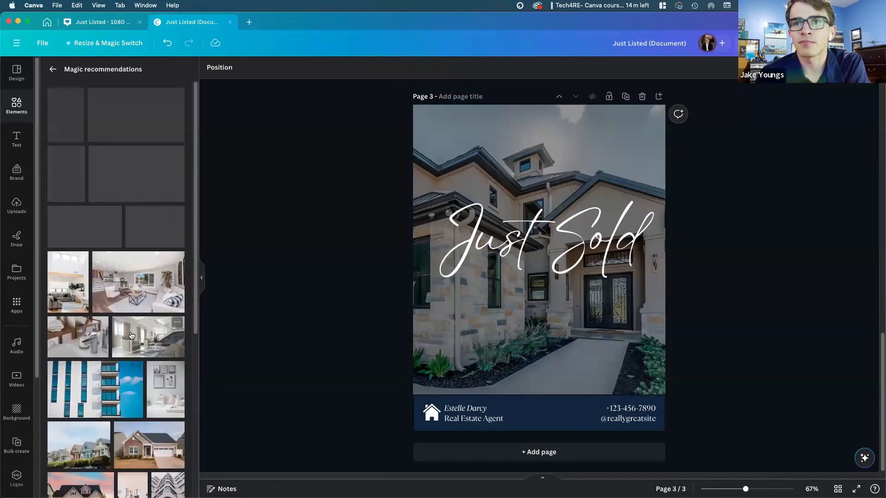
Replace page 1's main photo with the bedroom image and the first two feature thumbnails with recommended living room and kitchen photos.
scroll(521, 249, up, 15)
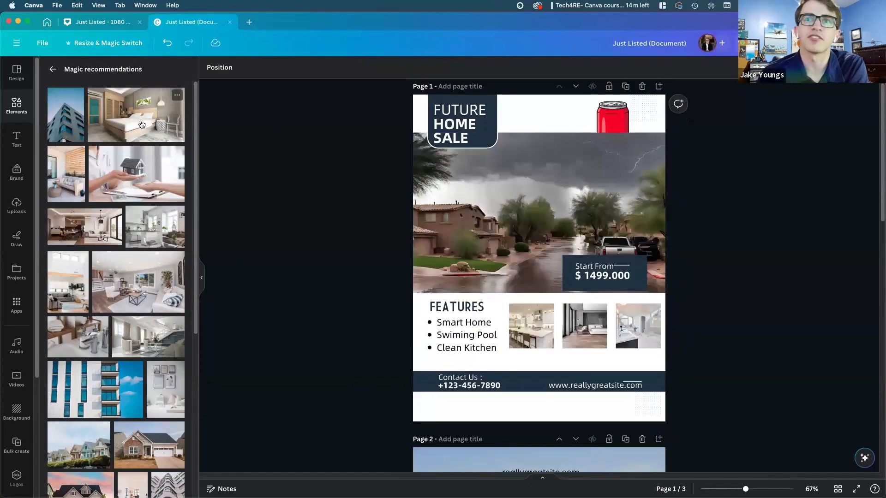
drag(171, 132, 499, 246)
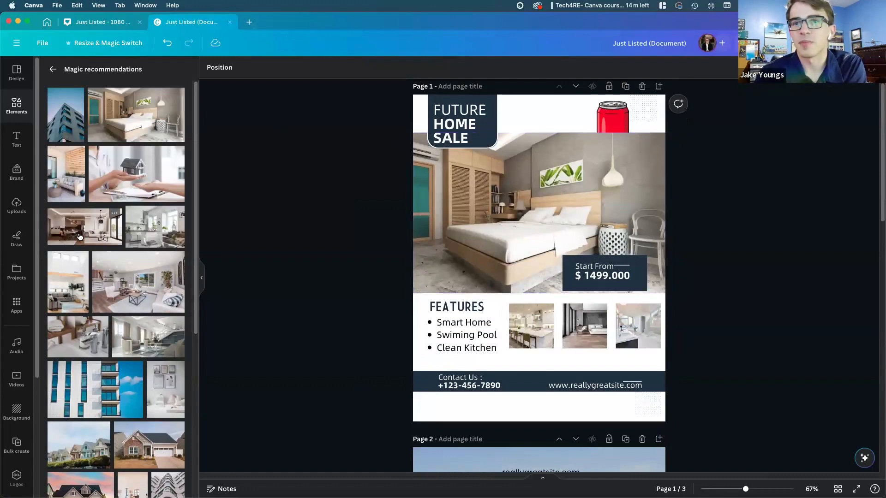
drag(71, 224, 531, 326)
drag(177, 212, 584, 326)
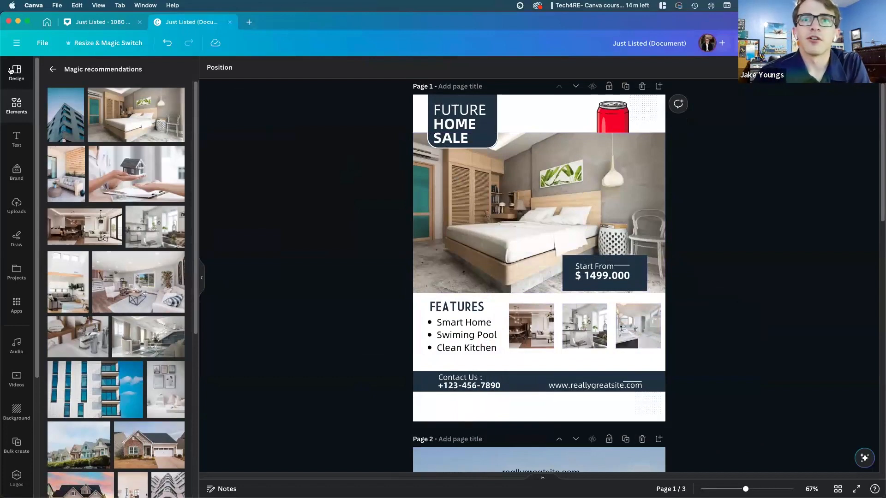
Leave the photo recommendations and search the video elements for "house".
click(51, 70)
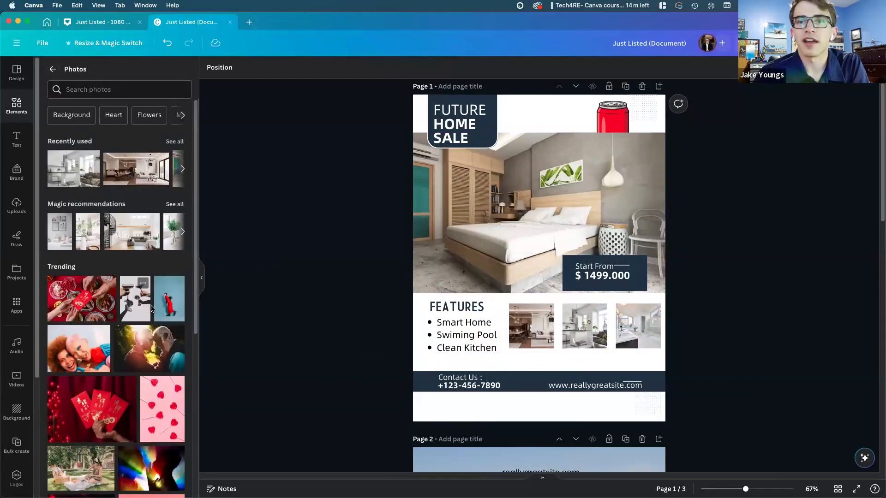
click(53, 68)
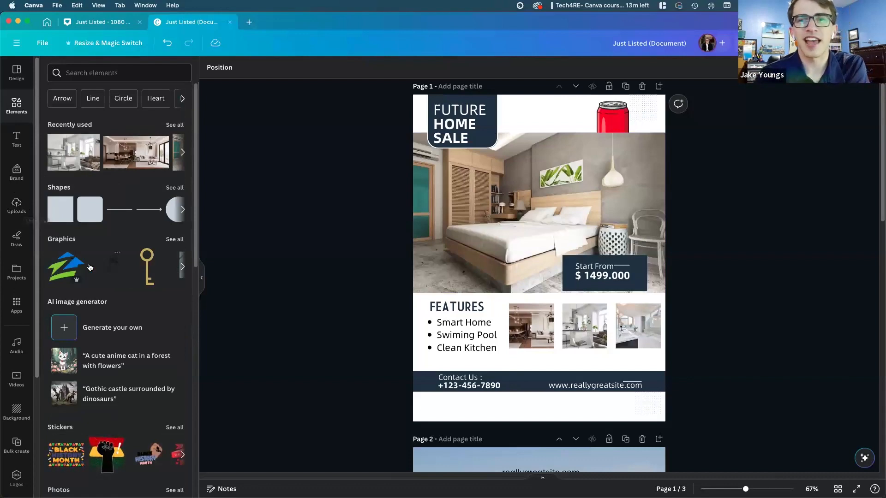
scroll(90, 268, down, 2)
scroll(90, 268, down, 7)
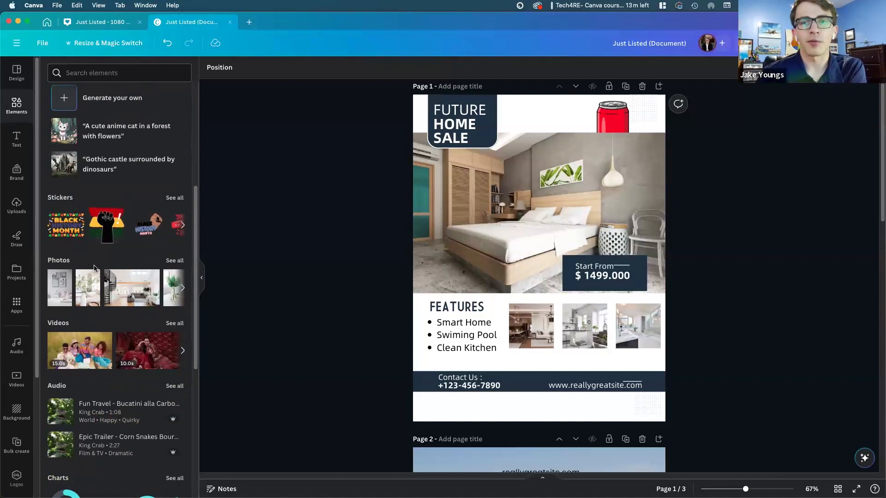
click(175, 323)
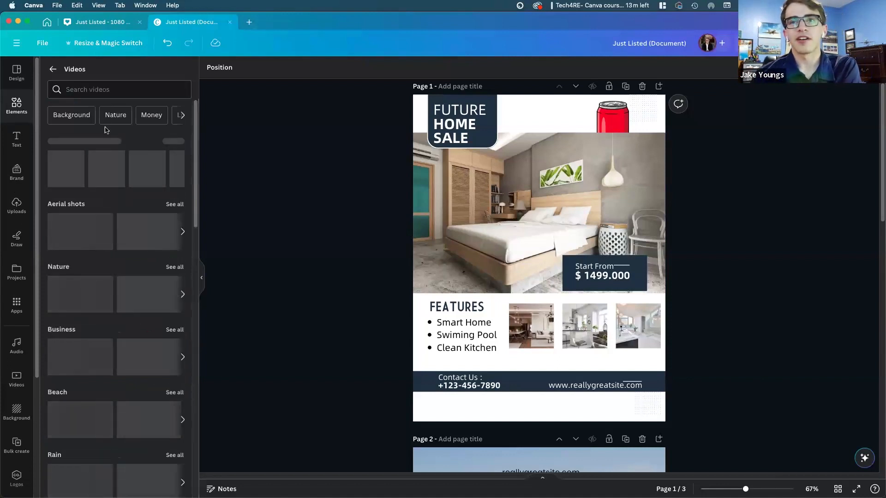
click(116, 89)
text(house)
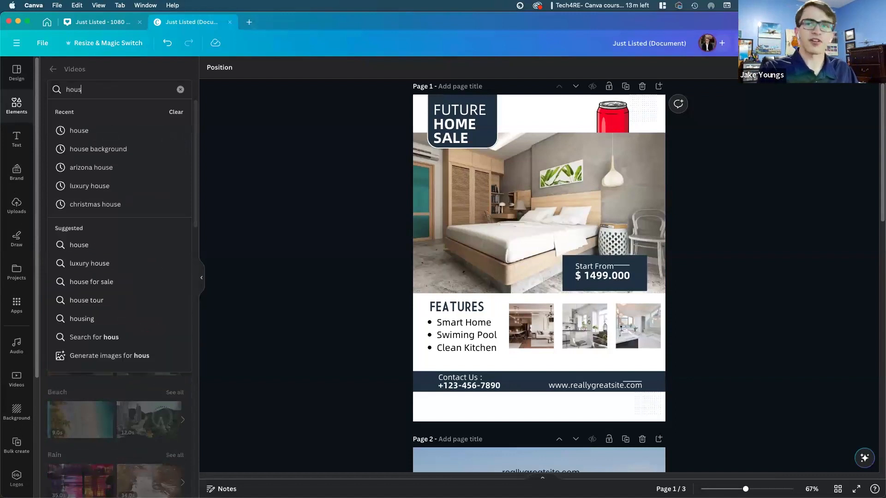
key(Return)
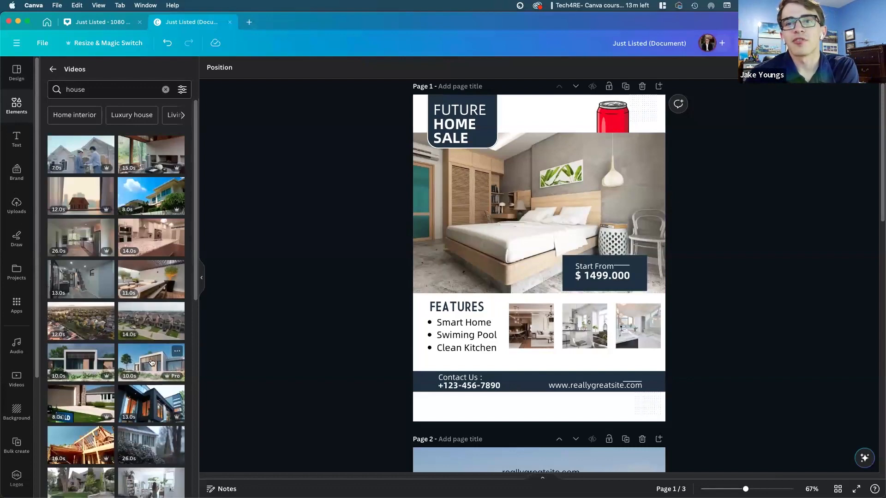
Replace the bedroom photo in page 1's main frame with the 12-second aerial neighborhood video.
drag(78, 328, 538, 212)
click(339, 230)
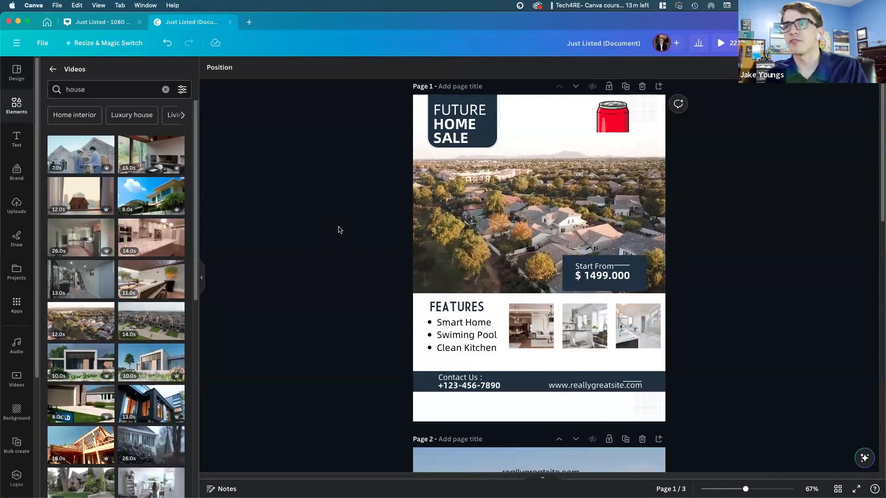
mouse_move(553, 140)
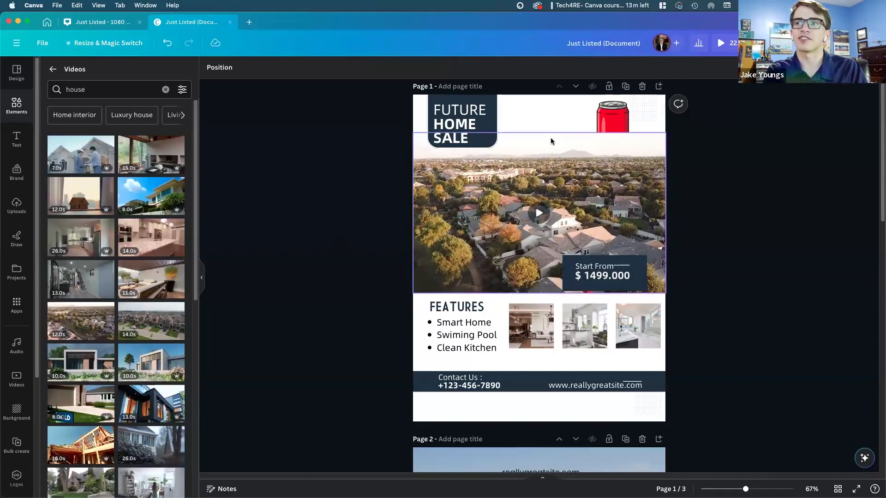
click(539, 109)
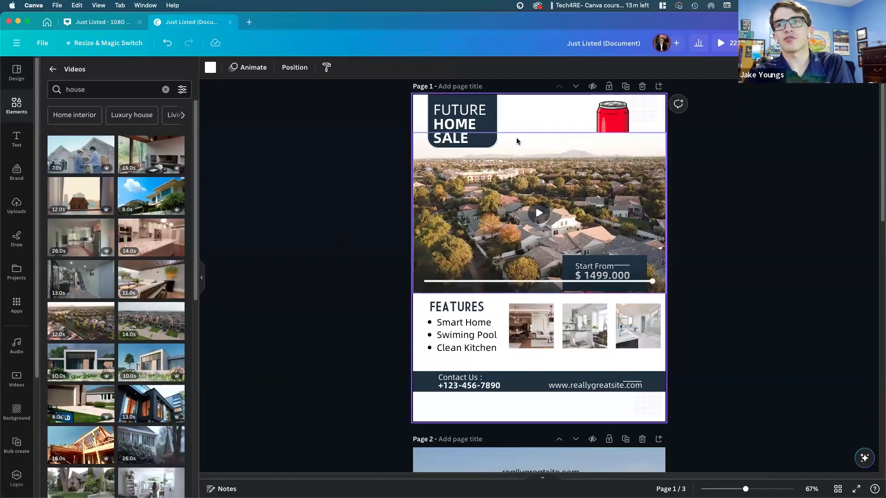
Change the white background to the sampled off-white #FFFFFB across all pages and delete the red can graphic from page 1.
click(210, 68)
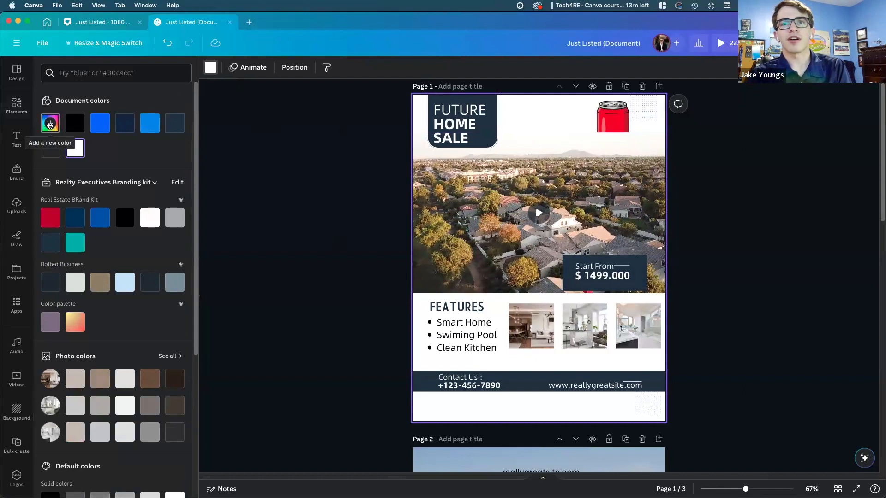
click(50, 124)
click(165, 241)
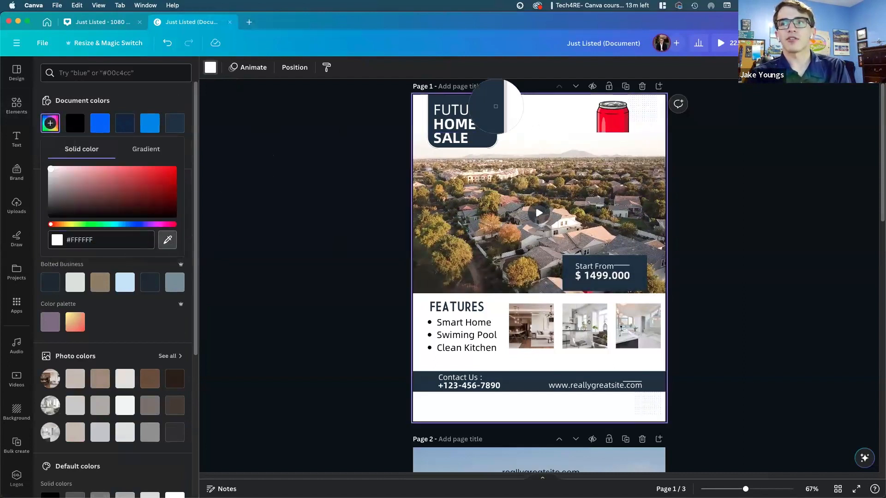
click(524, 141)
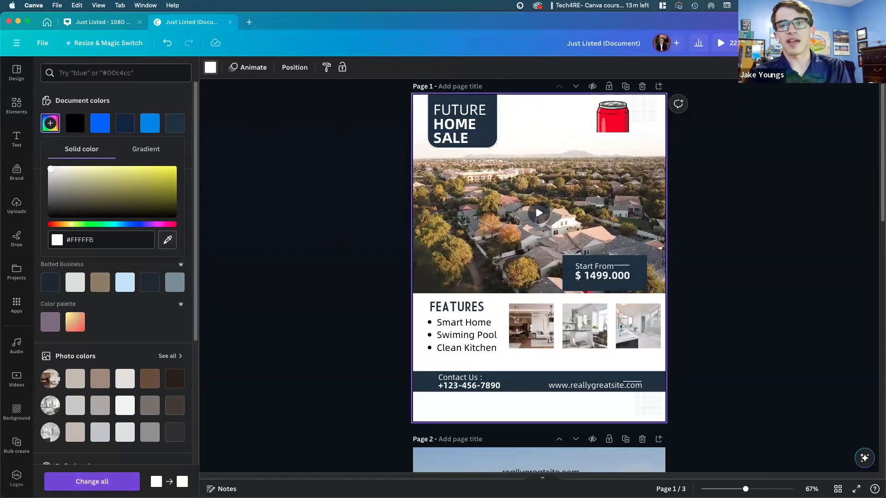
click(92, 481)
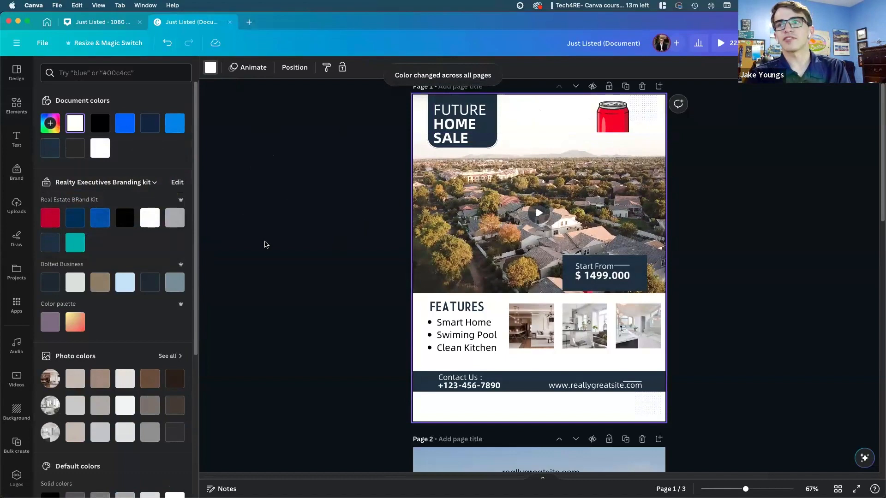
click(606, 120)
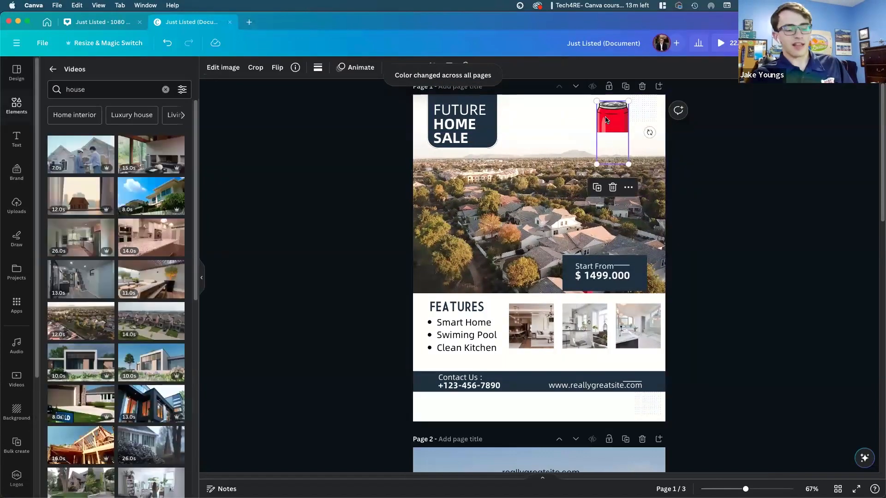
key(Delete)
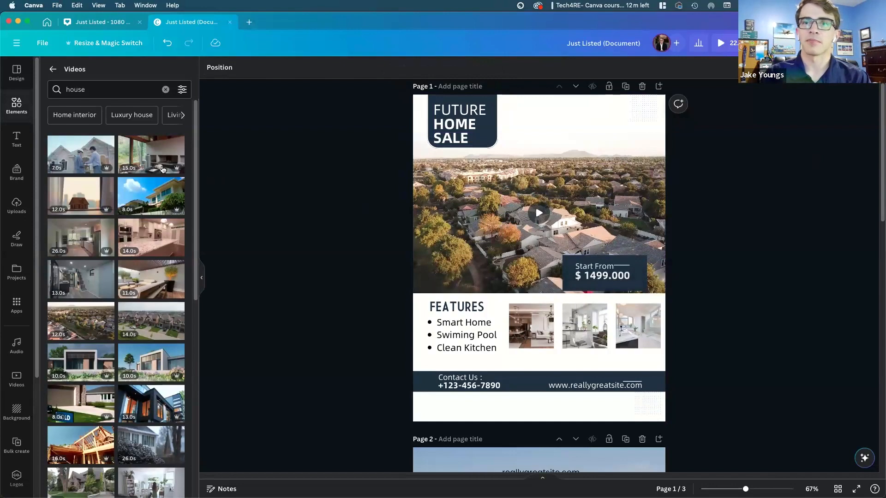
Leave the house video results and open the full audio collection among the elements.
click(51, 68)
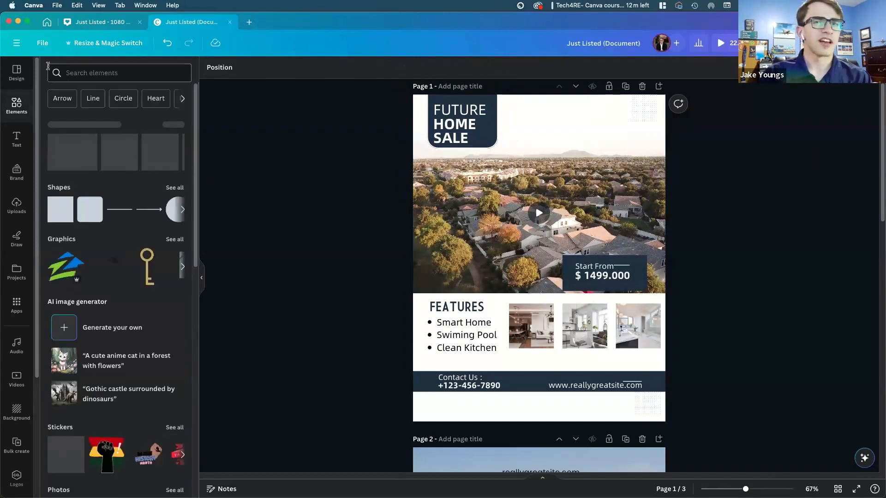
scroll(136, 365, down, 5)
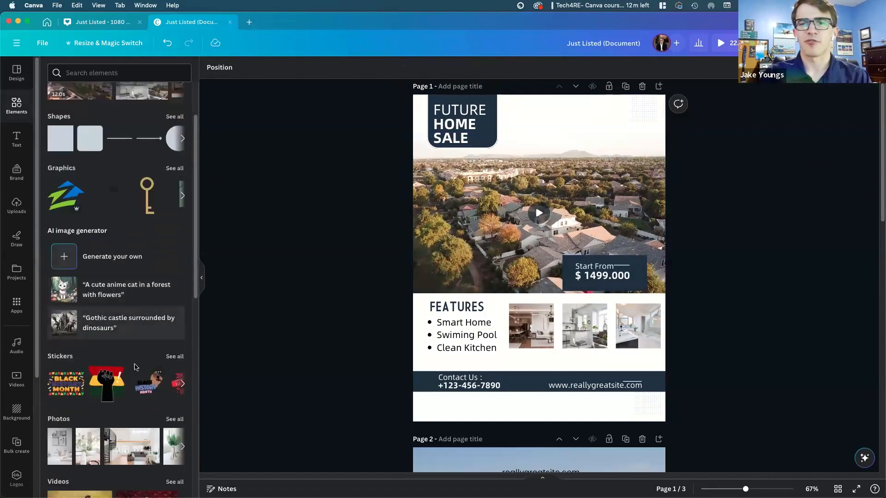
scroll(137, 366, down, 3)
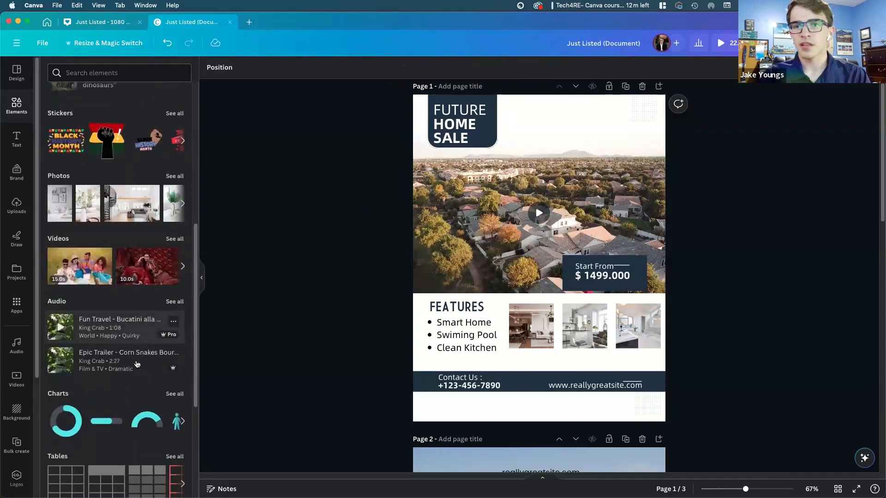
scroll(138, 361, down, 2)
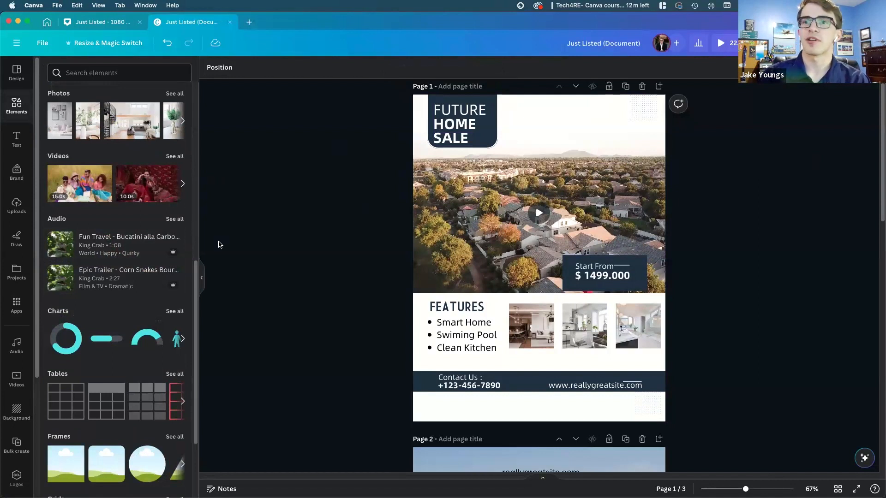
click(175, 220)
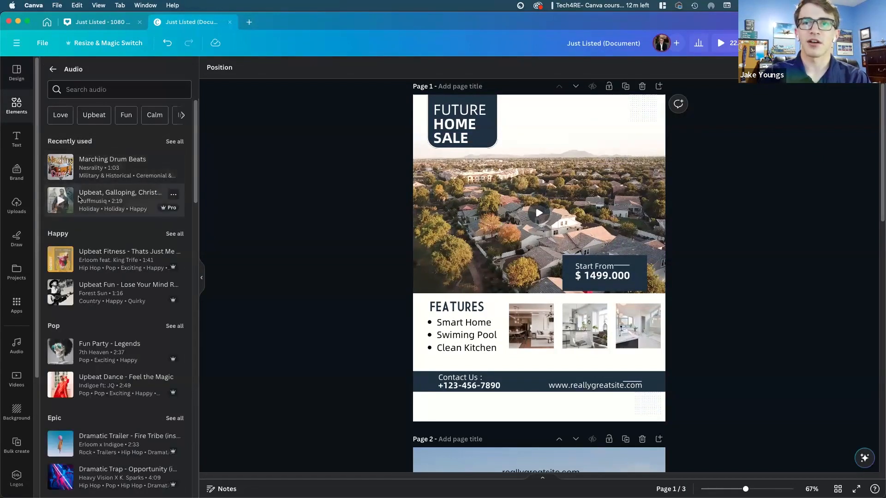
List the Upbeat audio tracks, preview Upbeat Inspiration and add it to the design.
click(124, 88)
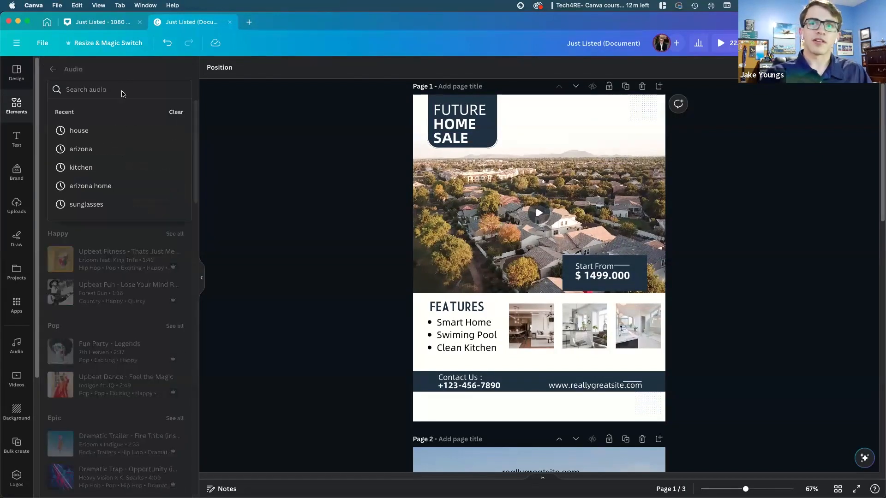
click(148, 71)
click(95, 114)
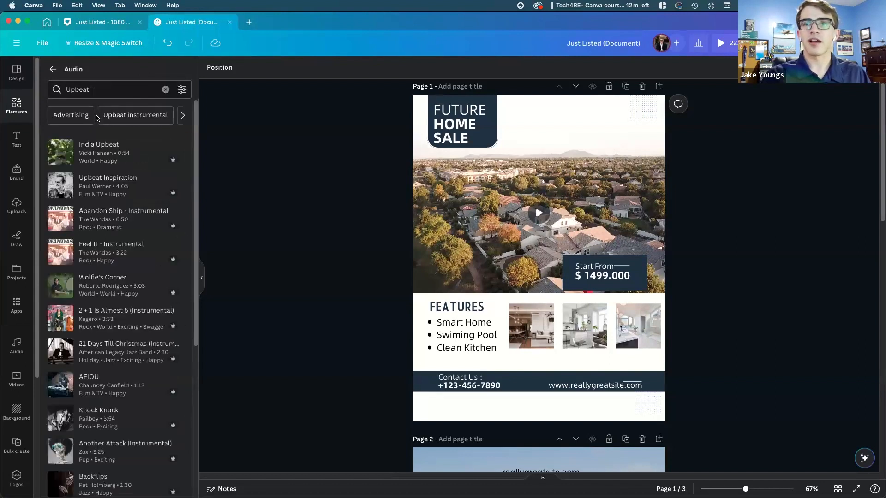
click(62, 186)
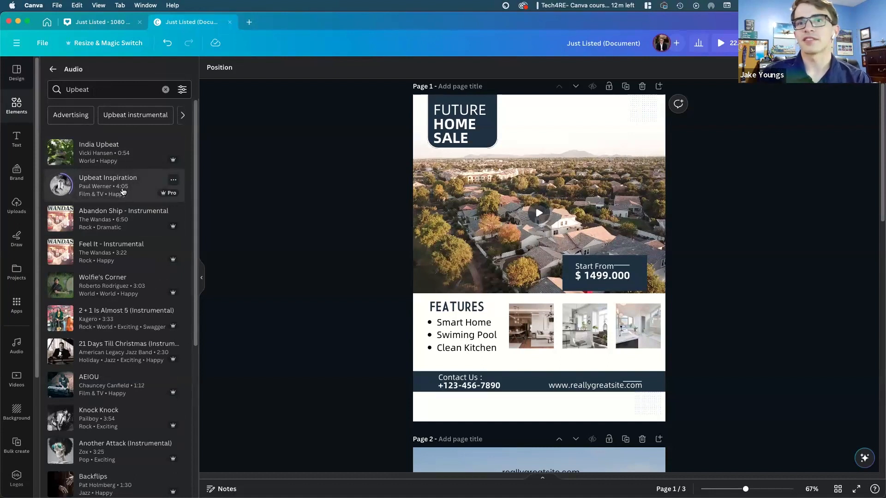
click(124, 192)
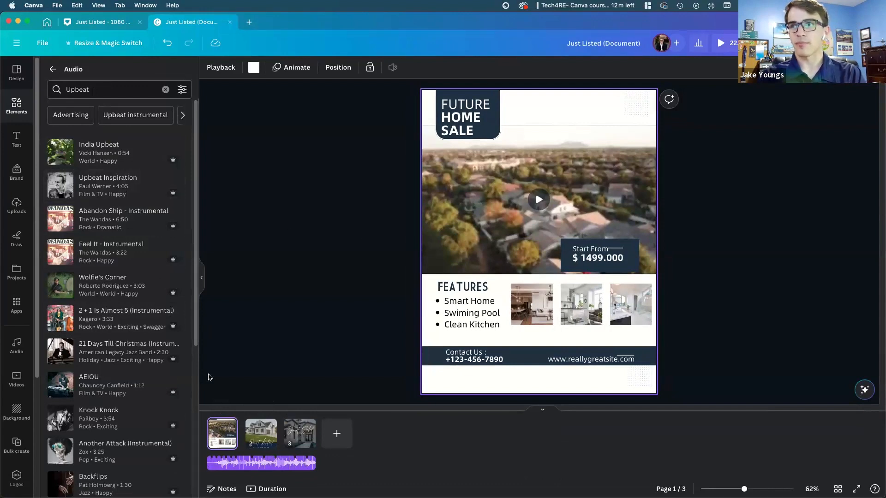
click(378, 255)
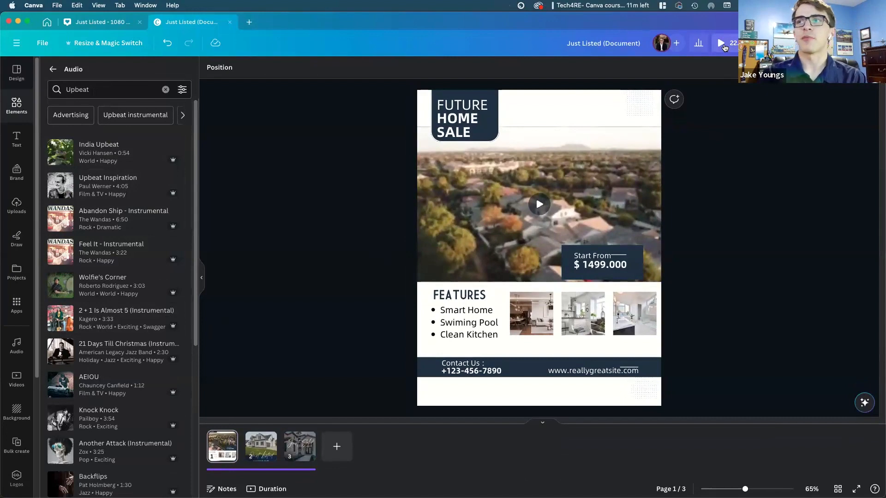
Play a full preview of the design with its audio and close the preview.
click(722, 43)
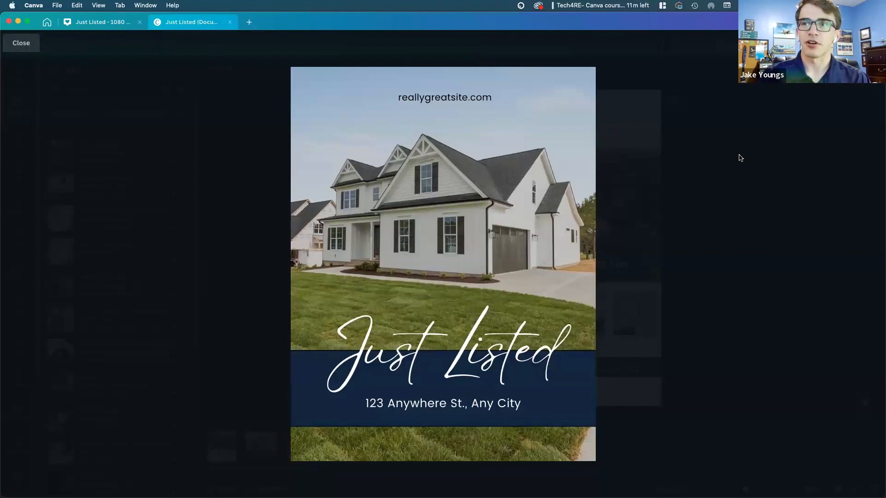
key(Escape)
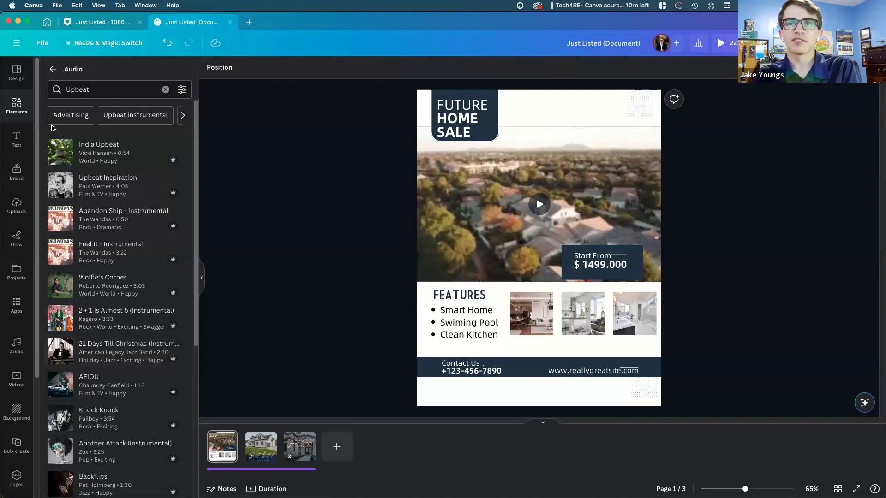
Return to all elements and examine the available categories, including charts, tables, frames, grids and collections.
click(54, 70)
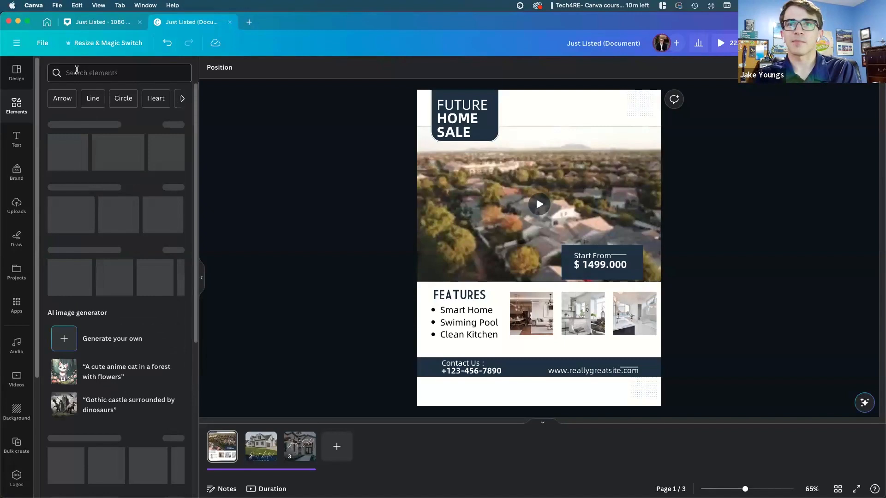
scroll(149, 303, down, 6)
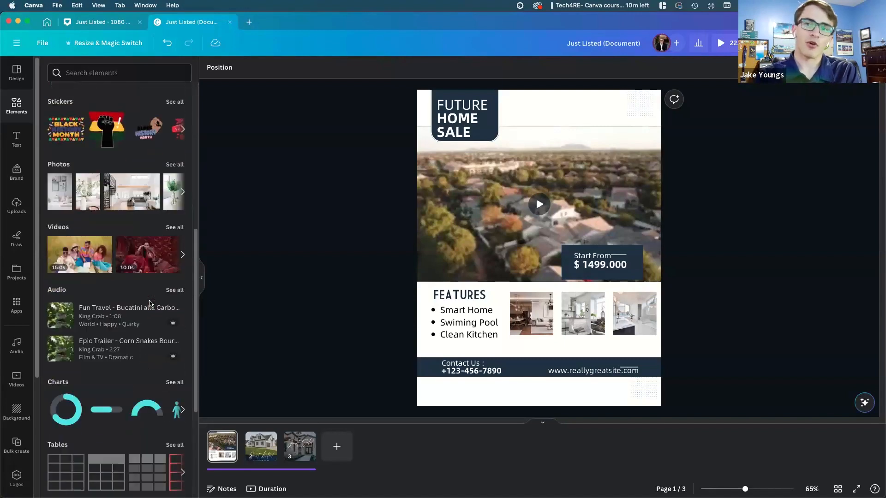
scroll(149, 303, down, 5)
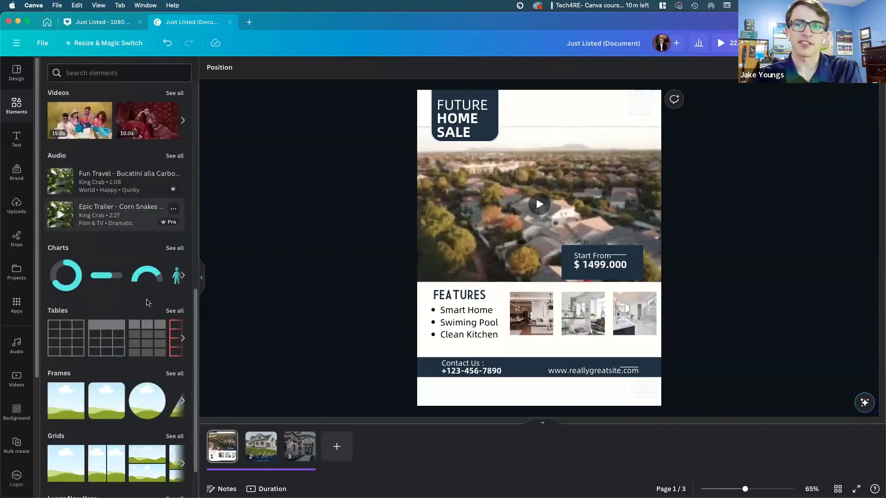
scroll(148, 303, down, 2)
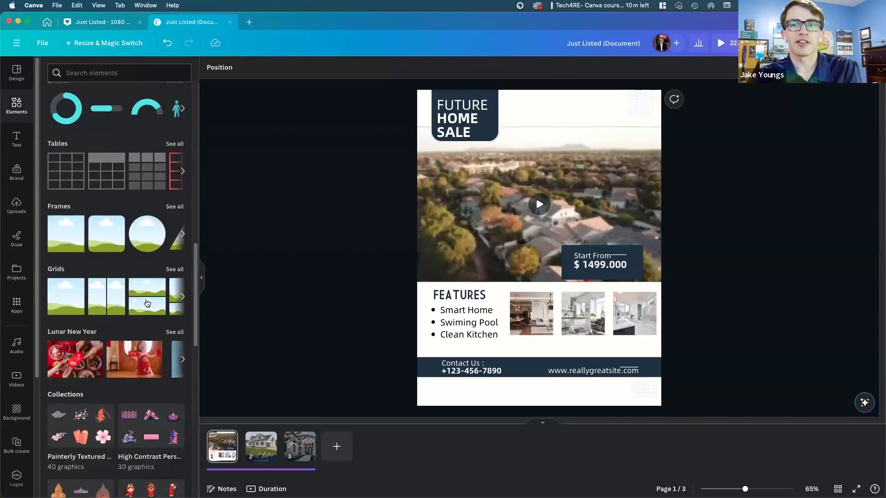
scroll(146, 303, up, 3)
scroll(146, 303, up, 2)
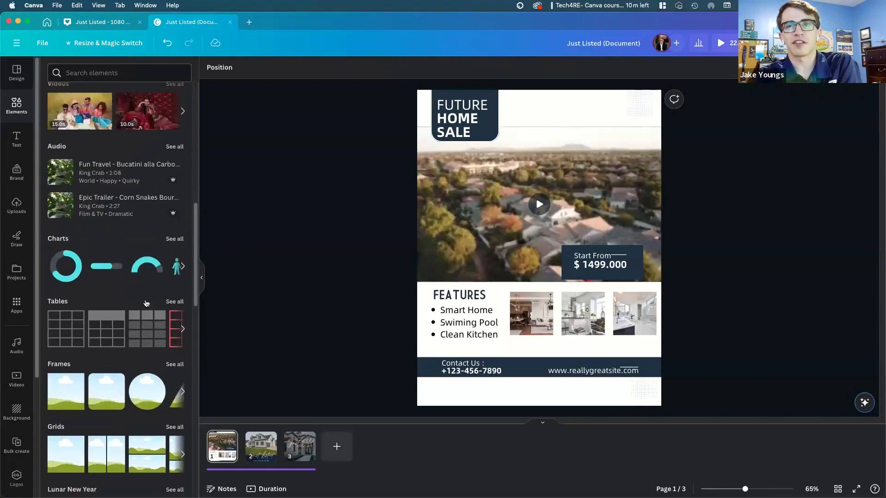
scroll(124, 299, down, 7)
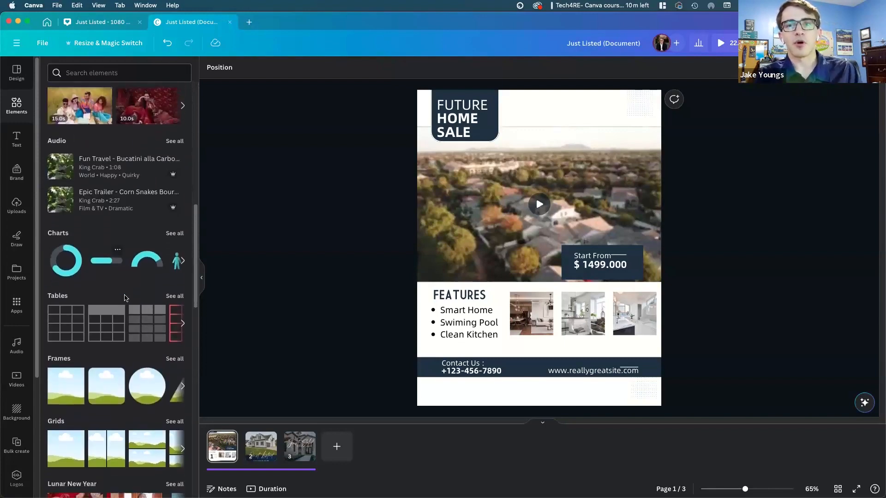
scroll(126, 296, down, 3)
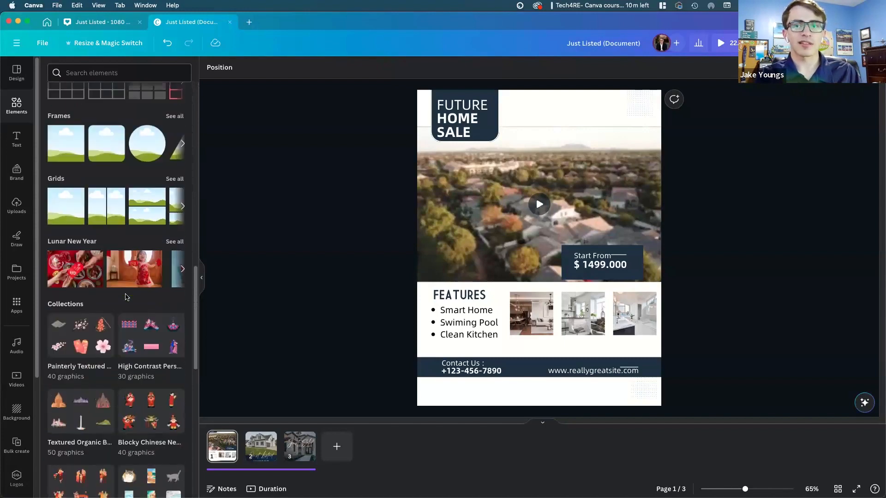
scroll(79, 201, up, 2)
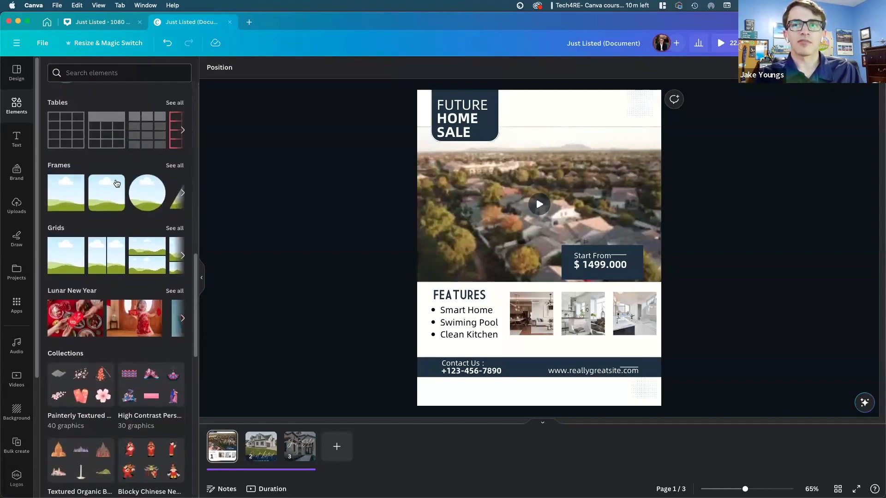
scroll(64, 225, up, 1)
scroll(64, 224, up, 2)
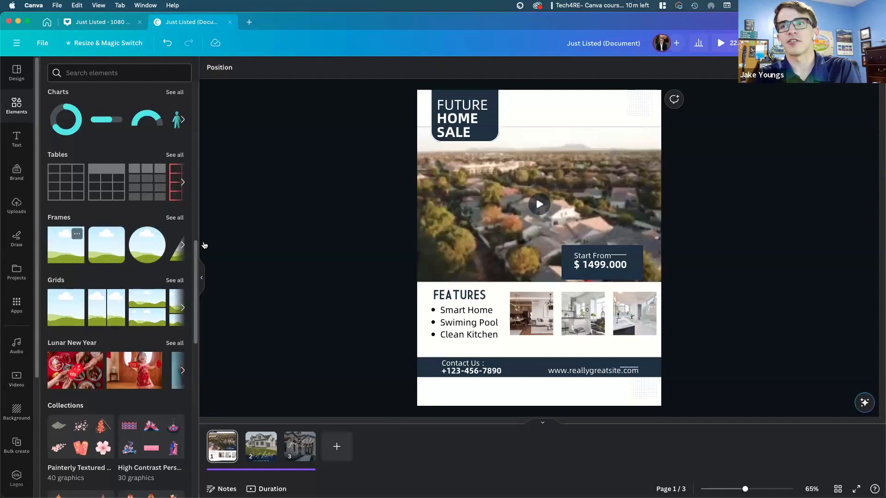
Replace page 1's main video with a square frame stretched to about 8.5 by 6.61 in across the page's upper part.
click(487, 232)
key(Delete)
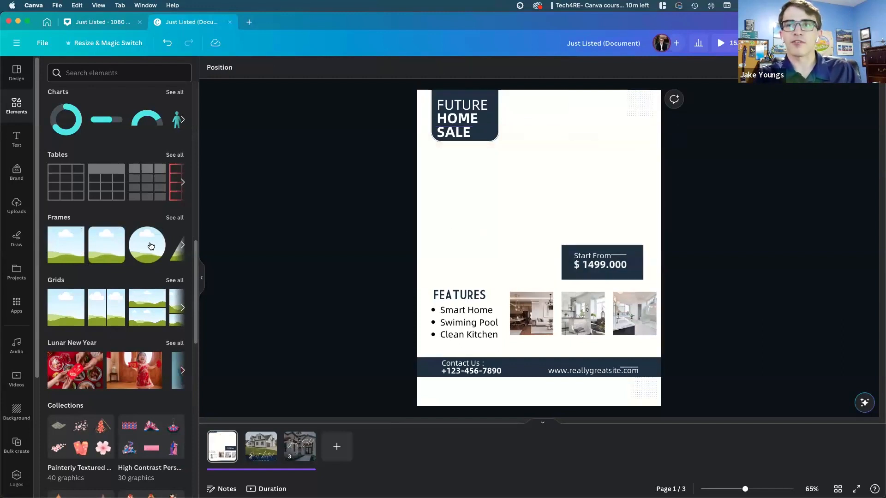
click(54, 262)
drag(536, 247, 535, 242)
drag(480, 223, 417, 224)
drag(601, 219, 662, 220)
drag(547, 155, 531, 88)
Send the large frame to the back, behind the Future Home Sale title and the price box.
click(312, 67)
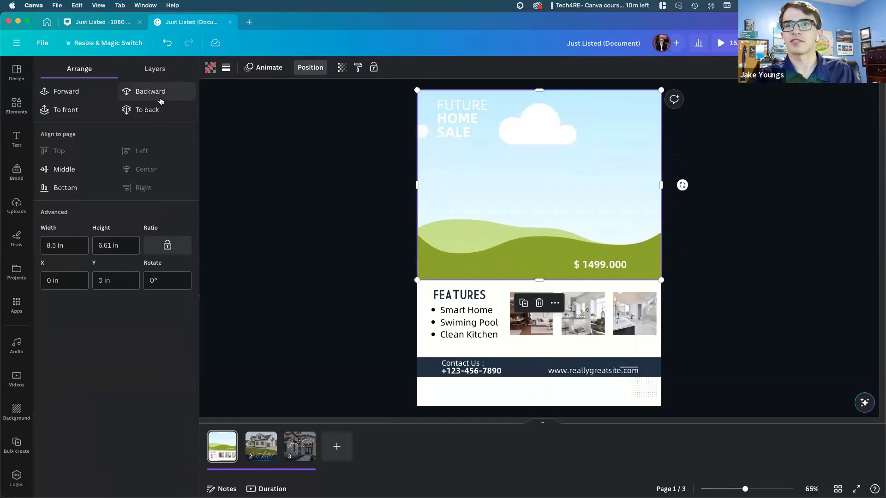
click(147, 109)
click(338, 159)
click(363, 157)
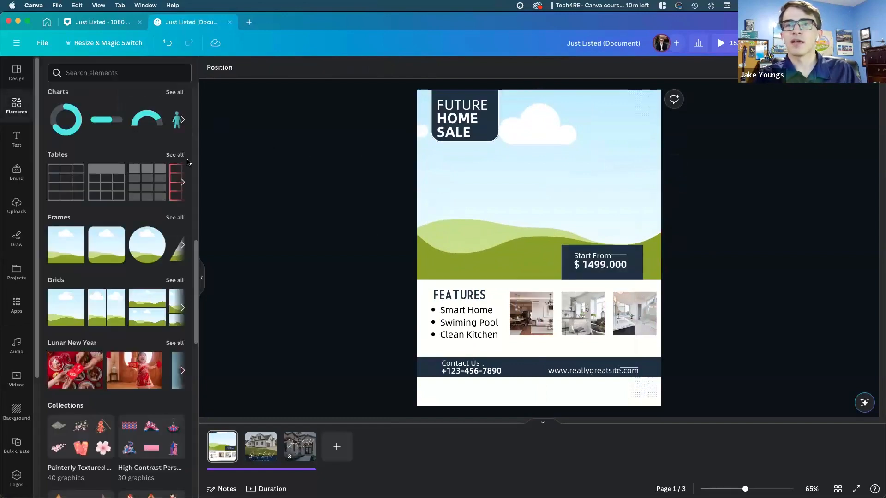
Fill the large frame with the green cactus photo from the recently used elements.
scroll(120, 212, up, 15)
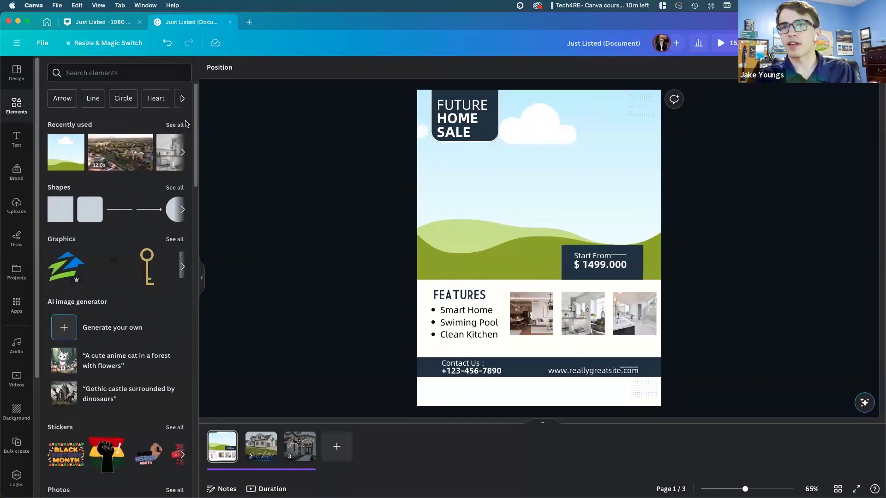
click(175, 125)
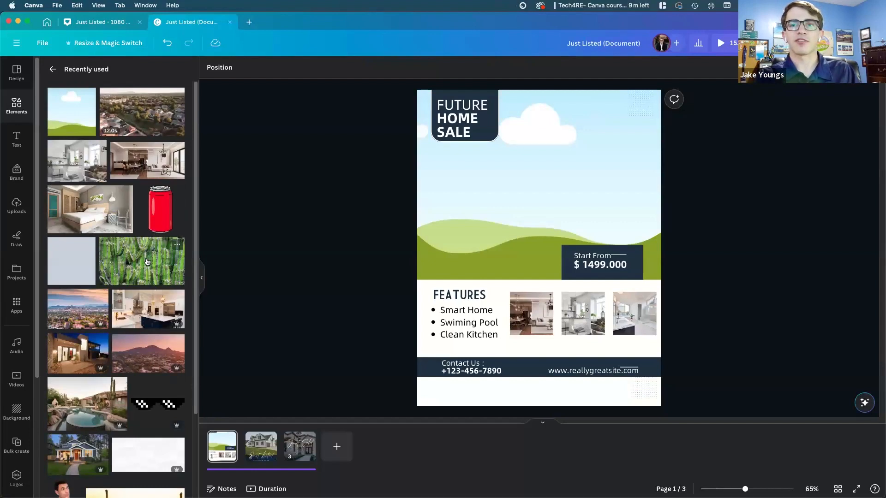
drag(148, 258, 465, 229)
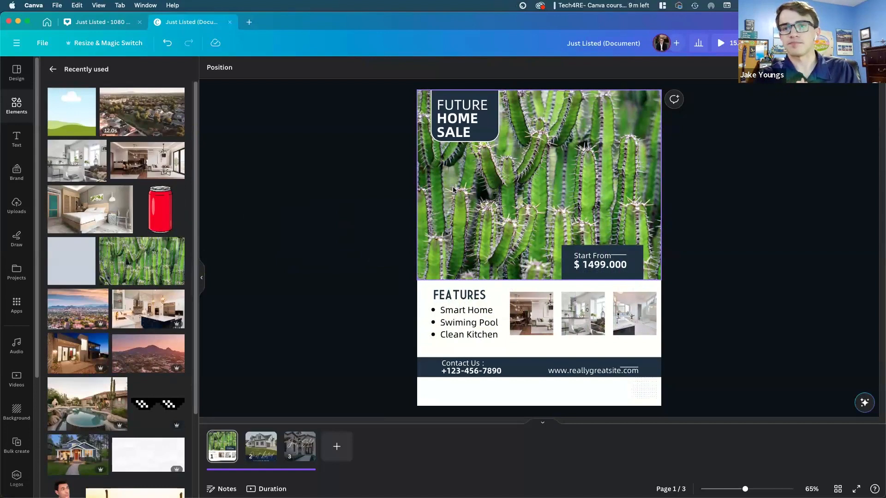
Return to all elements and examine the grid layouts and the frame categories, including devices, paper, letters, numbers and trending shapes.
click(52, 68)
scroll(112, 343, down, 15)
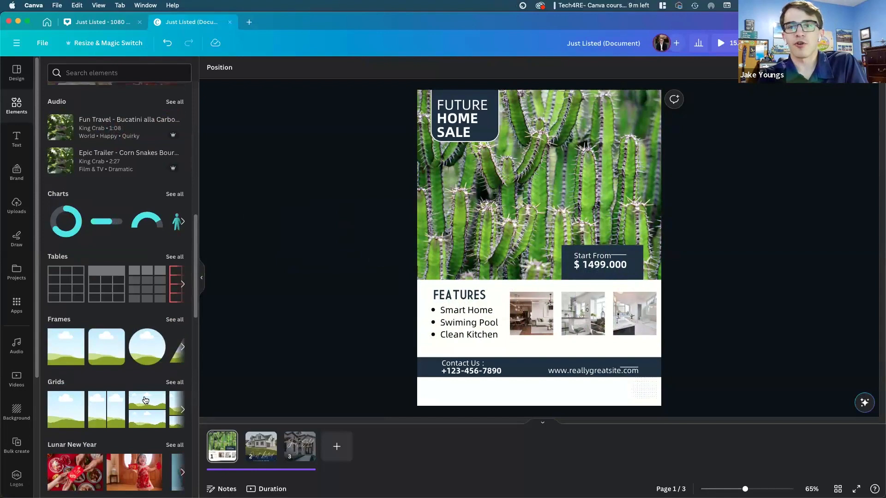
click(182, 415)
click(181, 414)
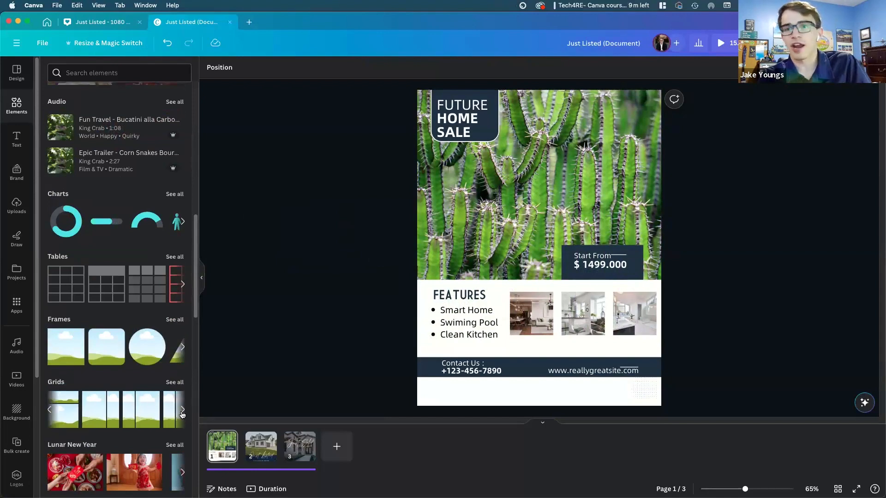
click(176, 320)
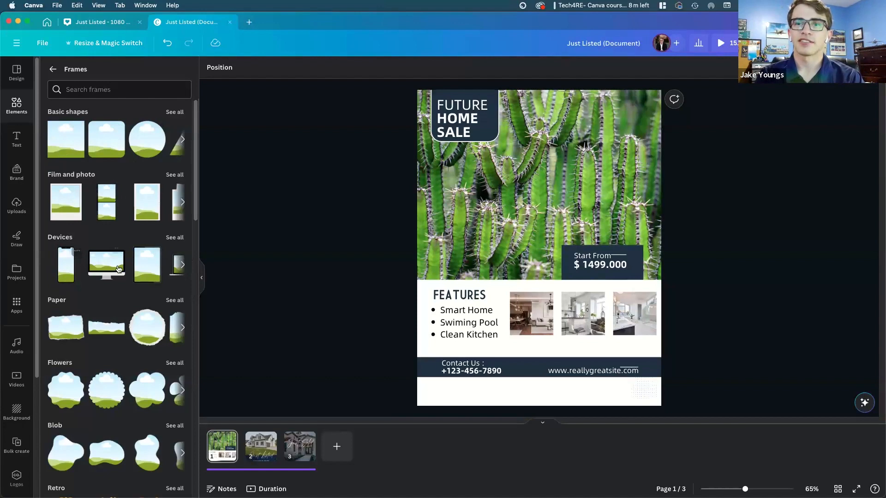
scroll(134, 357, down, 3)
scroll(134, 357, down, 9)
scroll(166, 300, down, 2)
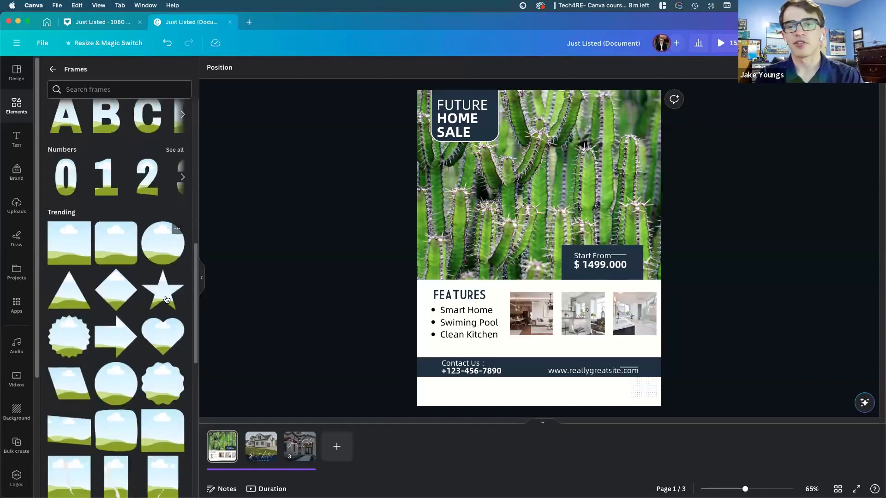
click(52, 70)
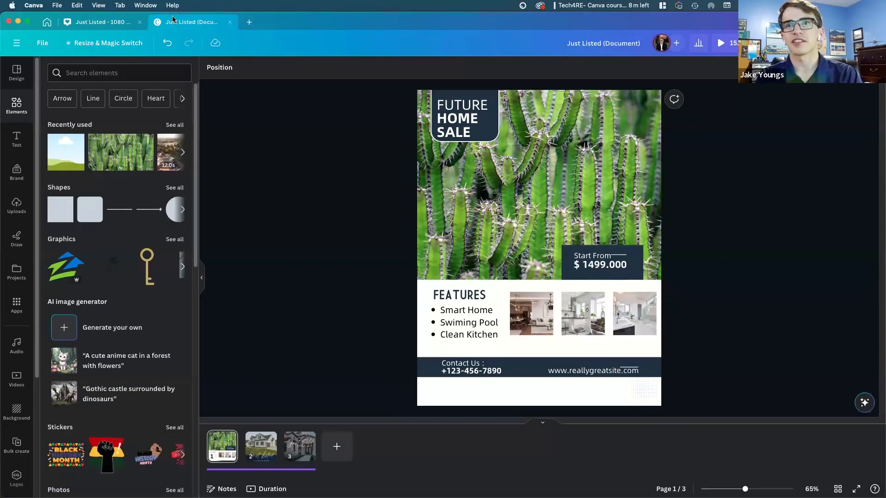
Close the Just Listed document and add the generated rainy street video to page 1 of the other Just Listed design.
key(super+w)
mouse_move(123, 294)
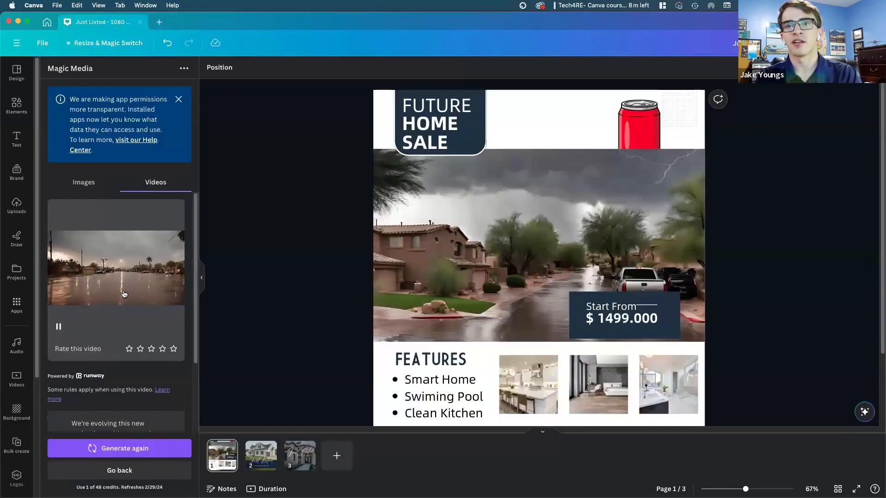
click(95, 319)
click(538, 297)
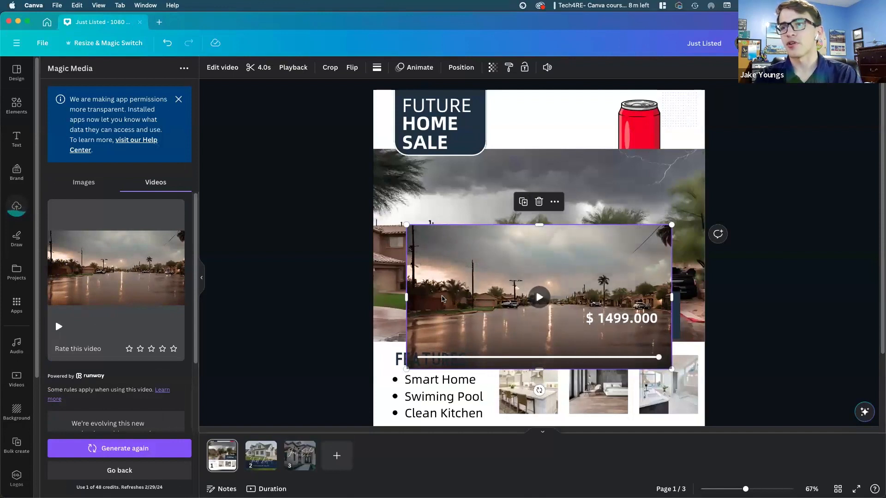
click(293, 191)
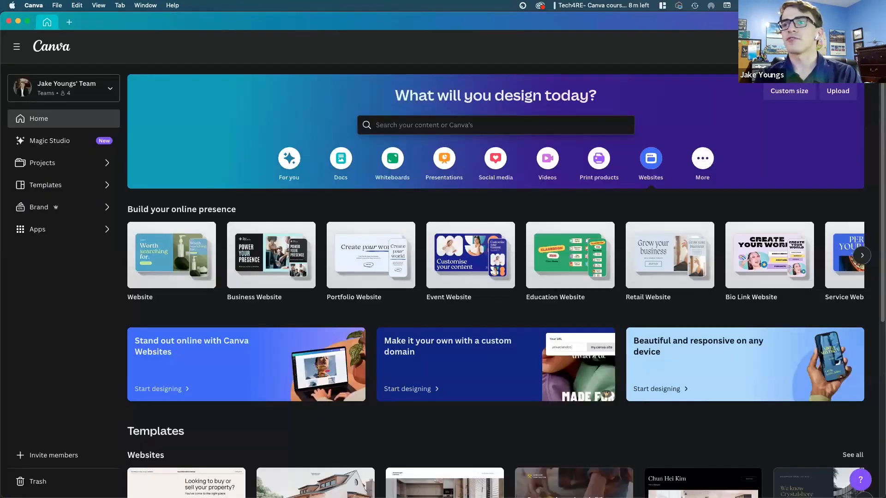
From the home page, search the new design types for flyer and create a Flyer (Portrait 8.5 × 11 in).
click(802, 92)
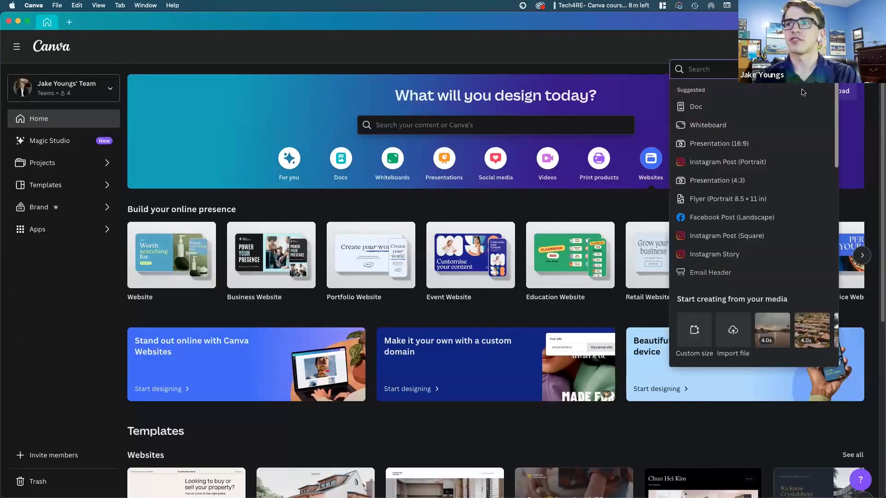
click(722, 76)
text(flyer)
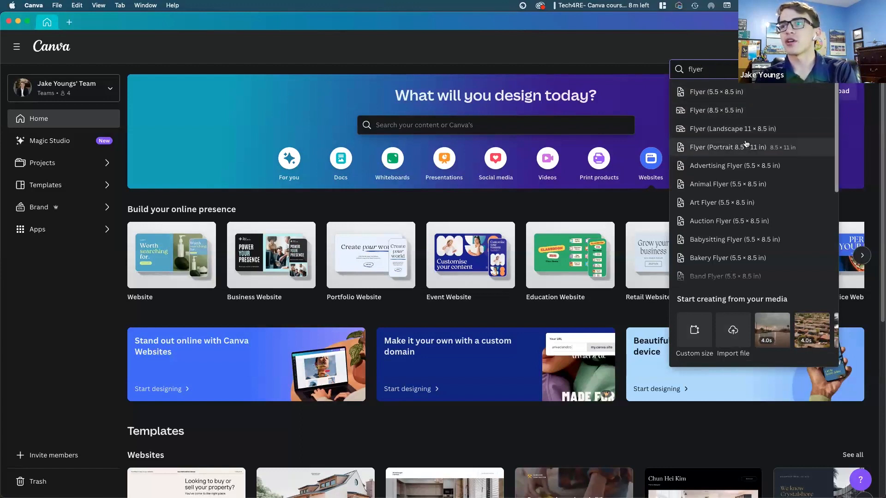
click(722, 148)
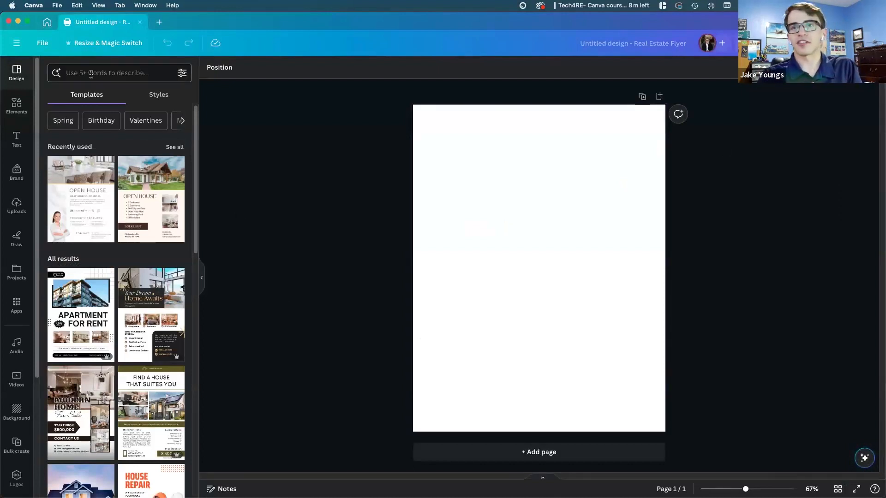
Search the templates for Open House and apply both pages of the Brown Minimalist Open House Flyer.
click(91, 74)
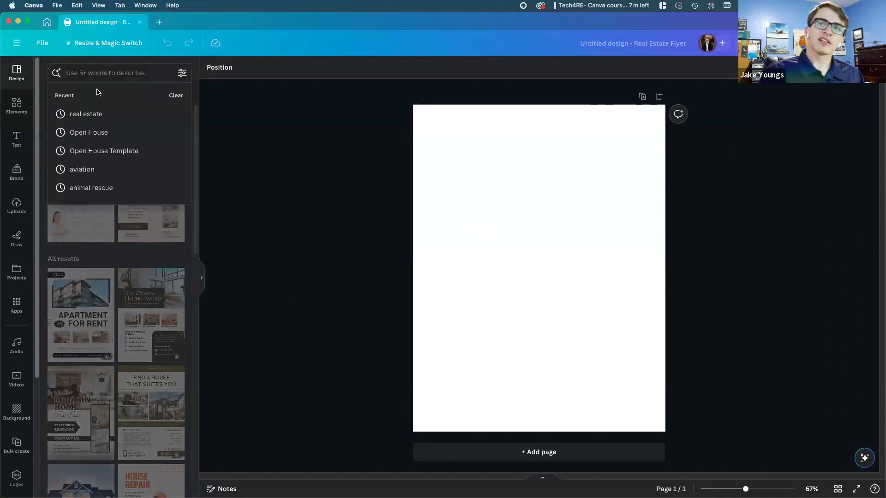
click(89, 132)
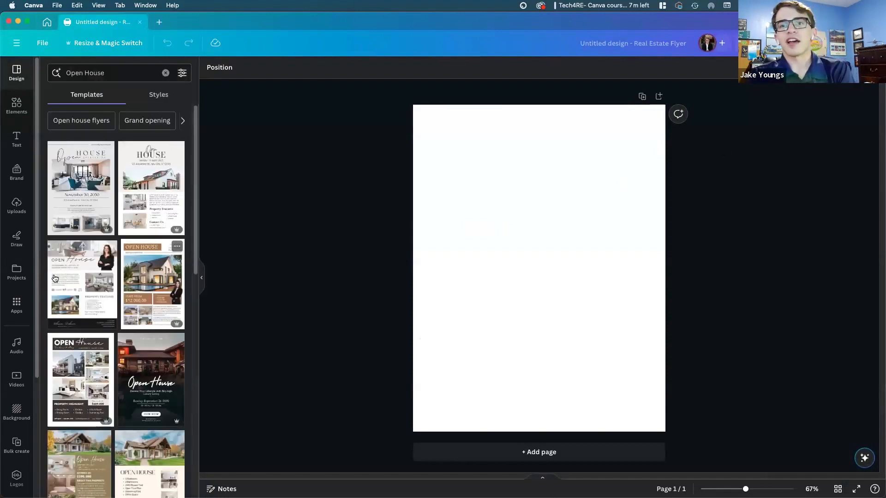
scroll(111, 326, down, 1)
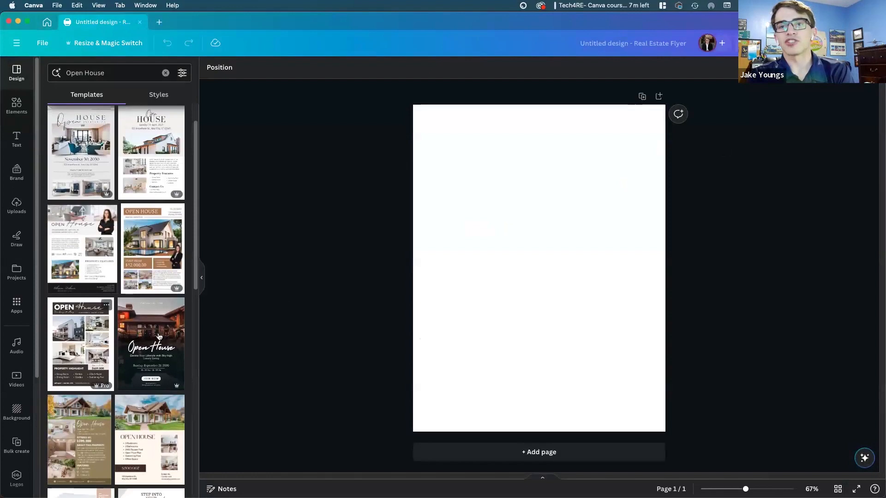
scroll(69, 341, down, 5)
scroll(74, 346, down, 1)
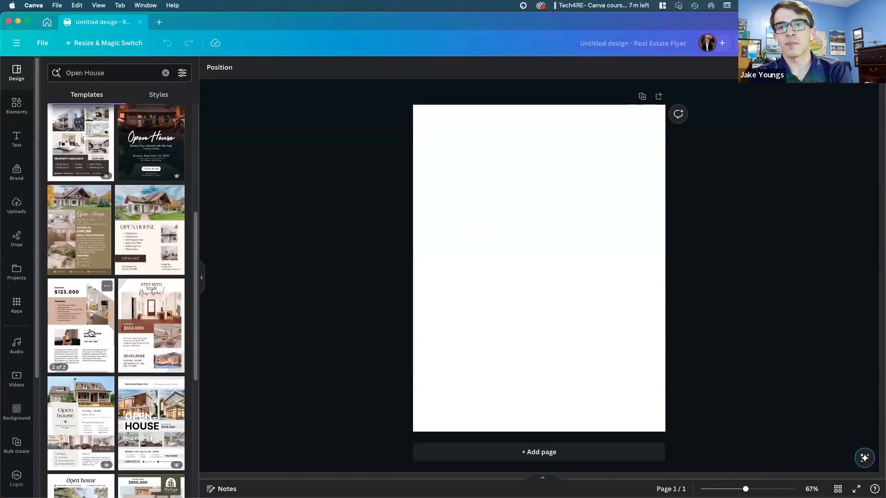
click(90, 332)
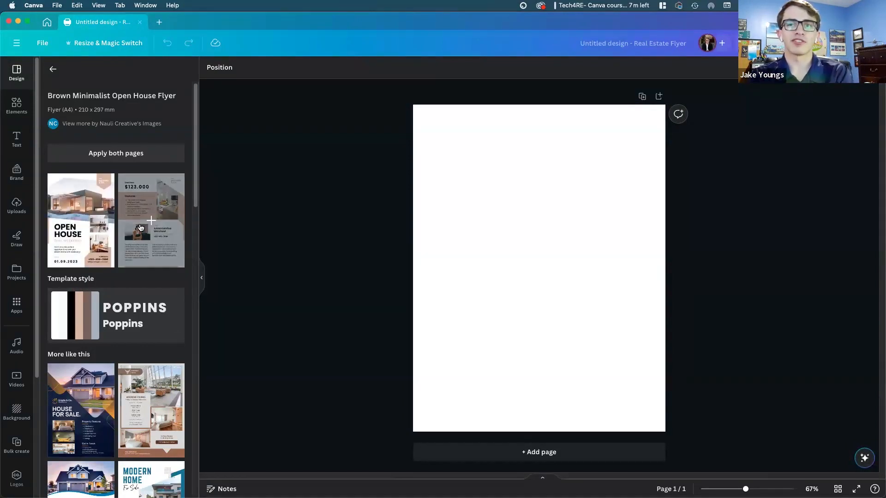
click(113, 154)
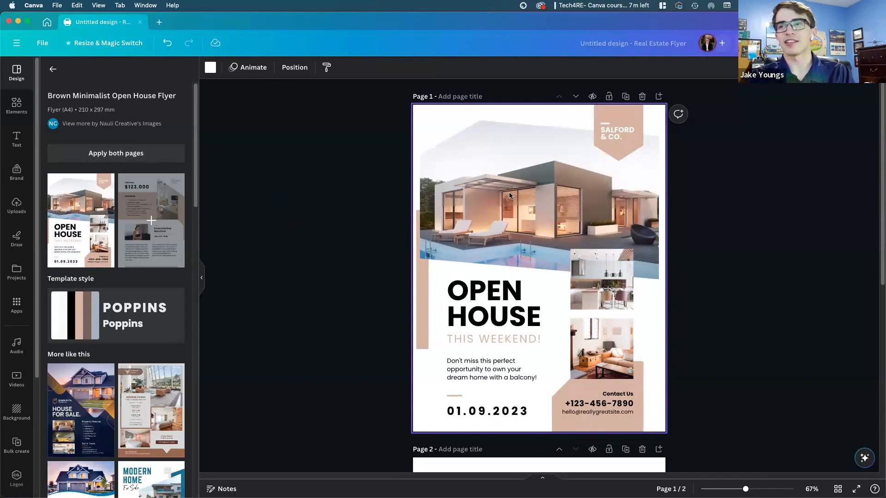
Widen the main house photo on page 1 so it spans from one side edge of the page to the other.
click(436, 197)
drag(419, 198, 409, 197)
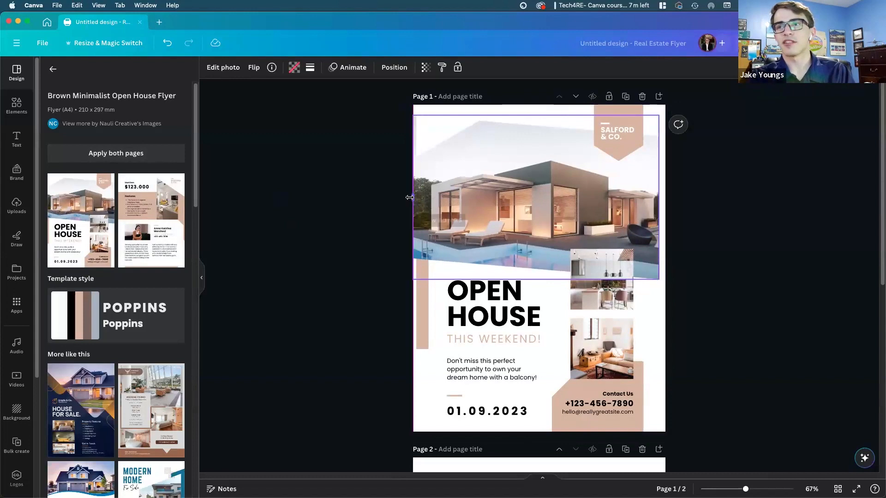
drag(658, 197, 665, 197)
click(722, 218)
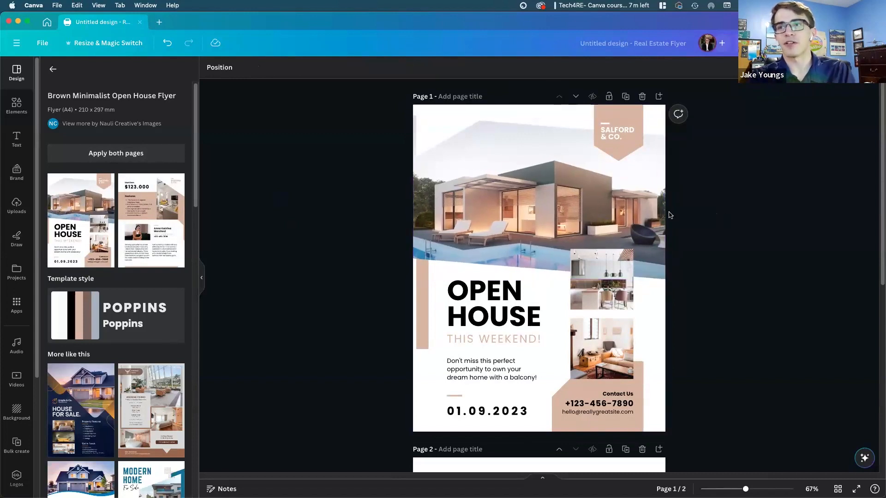
Look through more of the Open House templates and replace the template search with real estate.
click(53, 71)
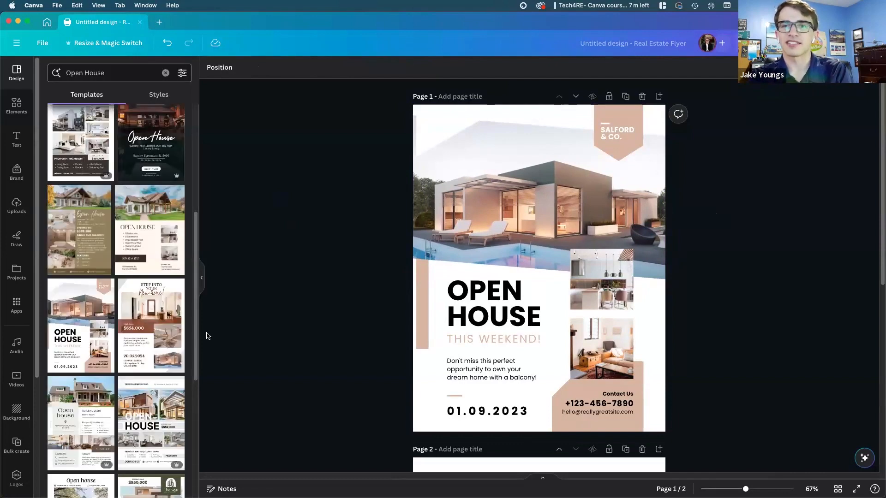
scroll(105, 385, down, 4)
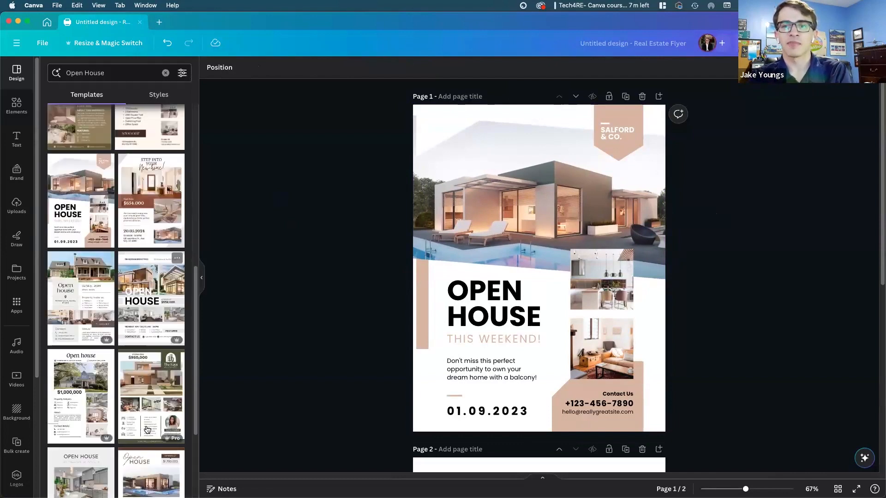
scroll(106, 386, down, 4)
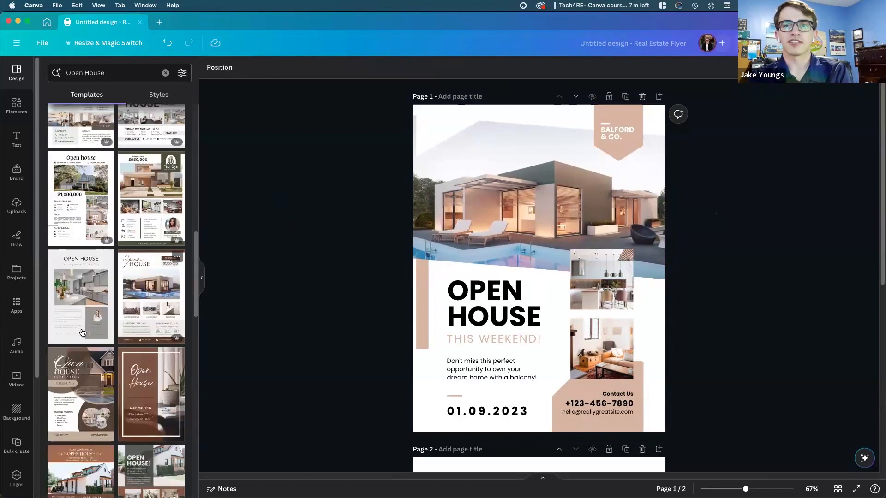
scroll(136, 417, up, 8)
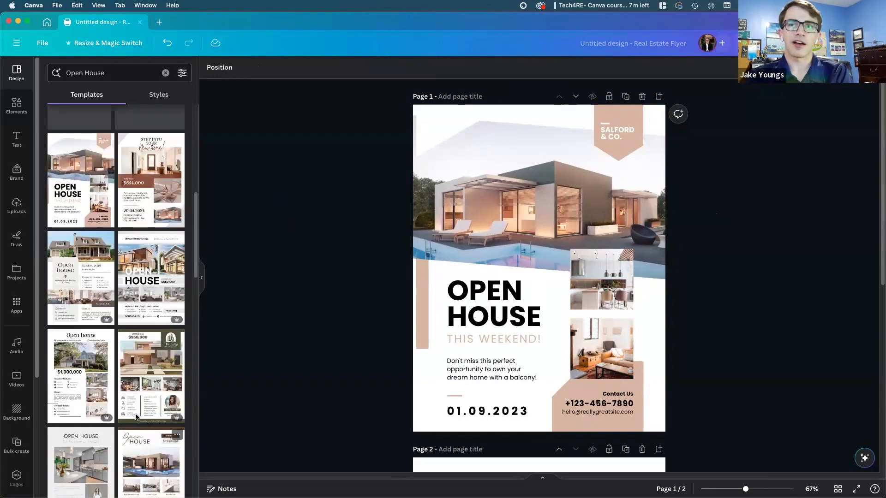
click(165, 73)
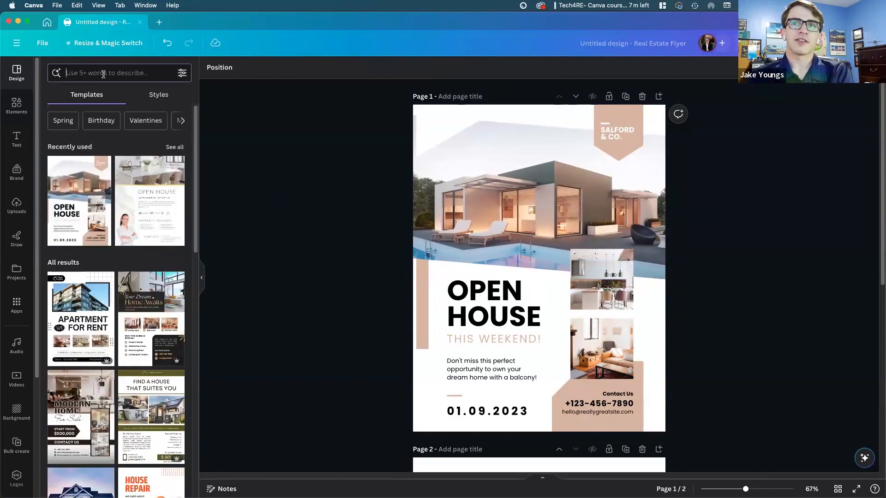
click(103, 73)
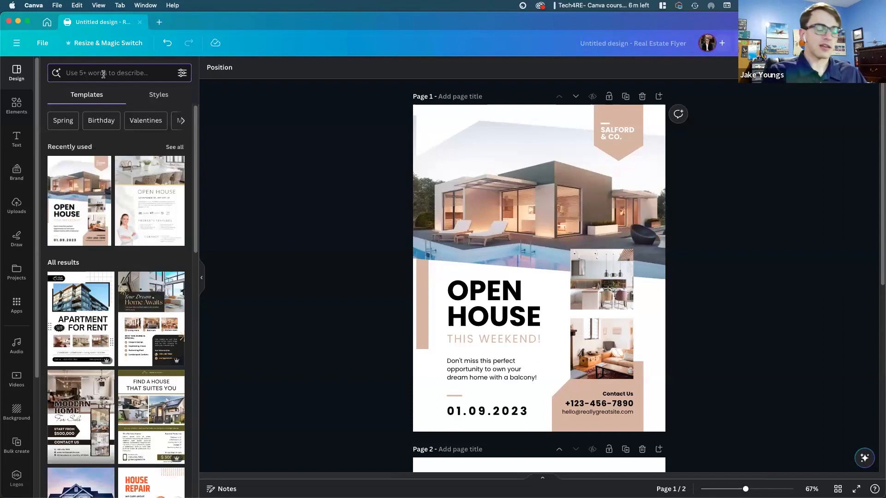
text(rea)
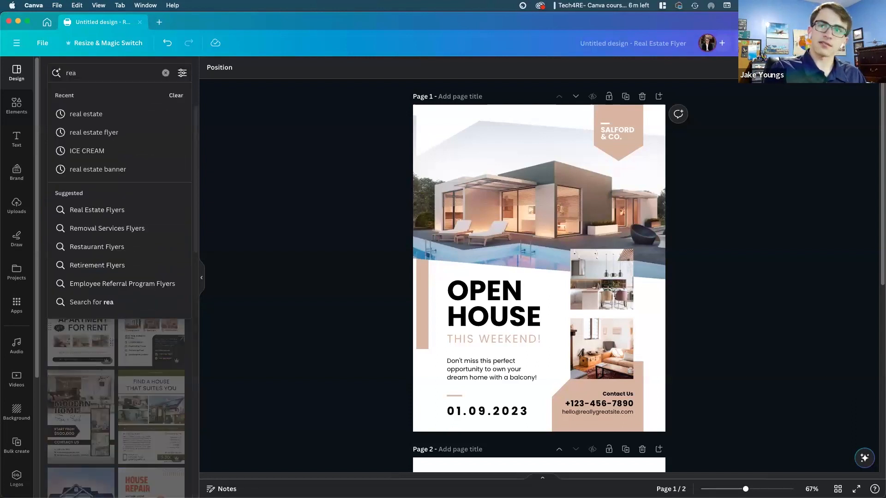
text(l estate)
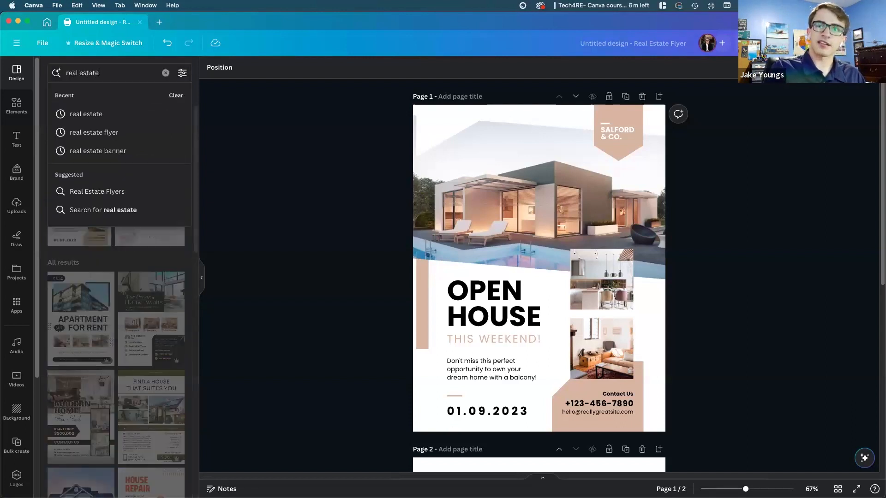
key(Return)
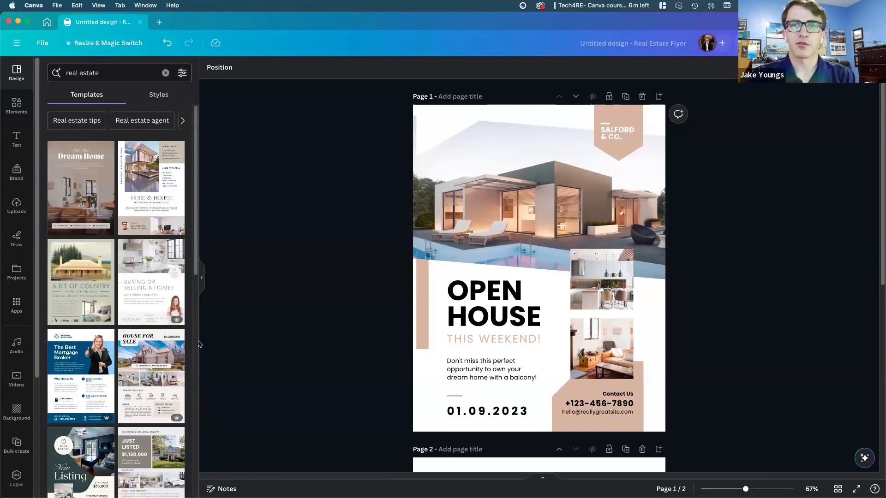
Add a third page after page 2 and apply the Navy and White Modern Real Estate Agent Flyer template to it.
scroll(556, 450, down, 8)
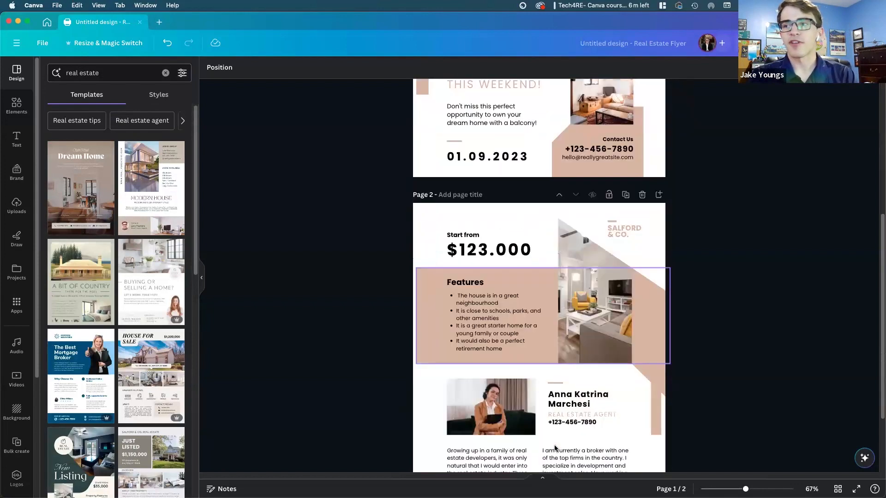
click(553, 450)
click(88, 373)
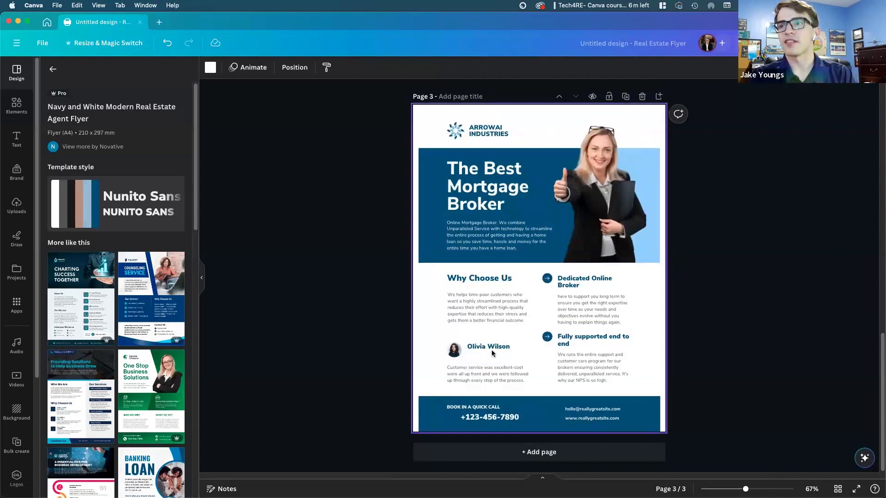
Examine the other templates made by Novative, and close the flyer design.
click(104, 148)
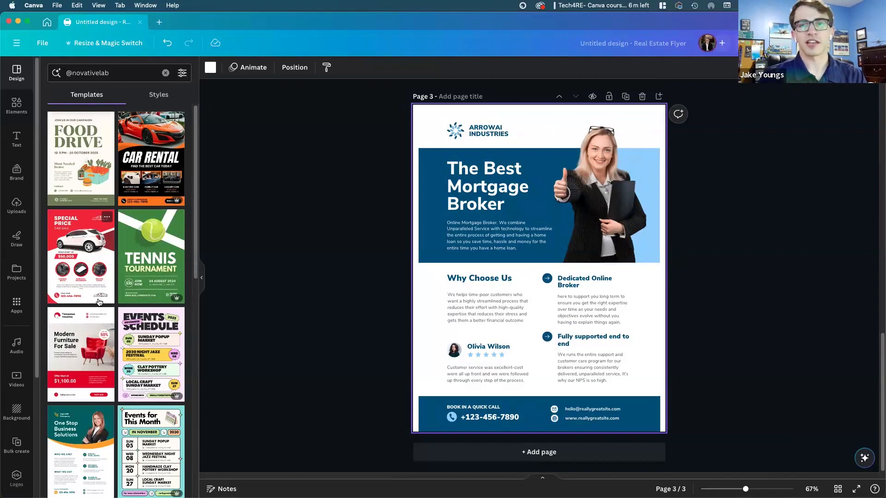
scroll(101, 302, down, 6)
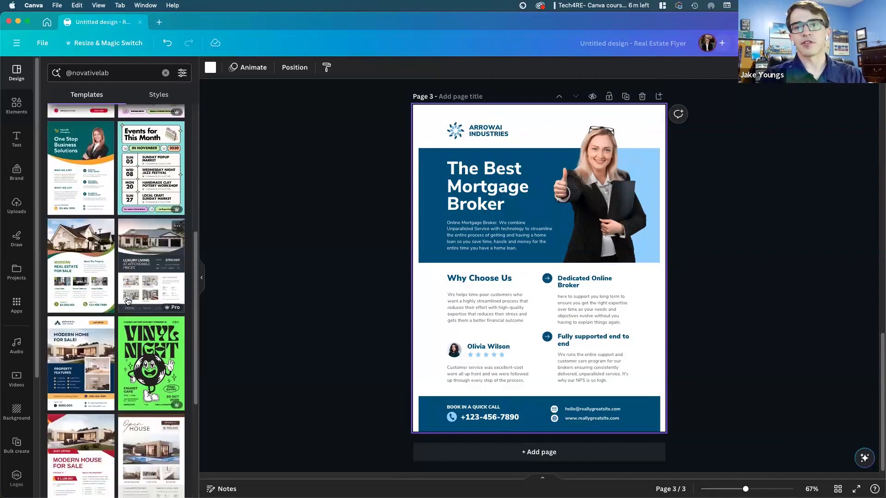
scroll(97, 173, up, 6)
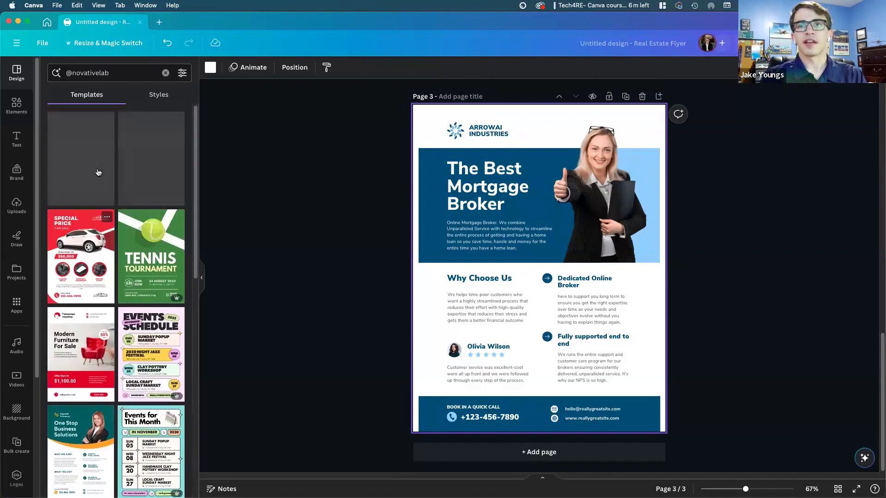
click(165, 73)
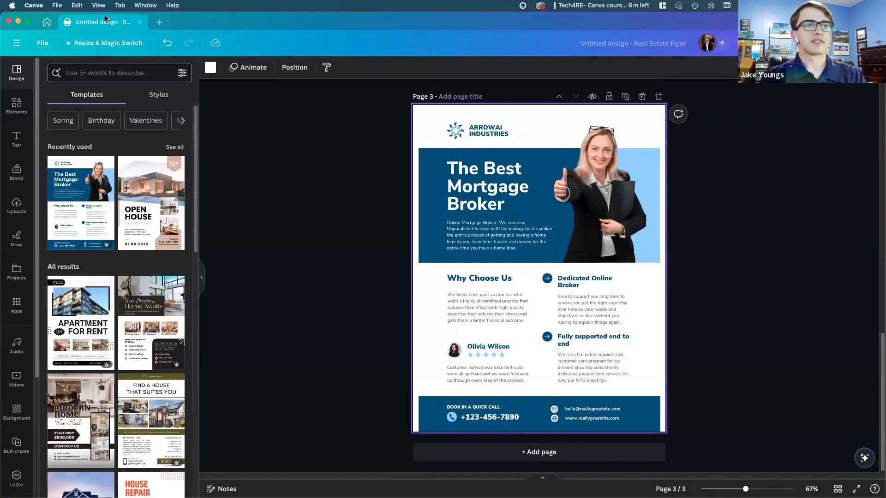
click(140, 22)
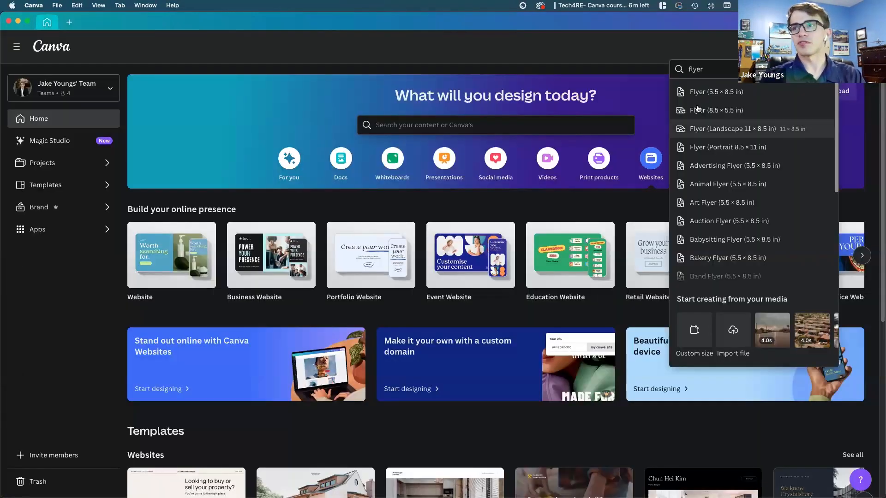
Search the design types for newsl and create a new Email Newsletter design.
click(607, 56)
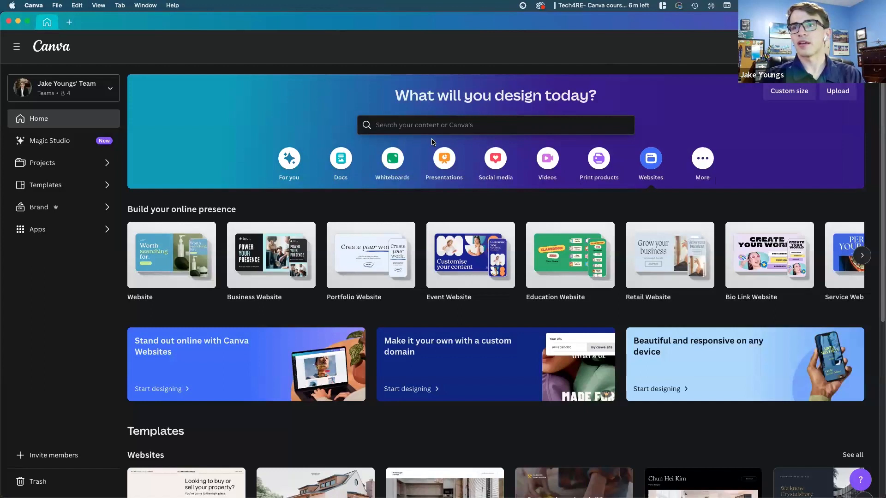
click(805, 47)
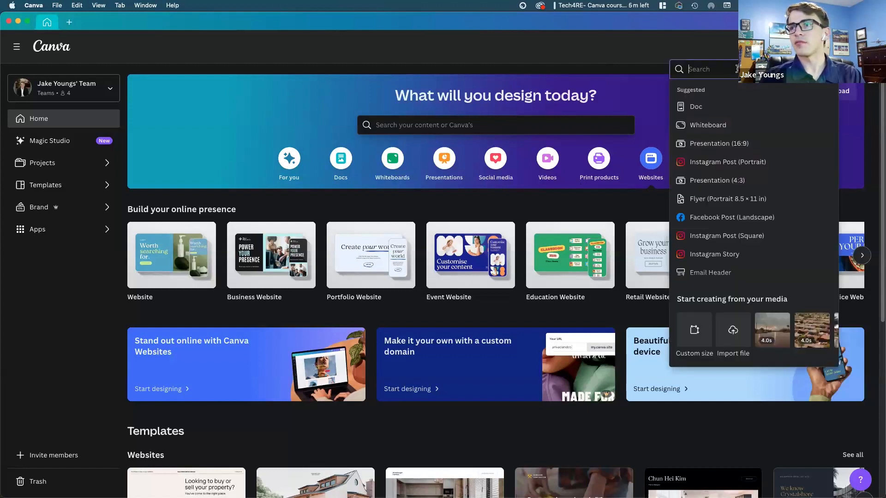
text(news)
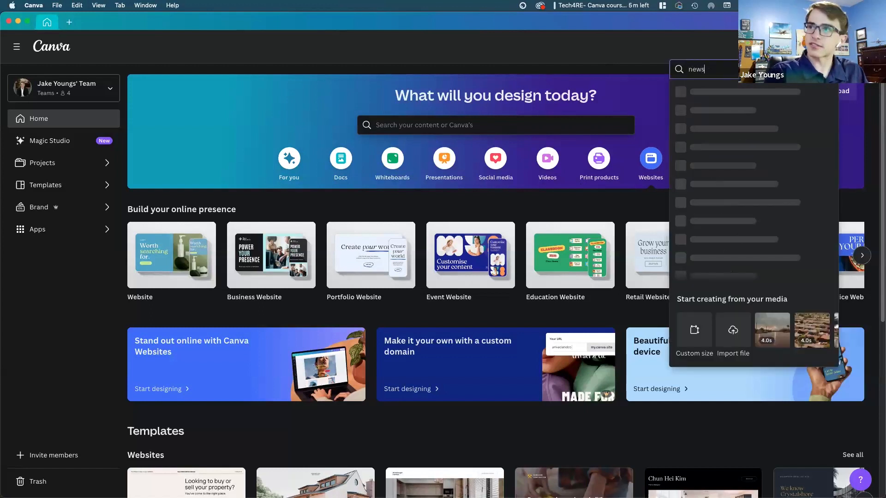
text(l)
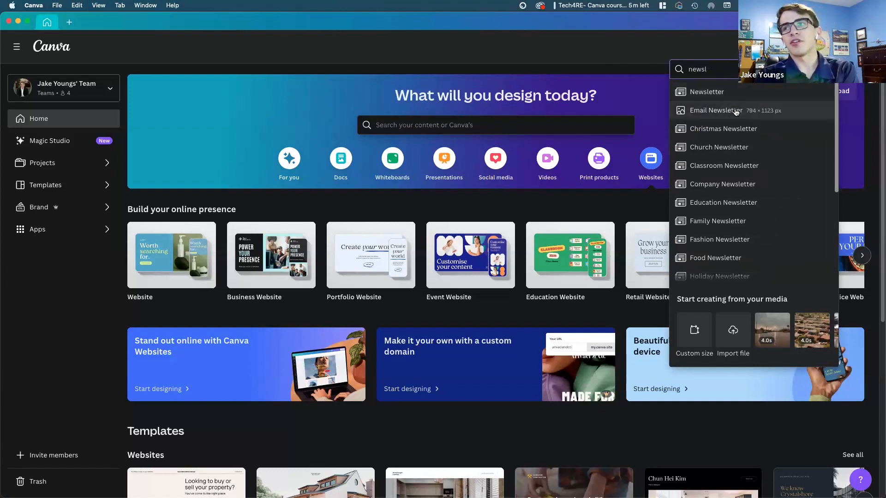
click(736, 112)
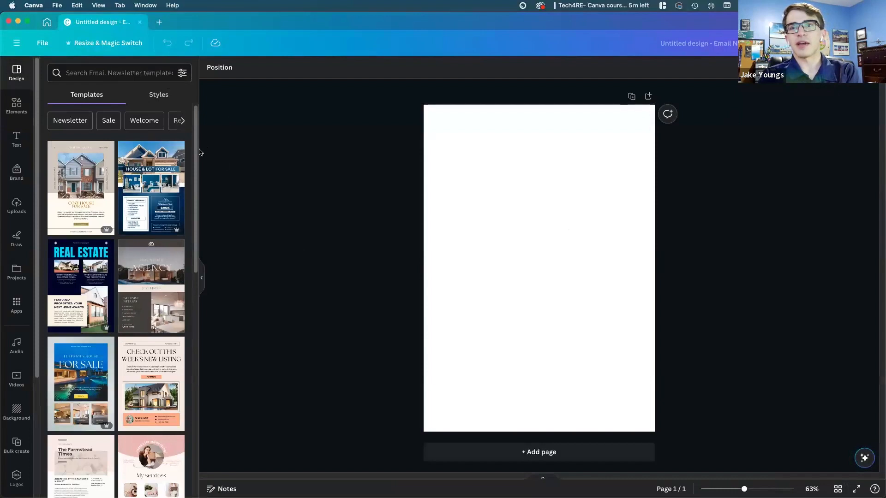
Look through the email newsletter templates and apply the White Blue Modern Professional Real Estate Property Email Newsletter to the blank page.
scroll(153, 193, down, 10)
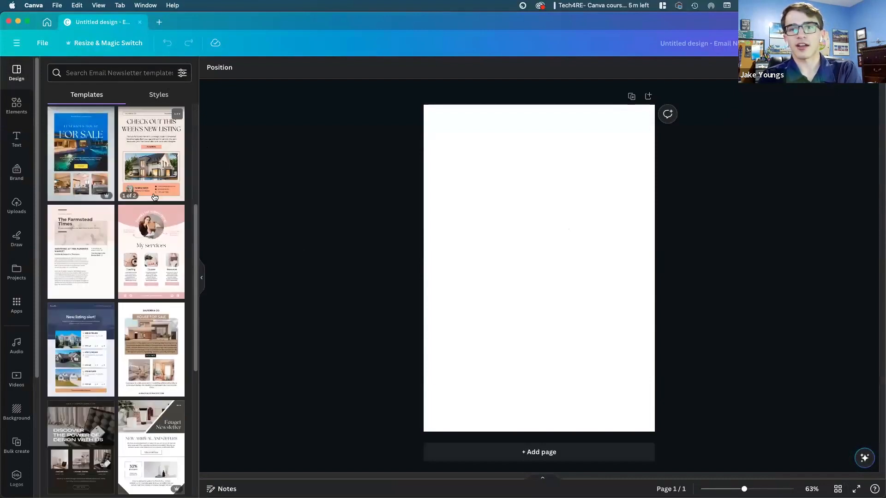
scroll(154, 197, up, 10)
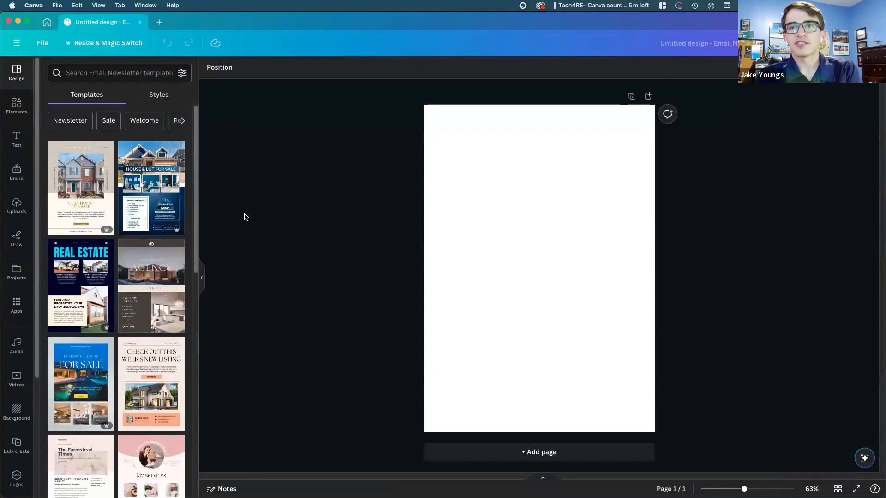
click(151, 183)
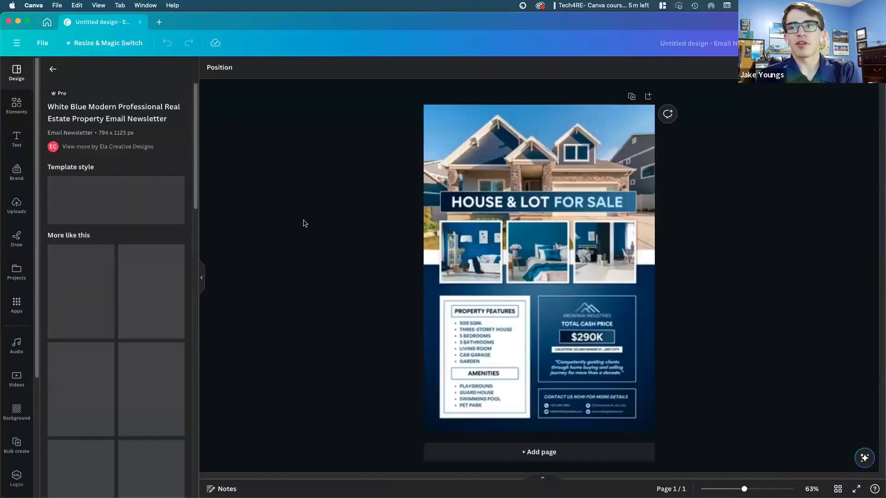
click(528, 159)
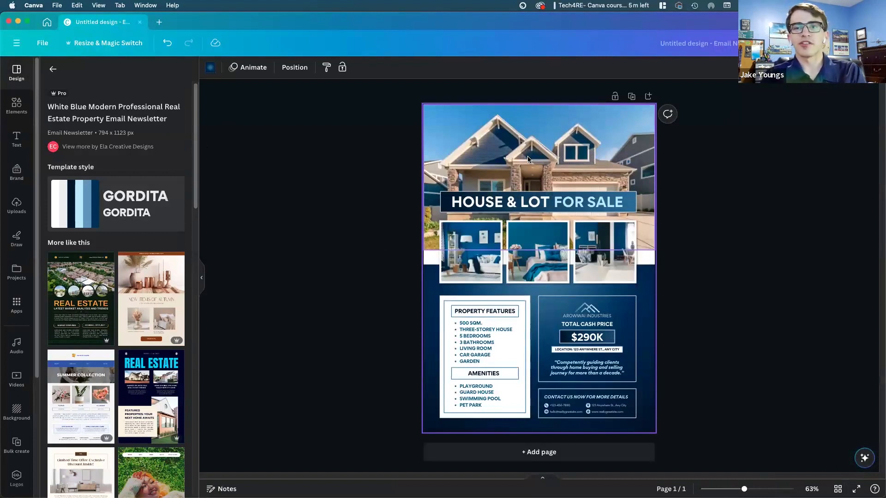
Add the White Modern Florist Email Newsletter template as a second page, and close the newsletter design.
click(80, 393)
click(481, 291)
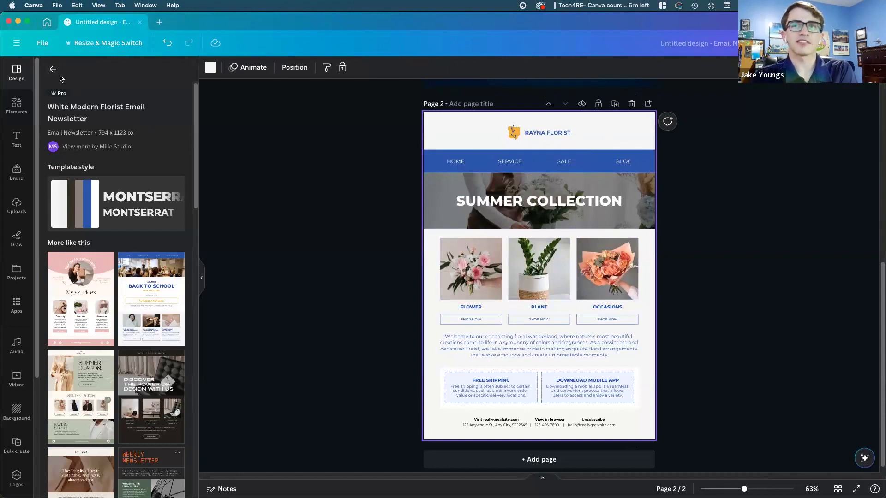
key(super+w)
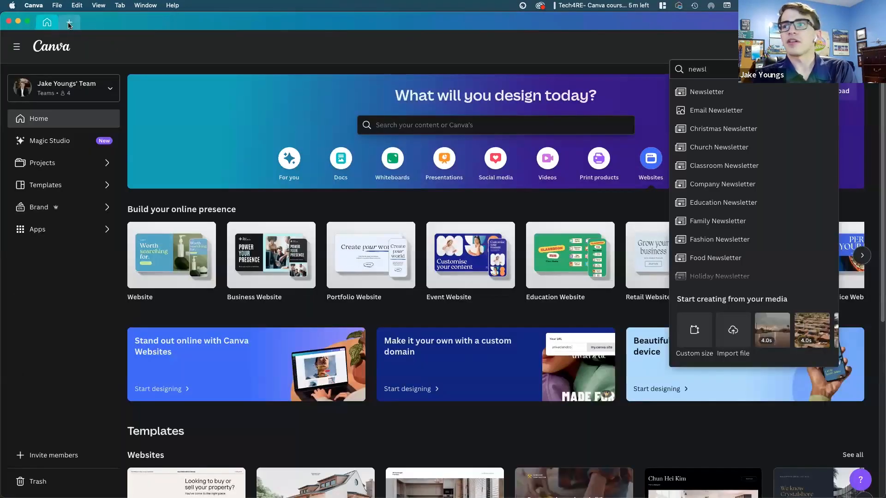
Create a new Instagram Post (Square) design from the Instagram post types.
click(71, 25)
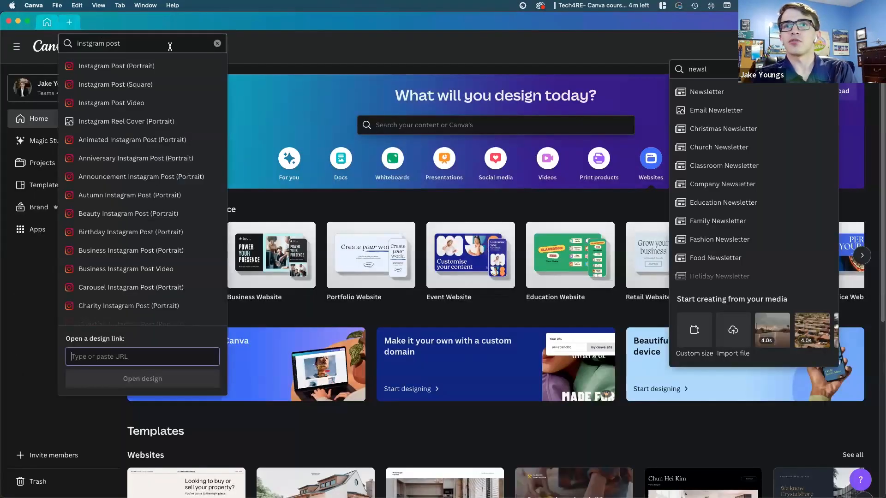
click(163, 88)
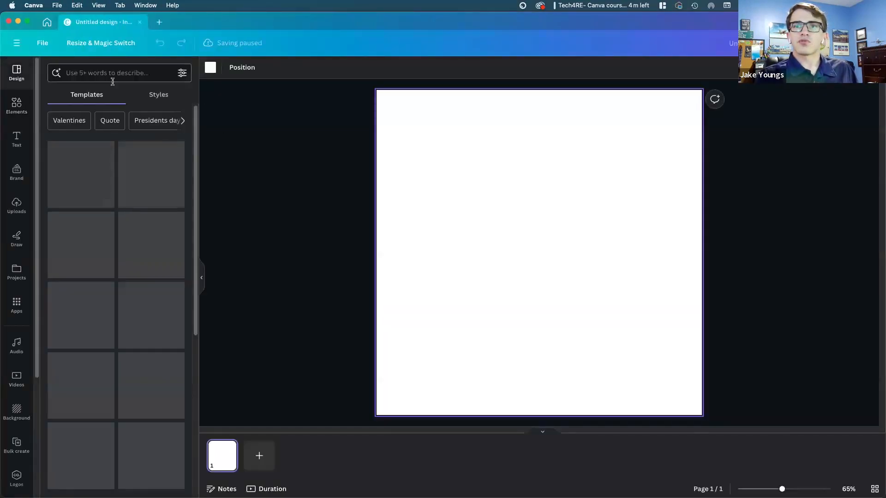
click(130, 75)
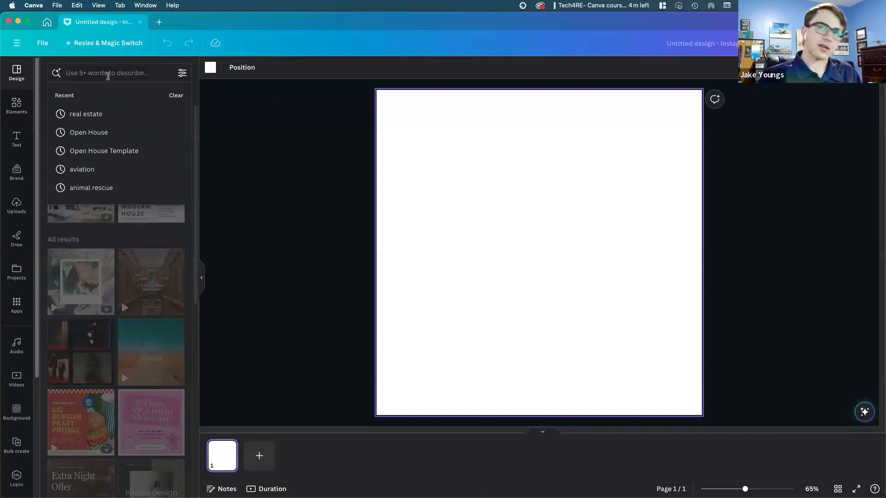
Search the elements for aerial photo of land and show all matching photos.
click(16, 105)
click(121, 76)
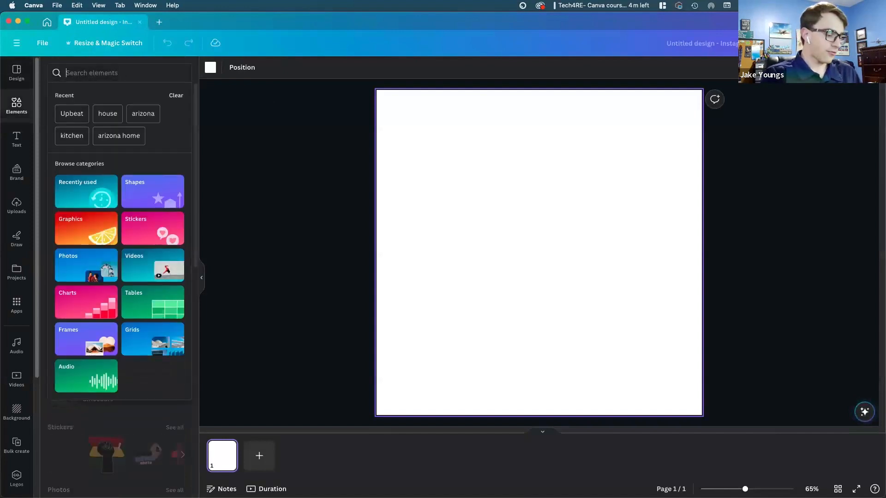
text(aerial photo )
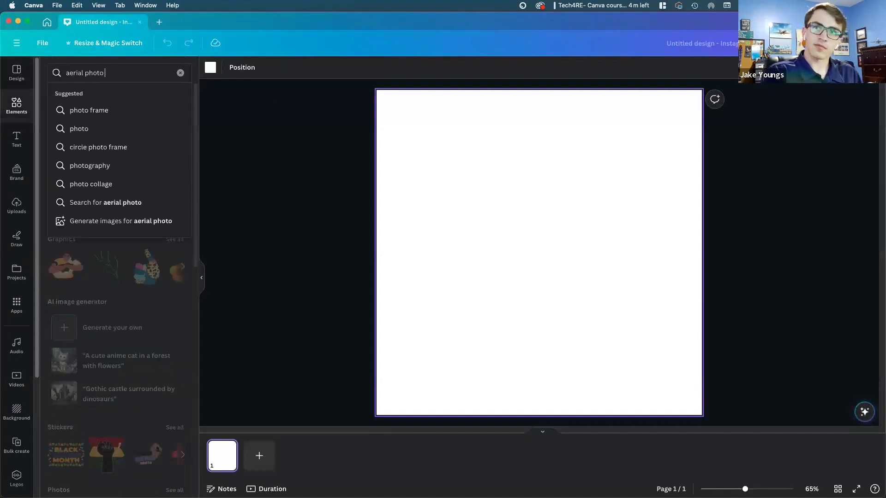
text(of land)
key(Return)
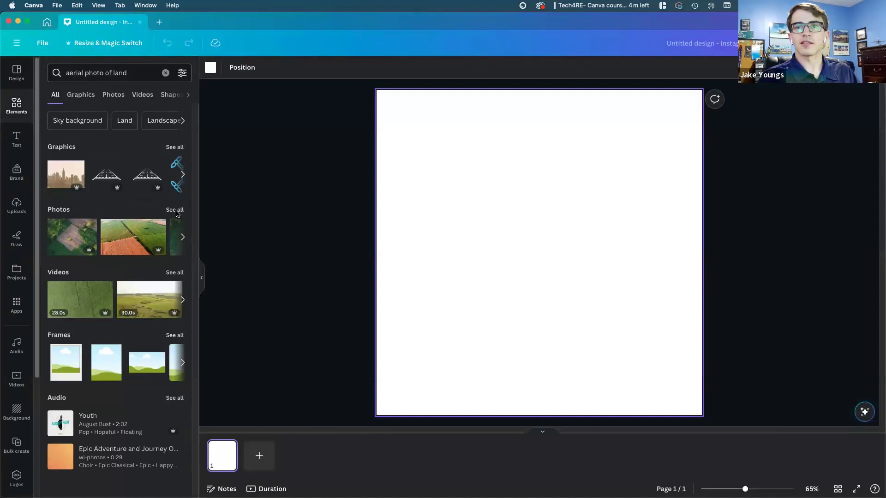
click(175, 210)
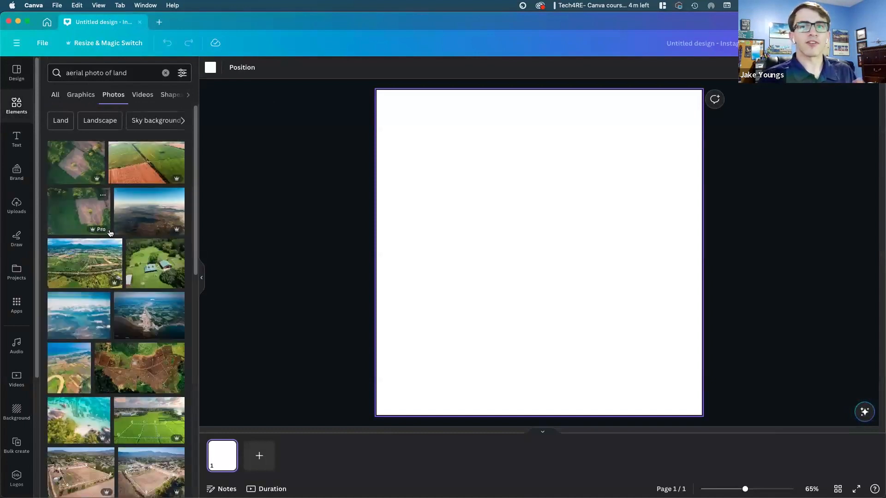
Browse the aerial land photos and add the one of a bare plot with a single tree surrounded by greenery.
scroll(139, 322, down, 1)
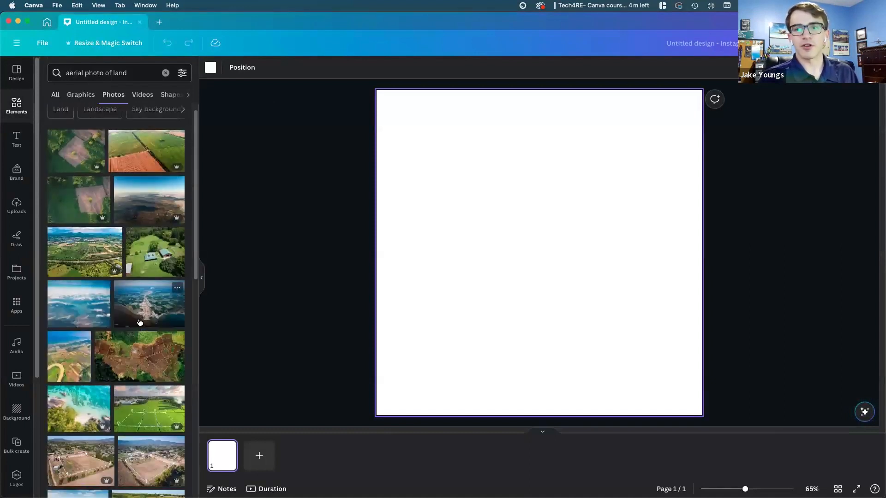
scroll(140, 323, down, 6)
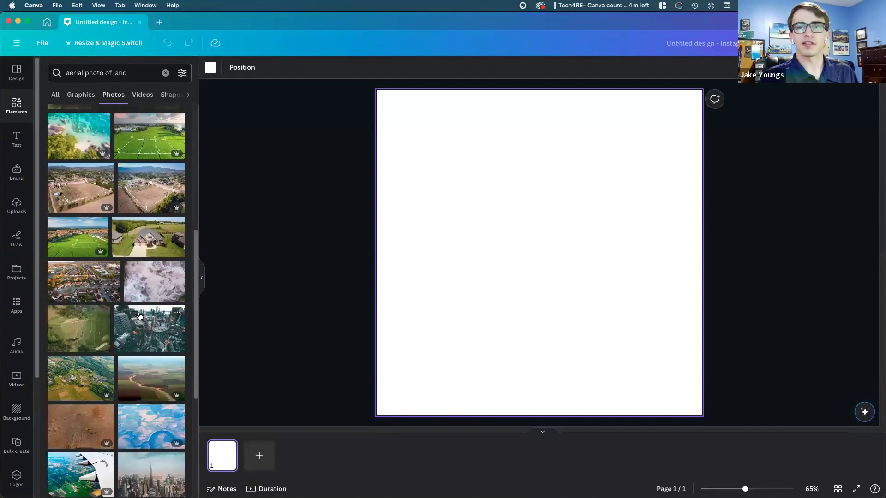
scroll(138, 367, down, 5)
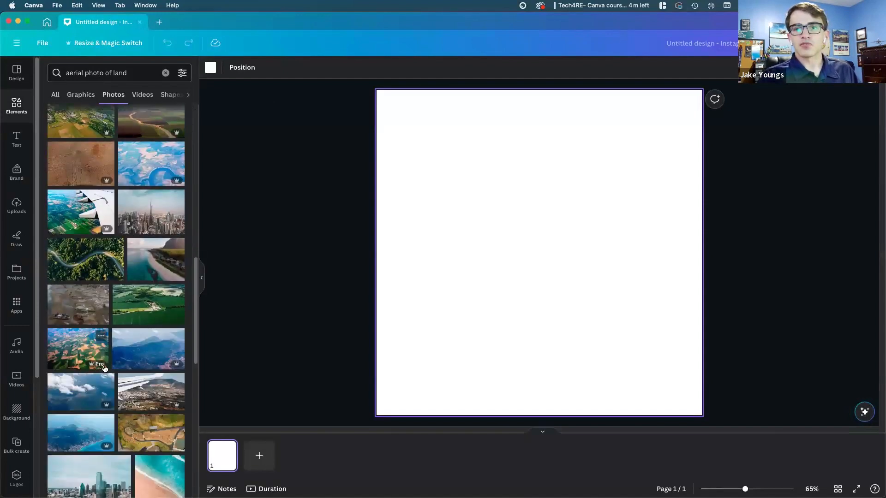
scroll(138, 373, up, 8)
scroll(147, 375, up, 2)
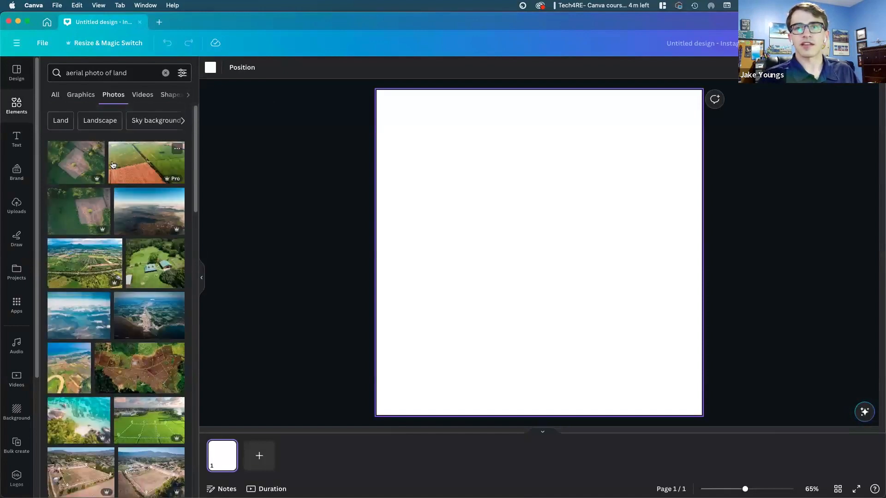
click(78, 167)
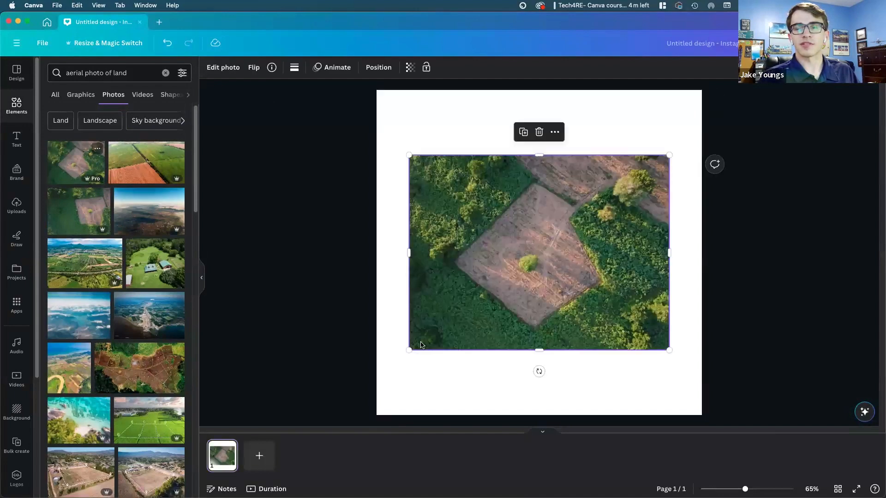
Stretch the aerial photo to fill the whole square page and shift its crop so the plot sits nearer the centre.
drag(410, 251, 376, 252)
drag(528, 149, 528, 91)
drag(669, 219, 702, 220)
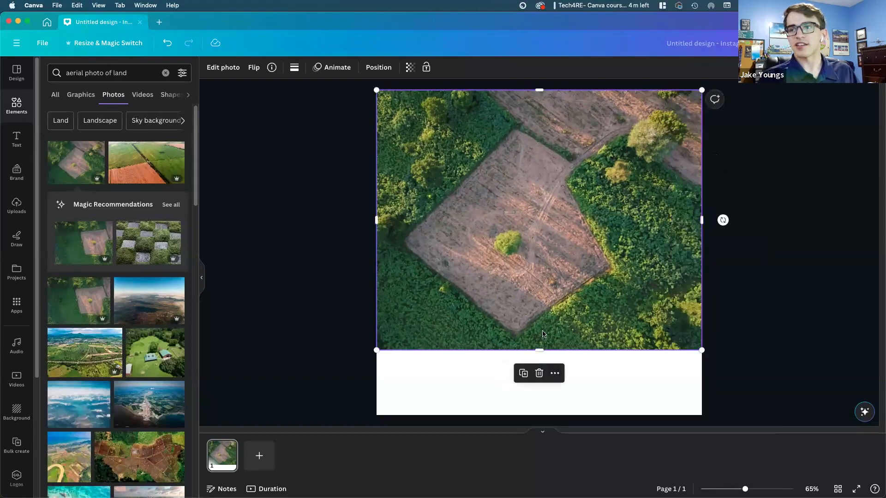
drag(534, 351, 543, 416)
double_click(533, 319)
drag(530, 316, 580, 324)
key(Return)
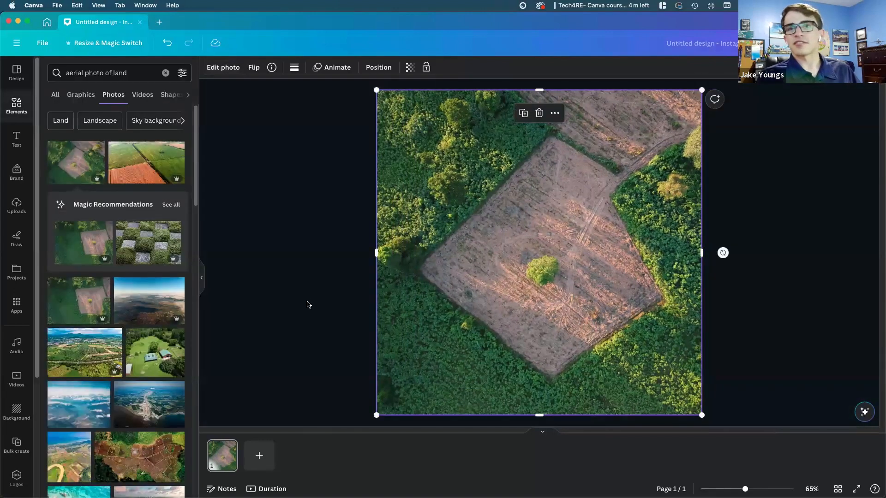
click(294, 290)
Draw a closed red freehand outline around the bare plot's boundary with the Marker.
click(16, 107)
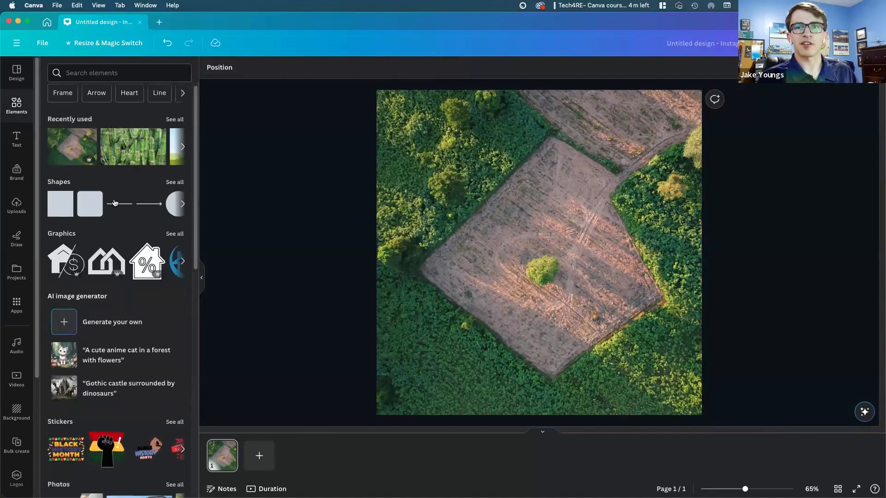
click(20, 245)
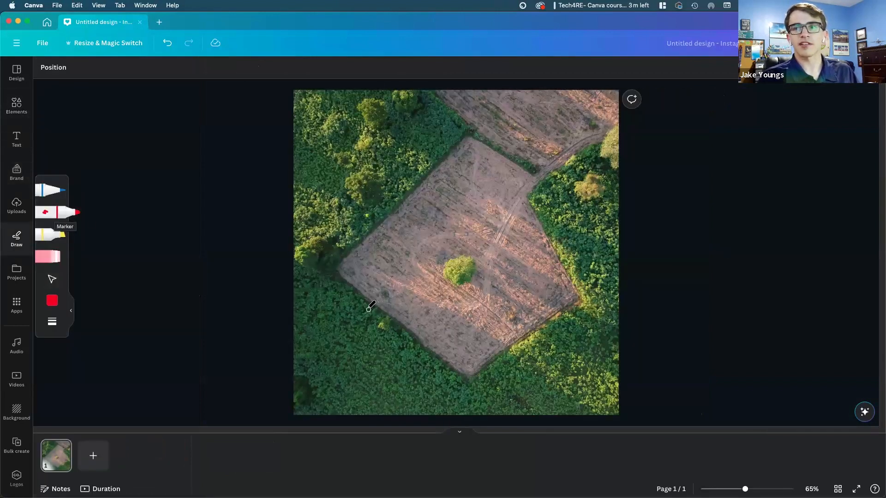
mouse_move(335, 267)
mouse_down()
mouse_move(477, 372)
mouse_move(568, 308)
mouse_move(571, 279)
mouse_move(518, 207)
mouse_move(535, 181)
mouse_move(478, 144)
mouse_move(456, 150)
mouse_move(341, 264)
mouse_up()
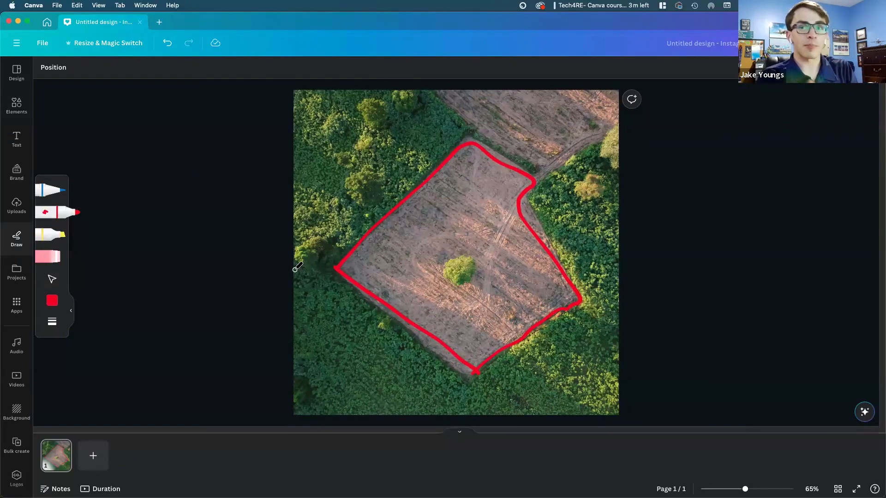
Set the marker's weight to 18 with transparency at 100.
click(53, 326)
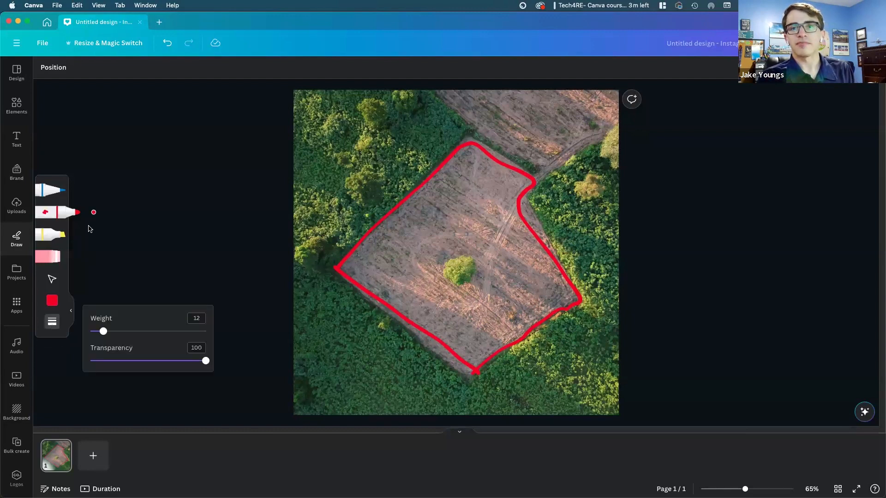
mouse_move(103, 333)
mouse_down()
mouse_move(143, 333)
mouse_move(111, 338)
mouse_up()
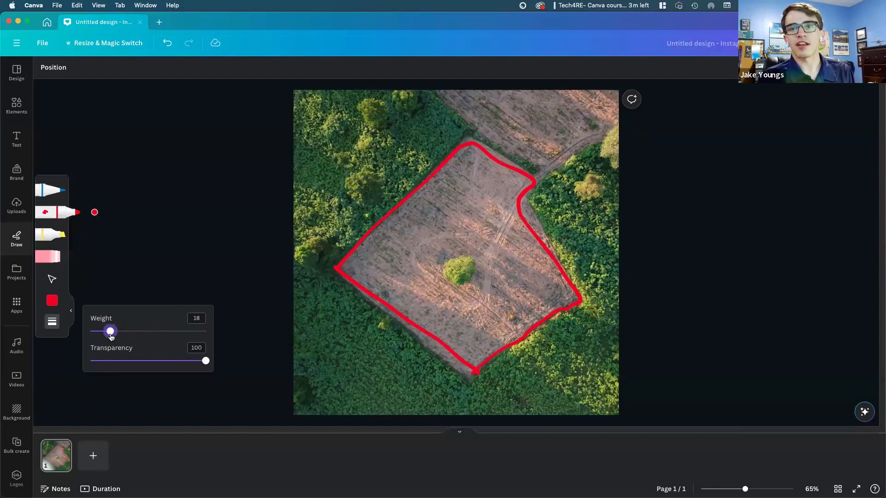
mouse_move(207, 366)
mouse_down()
mouse_move(159, 363)
mouse_move(220, 366)
mouse_up()
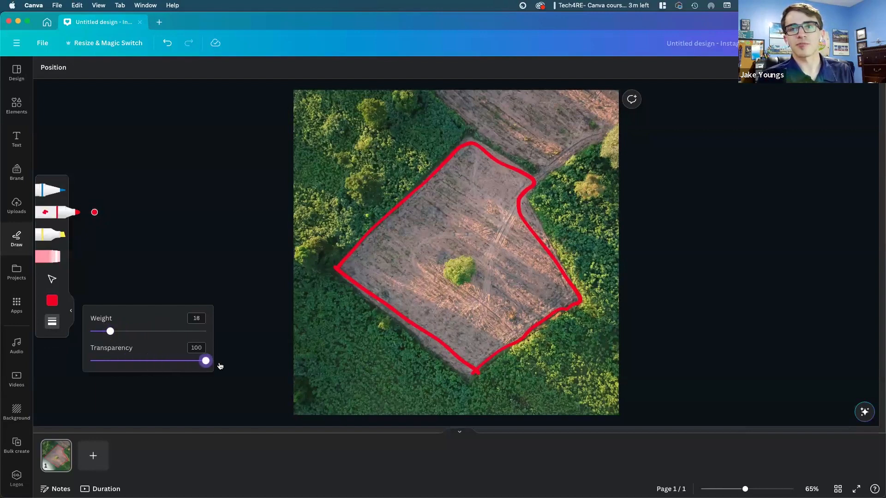
click(189, 270)
Add a straight line shape to the page and colour it the same red as the outline.
click(17, 105)
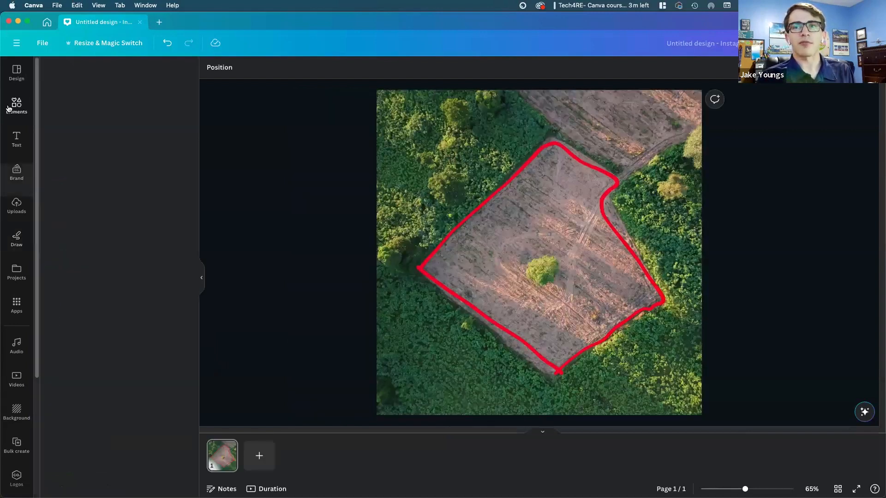
click(119, 210)
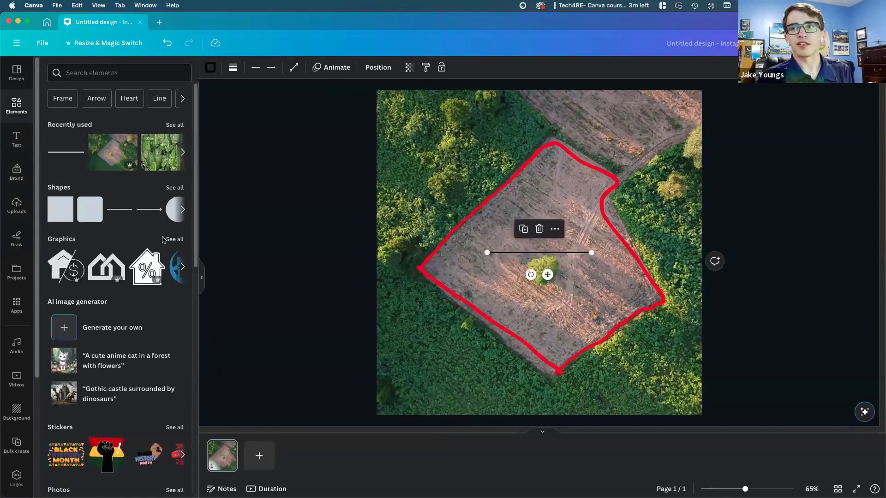
click(210, 68)
click(100, 123)
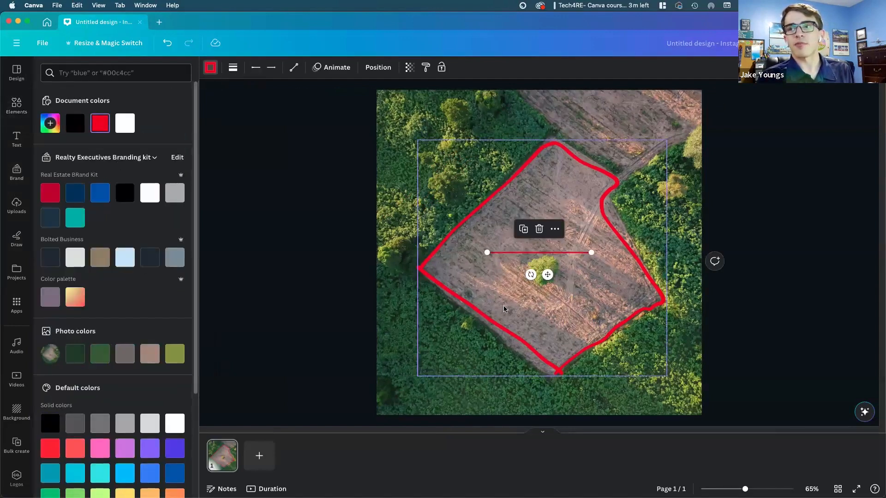
Delete the freehand red marker outline around the plot, keeping the straight red line.
click(495, 330)
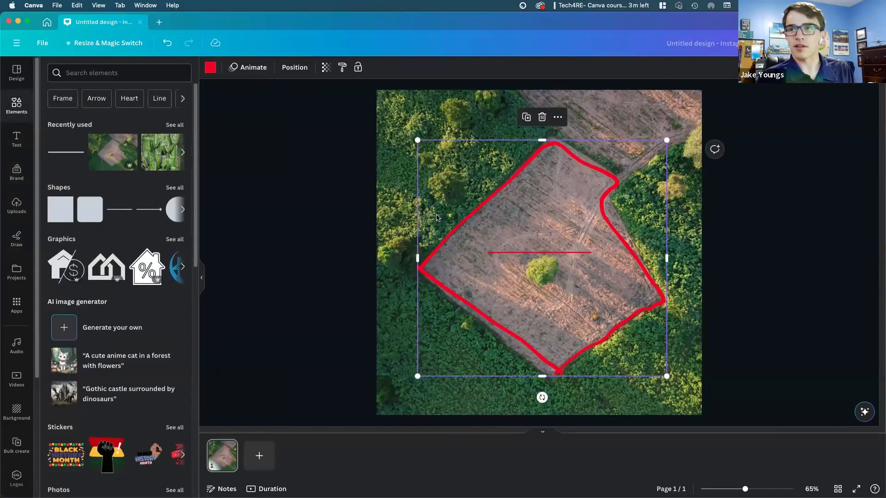
key(Delete)
click(464, 302)
key(Delete)
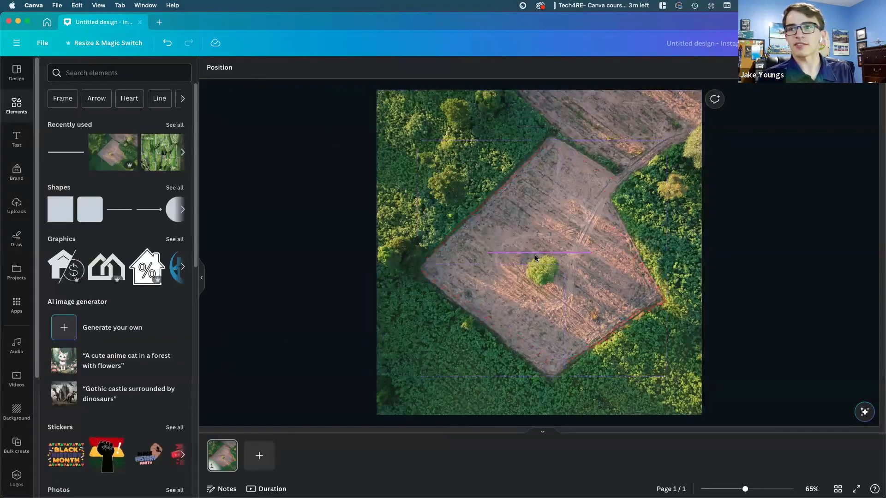
Move and rotate the straight red line onto the plot's lower-left edge and stretch it to both corners.
click(535, 255)
drag(531, 275, 459, 321)
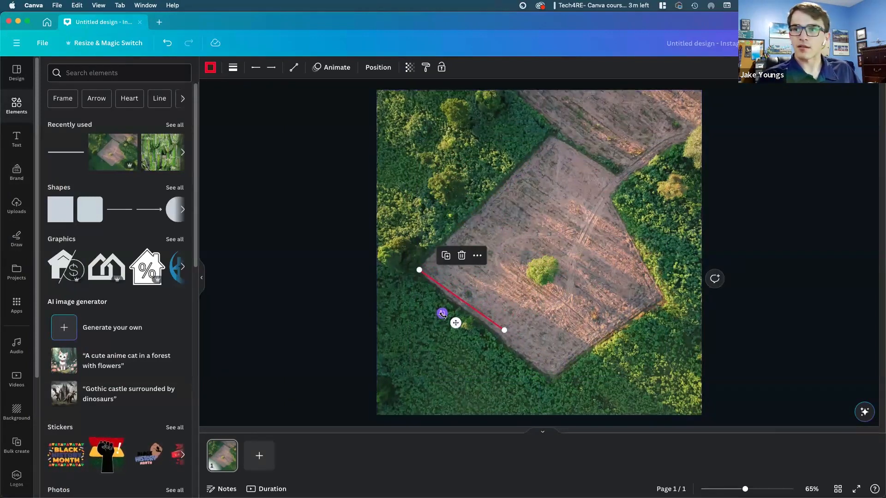
drag(442, 314, 441, 314)
drag(502, 331, 552, 371)
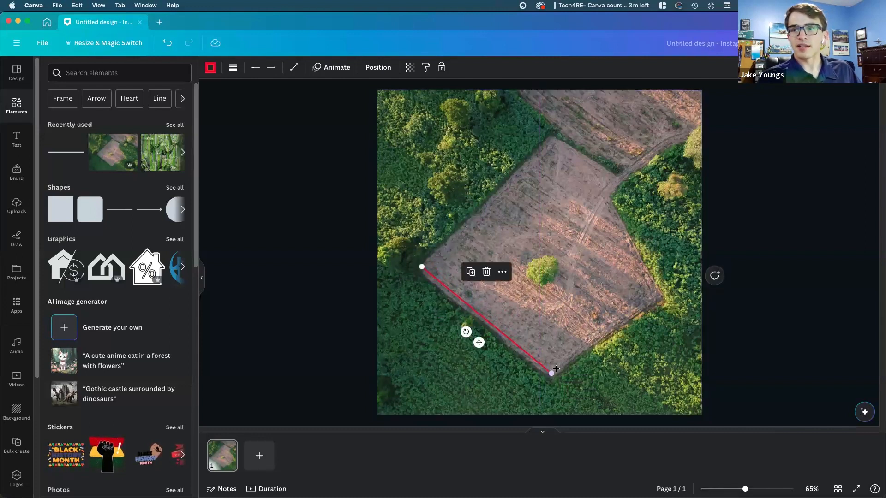
Duplicate the red line and fit the copy along the plot's lower-right edge, meeting the first line at the bottom corner.
key(super+d)
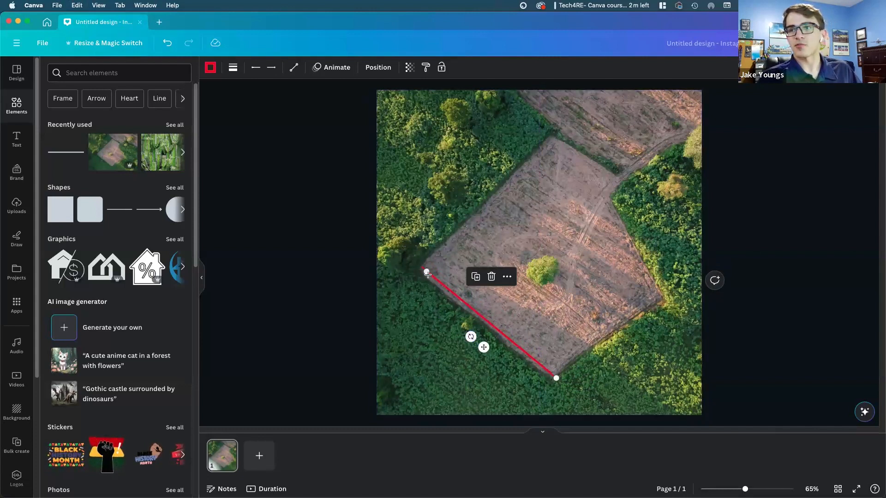
drag(427, 273, 660, 300)
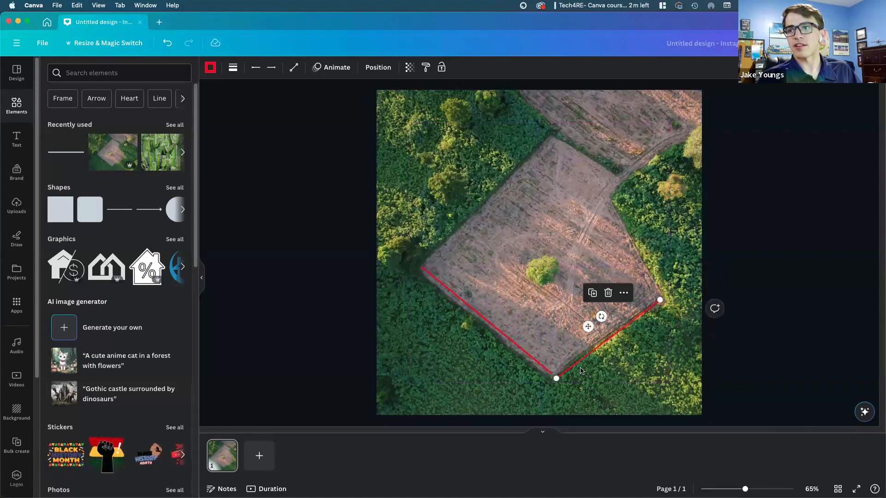
drag(587, 326, 584, 321)
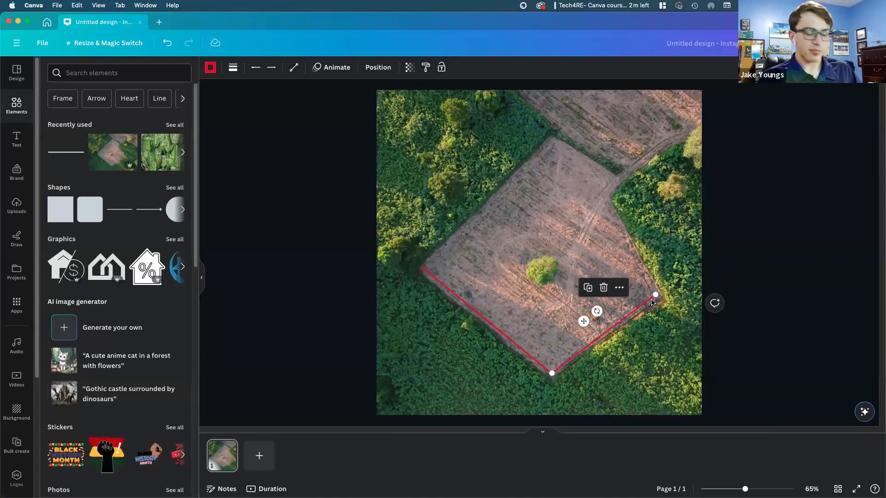
key(super+z)
mouse_move(589, 326)
mouse_down()
mouse_move(677, 245)
mouse_move(586, 323)
mouse_up()
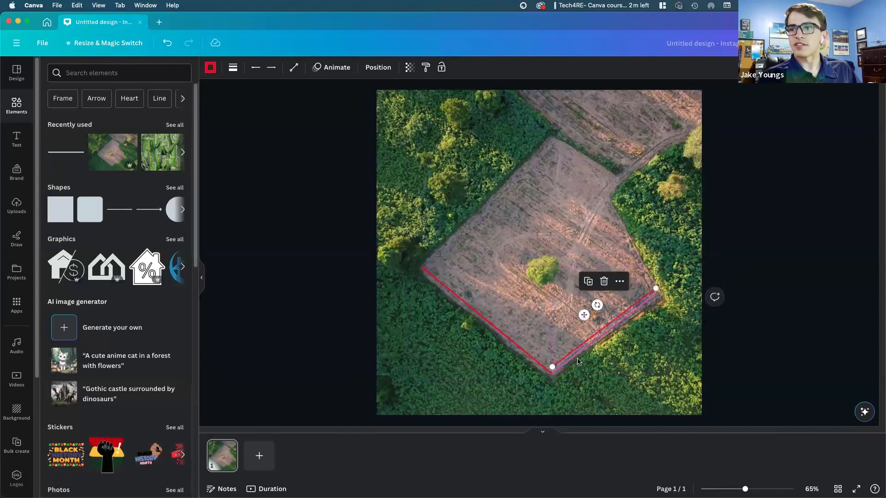
Fit another copy of the red line along the plot's right edge, from the lower-right corner up towards the track.
drag(552, 371, 649, 233)
drag(610, 208, 607, 198)
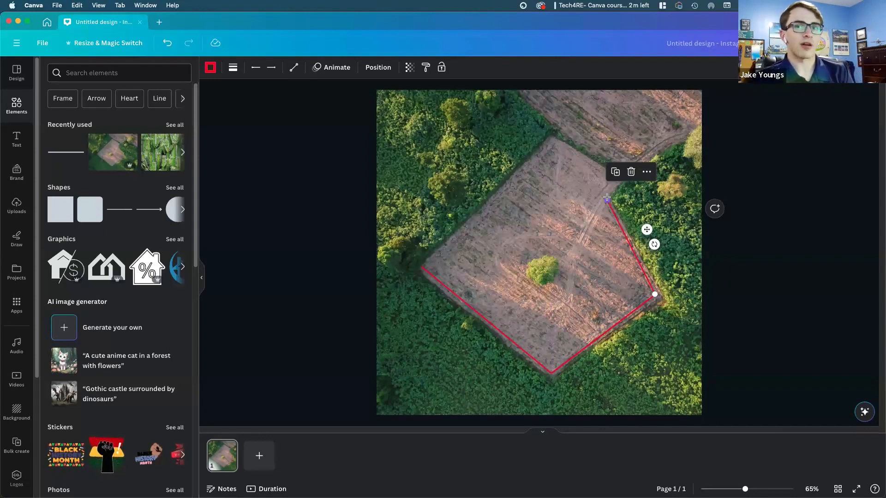
click(221, 99)
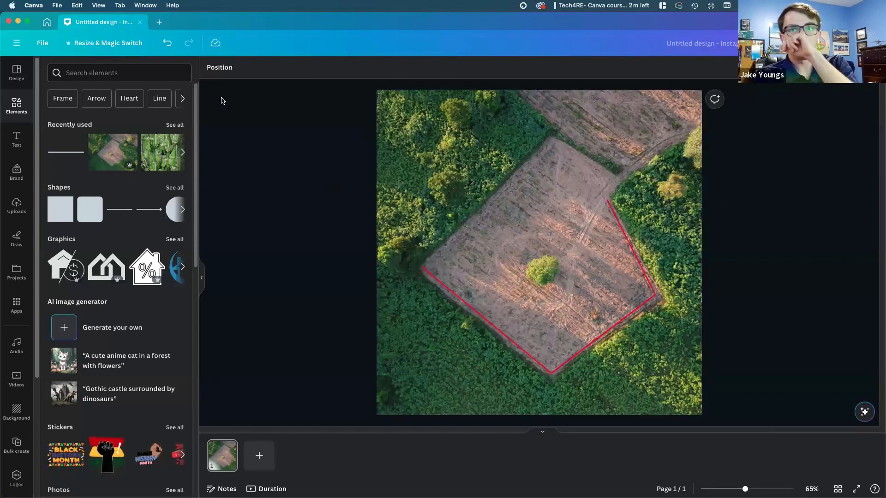
Close the Instagram post design and create a blank Website design.
key(super+w)
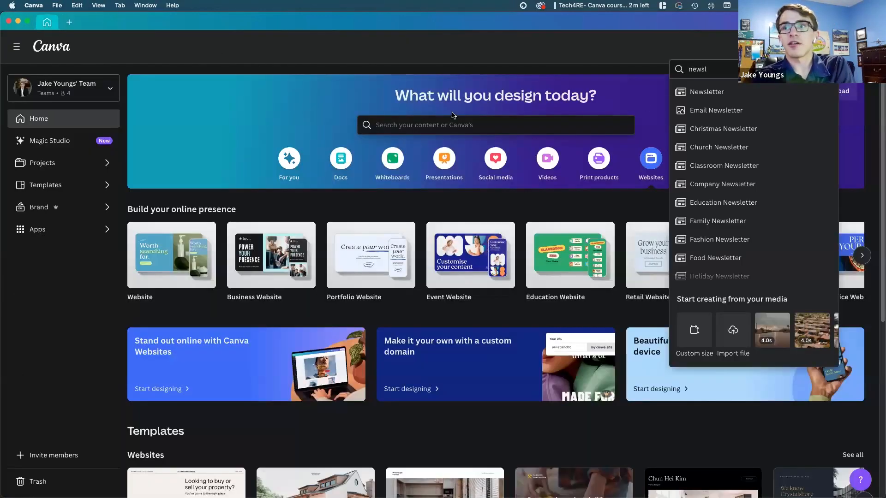
click(377, 64)
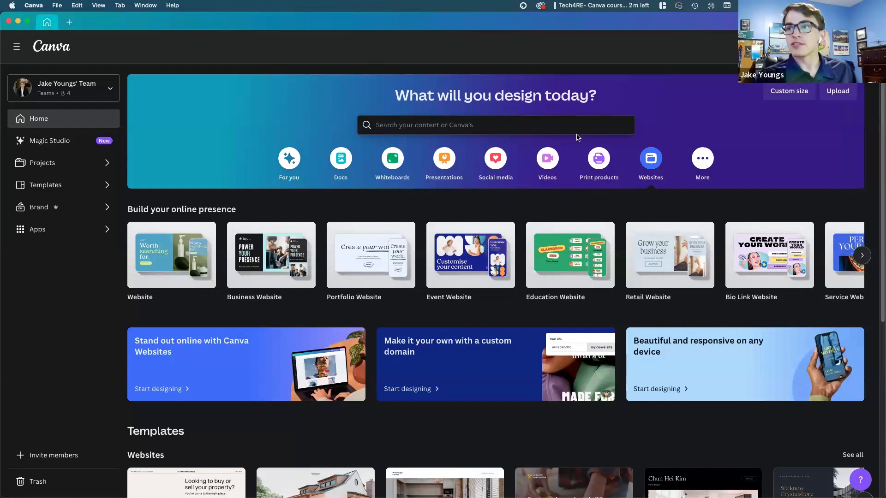
mouse_move(173, 258)
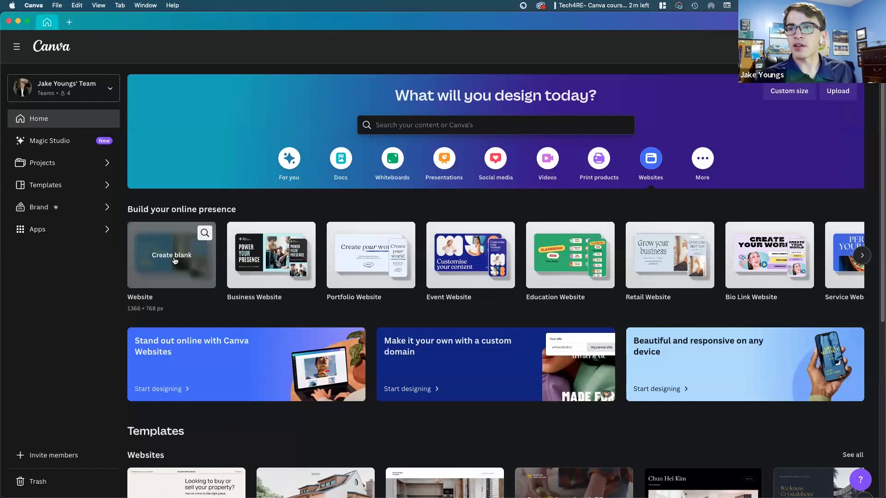
click(174, 260)
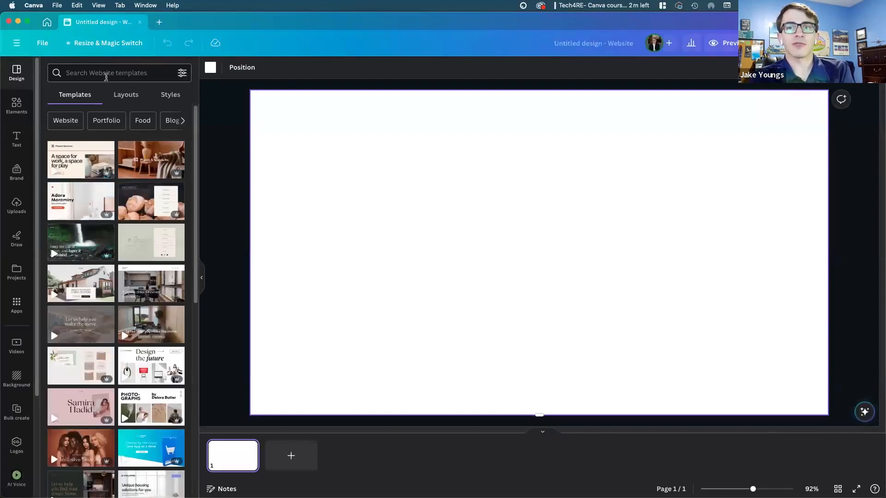
Search the website templates for "real estate" and browse the results.
click(106, 74)
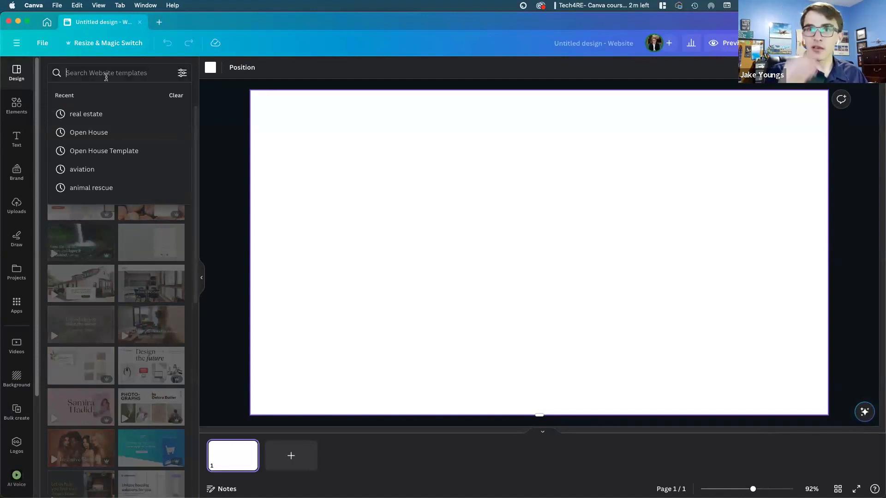
click(104, 76)
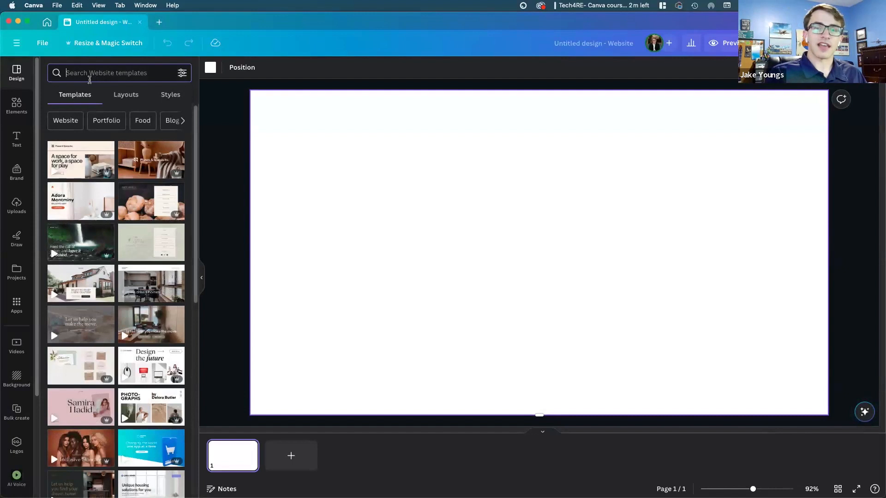
text(real estate)
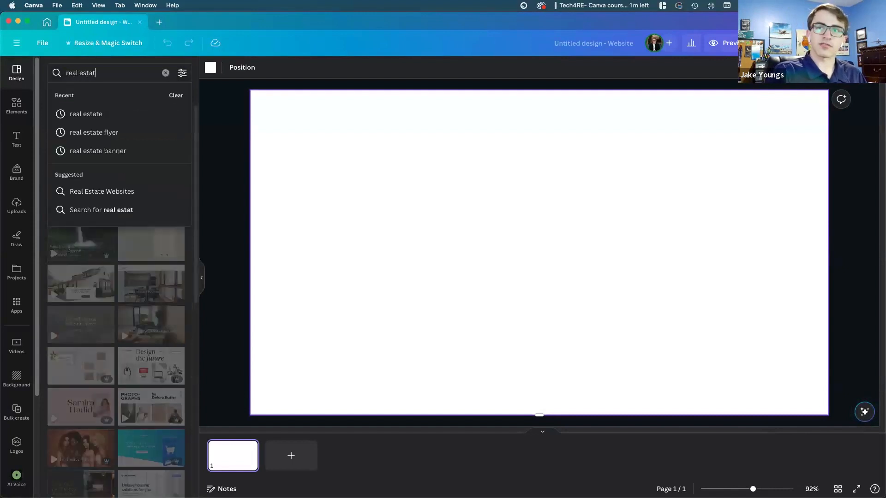
key(Return)
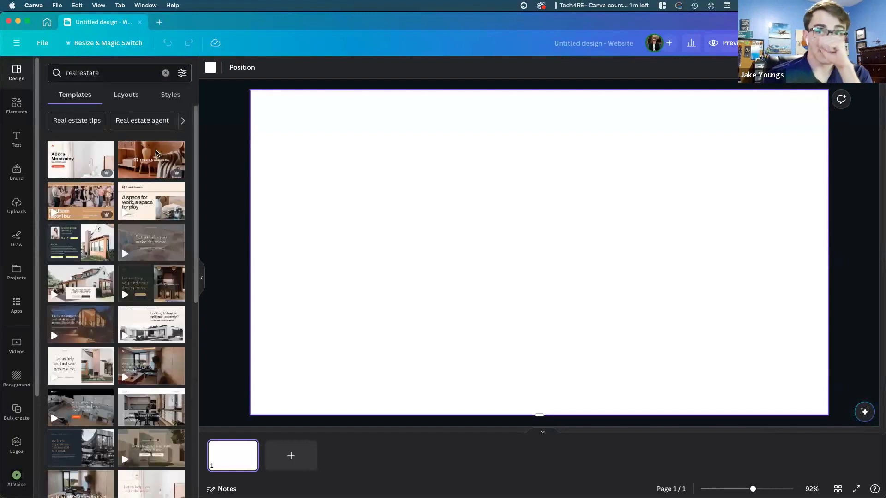
scroll(159, 241, down, 3)
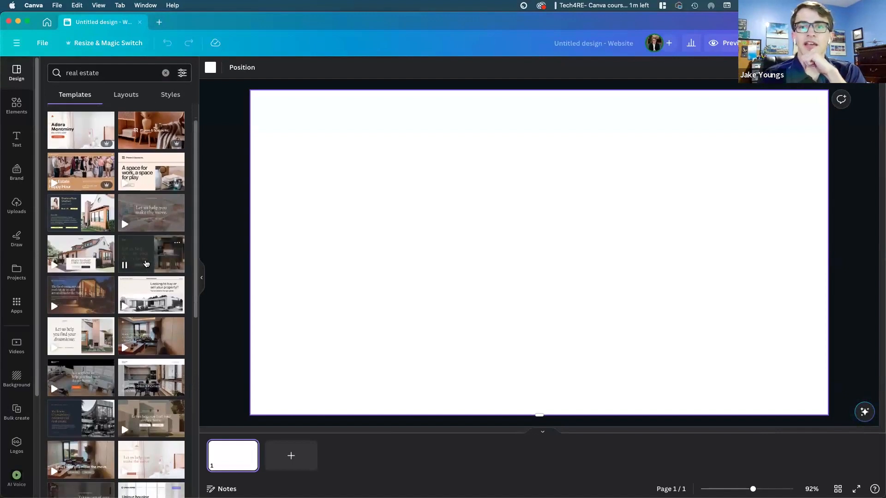
scroll(146, 264, down, 5)
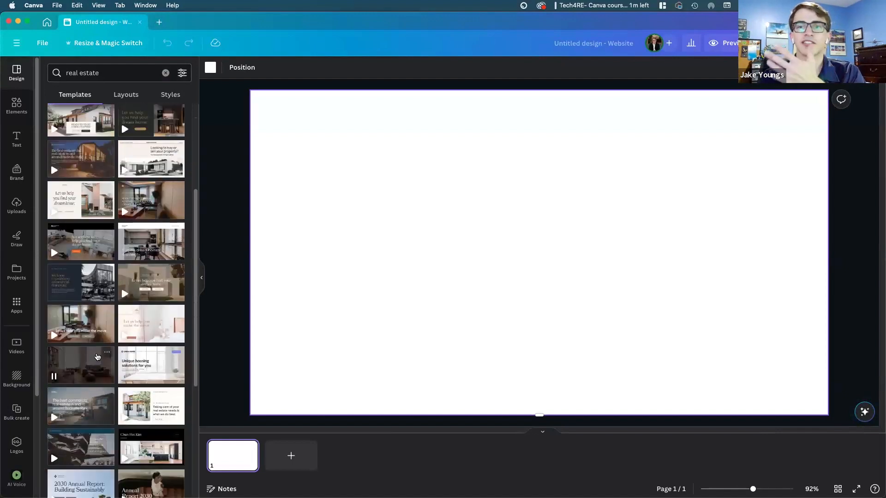
scroll(165, 362, up, 5)
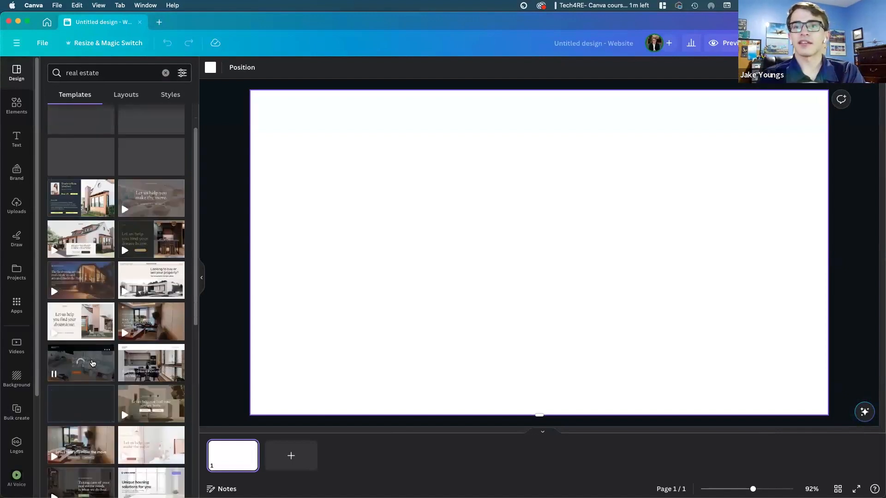
scroll(162, 361, up, 2)
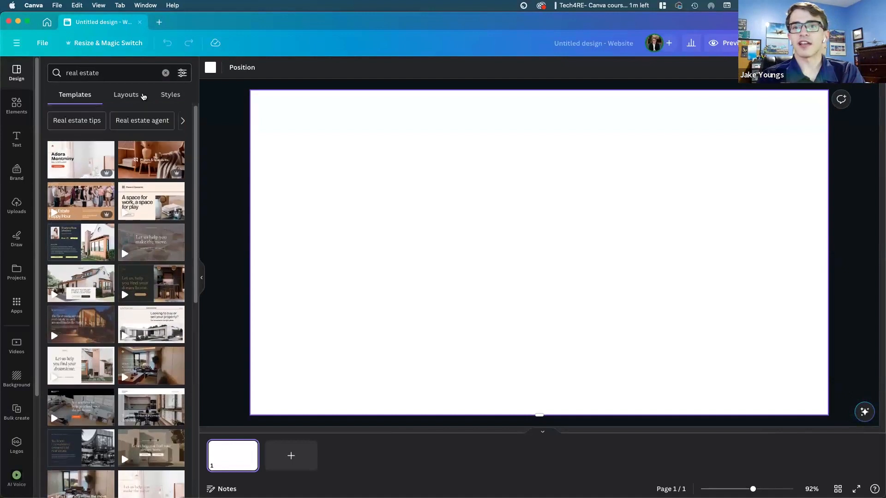
Search the website templates for "house for sale", and broaden the search to "house".
drag(102, 73, 60, 73)
text(house for sale)
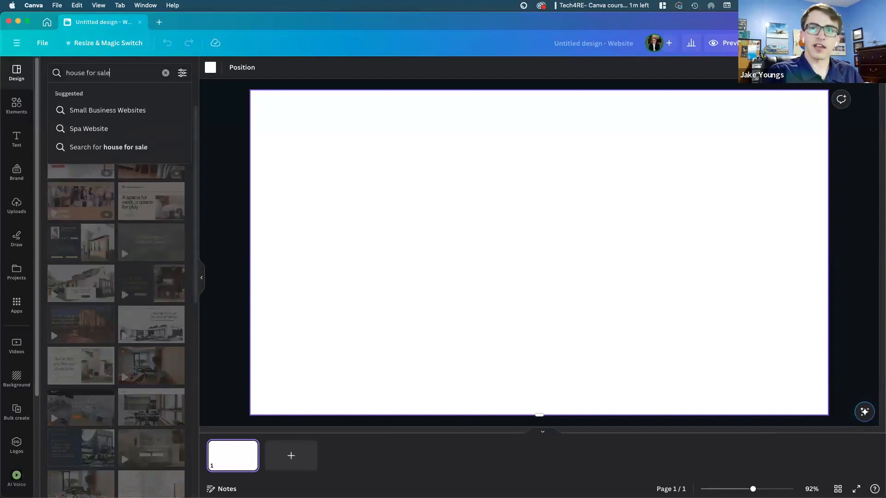
key(Return)
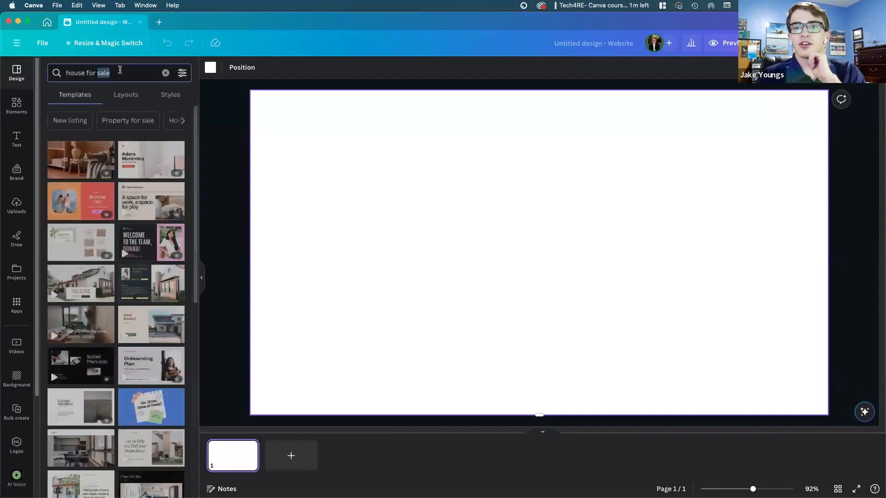
drag(119, 72, 83, 72)
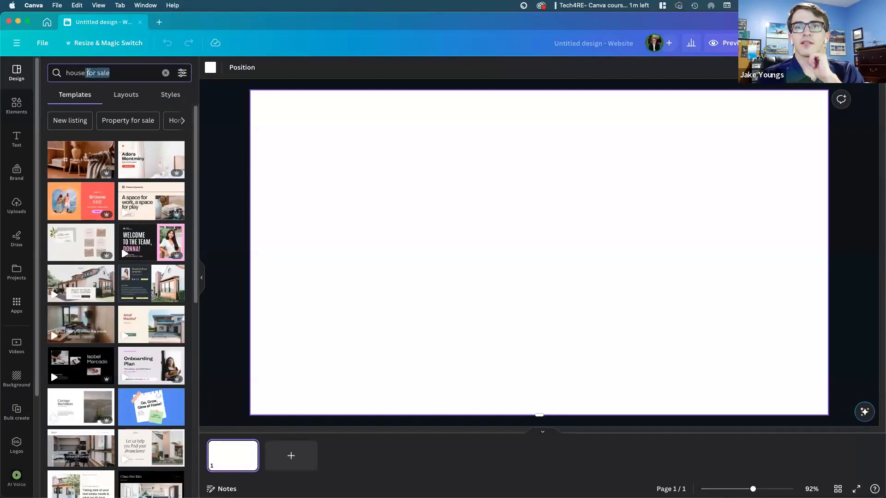
key(BackSpace)
key(Return)
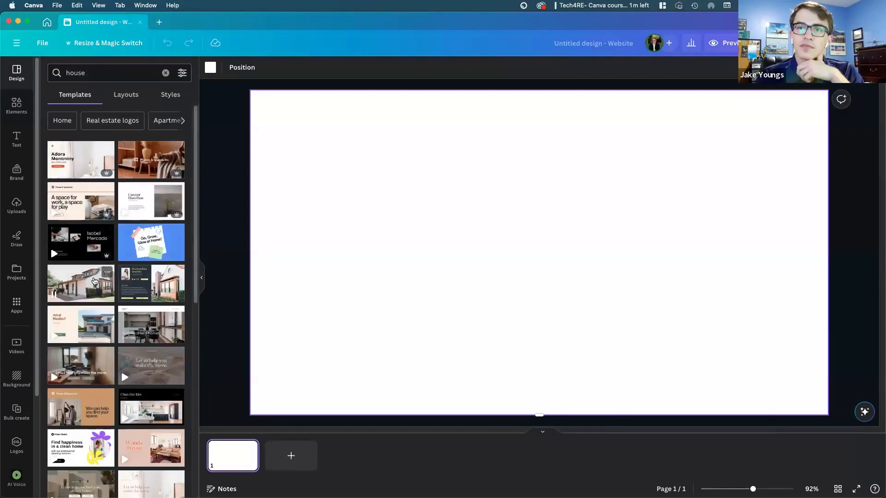
Apply all 7 pages of the Real Estate Website in Light Brown Black Cream Neo Classical Style template.
click(86, 285)
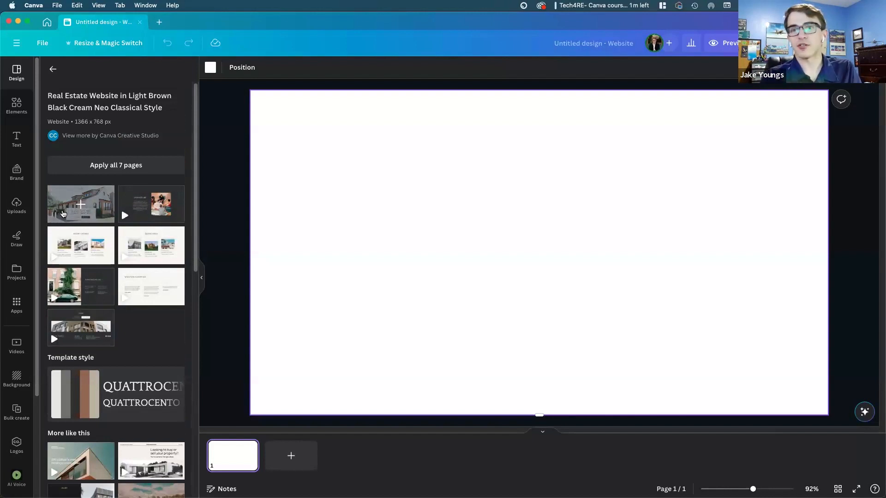
click(125, 213)
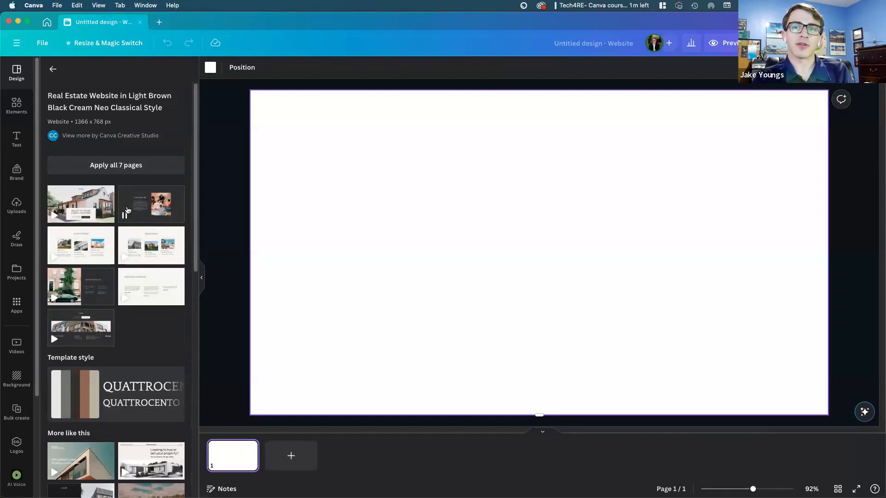
click(115, 167)
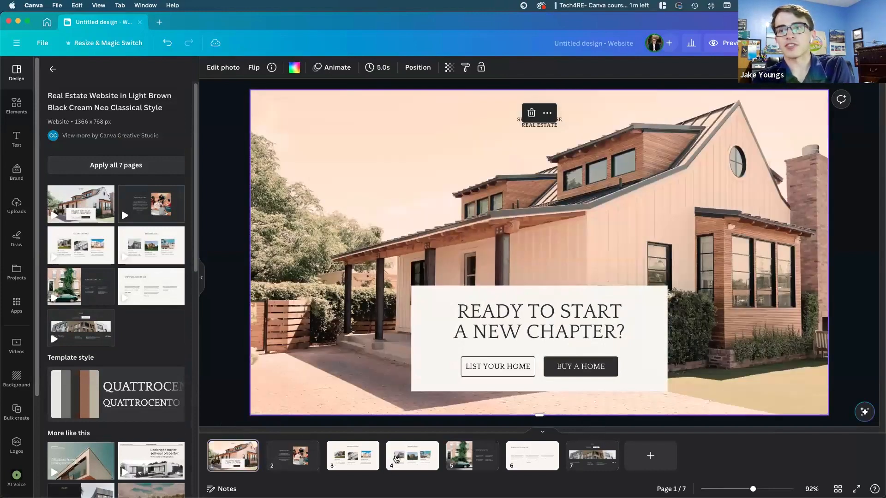
Look through website pages 2 to 5 and return to page 1.
click(285, 460)
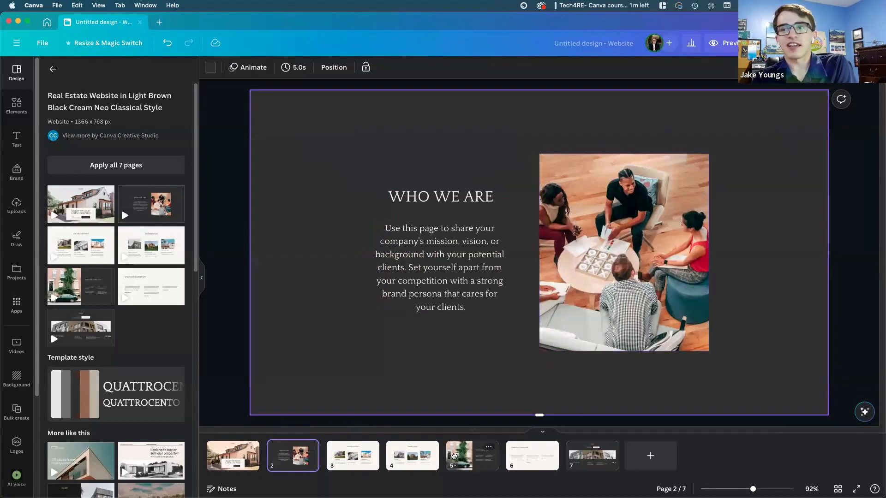
click(345, 462)
click(419, 459)
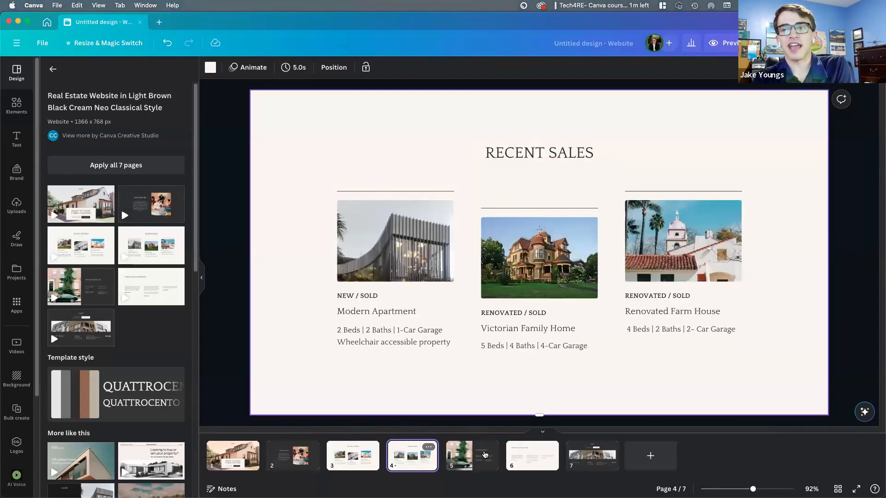
click(479, 457)
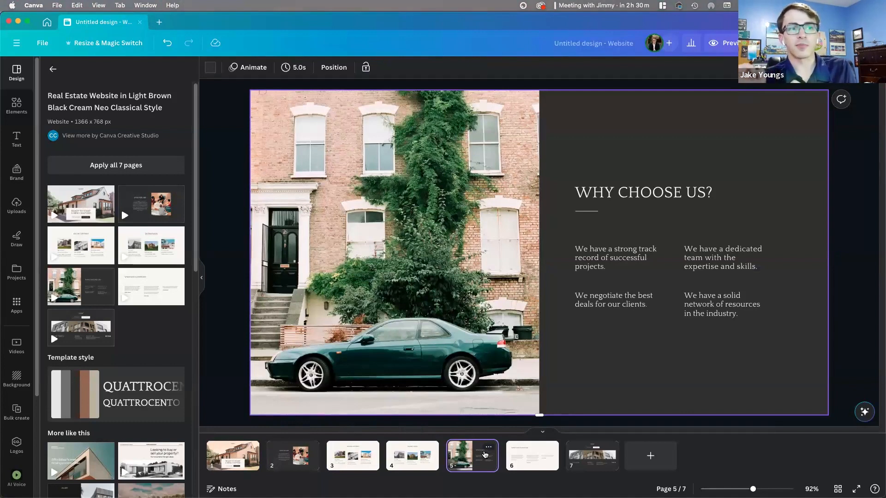
click(232, 456)
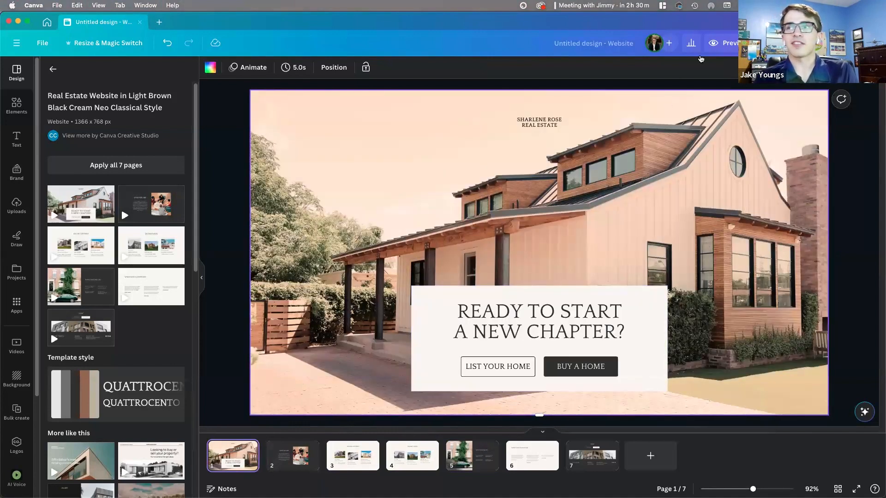
Preview the real estate website and look through its pages down to the recent listings and sales sections.
click(728, 43)
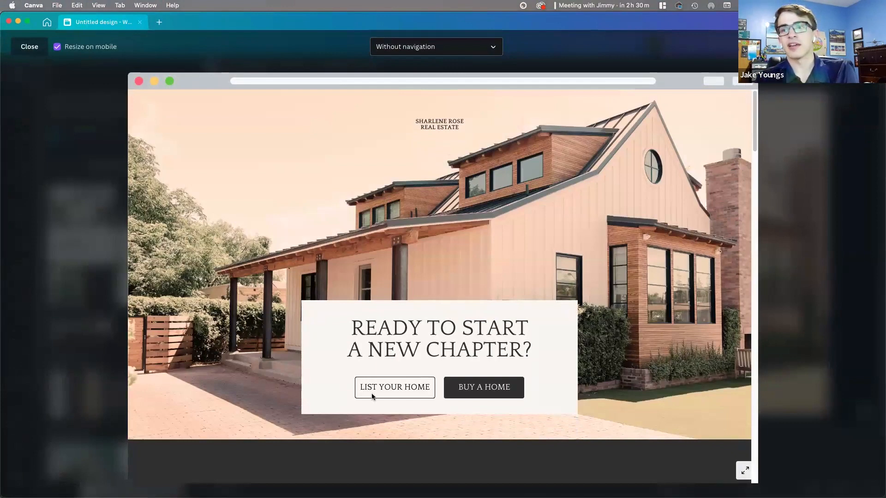
scroll(411, 366, down, 15)
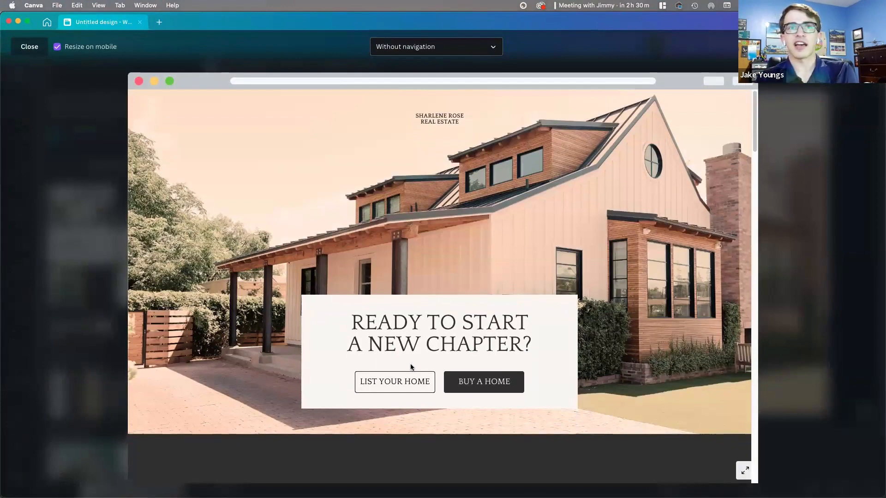
scroll(410, 366, down, 8)
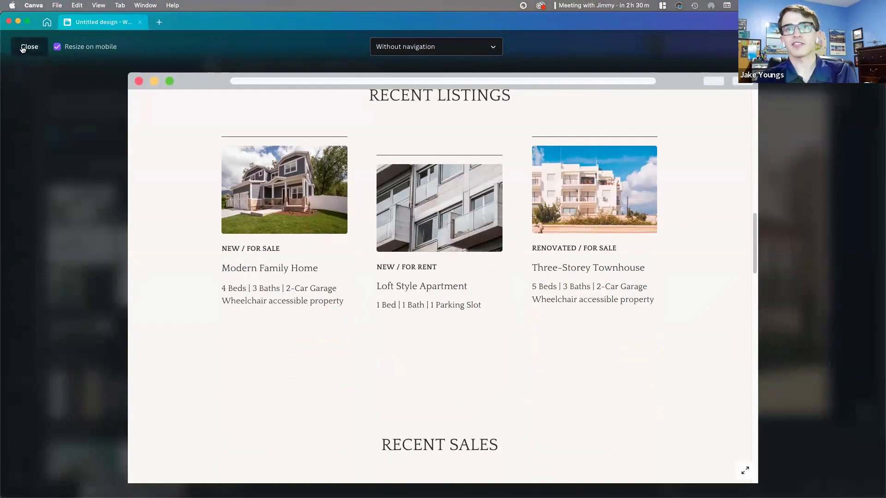
Switch the website preview to With navigation, check the page, and close the preview.
click(482, 47)
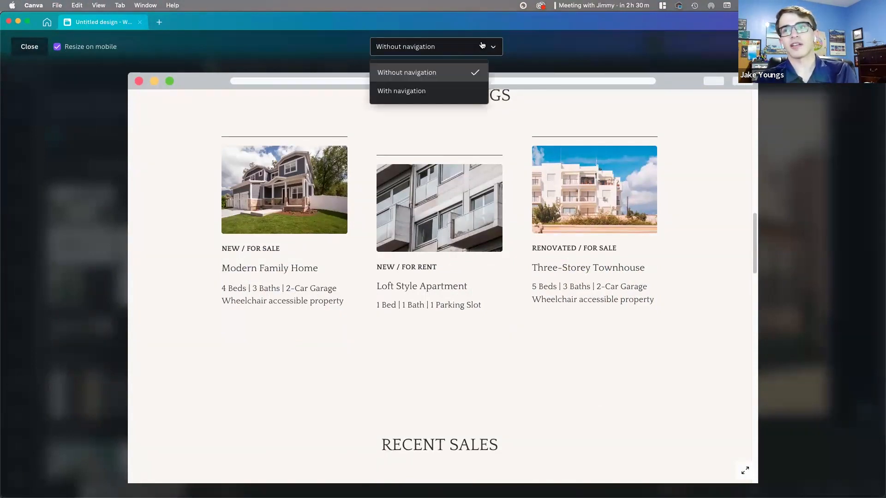
click(450, 91)
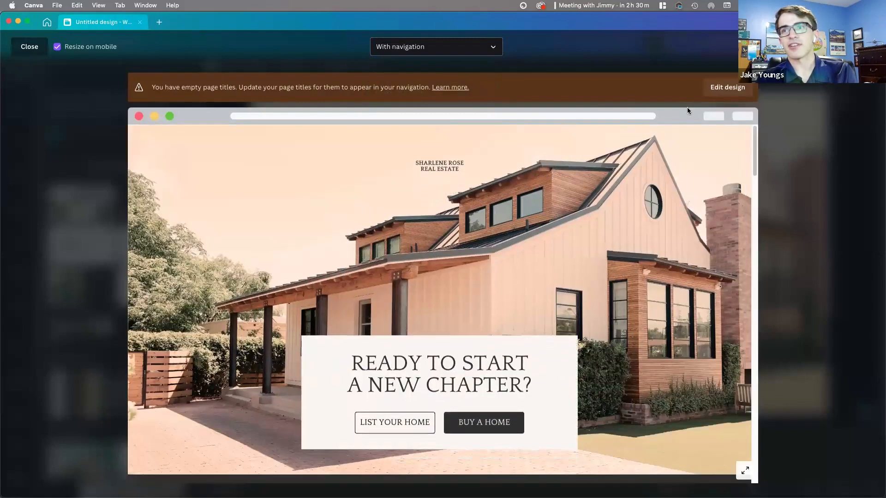
scroll(364, 191, down, 2)
scroll(363, 191, up, 2)
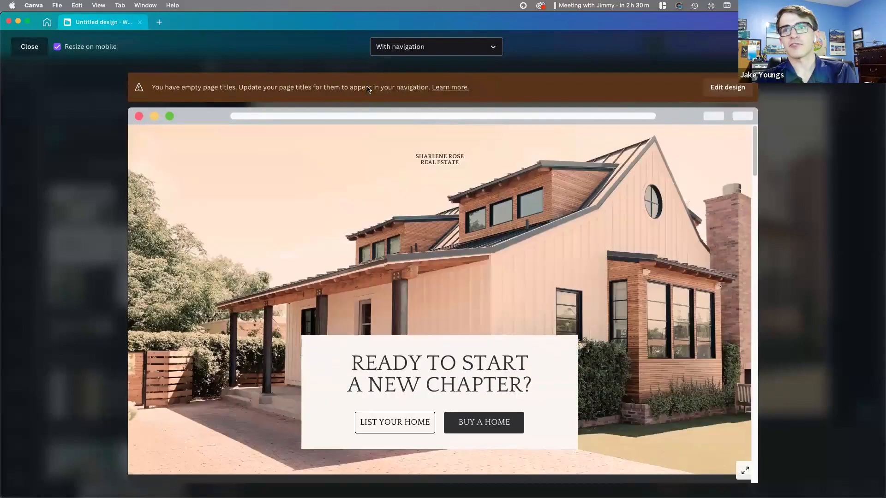
click(30, 47)
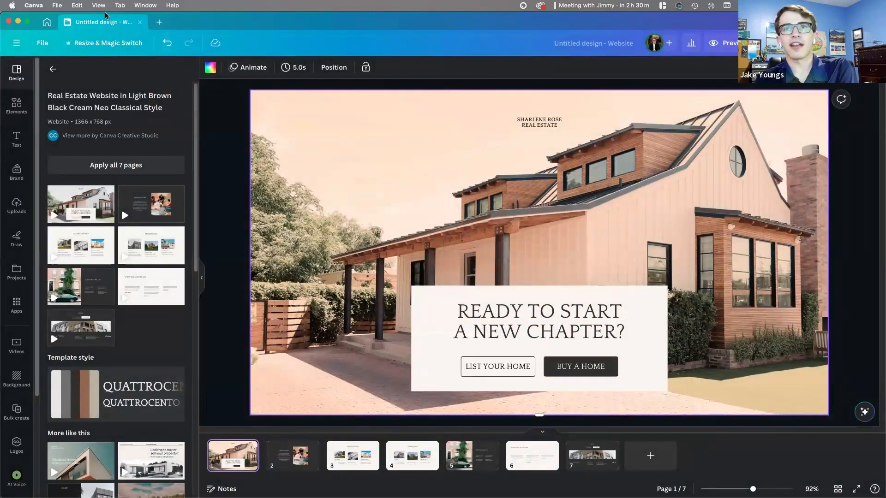
Leave the website design for the Projects page and search the new-design types for "email banner".
middle_click(104, 22)
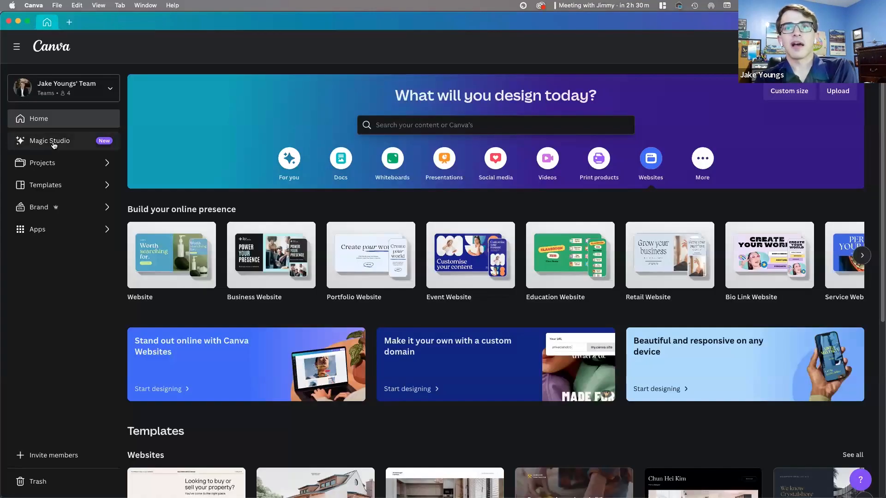
click(83, 165)
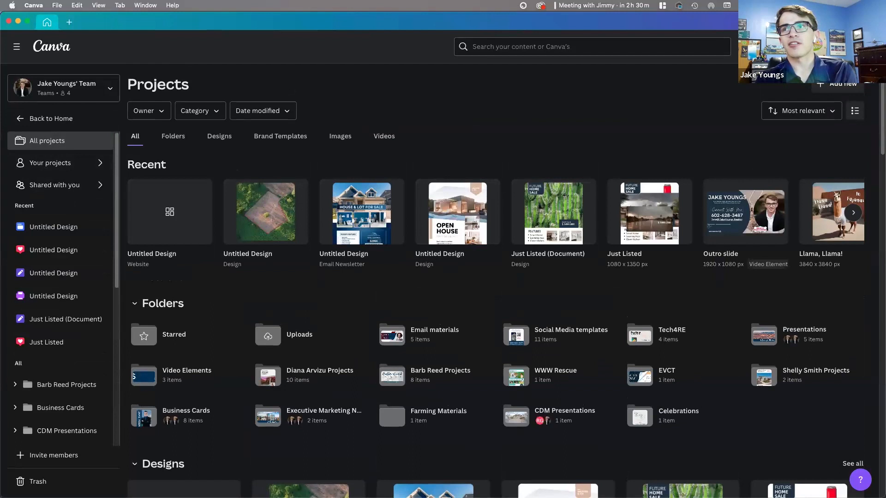
click(837, 84)
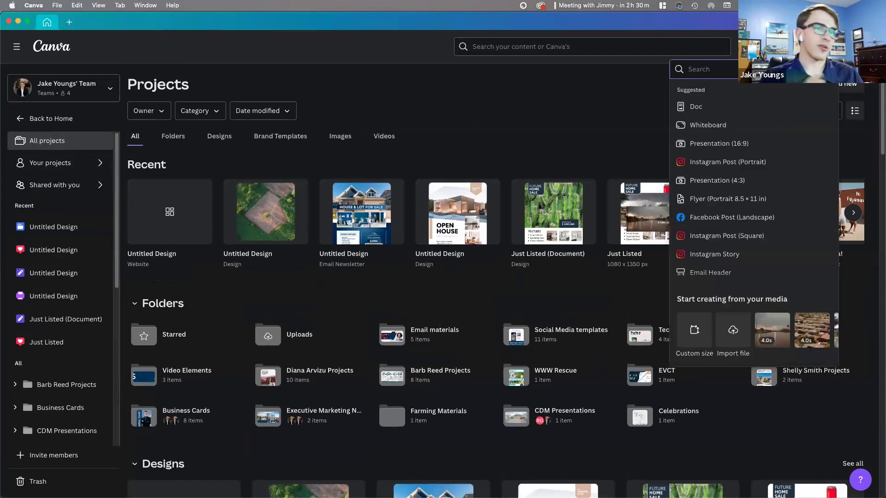
text(email)
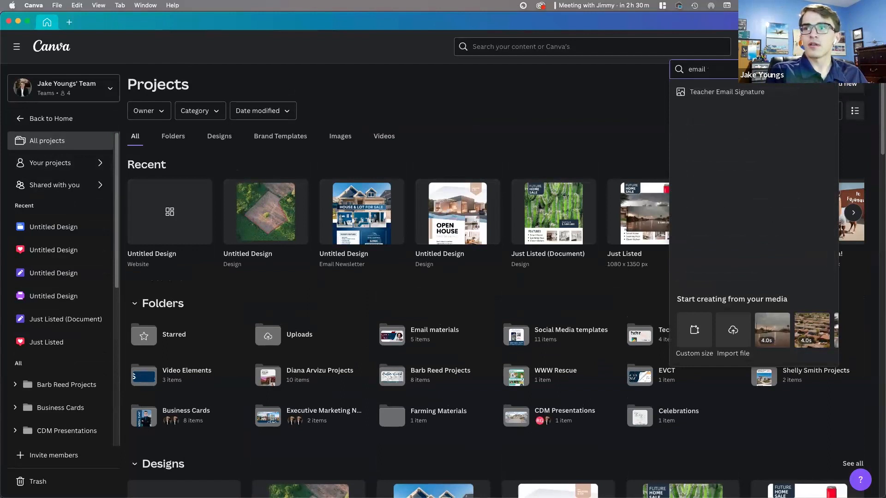
text( tembanner)
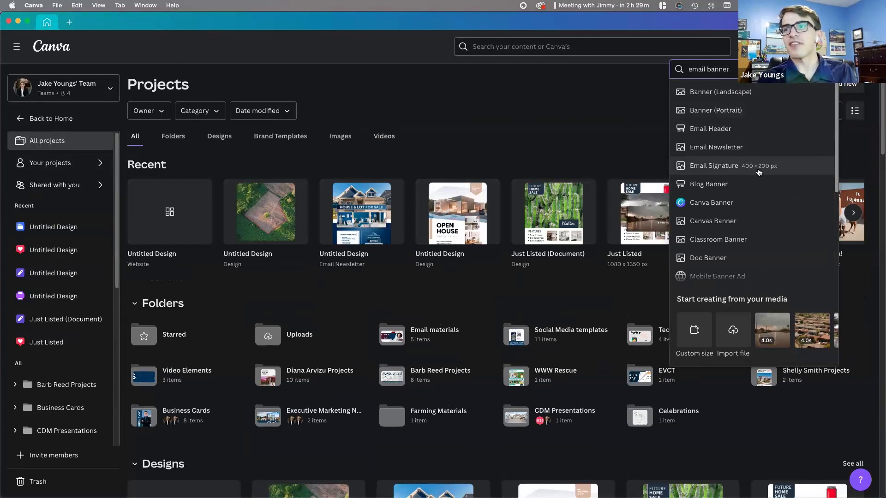
click(506, 91)
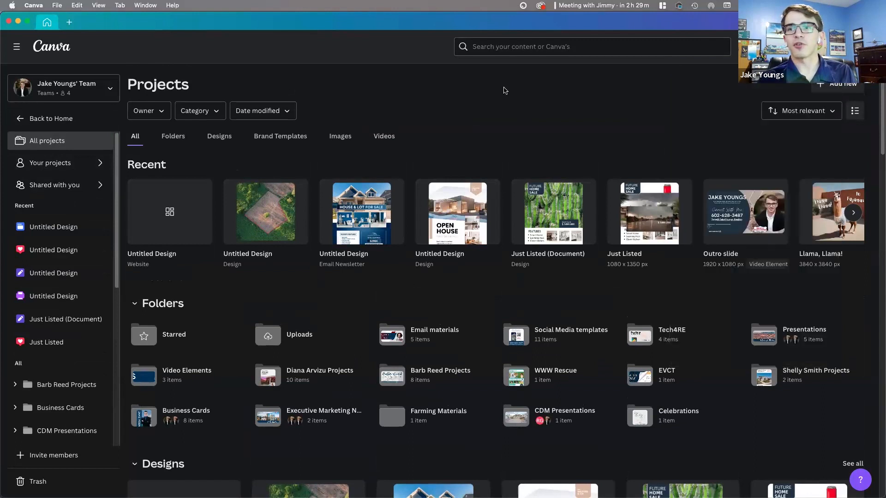
Open the Email Signature design from the Email materials folder and look through its Default and RNG signature pages.
click(436, 335)
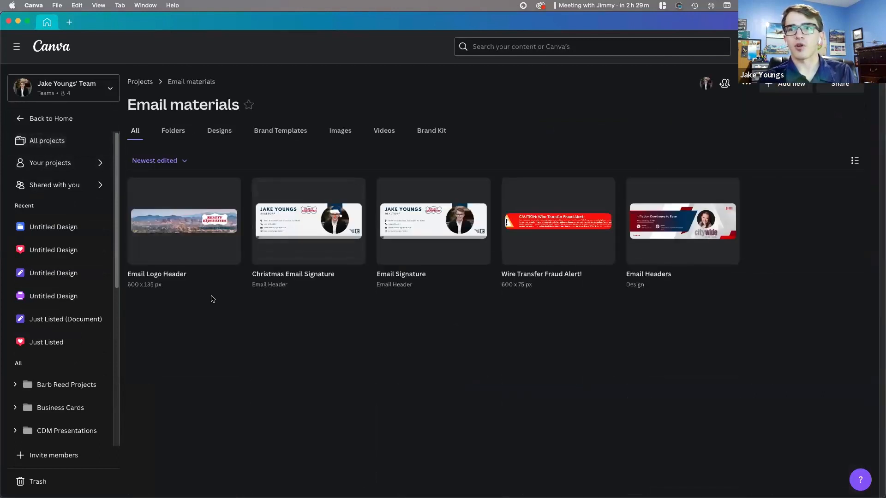
click(443, 235)
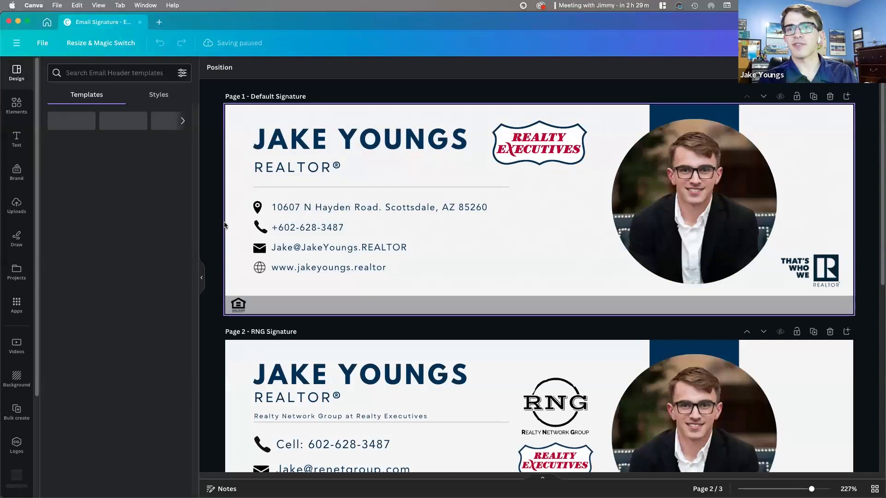
click(107, 45)
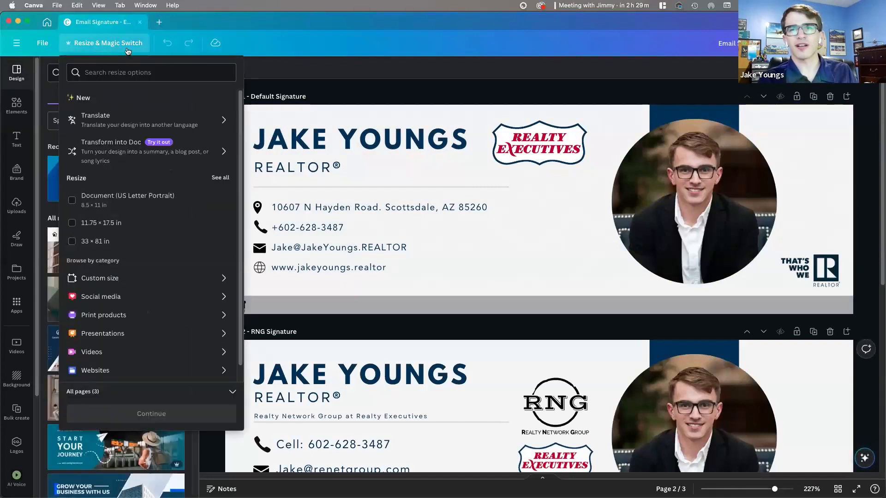
click(360, 98)
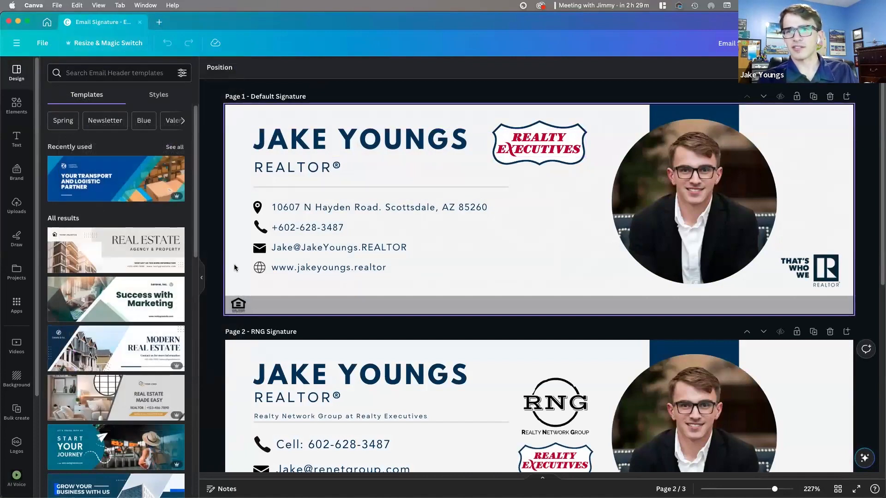
scroll(236, 290, down, 3)
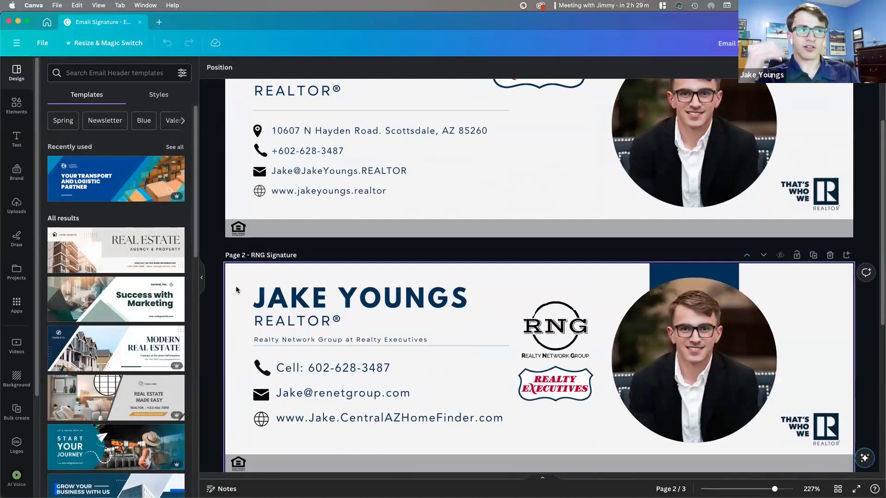
scroll(316, 320, up, 3)
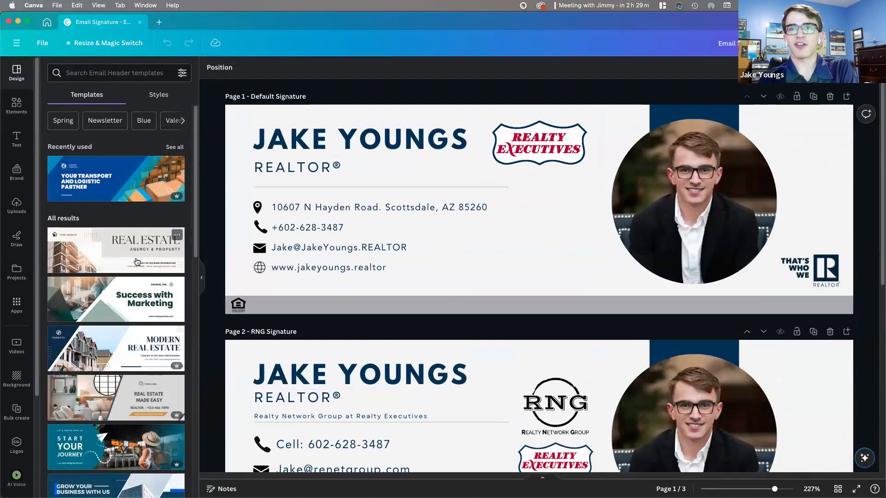
Add a blank page 4 after the last signature page and search the templates for "email signature".
click(101, 71)
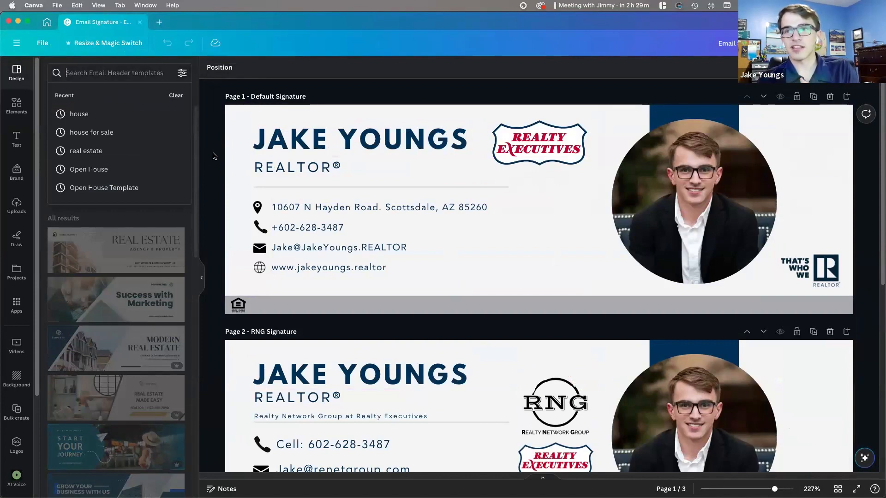
click(213, 156)
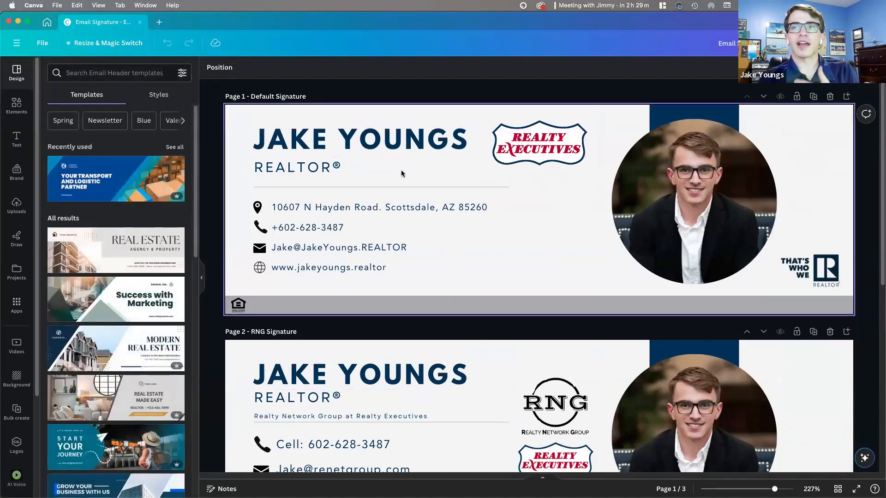
scroll(507, 416, down, 10)
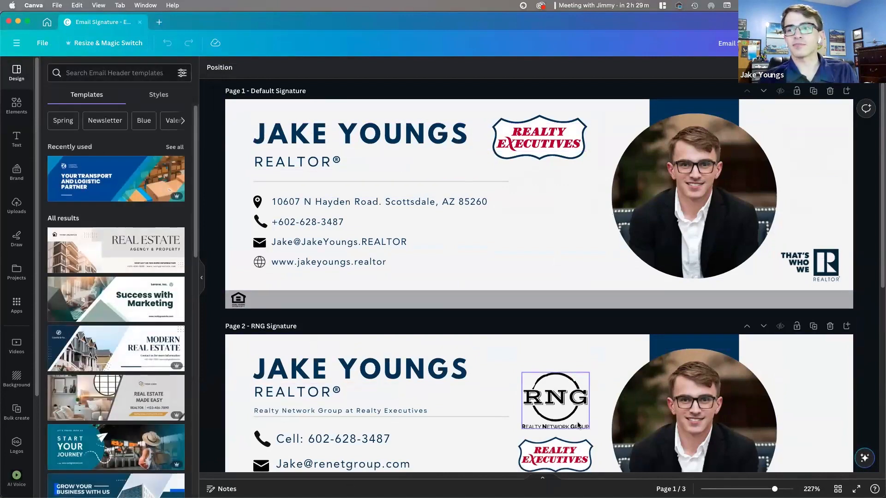
click(535, 450)
click(139, 72)
text(email signature)
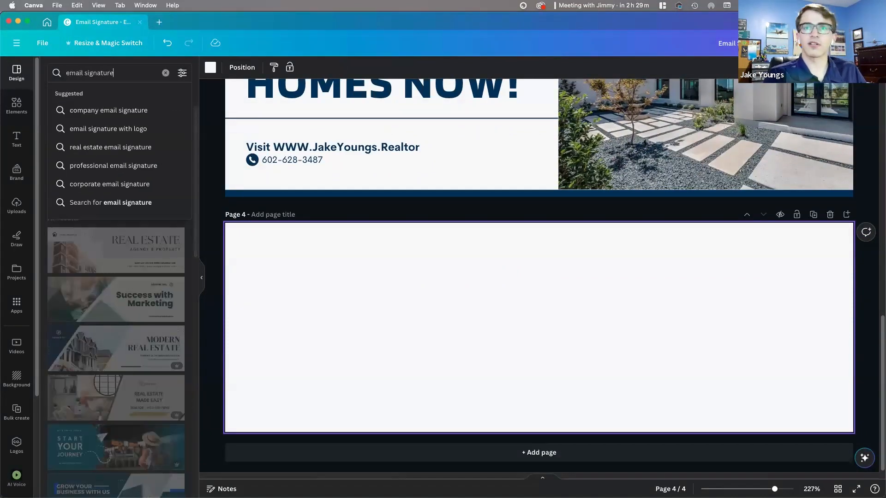
key(Return)
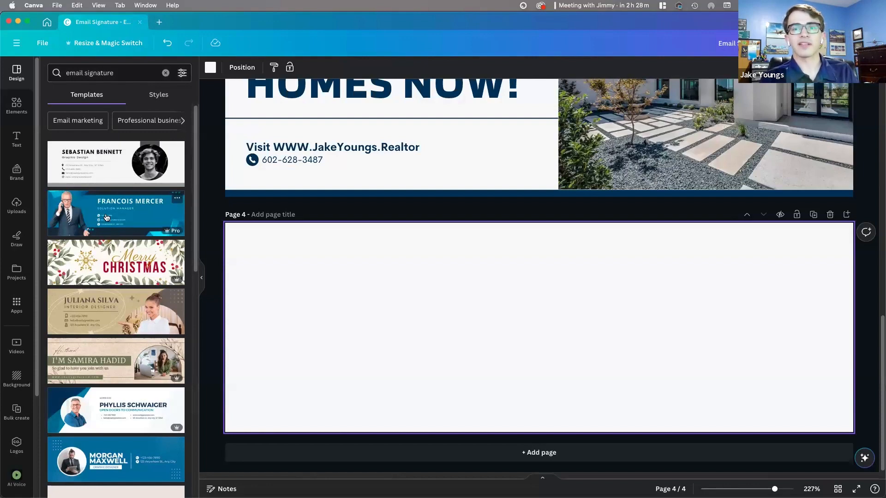
Apply the White Blue Patterns Business Email Header template to page 4, and delete that page again.
scroll(106, 220, down, 5)
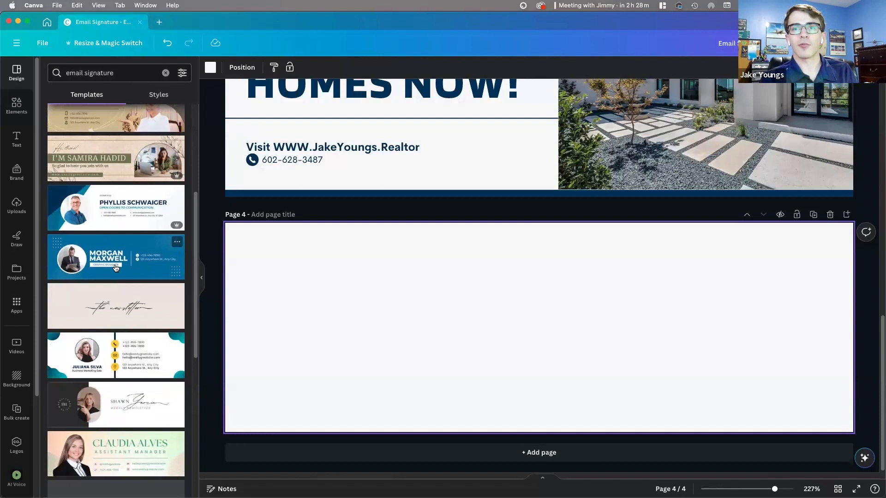
click(105, 265)
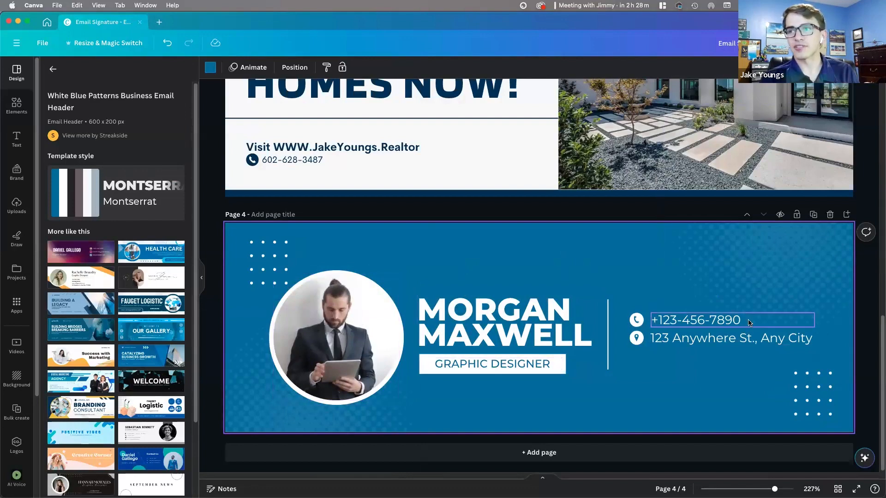
scroll(711, 338, up, 3)
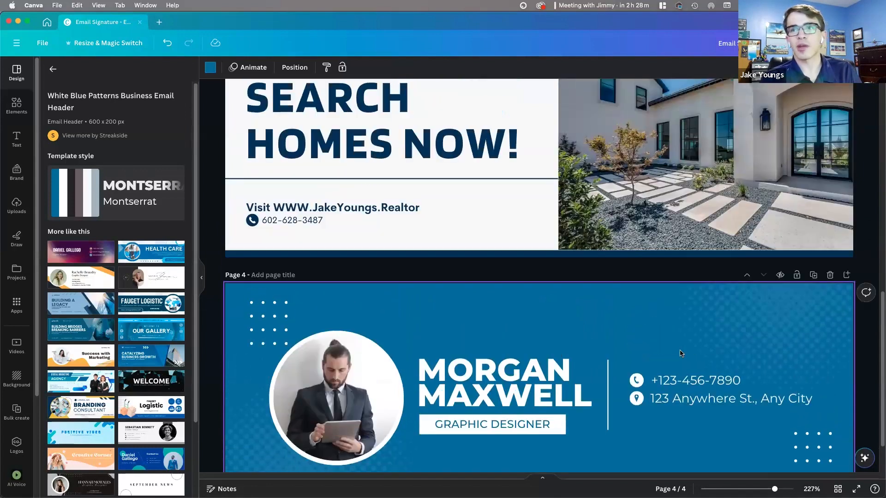
click(830, 275)
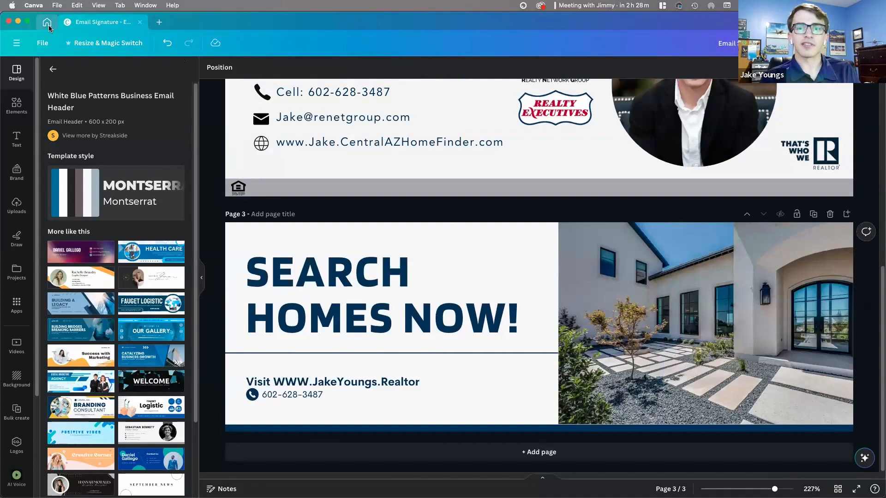
View the Wire Transfer Fraud Alert! design from the Email materials folder, and close the open designs.
click(47, 23)
click(556, 226)
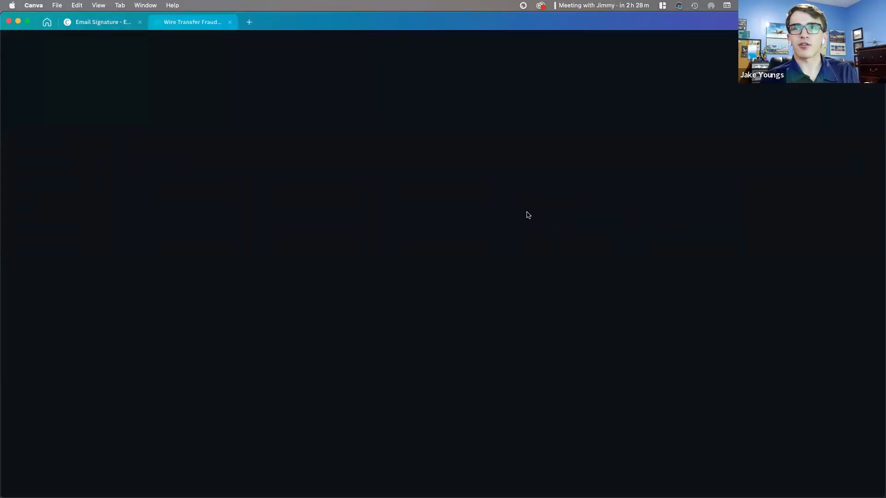
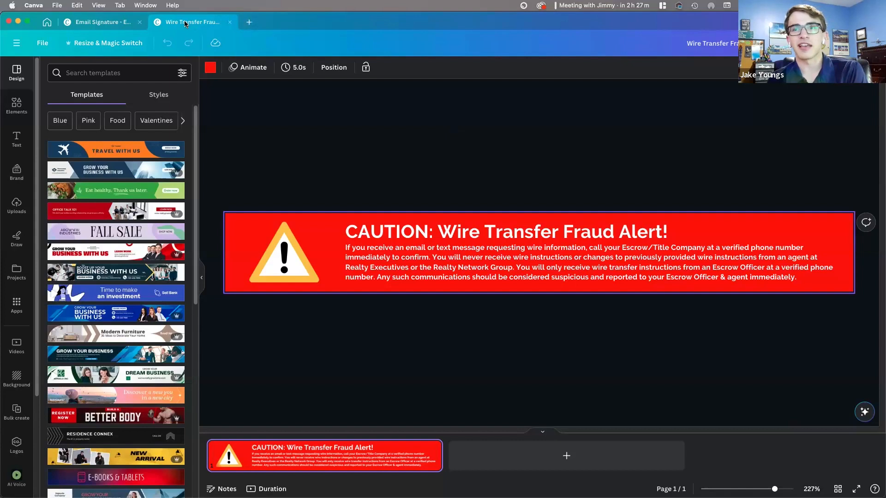
key(super+w)
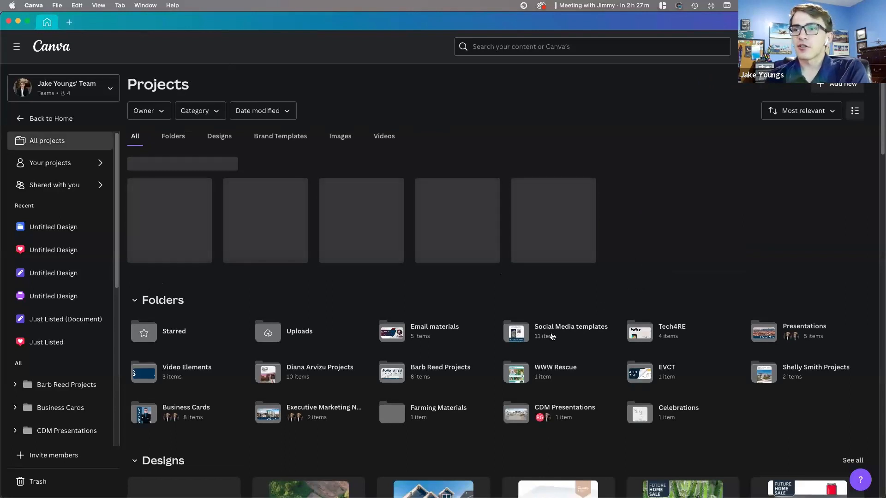
Open the Business Card Front 2.75x4.25 design from the Business Cards folder and inspect the portrait photo on page 1.
click(199, 412)
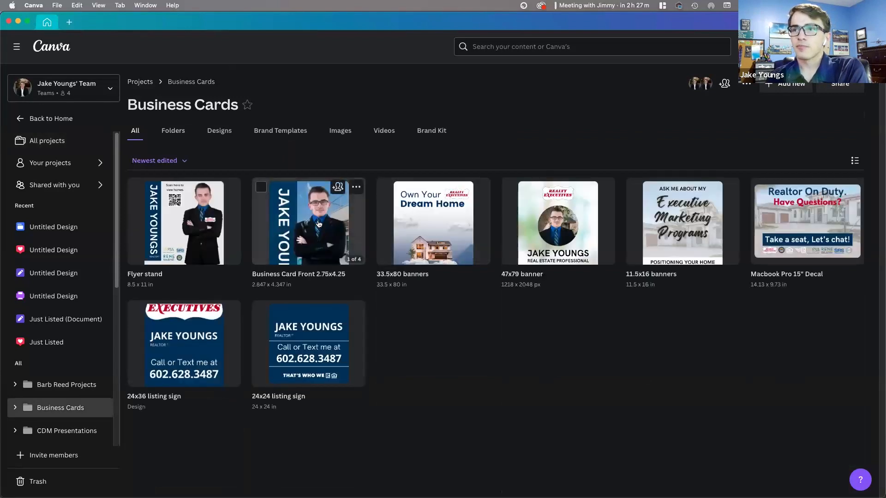
click(340, 226)
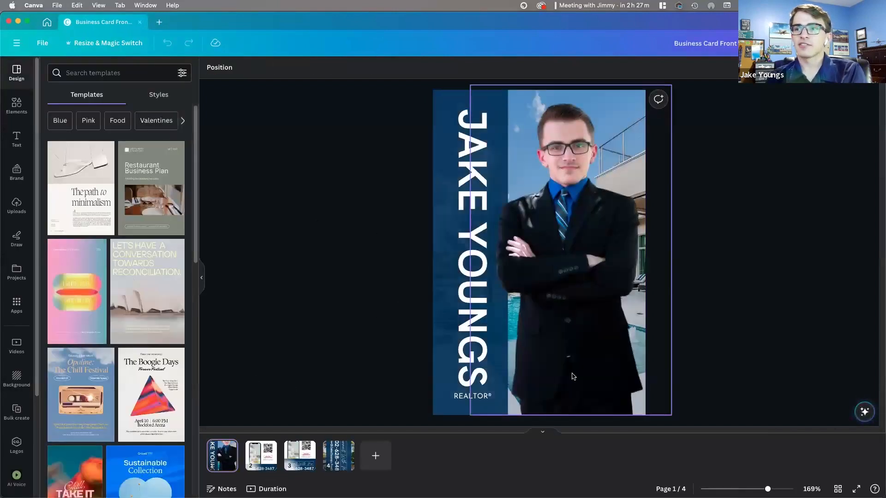
click(580, 189)
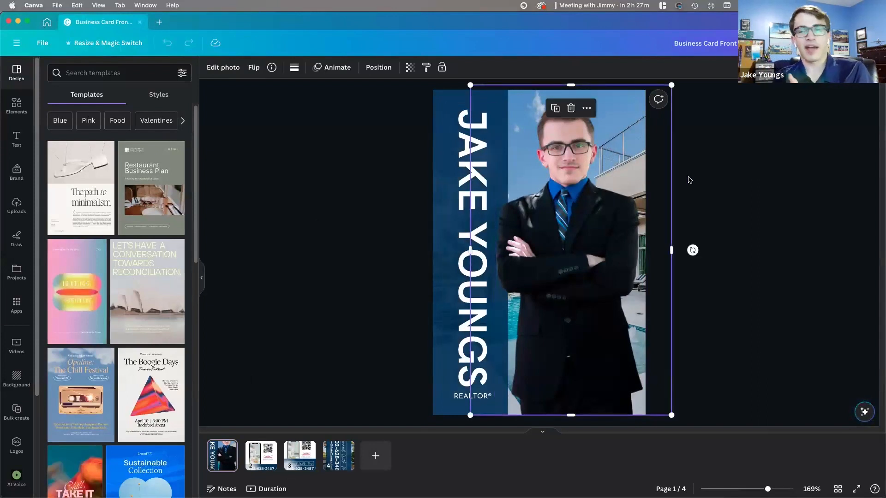
click(775, 168)
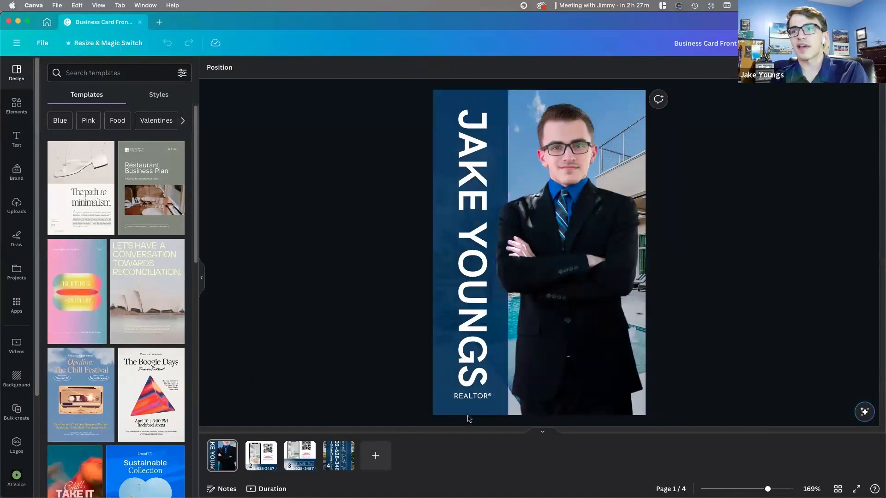
Check the transparency setting of the blue banner behind the name on page 1 and inspect the portrait photo.
click(436, 128)
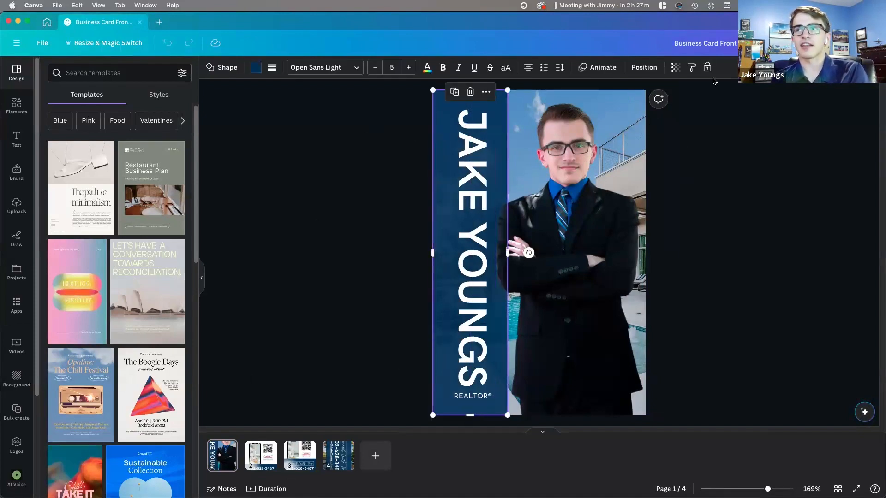
click(673, 69)
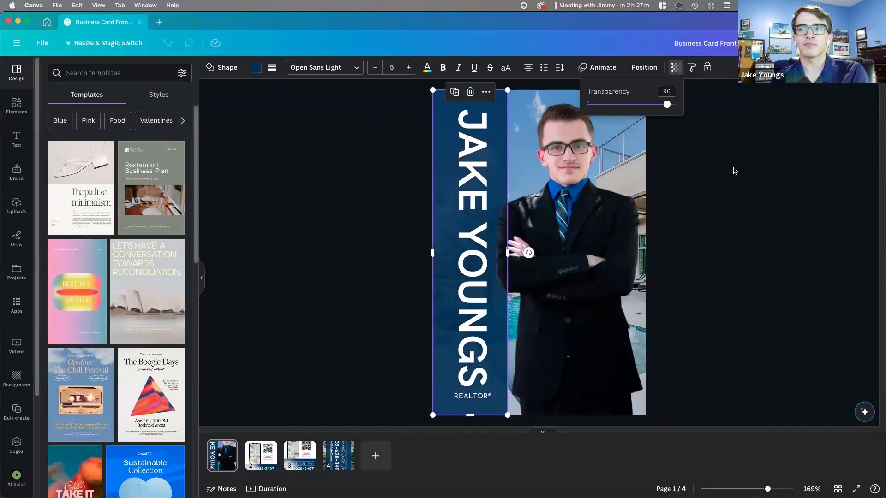
click(735, 170)
click(718, 200)
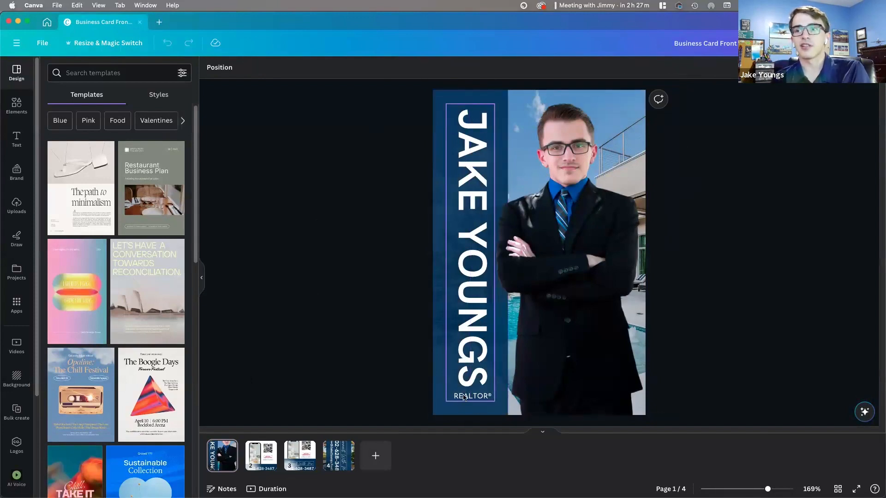
click(579, 255)
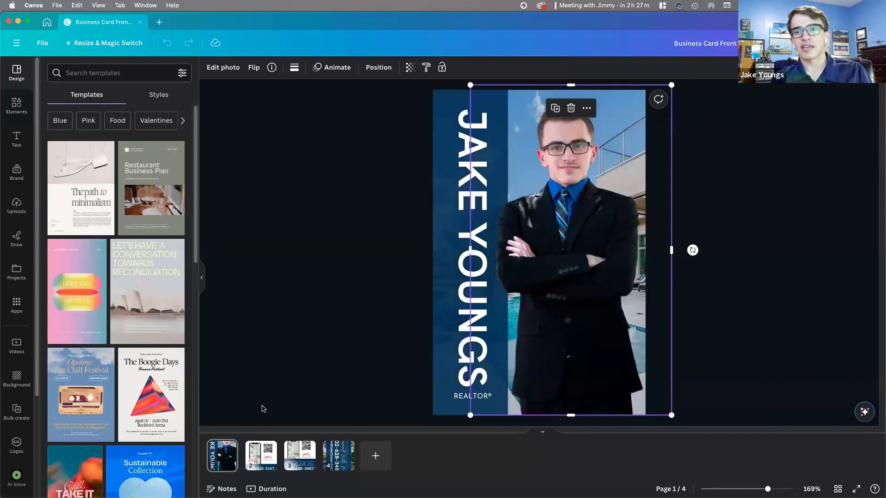
On page 2, open the Dynamic QR Codes app, accept its updated permissions and choose the template with the black SCAN ME frame.
click(259, 459)
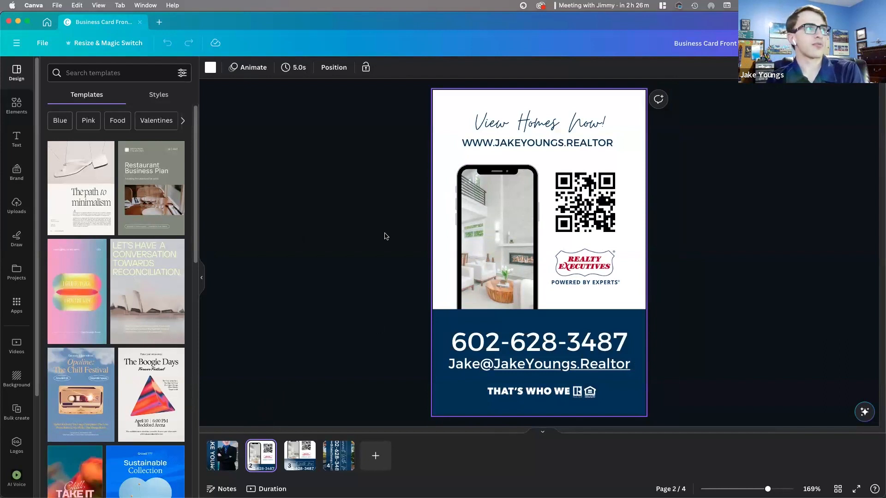
scroll(27, 452, down, 1)
scroll(28, 452, down, 5)
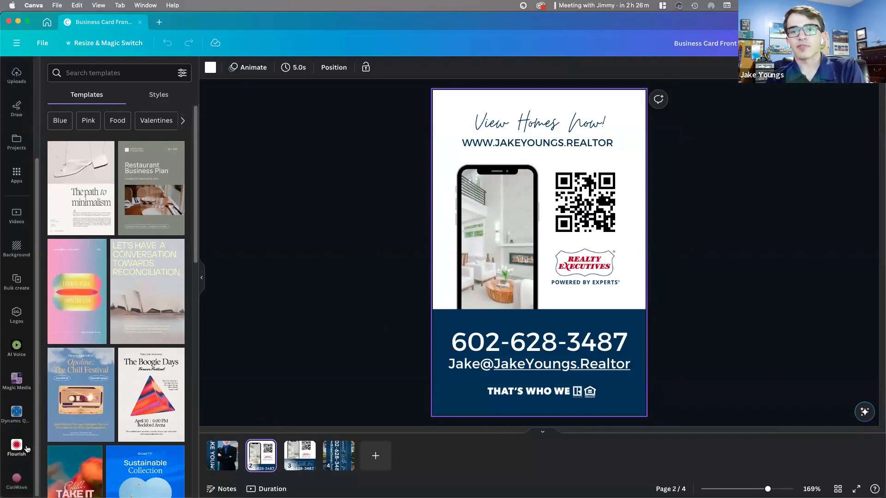
click(16, 413)
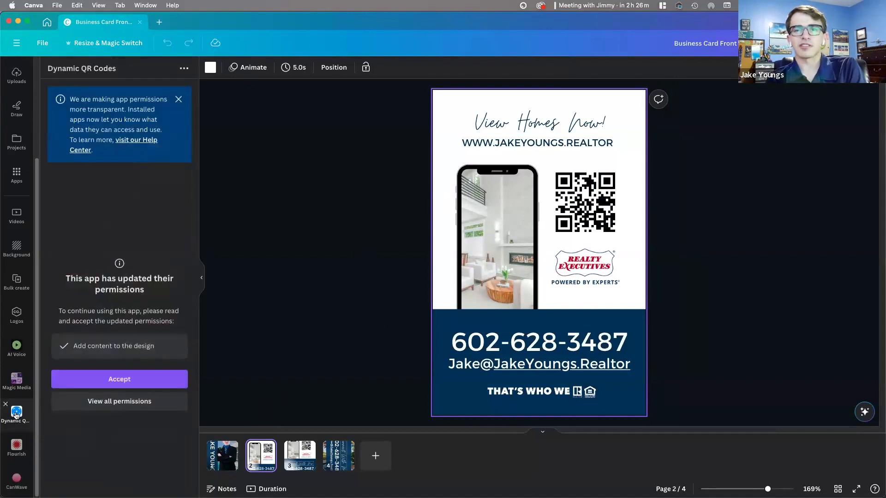
click(117, 379)
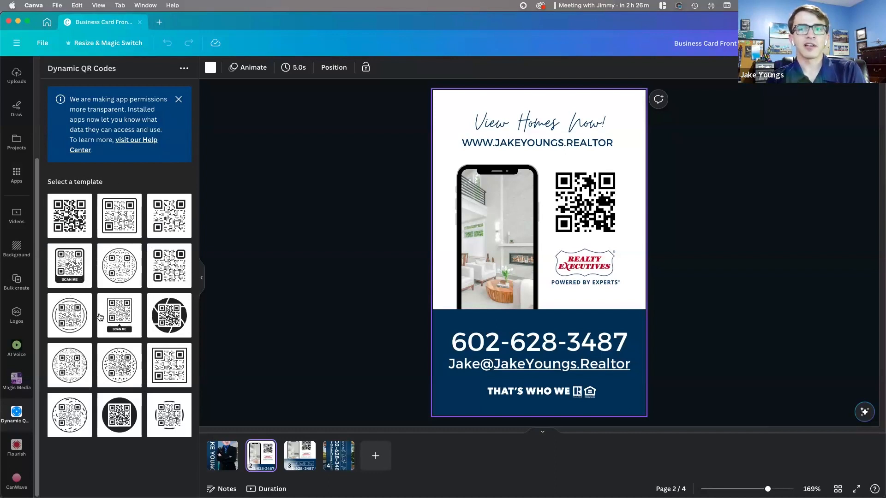
click(78, 270)
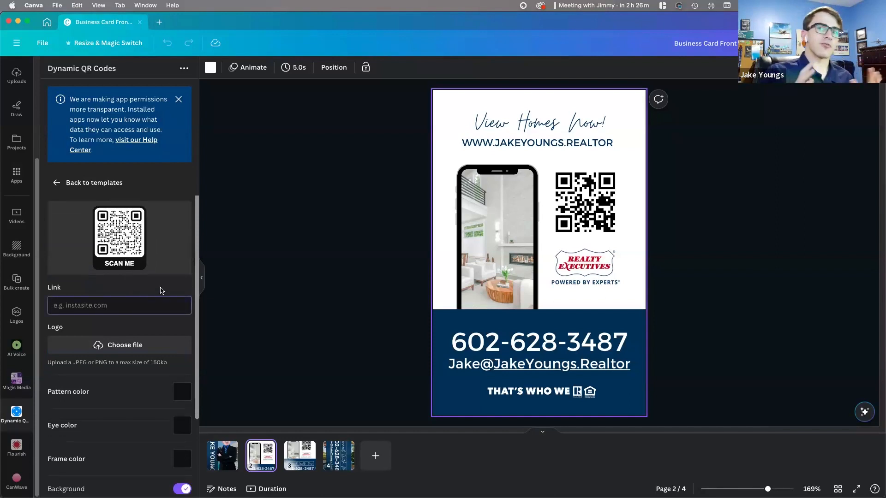
Enter the realtor's website address as the QR code's link, and open the logo file chooser, cancelling it without choosing a file.
text(w)
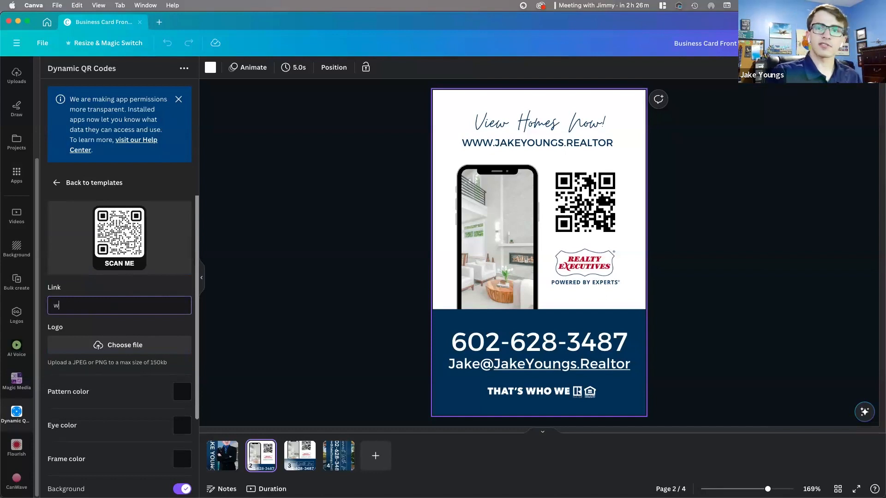
text(ww.jak)
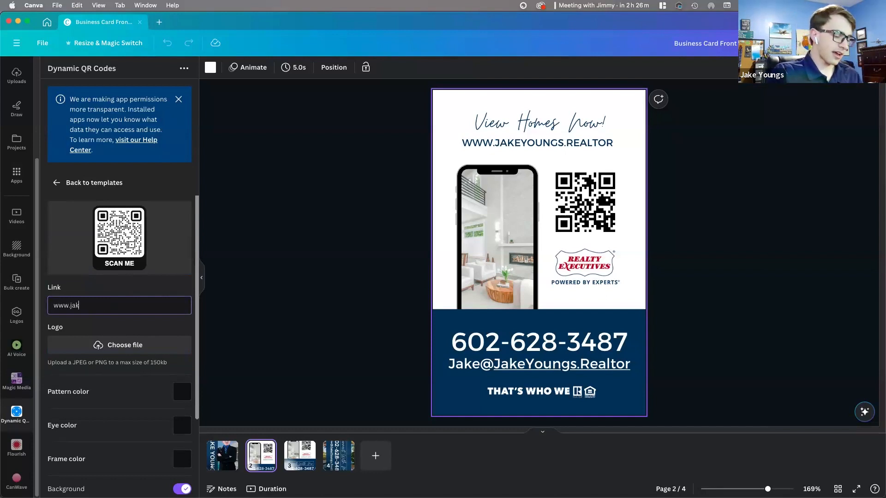
text(eyoungs.realtor)
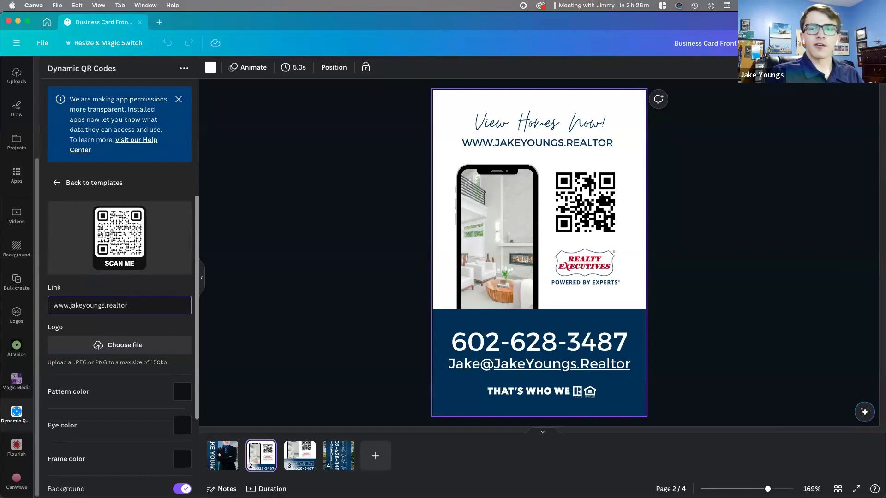
click(133, 329)
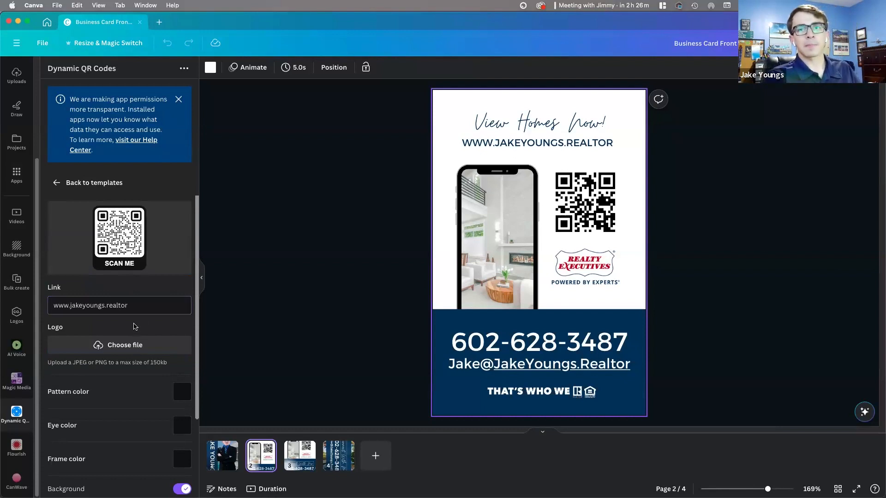
click(119, 346)
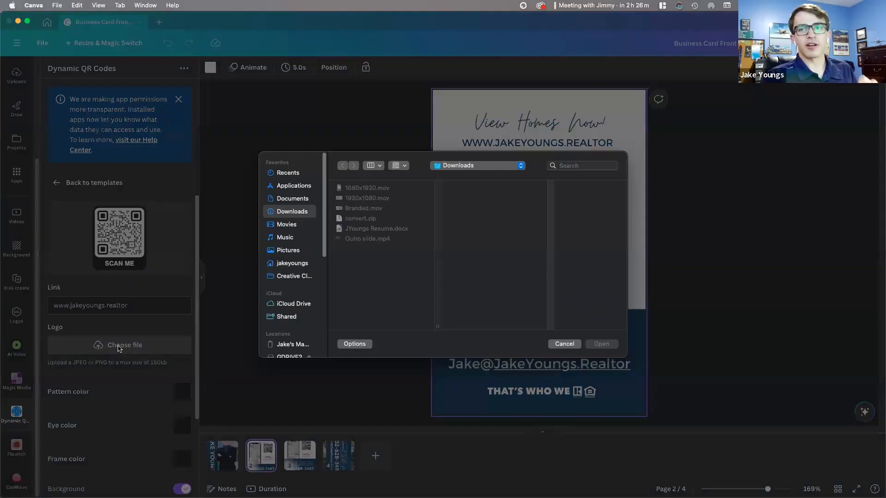
click(564, 344)
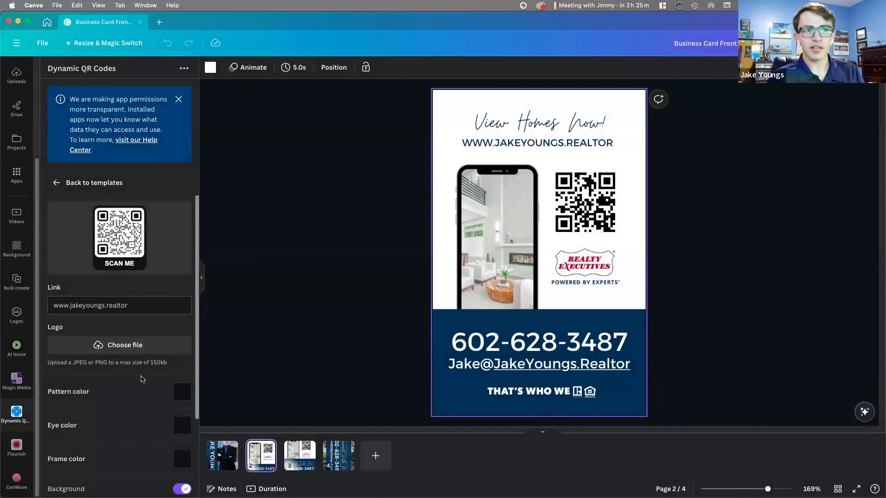
Review the QR code's color options and toggle its background off and on again.
scroll(121, 314, down, 3)
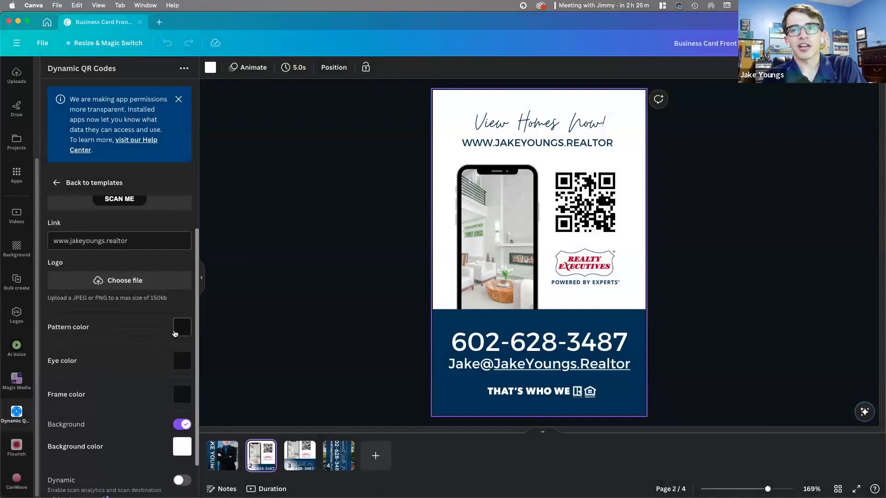
scroll(113, 360, down, 2)
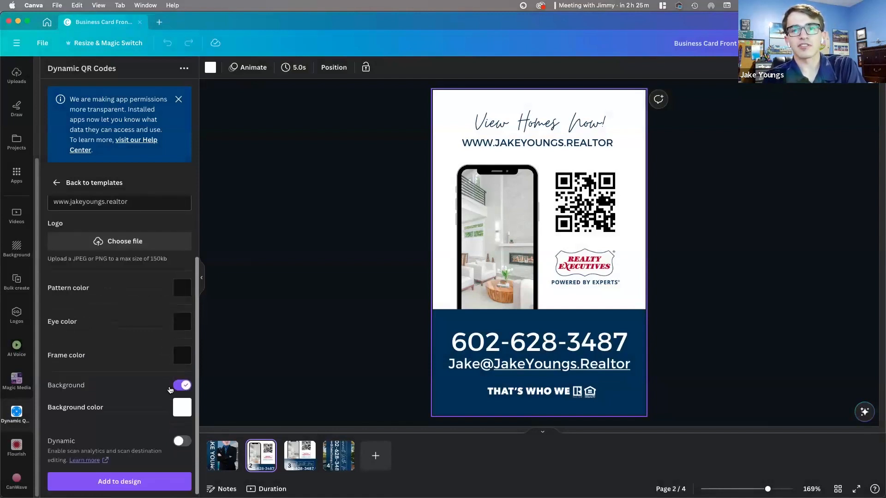
click(182, 386)
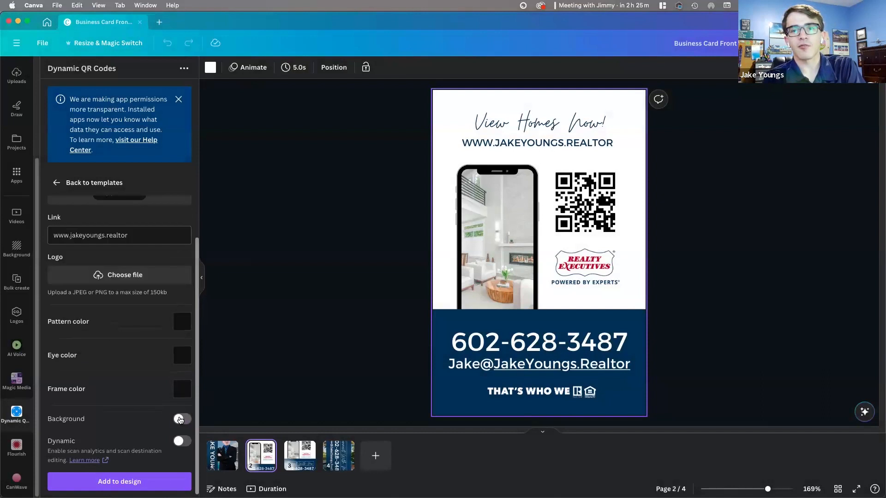
click(179, 419)
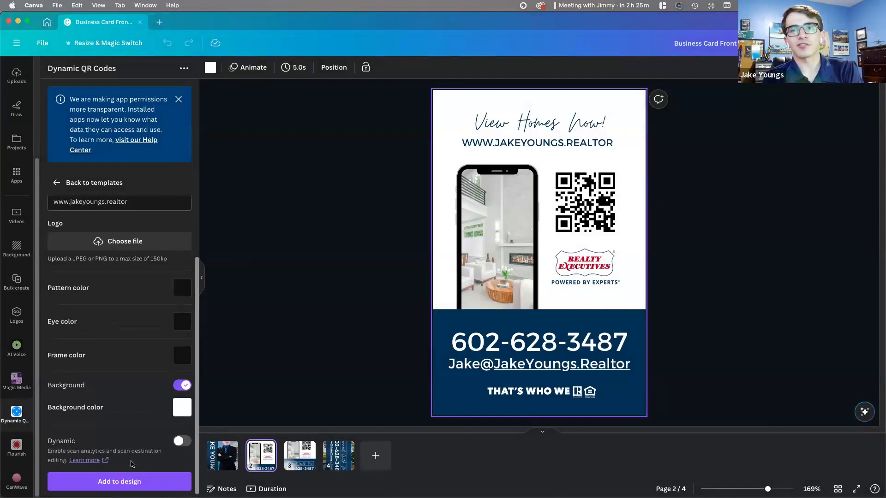
scroll(133, 464, up, 3)
scroll(133, 461, down, 3)
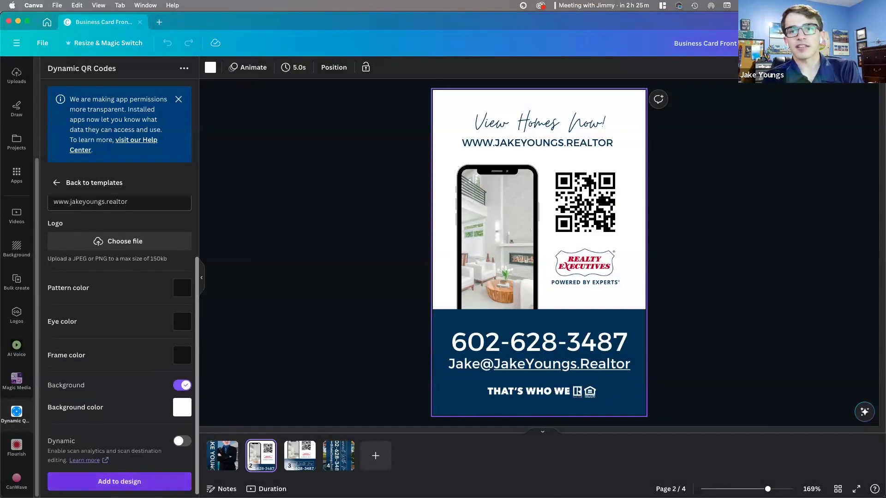
Add the SCAN ME QR code to page 2, try it over the existing code, and delete it again.
click(119, 481)
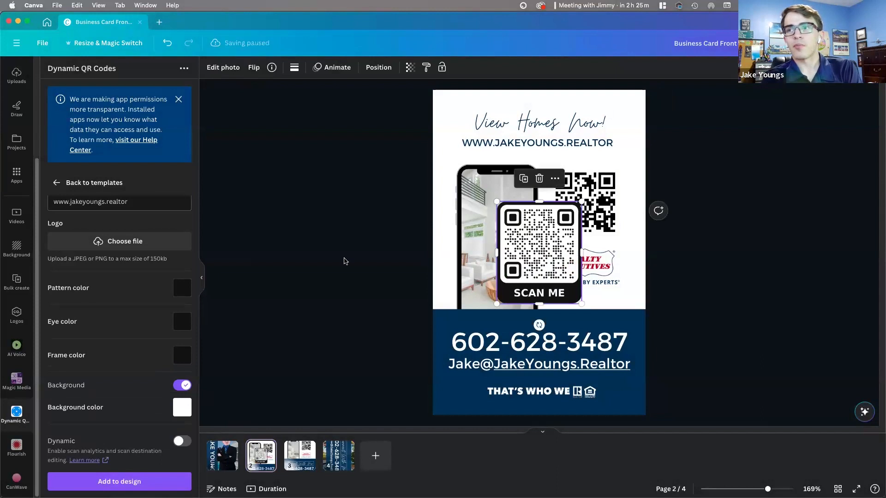
drag(545, 273, 626, 228)
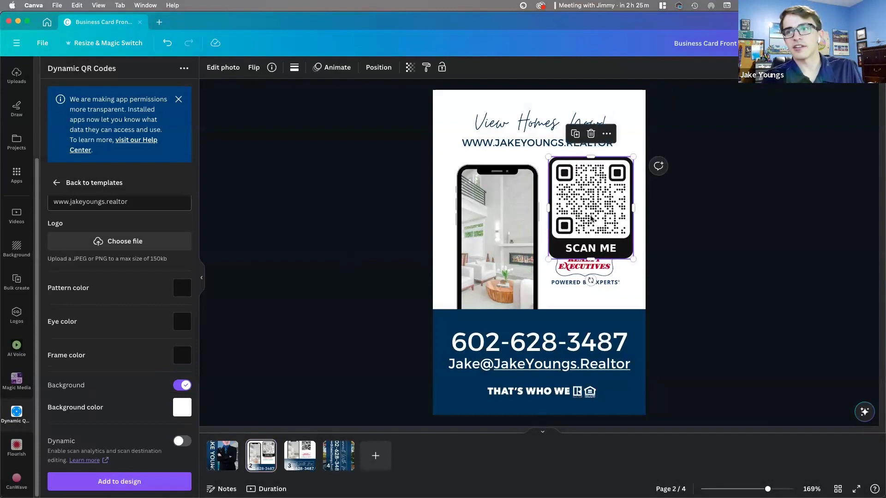
key(Delete)
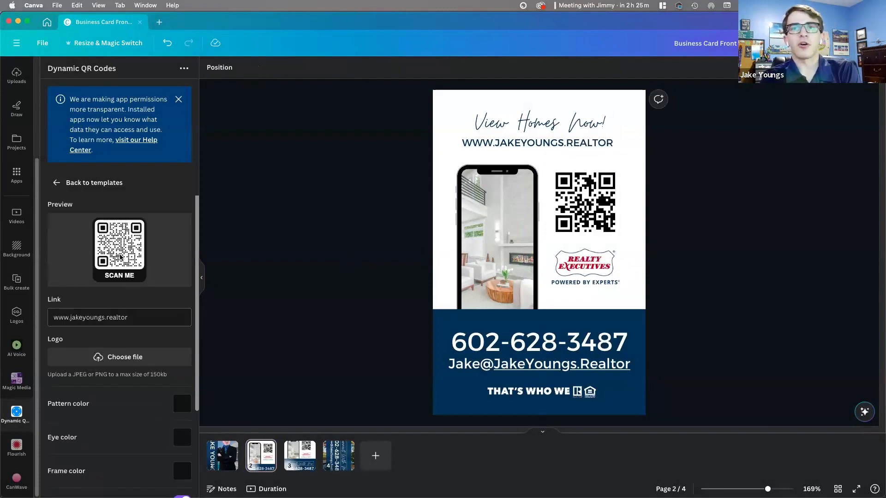
Close the business card design and create a new Instagram Post (Square) design.
key(super+w)
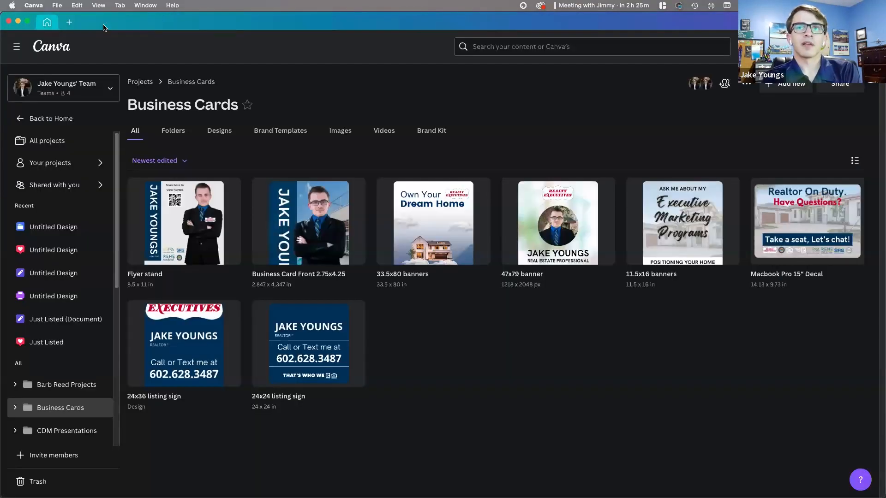
click(70, 23)
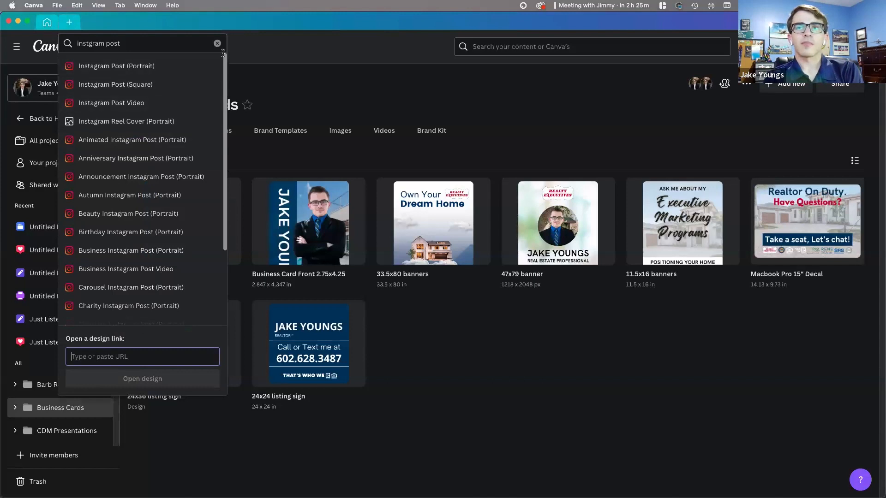
click(218, 44)
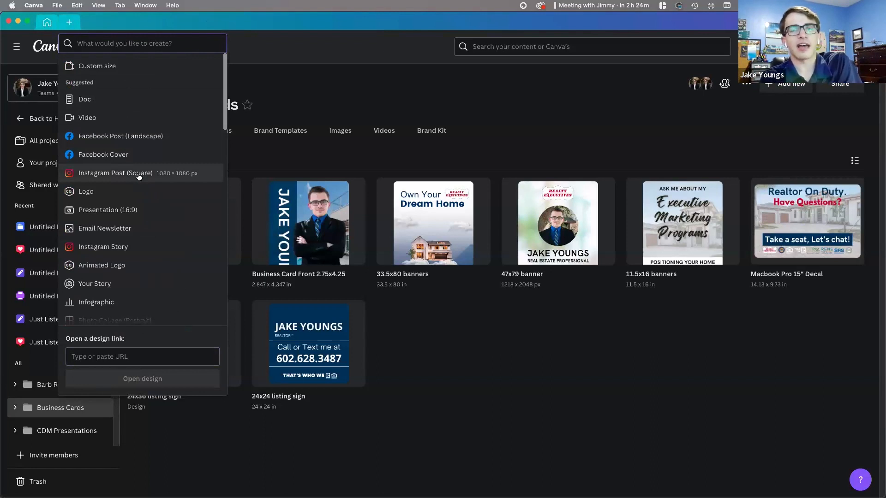
click(138, 174)
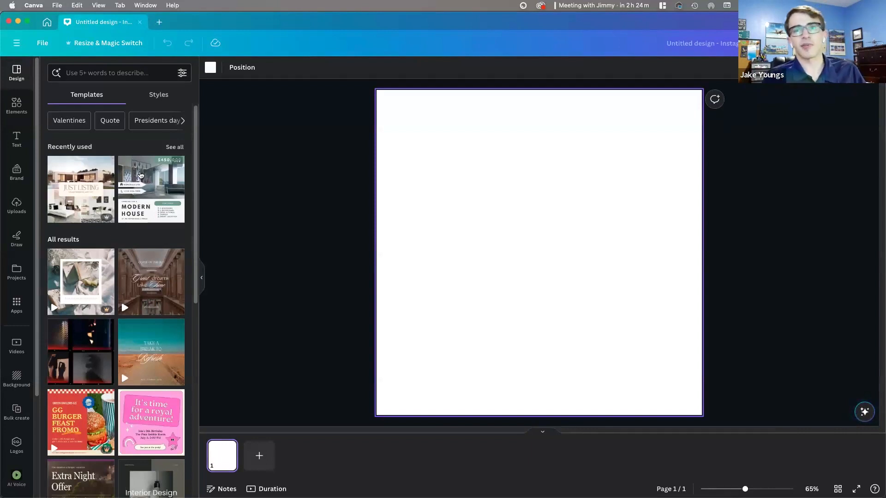
Add the uploaded portrait of the man in a dark suit with crossed arms beneath the trees to the blank page.
scroll(78, 240, down, 10)
scroll(79, 240, down, 15)
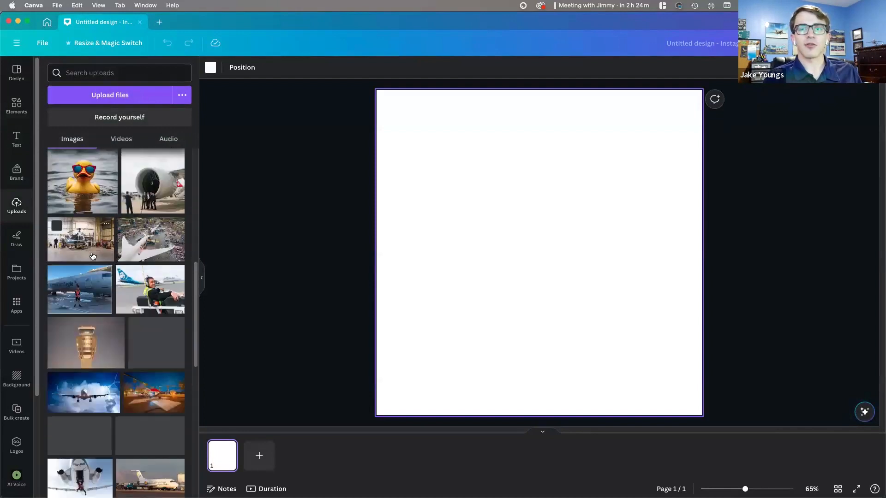
scroll(99, 244, down, 10)
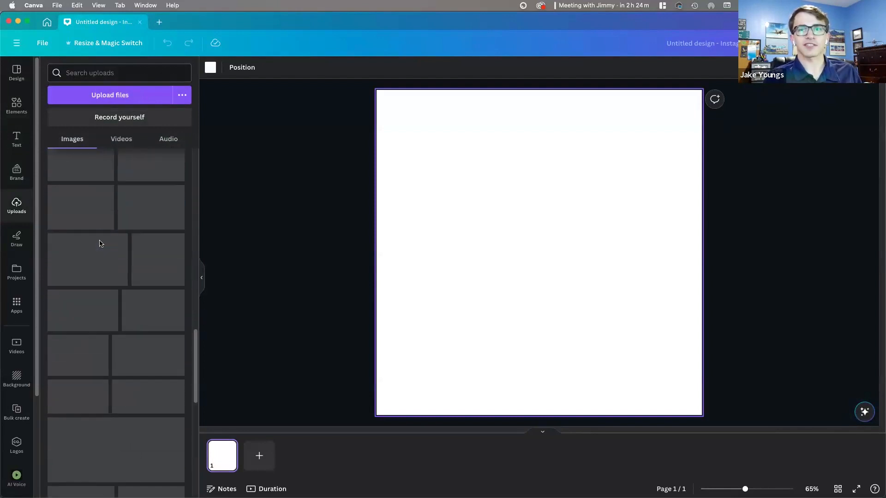
scroll(100, 243, down, 10)
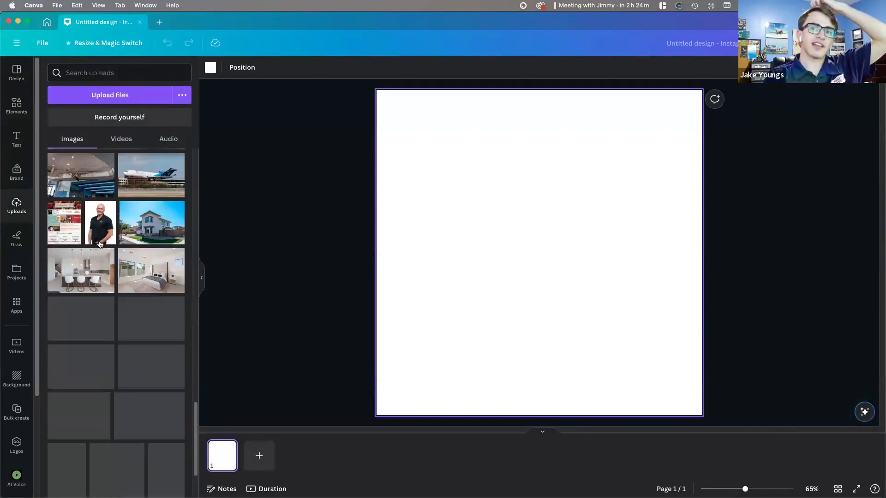
scroll(100, 244, down, 10)
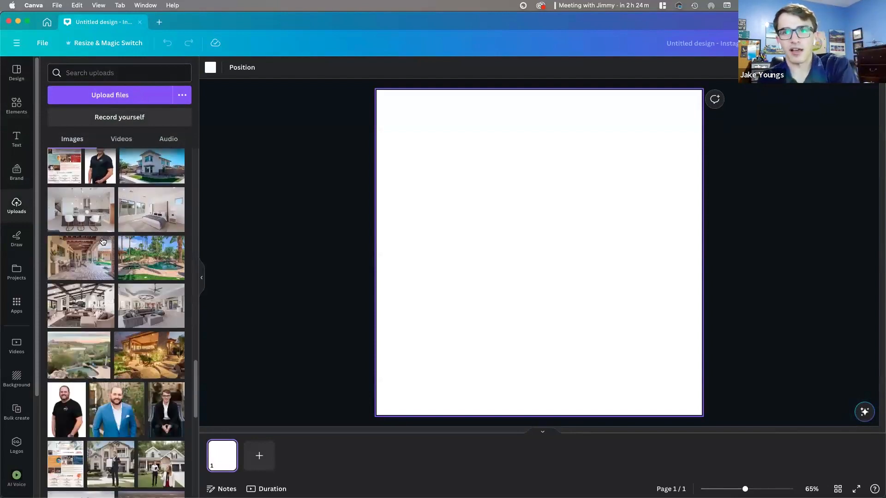
scroll(100, 243, down, 5)
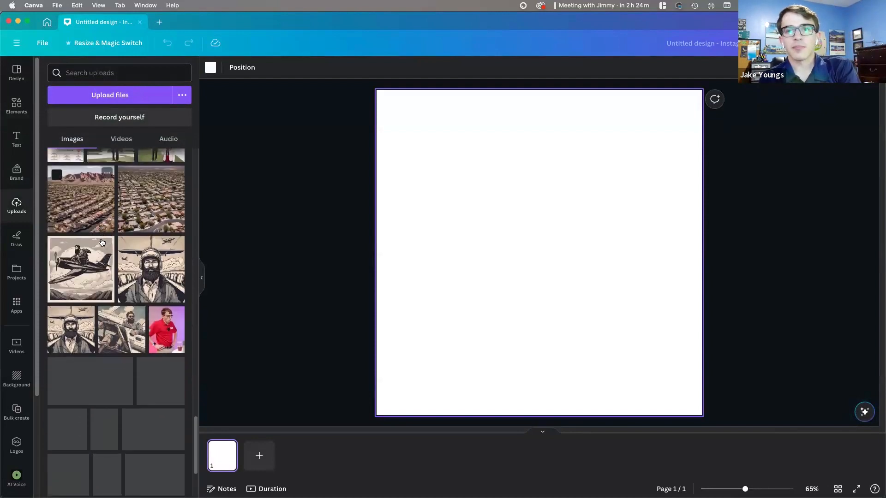
scroll(166, 288, down, 7)
scroll(166, 289, down, 6)
scroll(166, 289, down, 6)
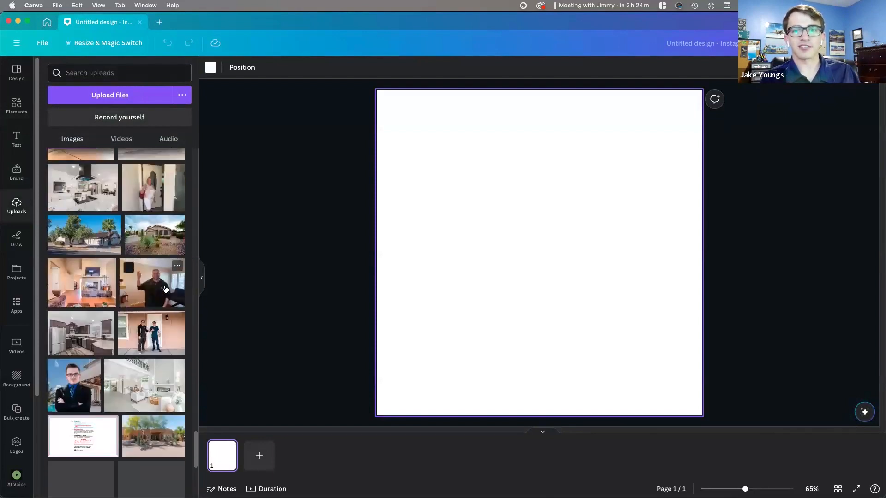
scroll(166, 289, down, 6)
scroll(166, 290, down, 6)
scroll(166, 289, down, 8)
scroll(166, 290, down, 8)
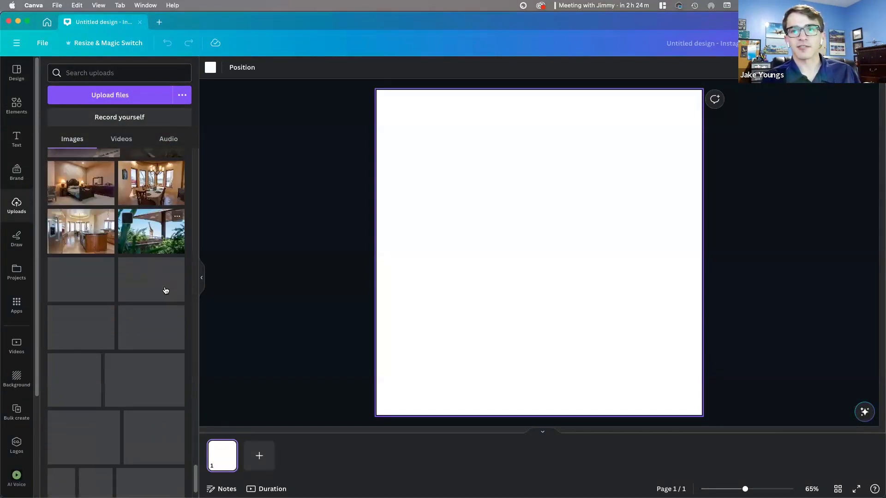
scroll(166, 290, down, 4)
scroll(166, 289, down, 3)
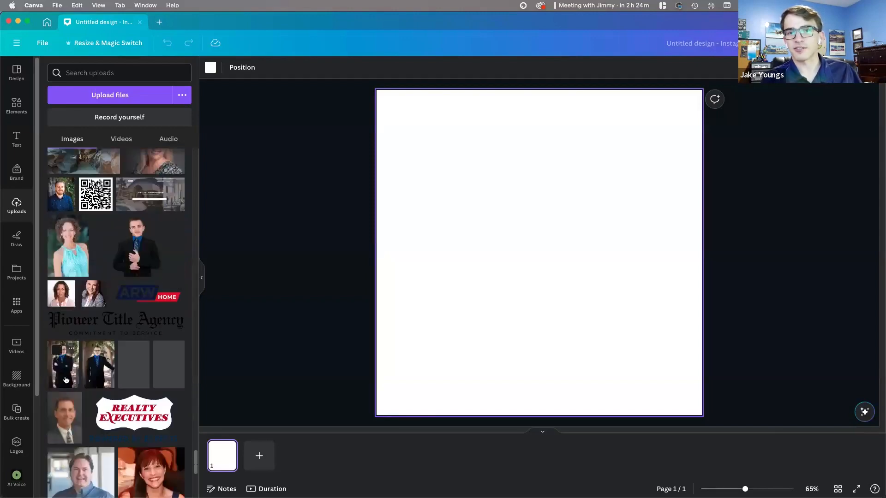
click(64, 379)
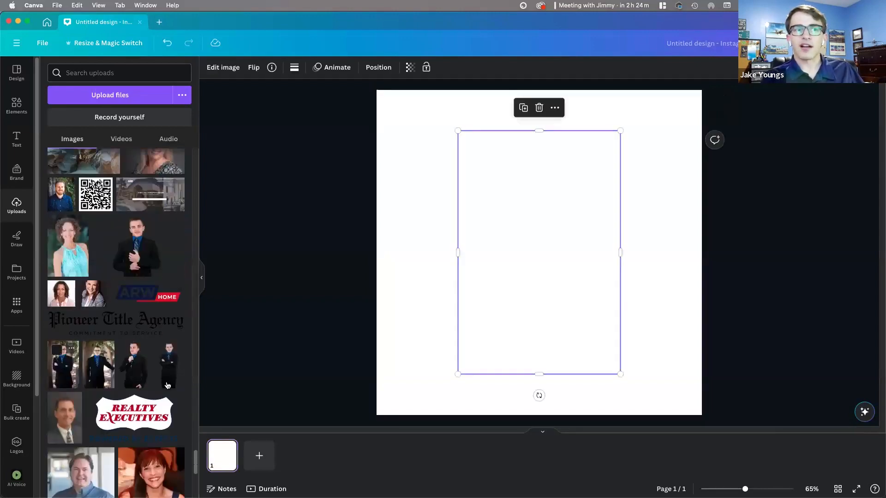
Stretch the portrait photo on all four sides to cover the whole square page.
drag(457, 252, 377, 252)
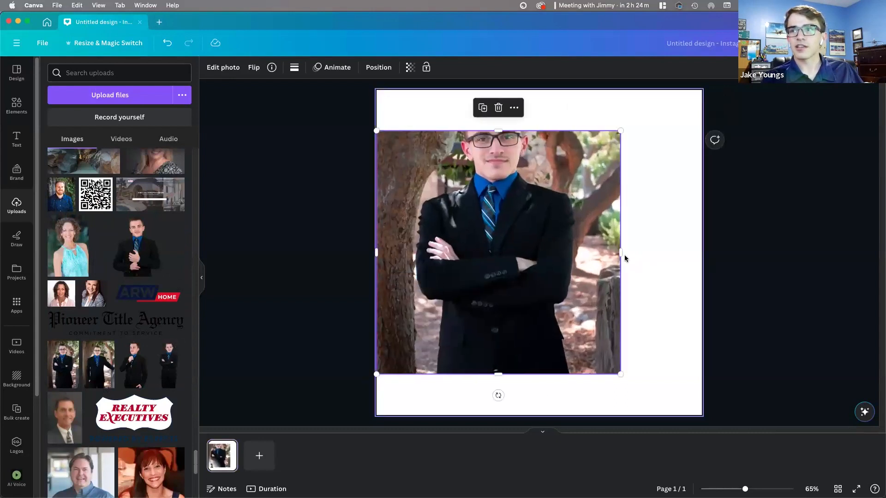
drag(621, 253, 702, 259)
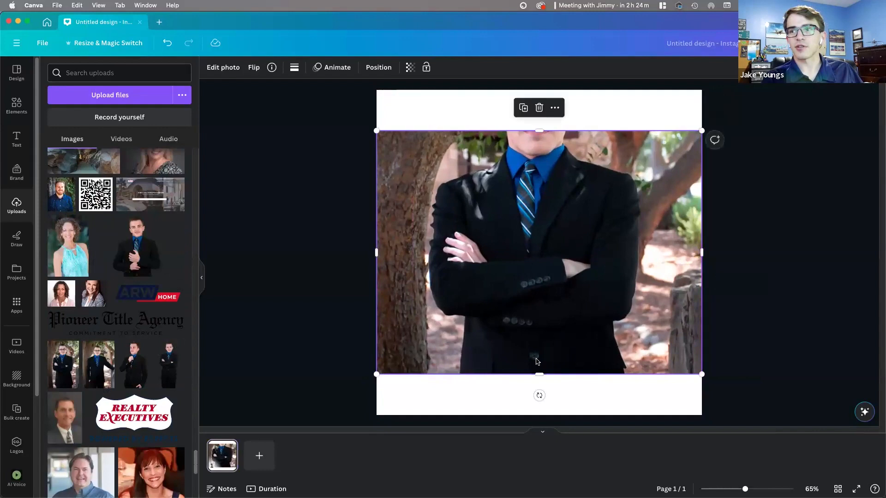
drag(539, 374, 543, 416)
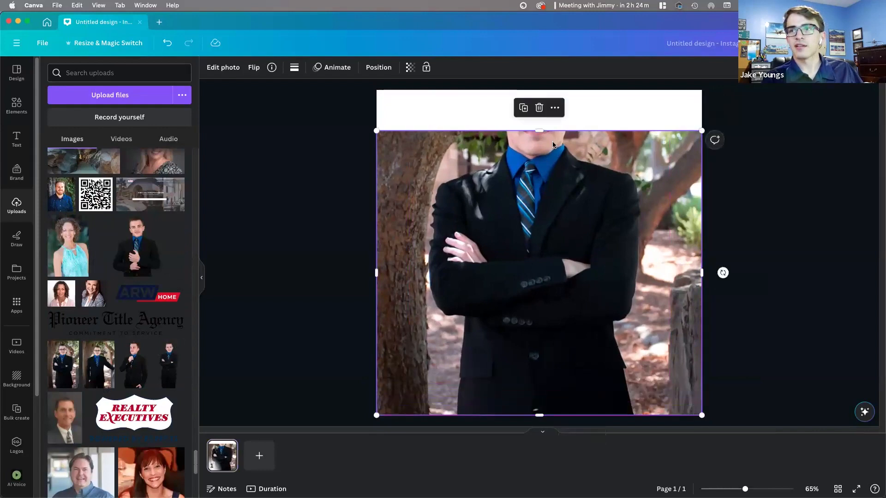
drag(539, 131, 546, 90)
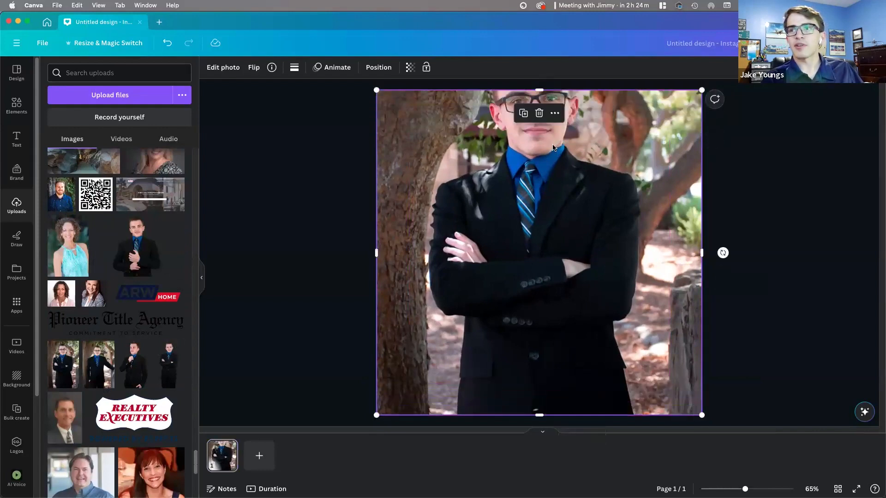
Reposition the portrait inside its 1:1 crop so the man's whole head is in the frame.
double_click(561, 157)
drag(545, 153, 545, 241)
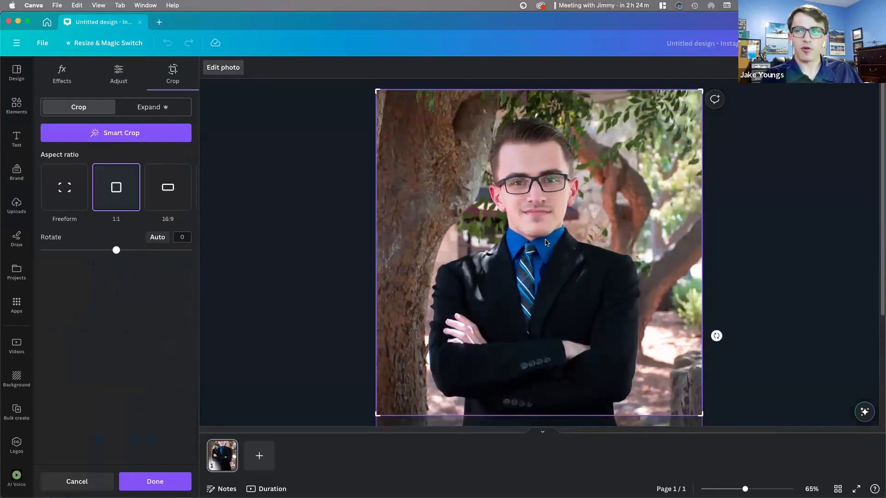
key(Return)
click(329, 194)
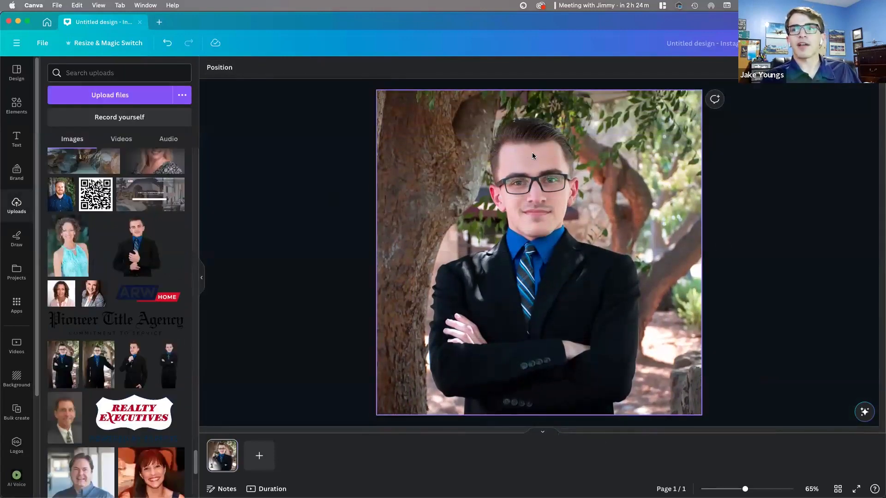
Remove the background of the portrait photo with BG Remover.
click(552, 178)
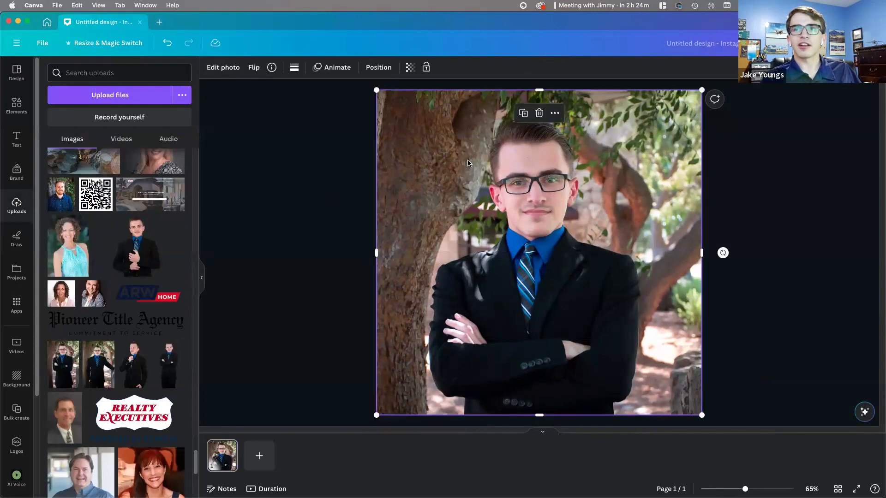
click(230, 69)
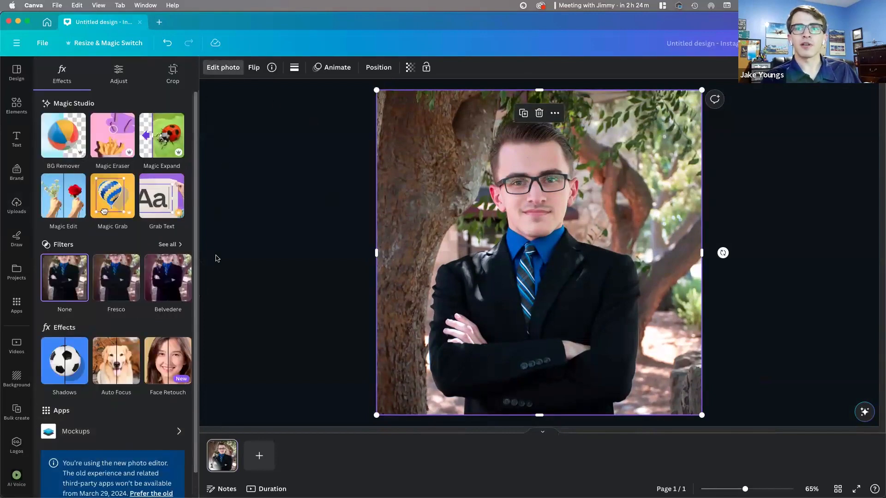
click(70, 144)
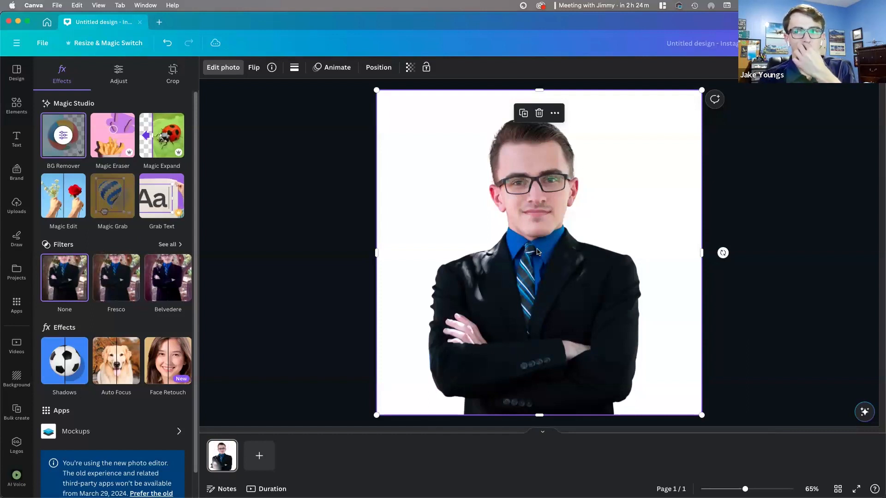
click(323, 228)
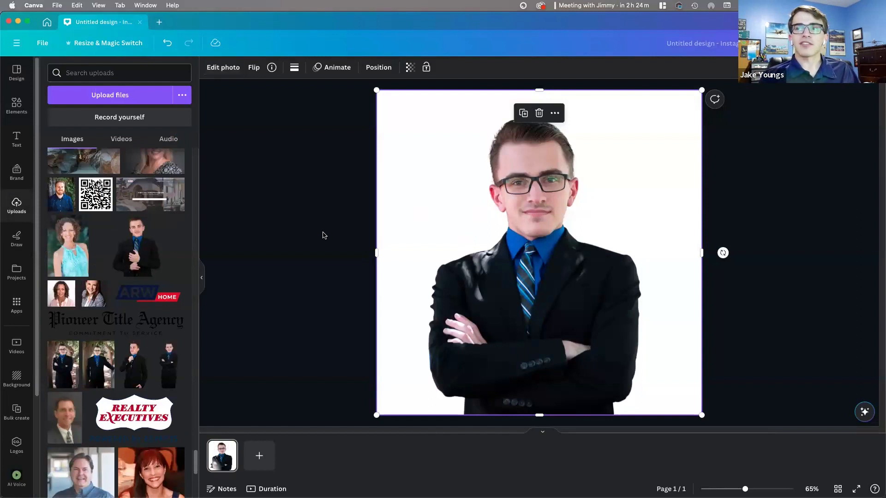
Move the cut-out portrait down so that it runs past the page's lower edge.
click(534, 205)
drag(535, 206, 538, 276)
click(311, 192)
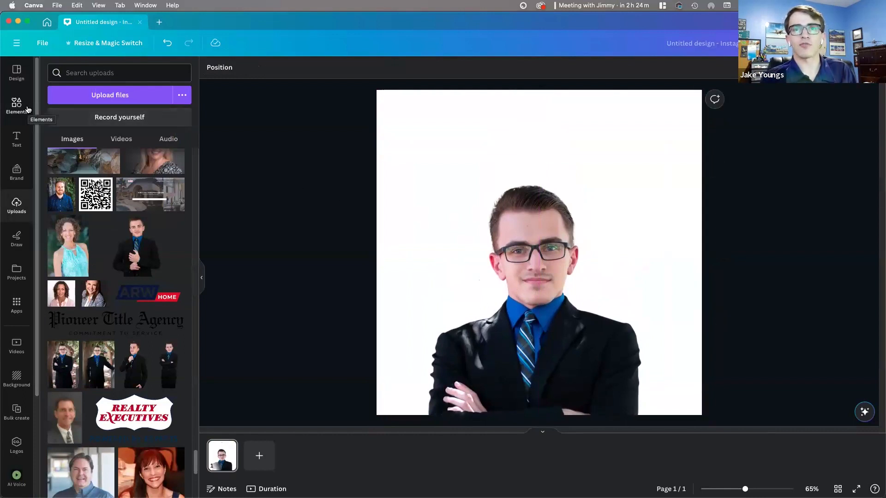
Search the elements for "luxury kitchen" photos and fill the page with the kitchen showing two wooden stools at a table.
click(17, 105)
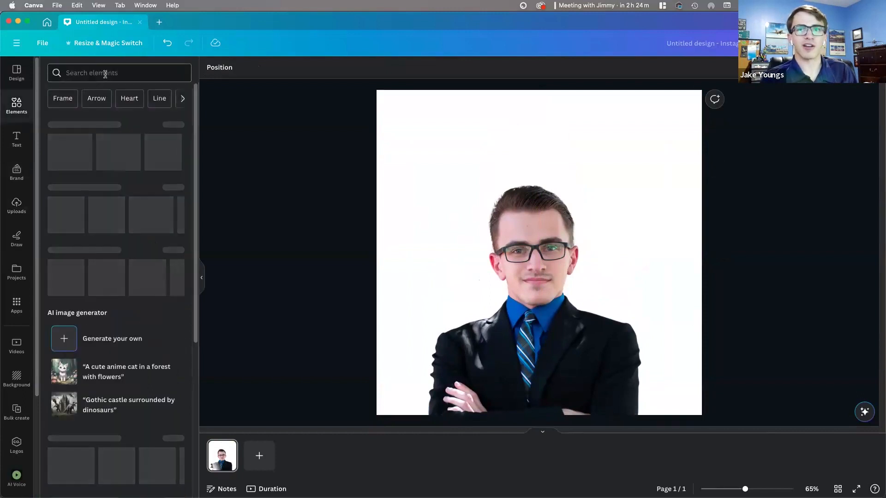
click(104, 72)
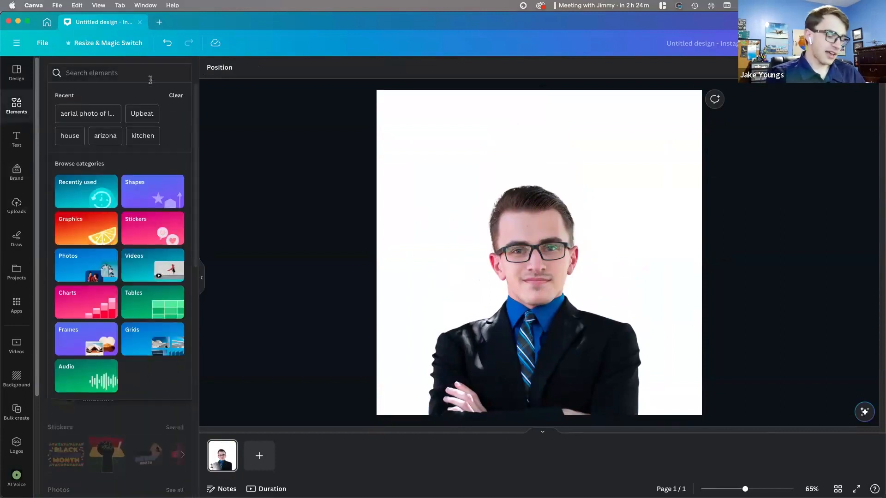
text(lu)
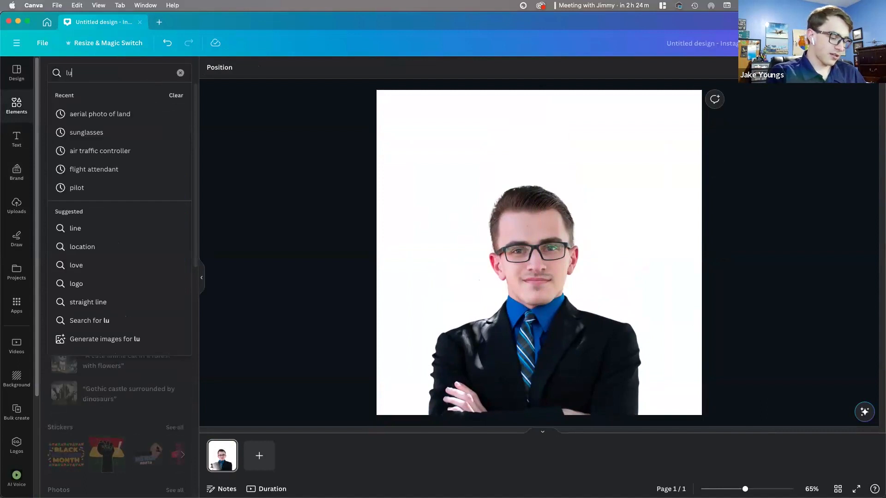
text(xury kitchen)
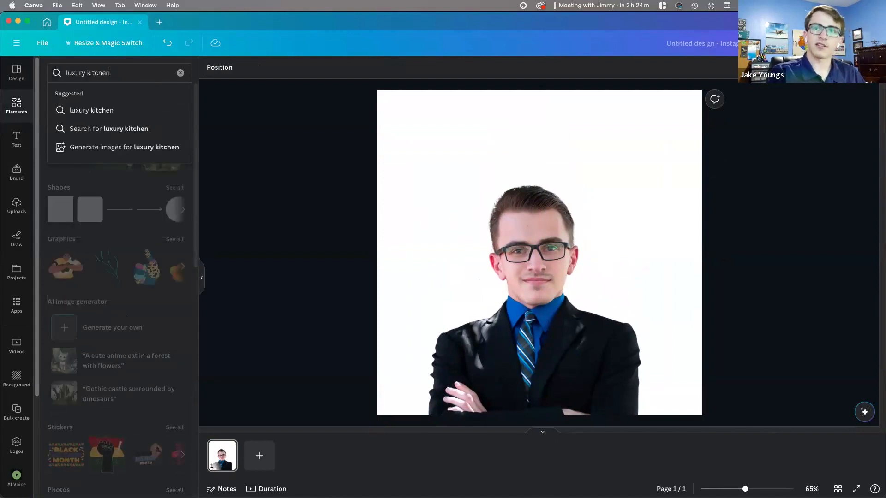
key(Return)
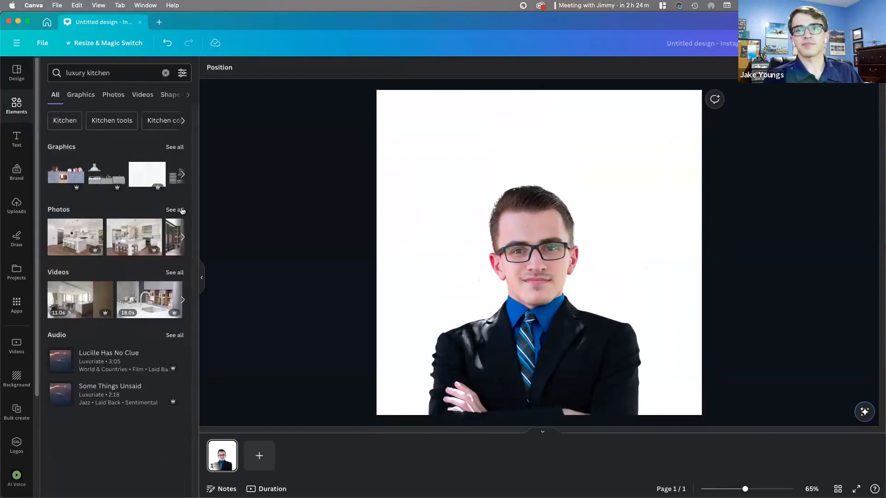
click(182, 210)
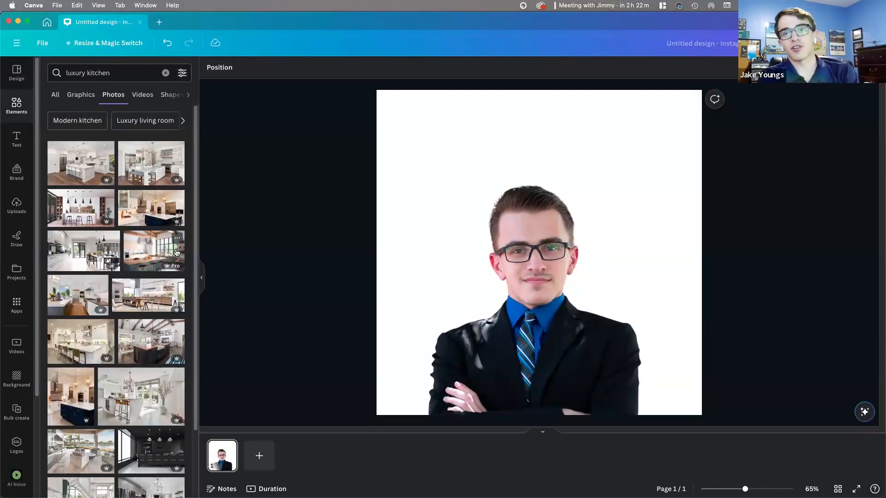
drag(137, 302, 393, 125)
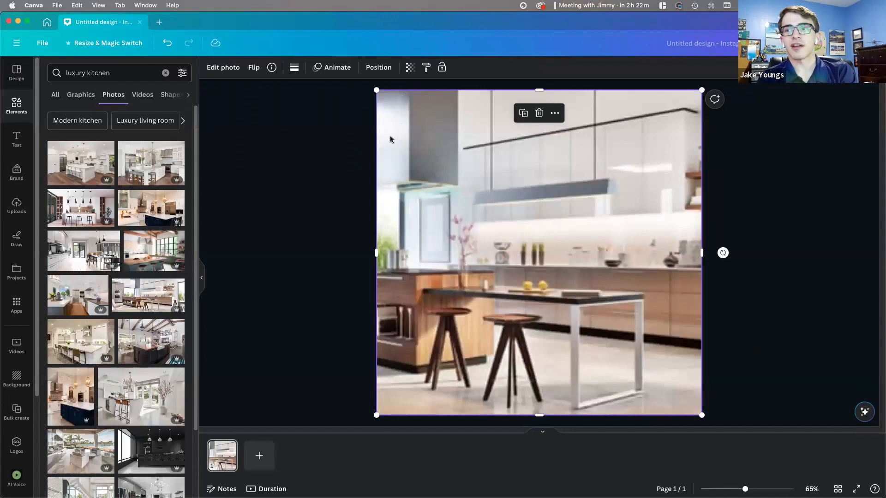
Send the kitchen photo to the back and move the cut-out portrait up to line up with the page.
click(379, 68)
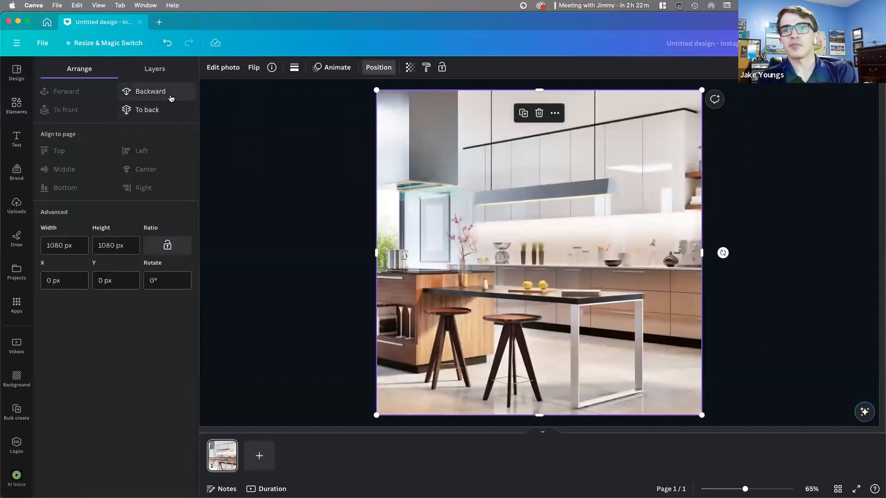
click(143, 115)
click(234, 142)
click(256, 144)
drag(549, 300, 551, 231)
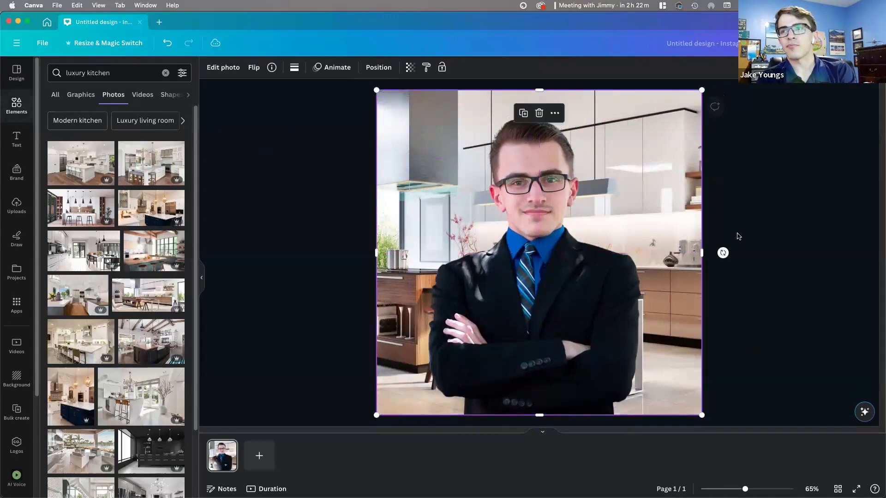
click(834, 236)
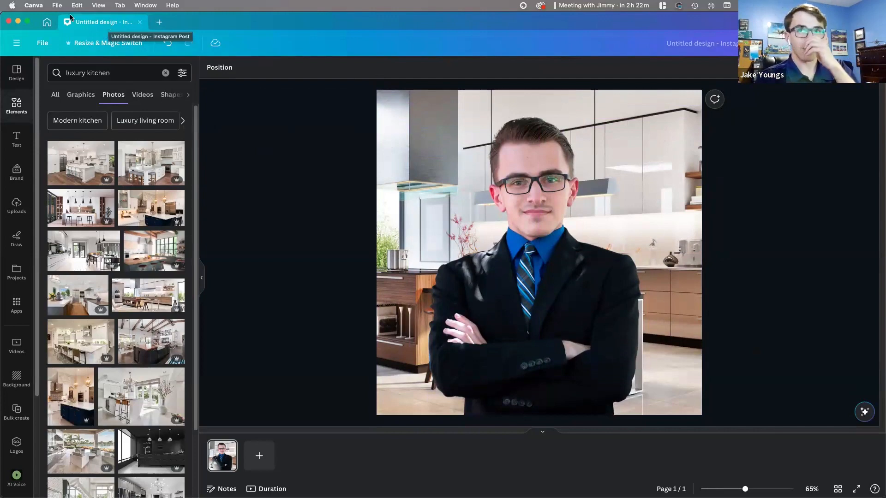
Close the untitled Instagram post and reopen the previously closed "Canva For REALTO..." design.
click(46, 22)
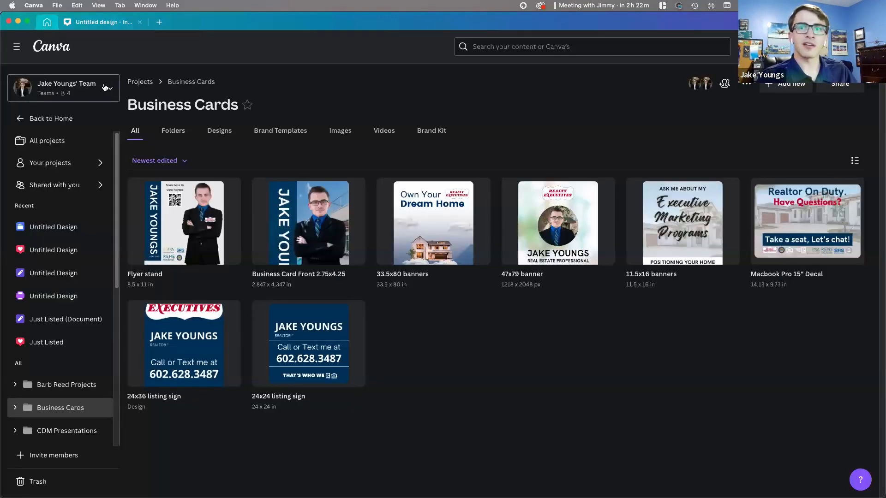
click(105, 88)
click(139, 21)
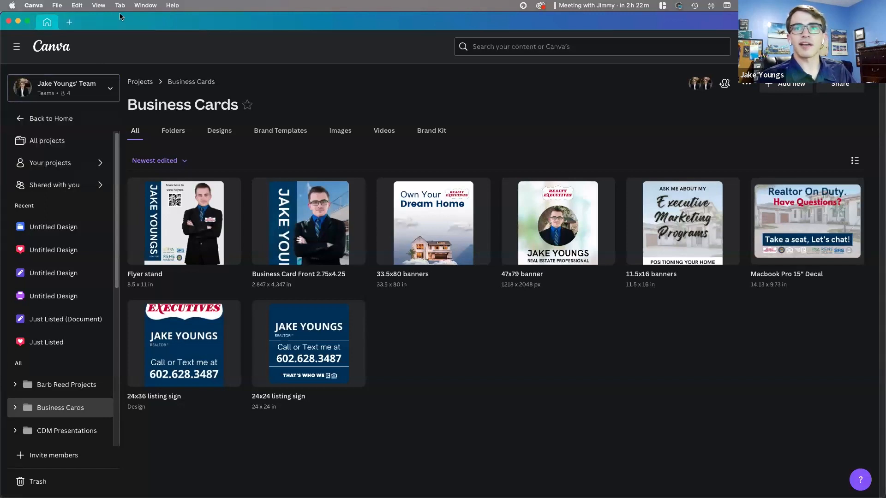
key(shift+super+t)
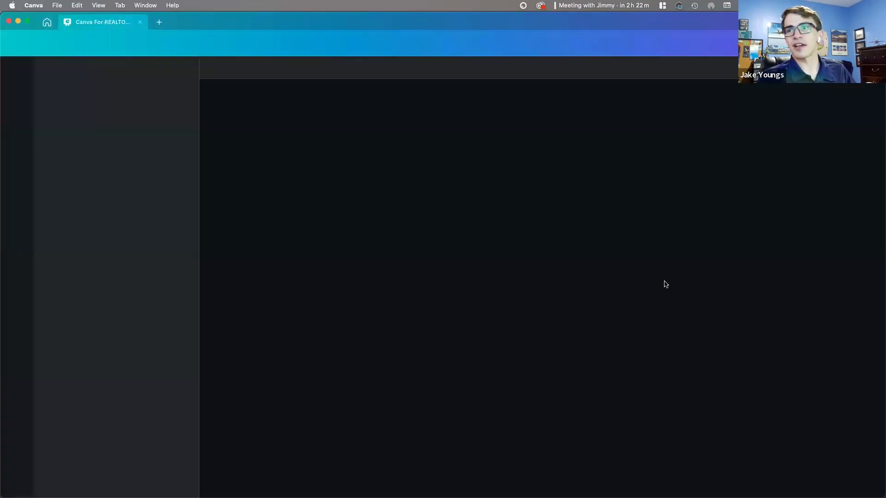